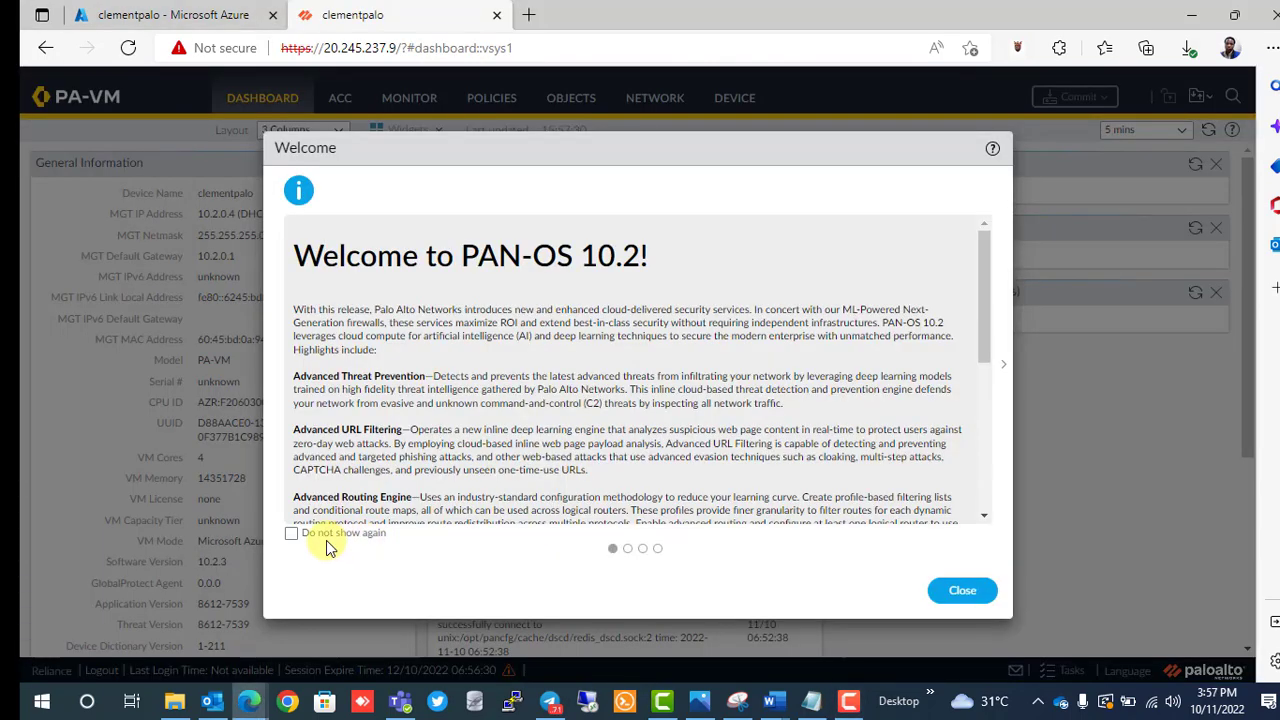
# Dismiss the Welcome to PAN-OS 10.2 message and postpone the telemetry data collection prompt.
pyautogui.click(962, 593)
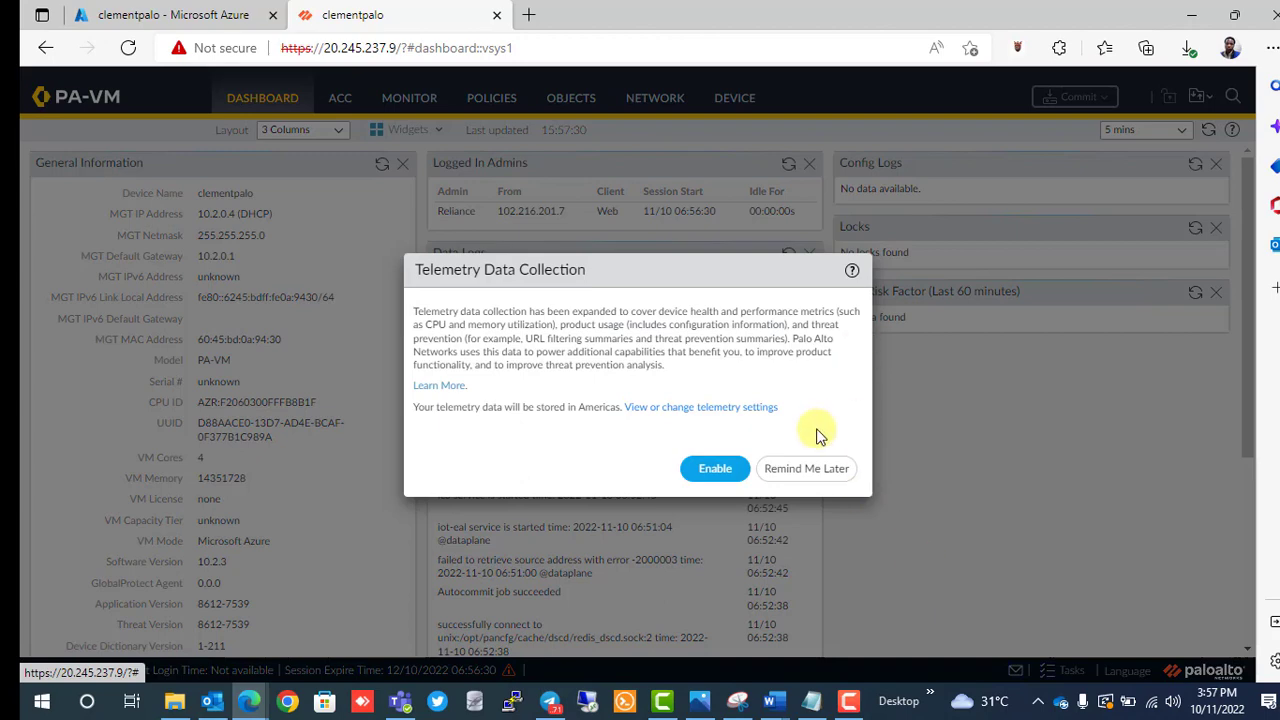
pyautogui.click(779, 470)
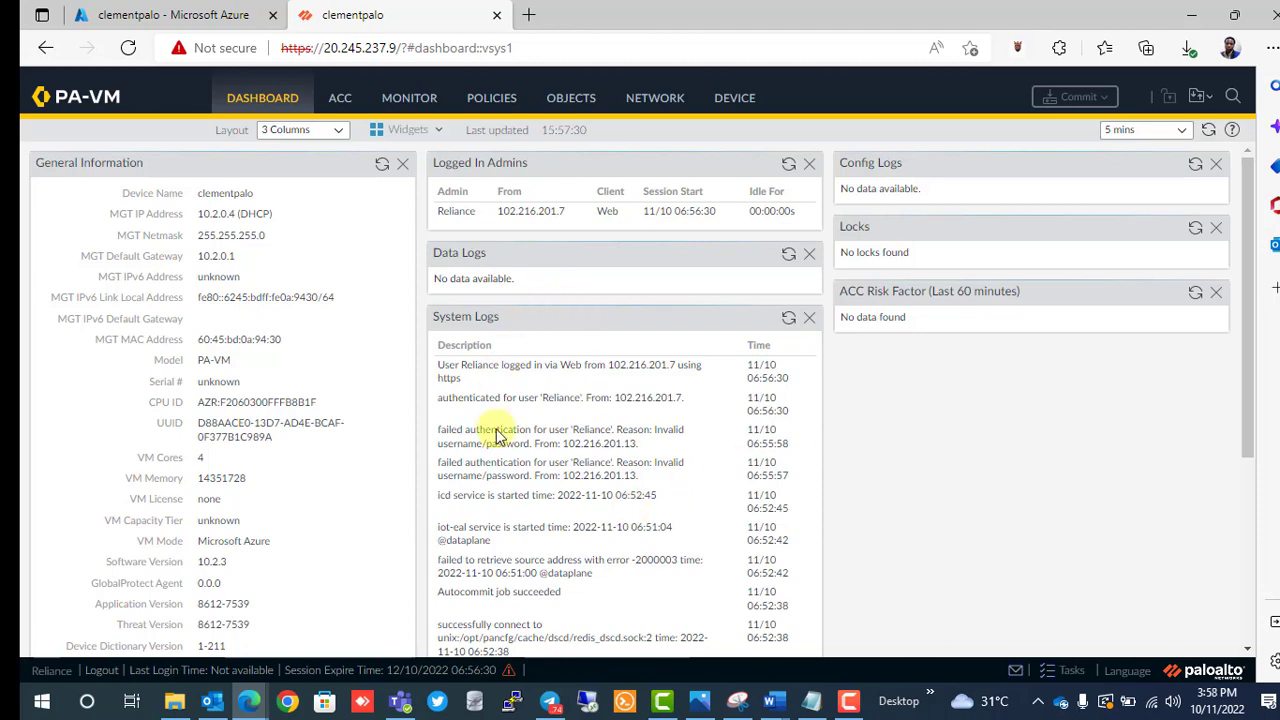
pyautogui.scroll(-2, 500, 430)
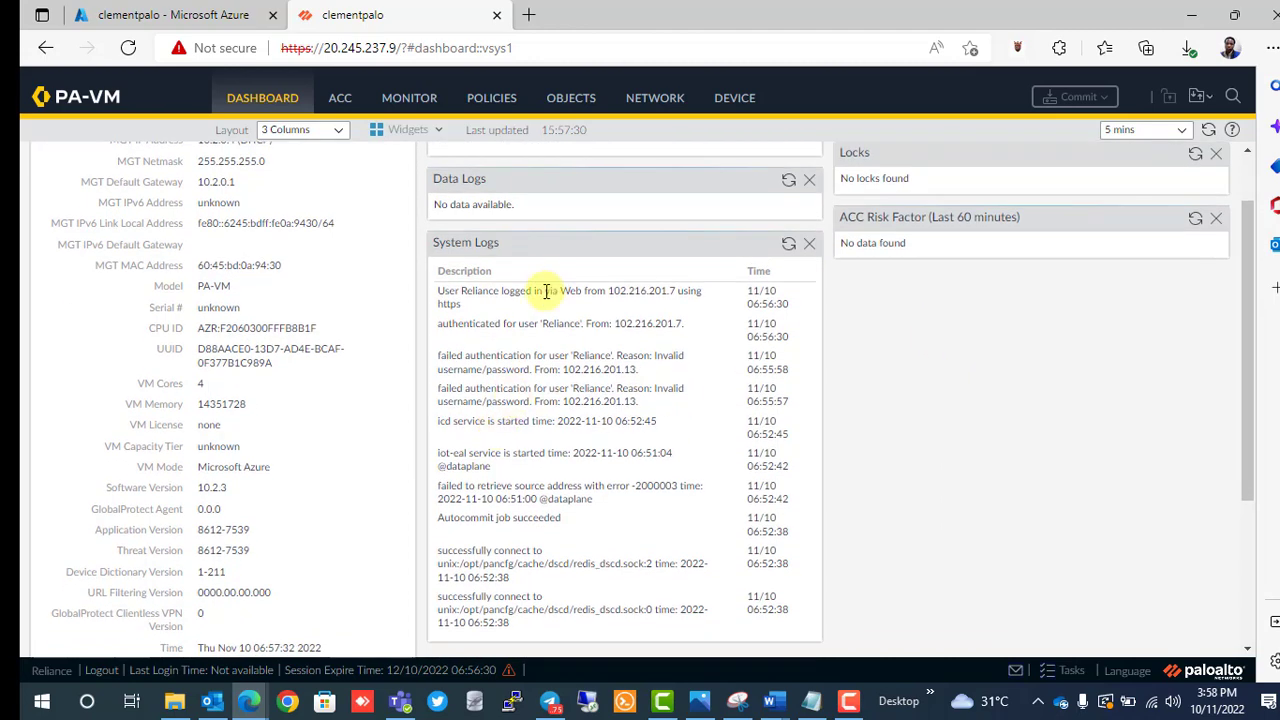
pyautogui.scroll(2, 510, 475)
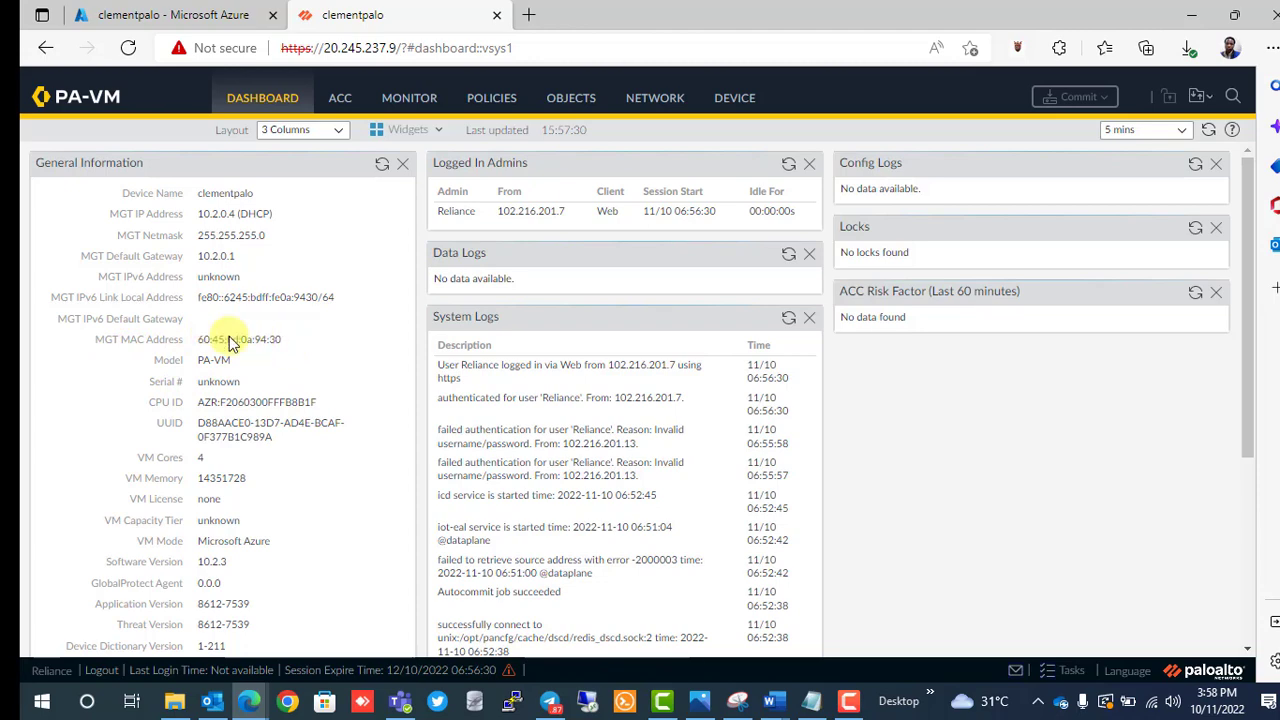
pyautogui.scroll(-5, 287, 354)
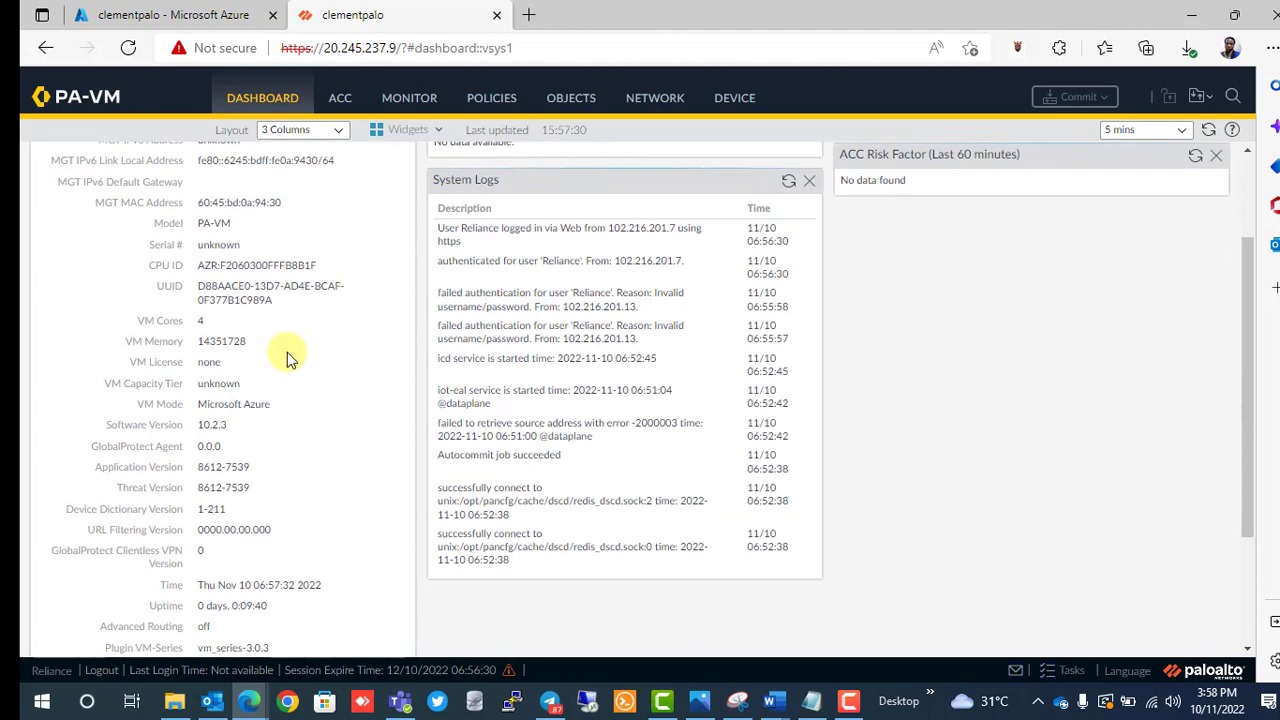
pyautogui.scroll(5, 287, 354)
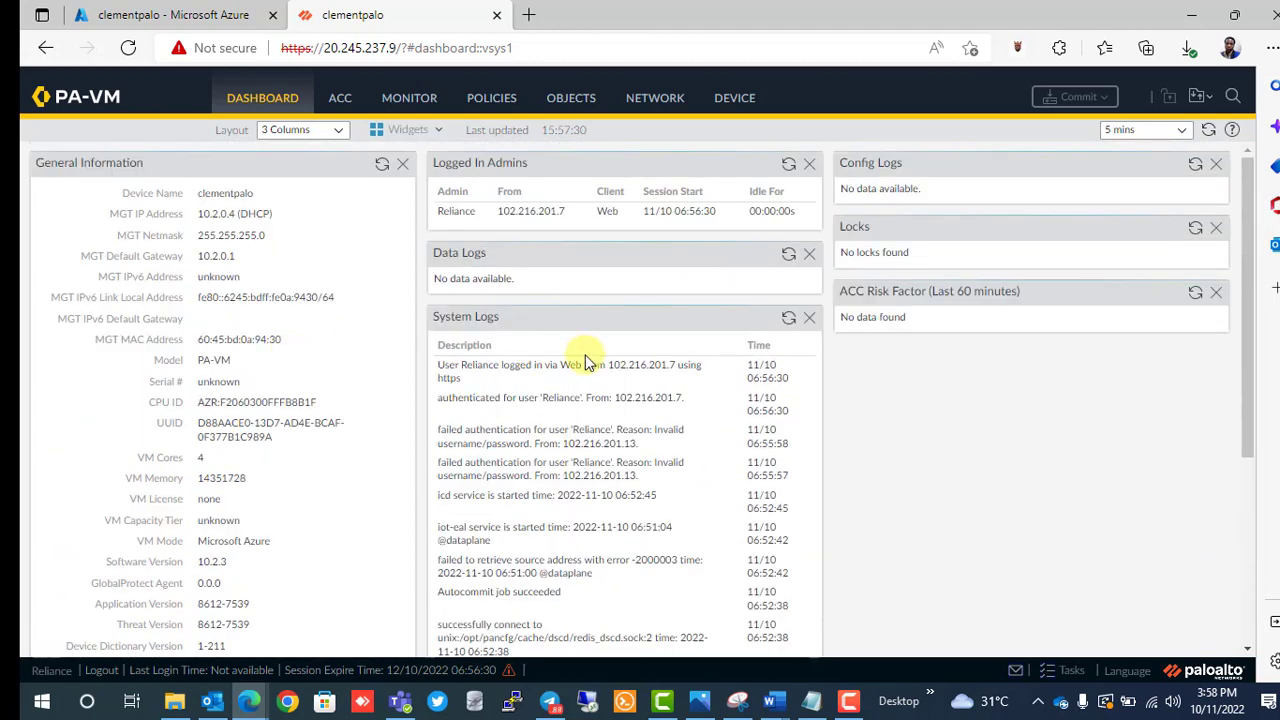
# Add the Interfaces, High Availability and Threat Logs widgets to the dashboard.
pyautogui.click(430, 137)
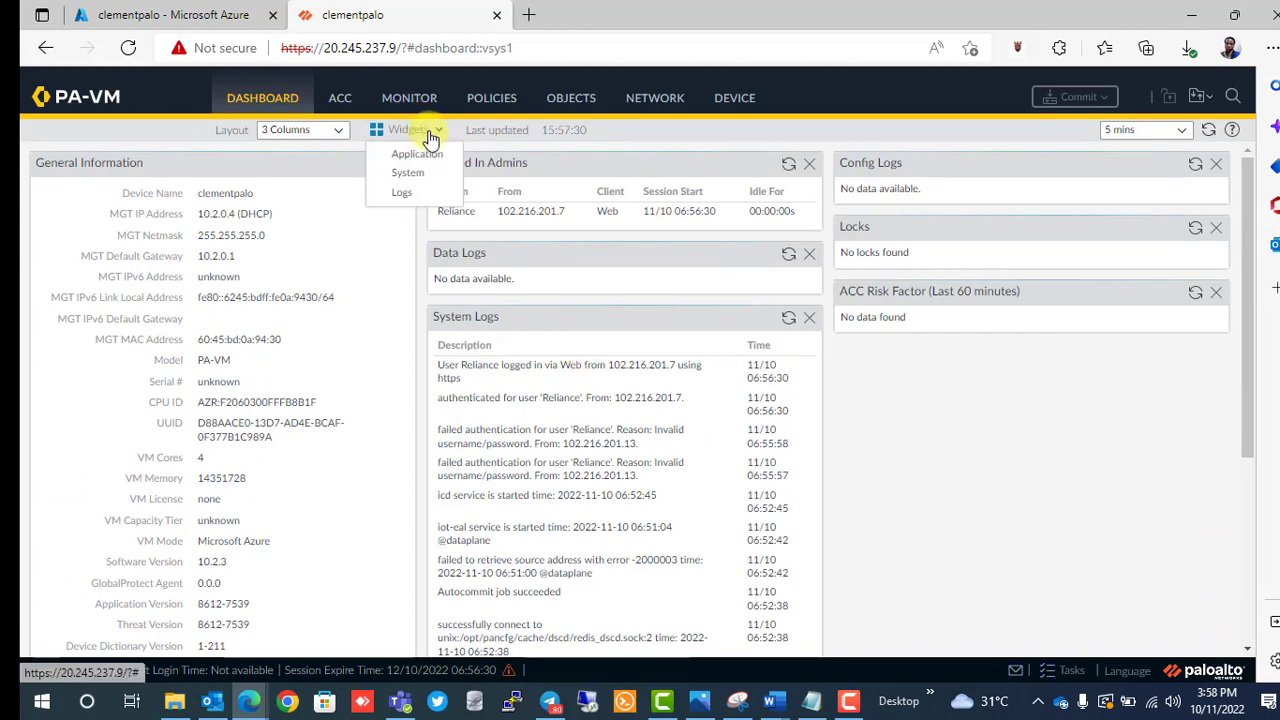
pyautogui.moveTo(438, 180)
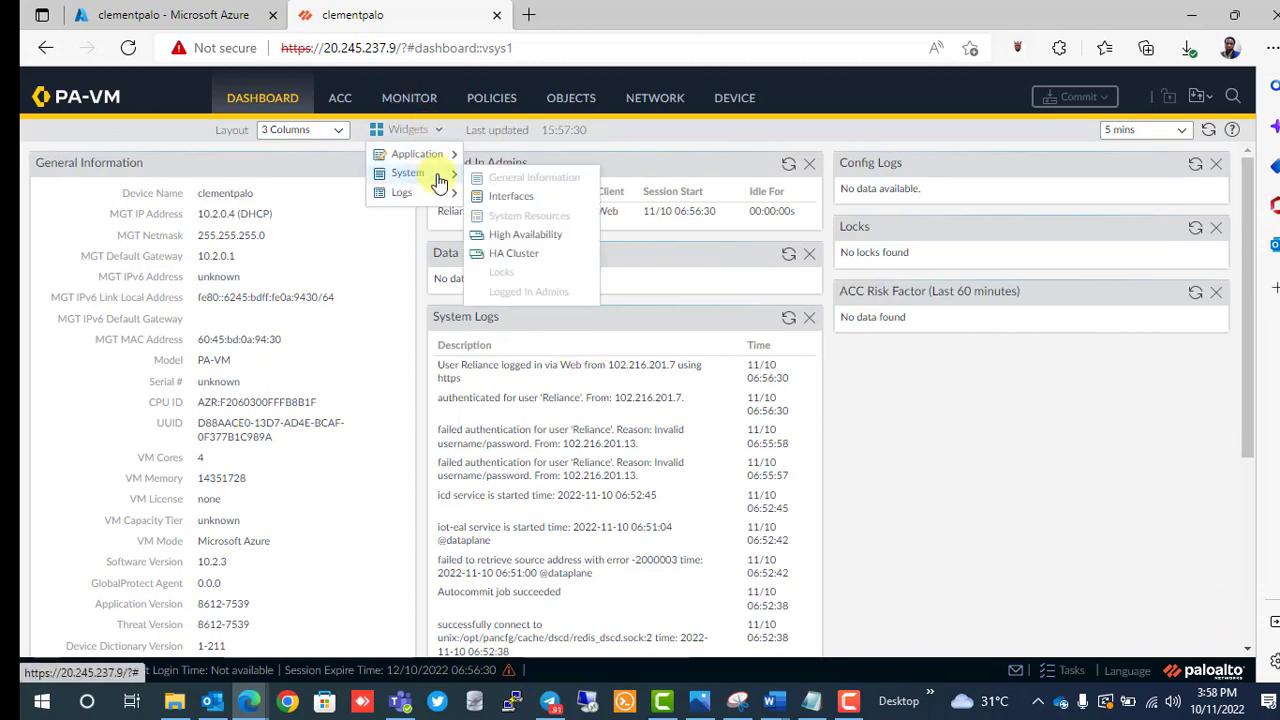
pyautogui.click(498, 198)
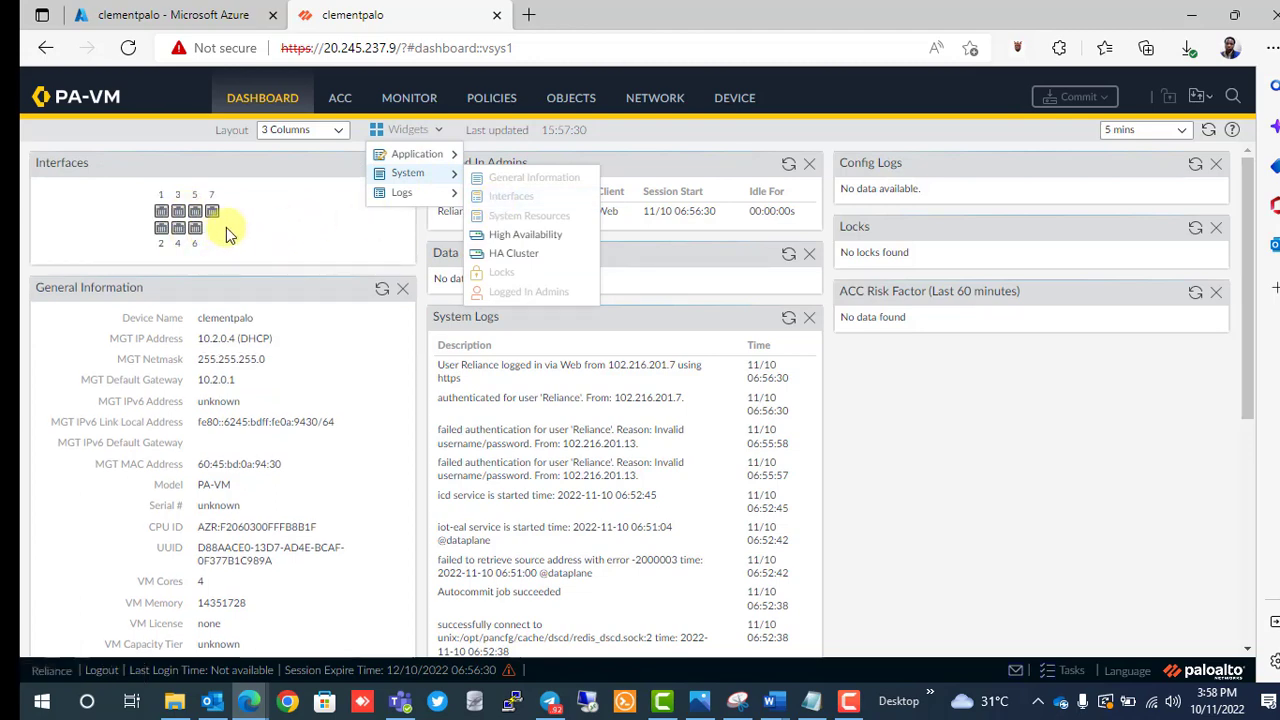
pyautogui.click(527, 244)
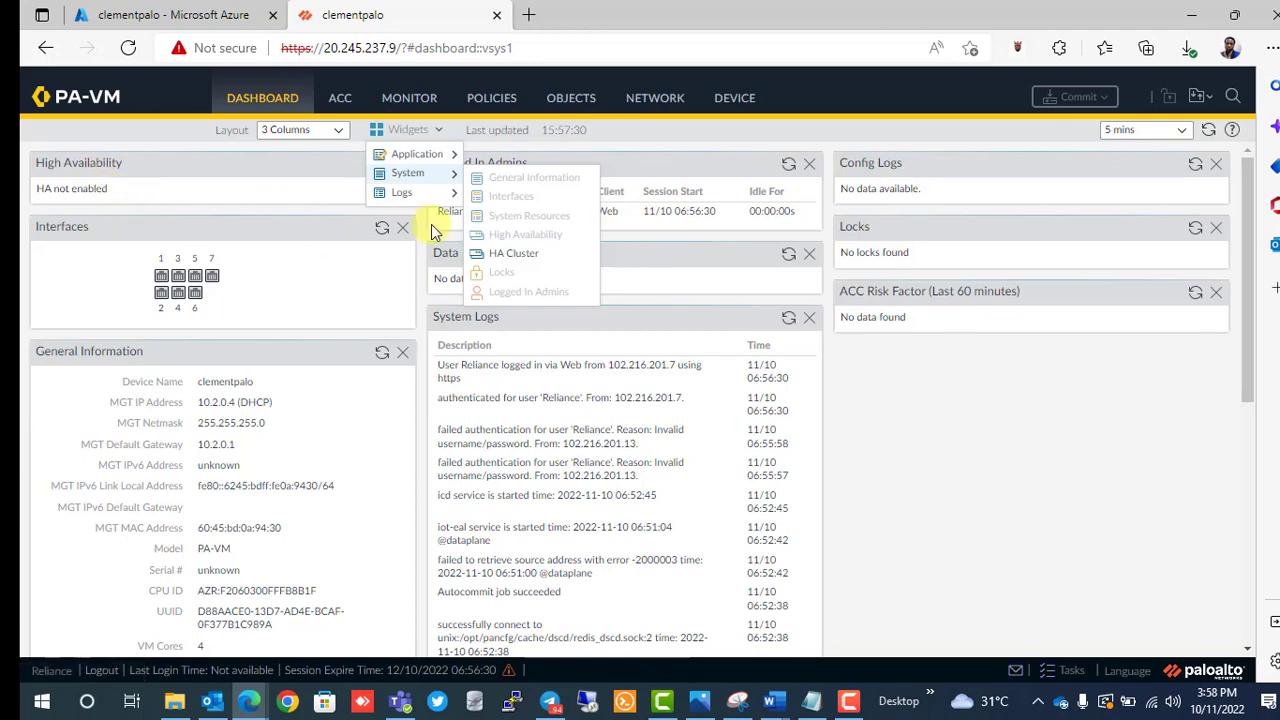
pyautogui.moveTo(413, 193)
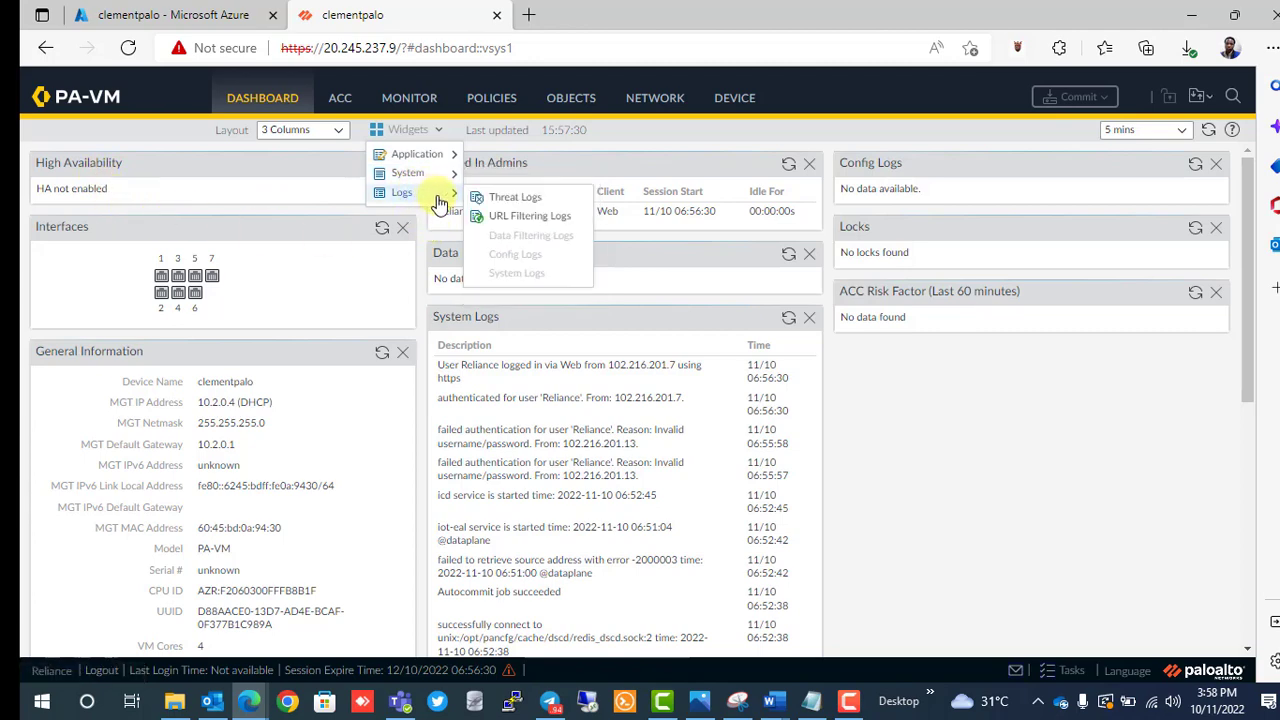
pyautogui.click(517, 199)
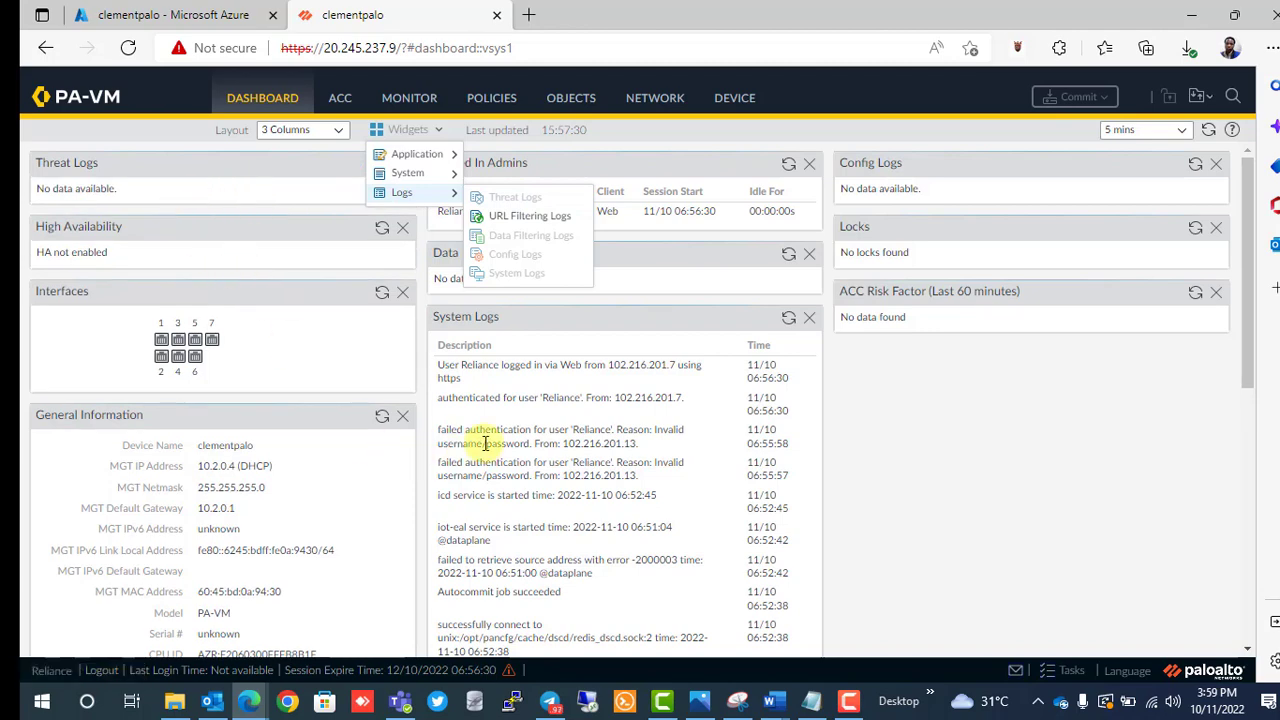
pyautogui.click(425, 130)
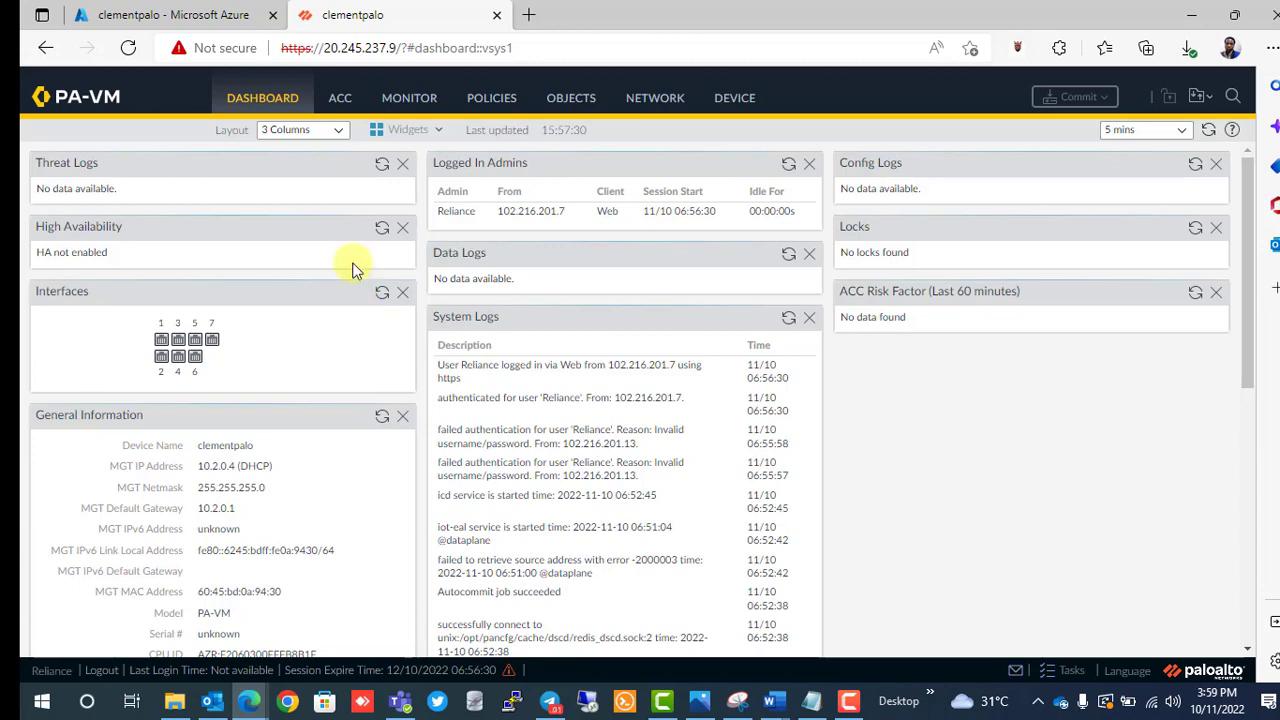
# Open the ACC and scroll through its last-hour Network Activity panels.
pyautogui.click(340, 100)
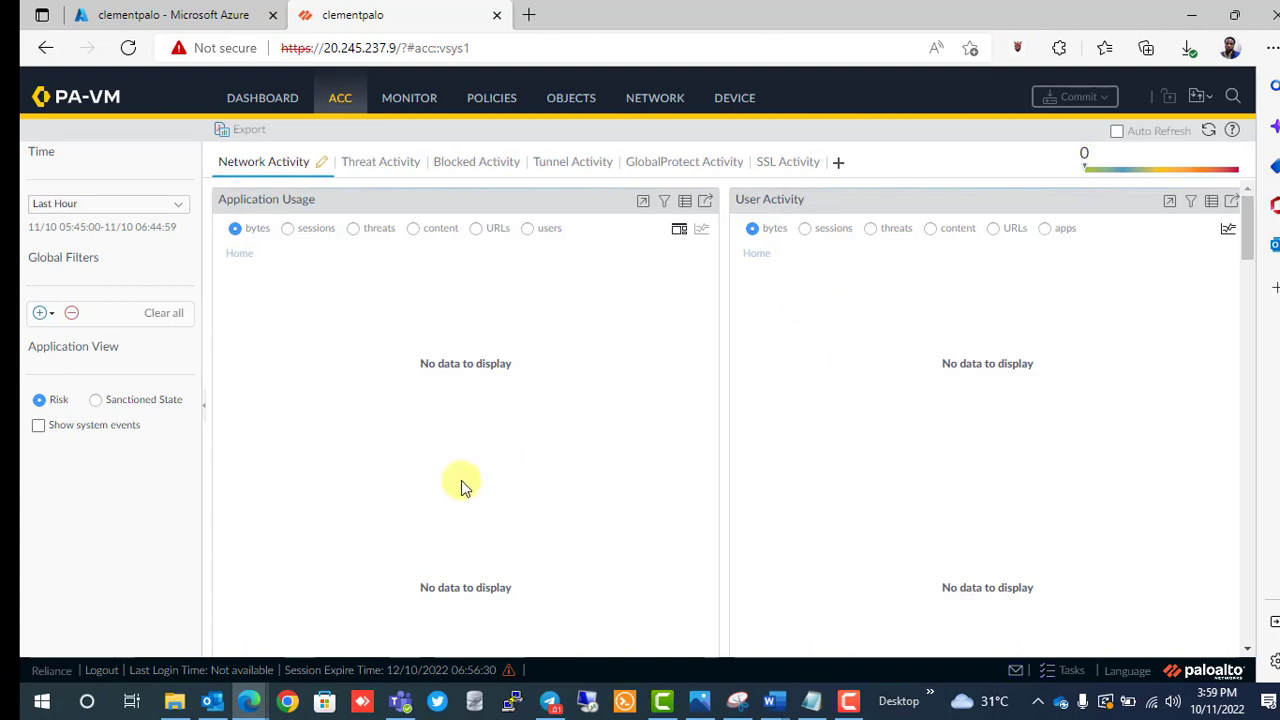
pyautogui.scroll(-2, 463, 487)
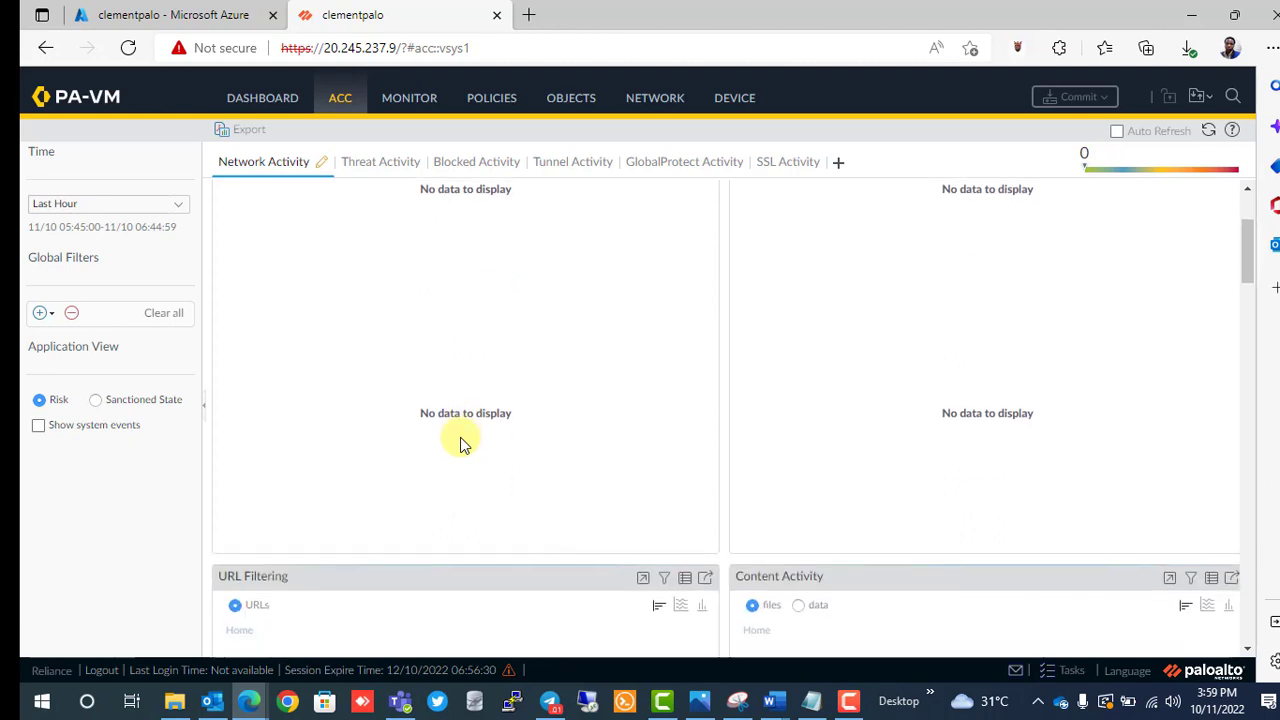
pyautogui.scroll(-1, 463, 443)
pyautogui.scroll(-2, 463, 443)
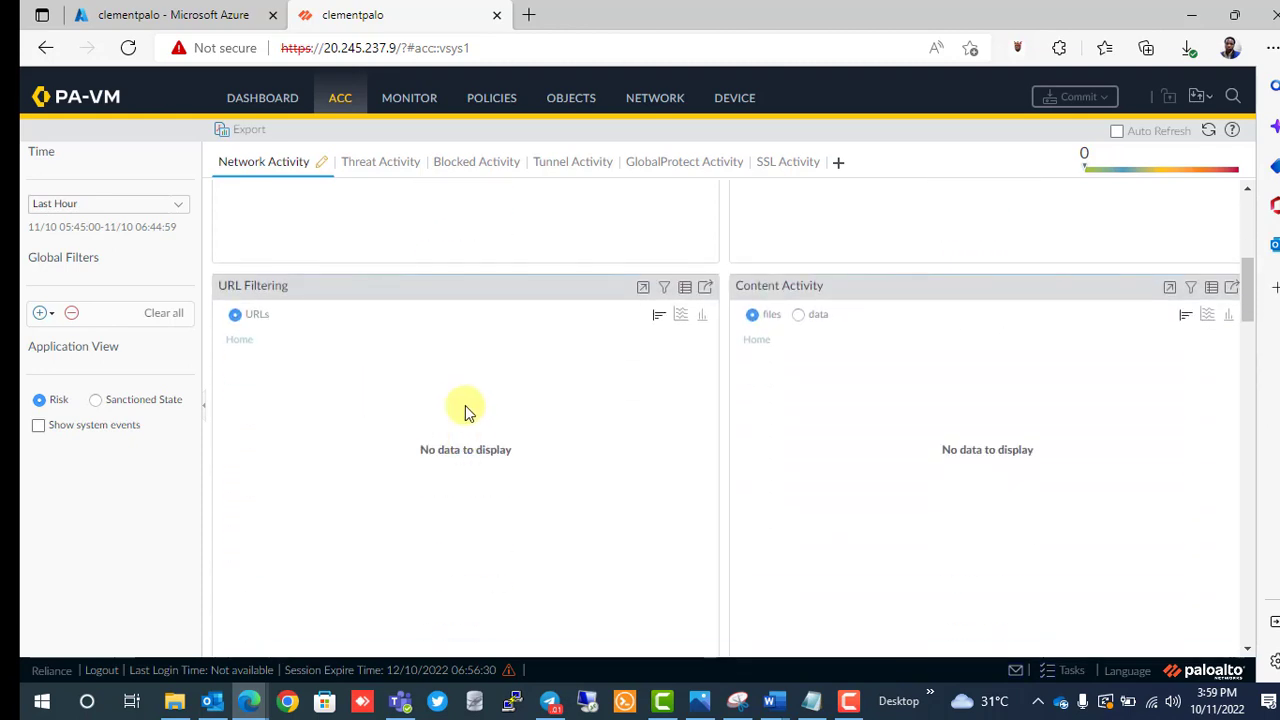
pyautogui.scroll(-1, 465, 405)
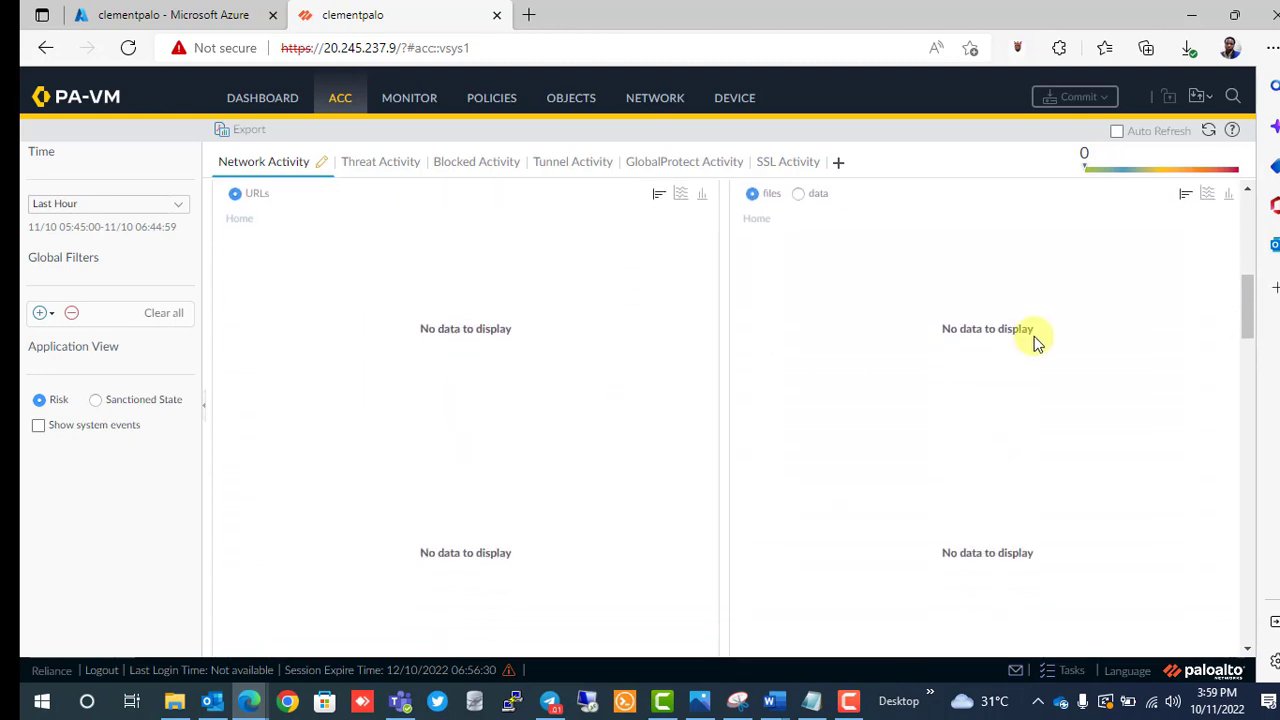
pyautogui.scroll(-2, 977, 403)
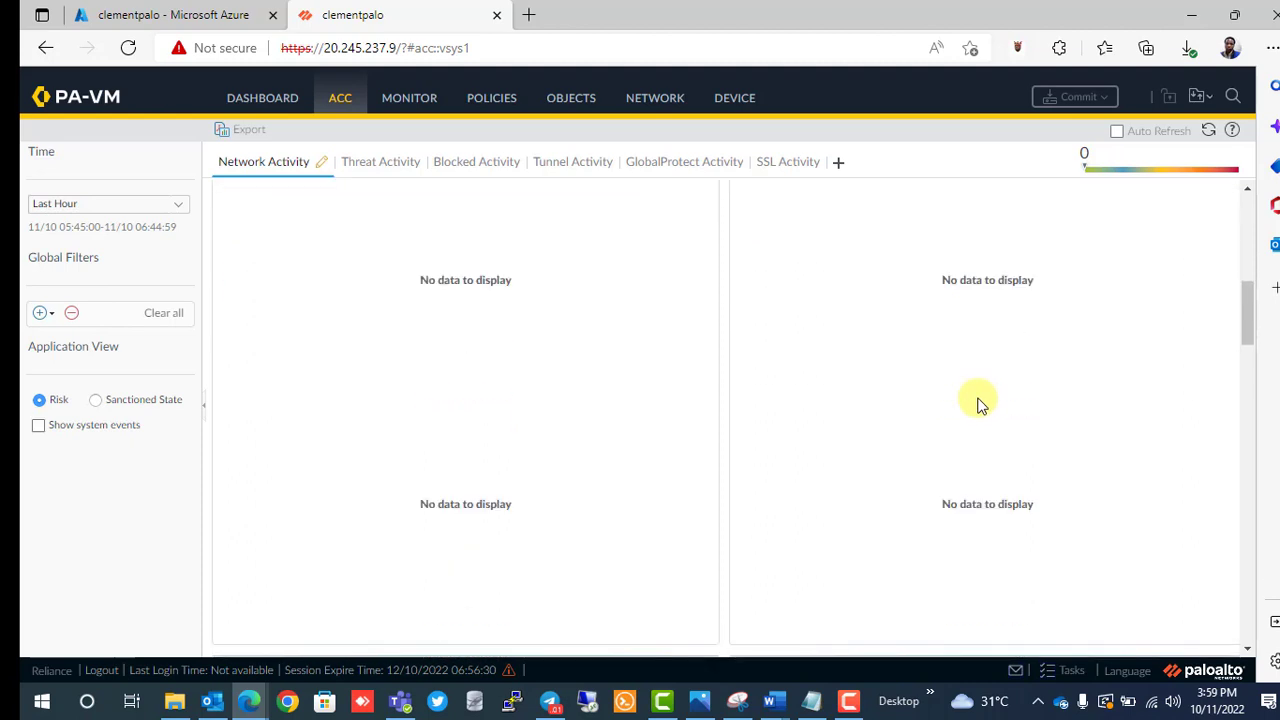
pyautogui.scroll(-2, 459, 551)
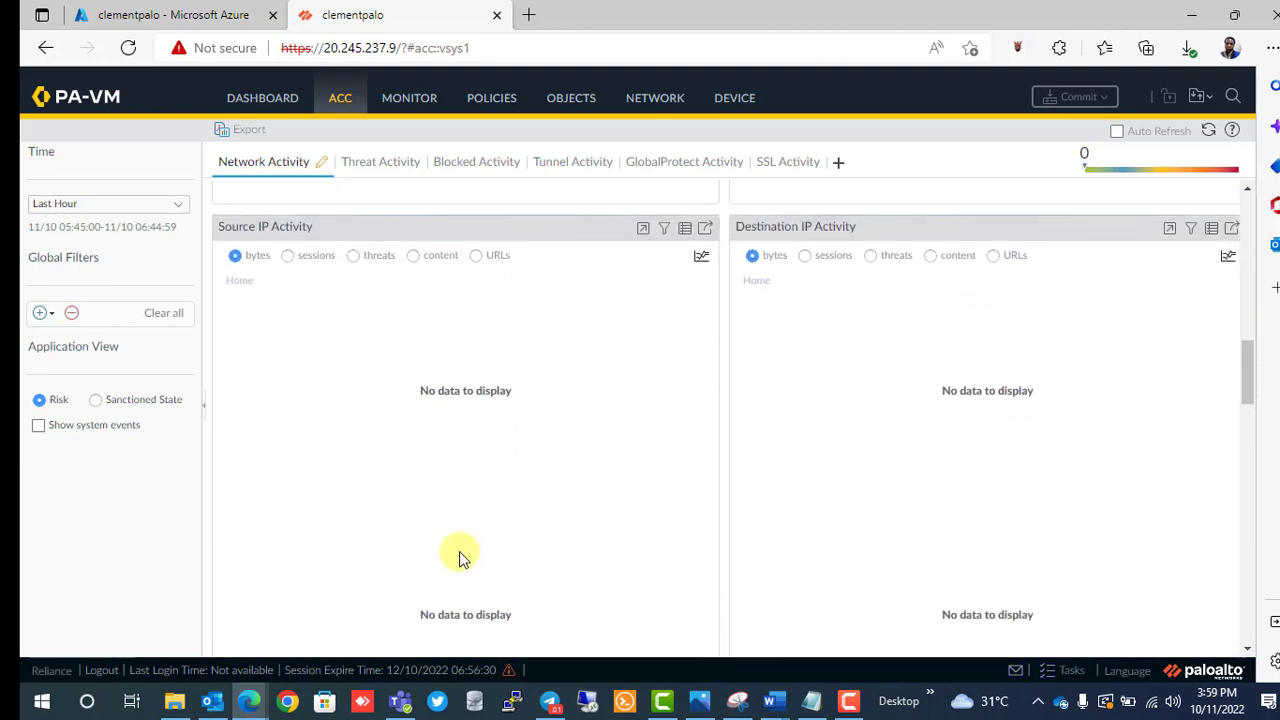
pyautogui.scroll(5, 459, 551)
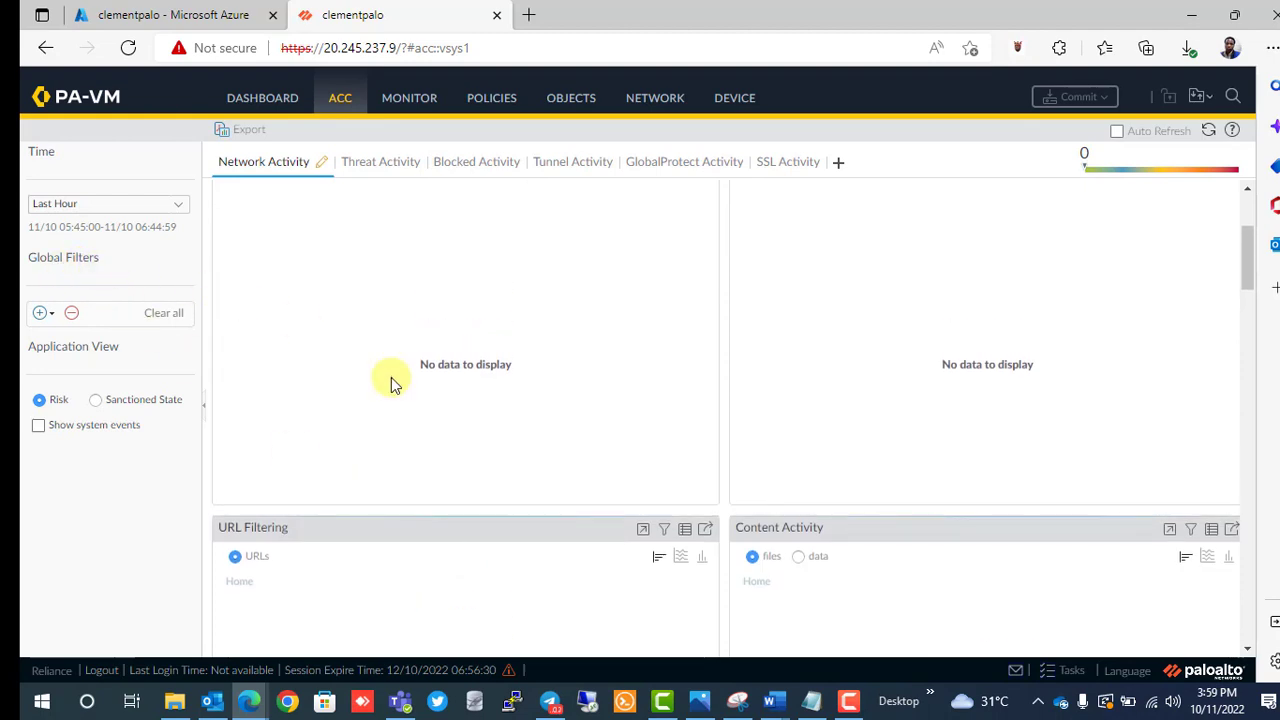
pyautogui.scroll(2, 391, 385)
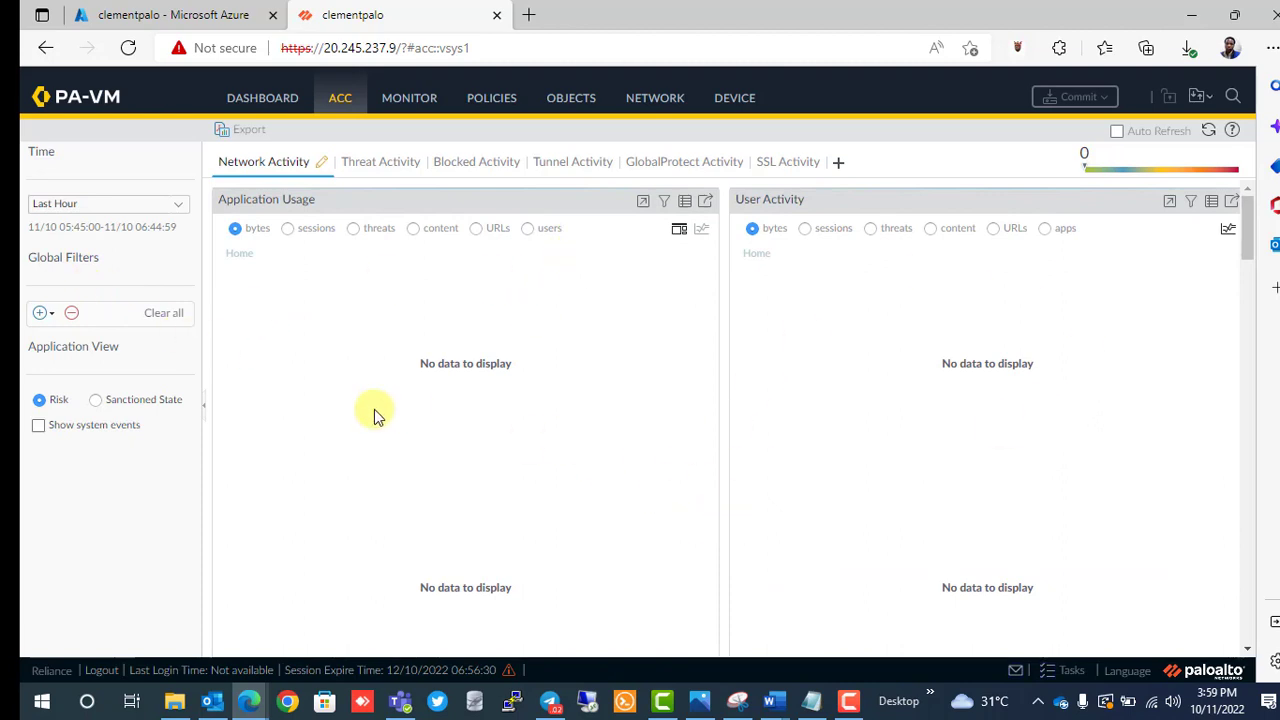
# Set the ACC time range to Last 15 Minutes and browse Threat, Blocked, Tunnel, then Network Activity.
pyautogui.click(175, 213)
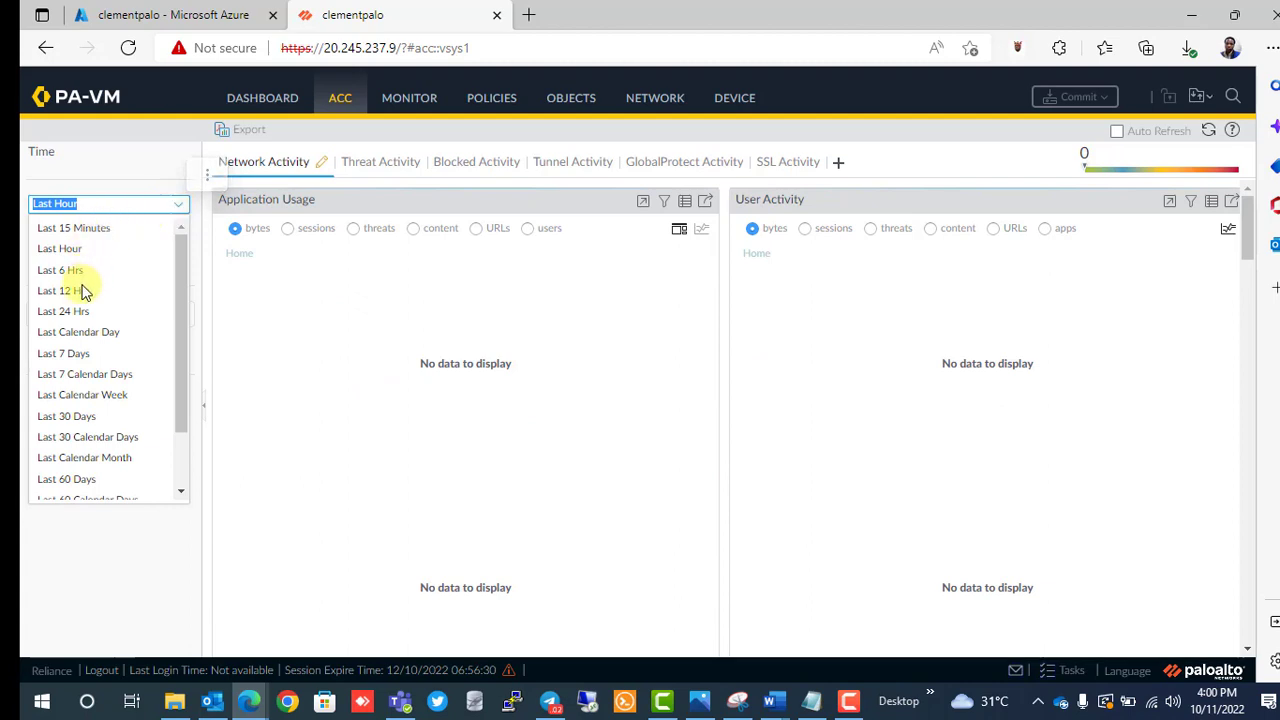
pyautogui.click(89, 228)
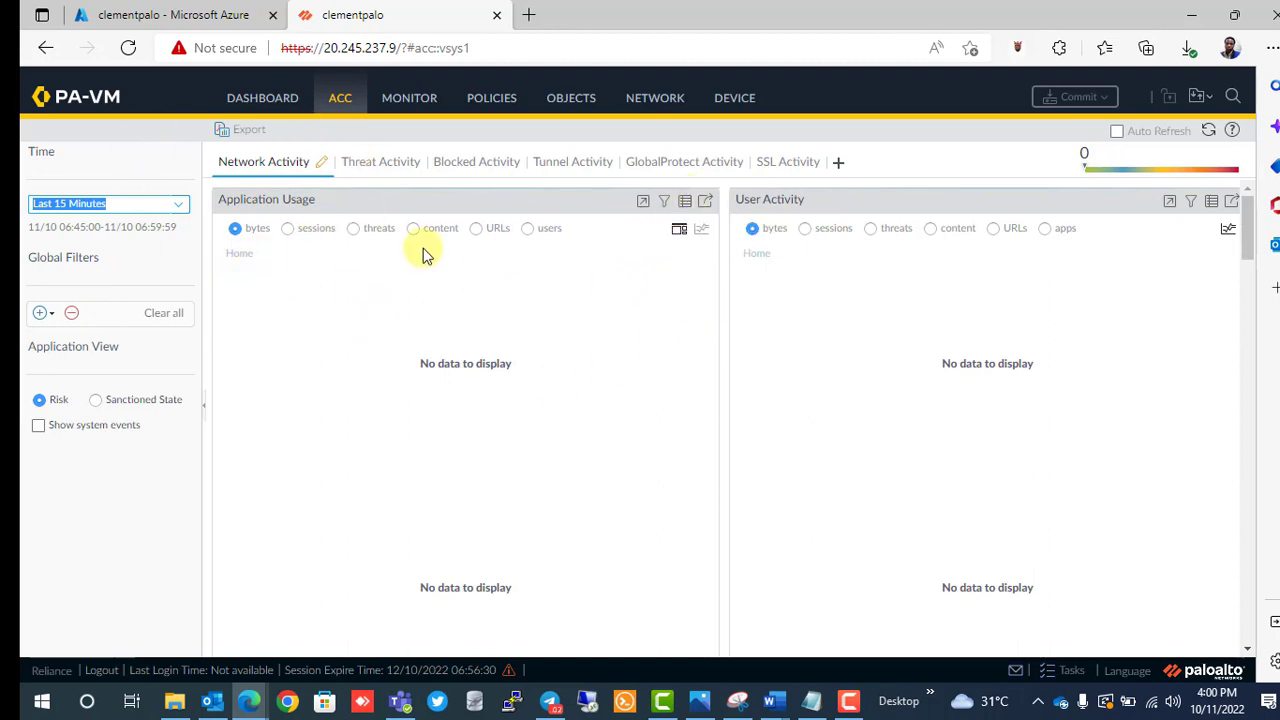
pyautogui.click(366, 174)
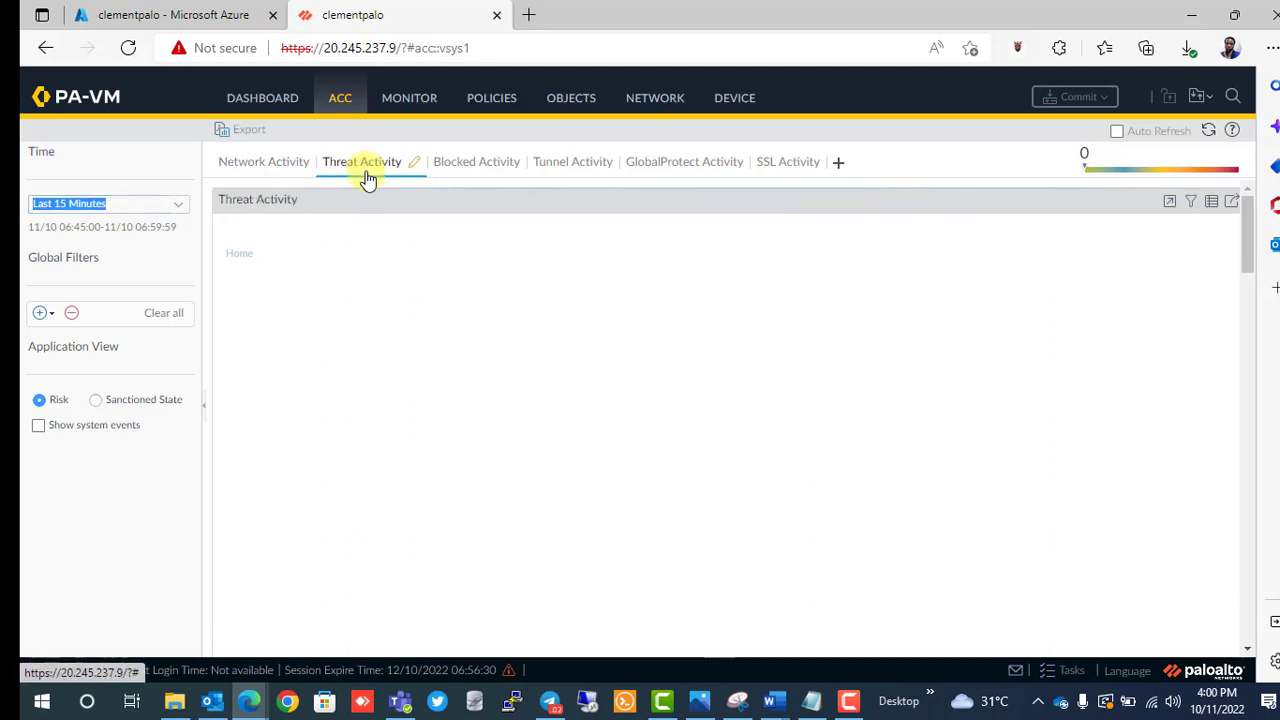
pyautogui.click(477, 163)
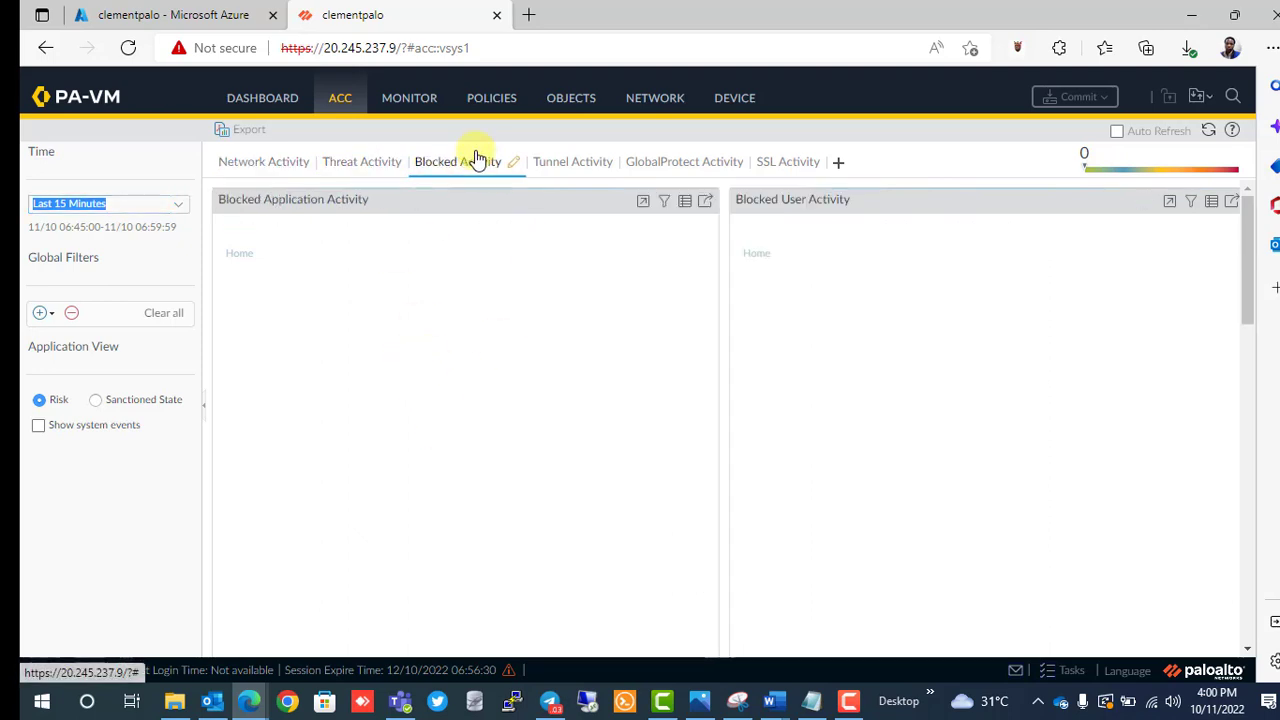
pyautogui.click(584, 168)
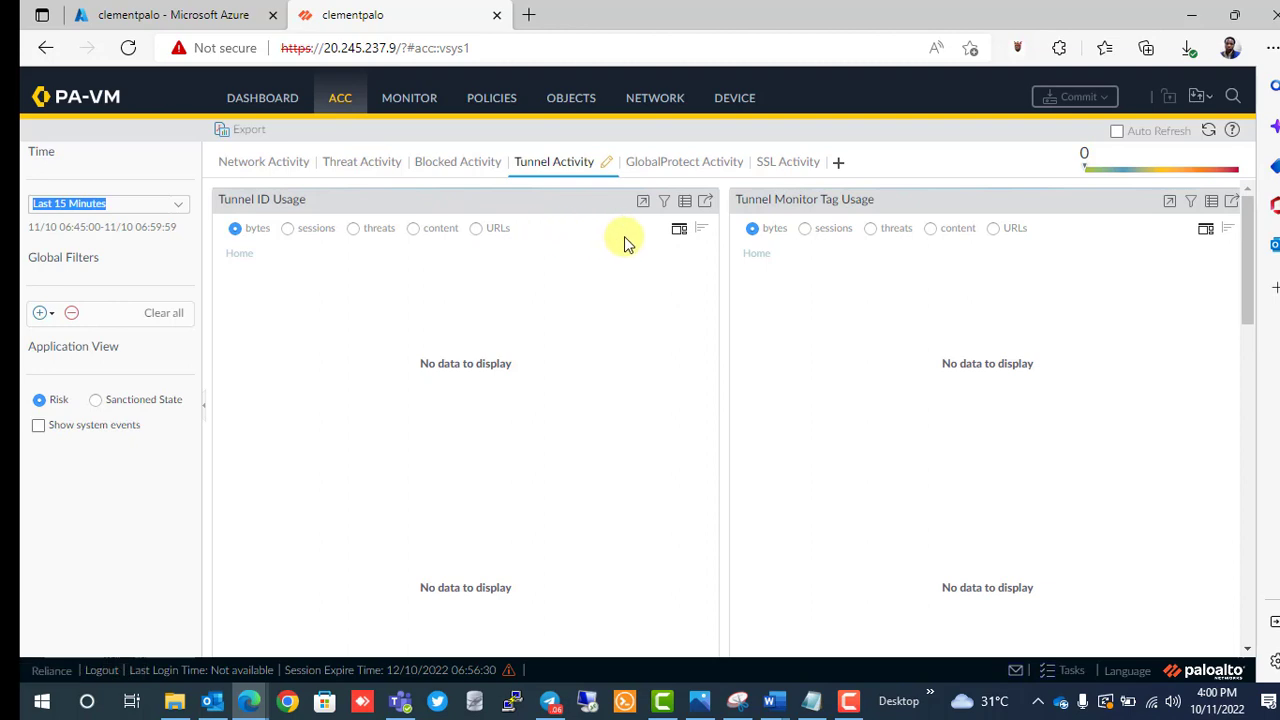
pyautogui.click(272, 164)
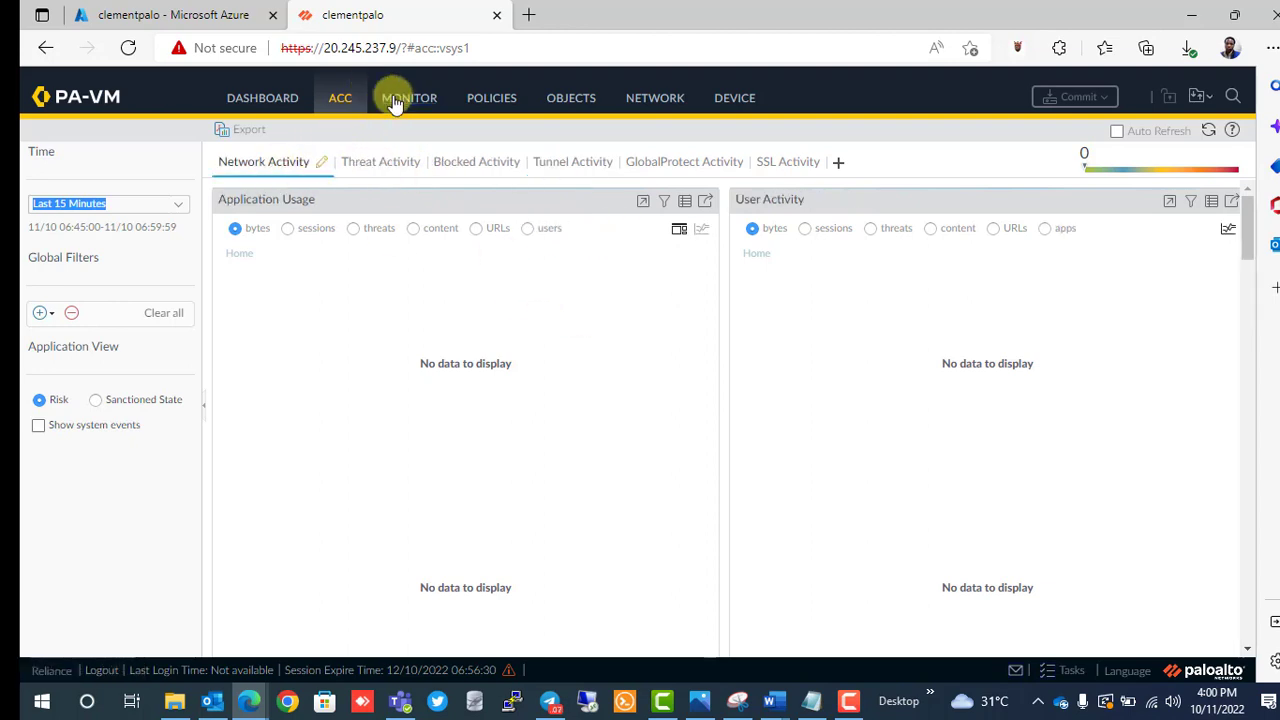
# Check the empty Threat, Decryption, Configuration and Alarms logs, then show the Security rulebase.
pyautogui.click(686, 206)
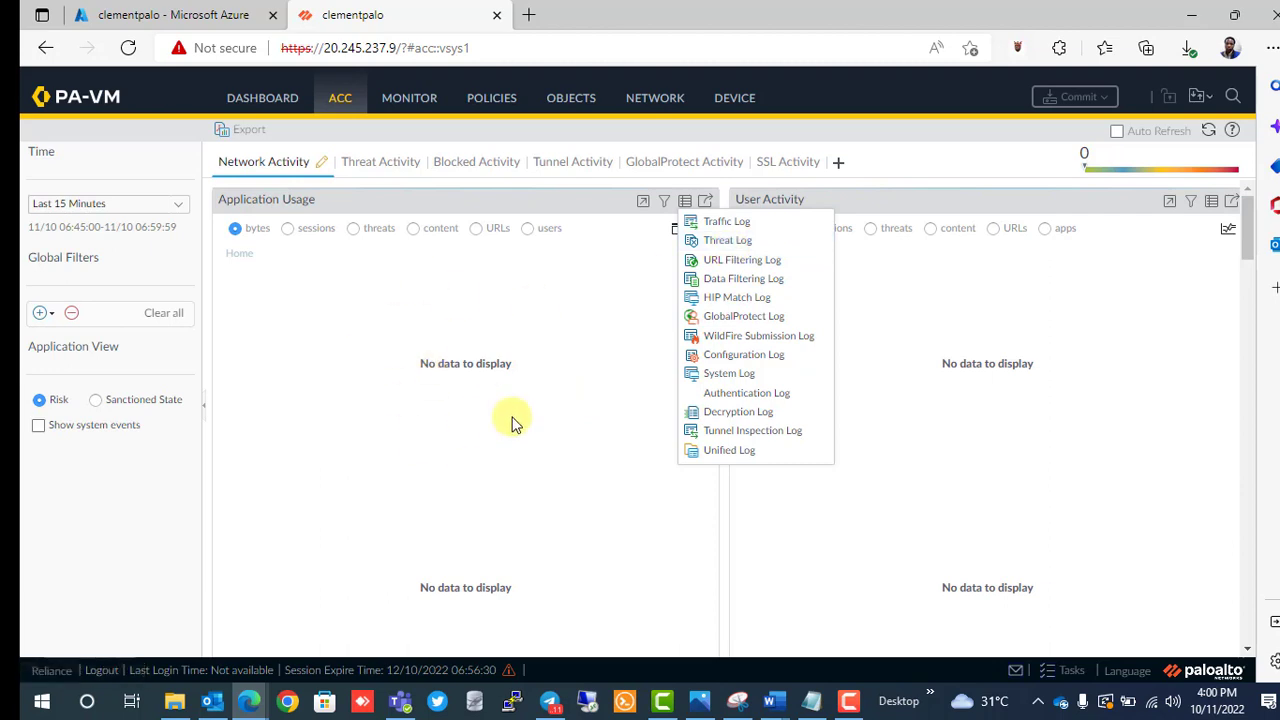
pyautogui.click(728, 241)
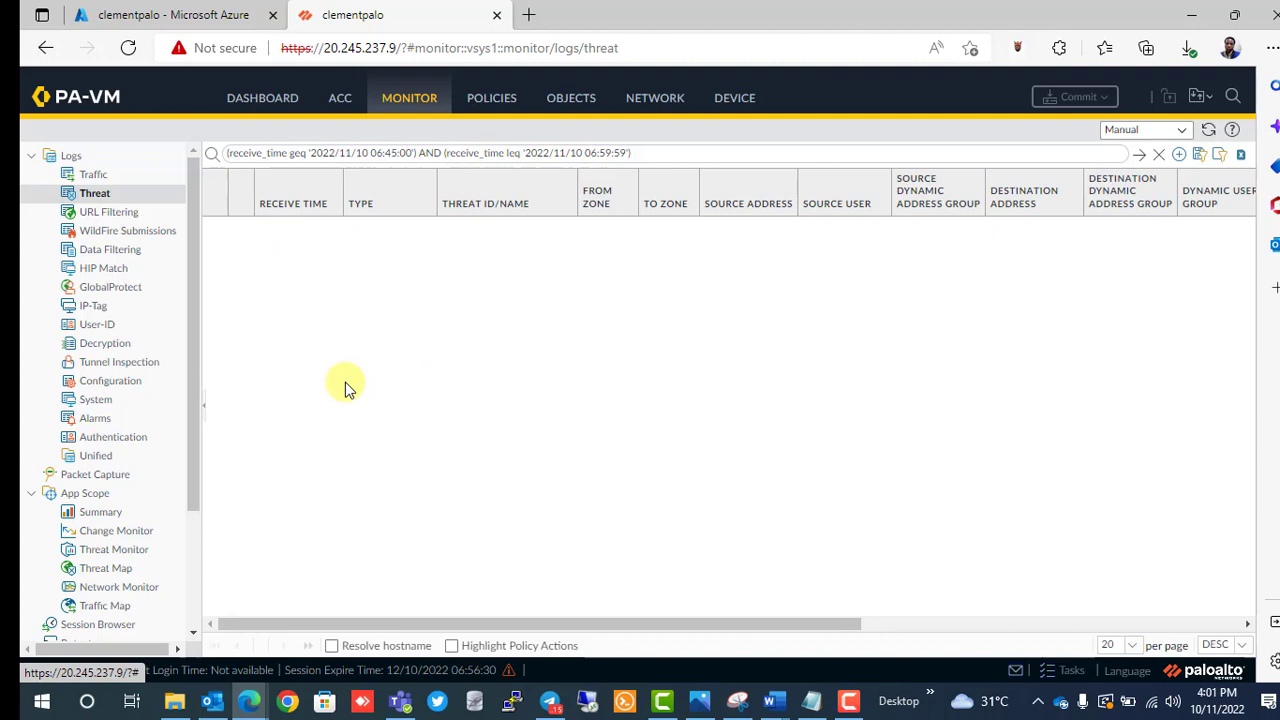
pyautogui.click(113, 345)
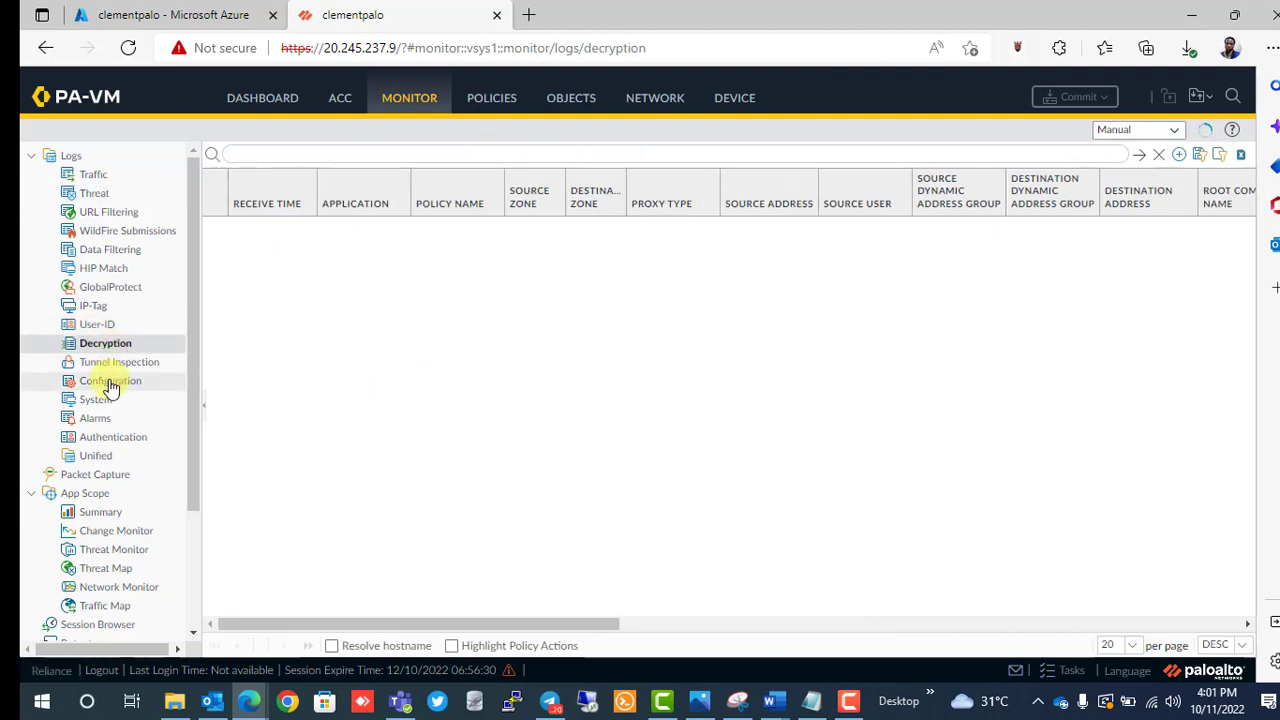
pyautogui.click(110, 383)
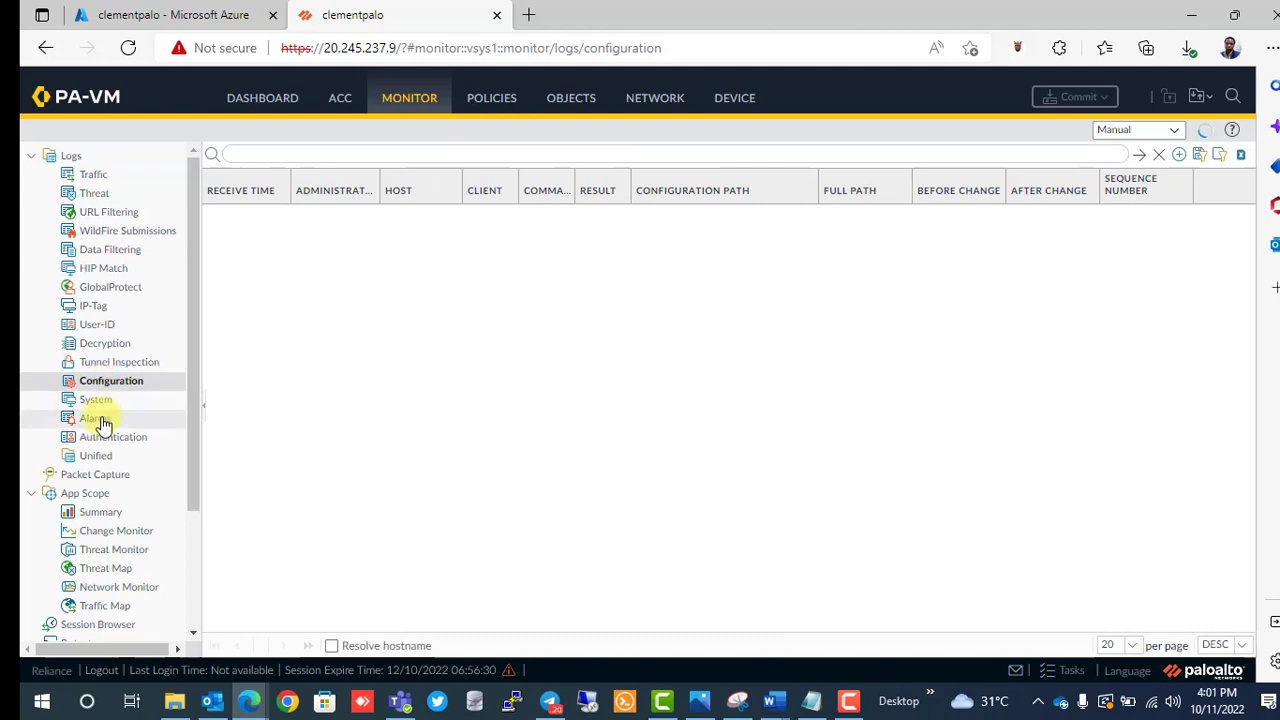
pyautogui.click(104, 421)
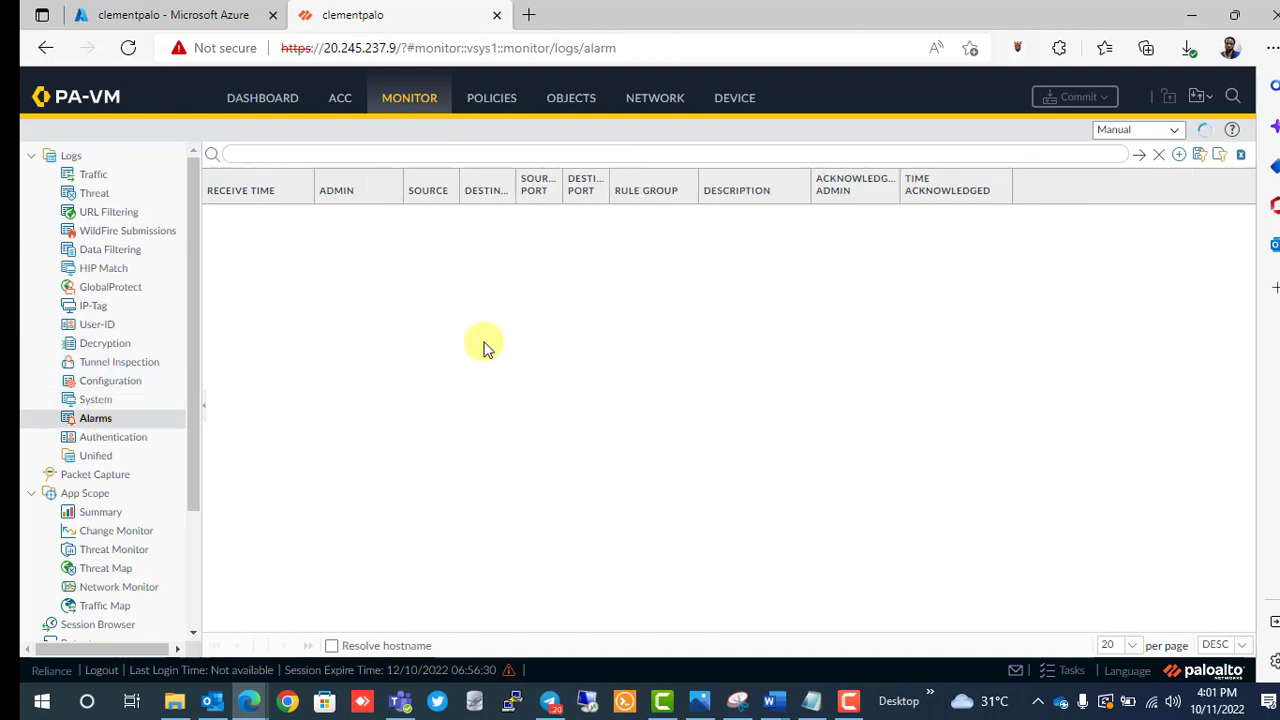
pyautogui.click(491, 97)
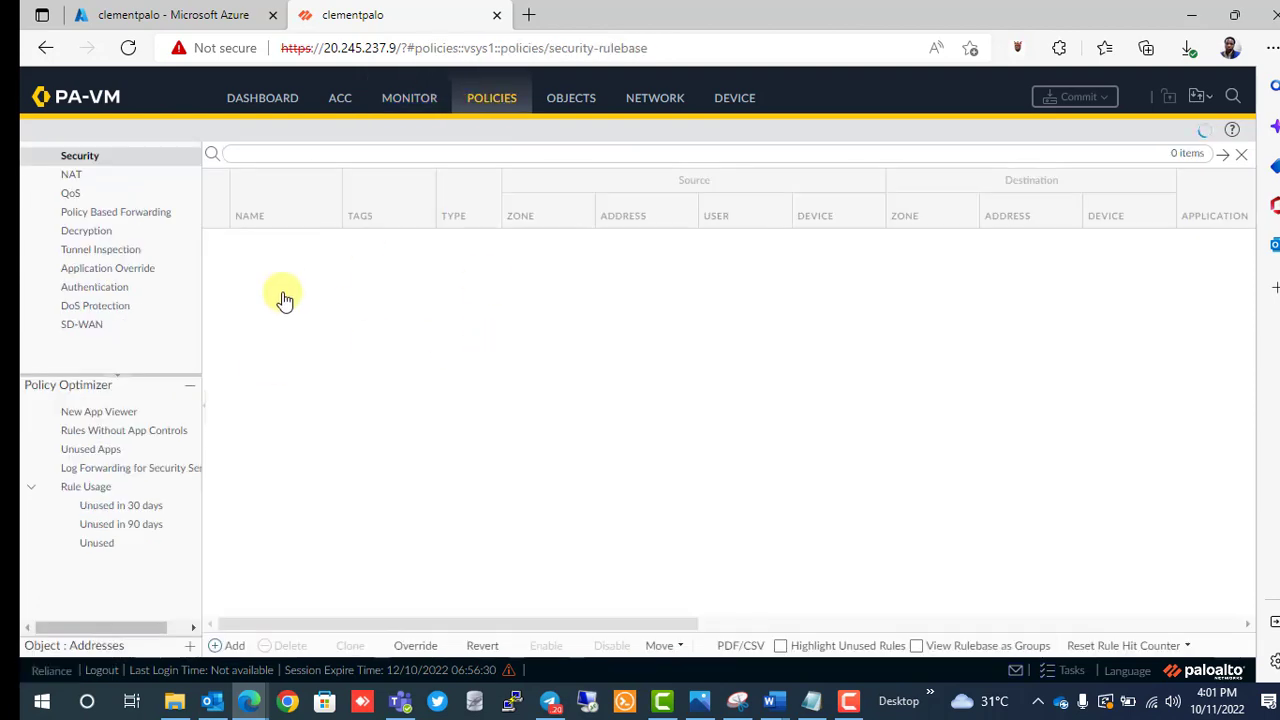
# View the empty NAT, QoS, Policy Based Forwarding, SD-WAN and Authentication rulebases.
pyautogui.click(108, 186)
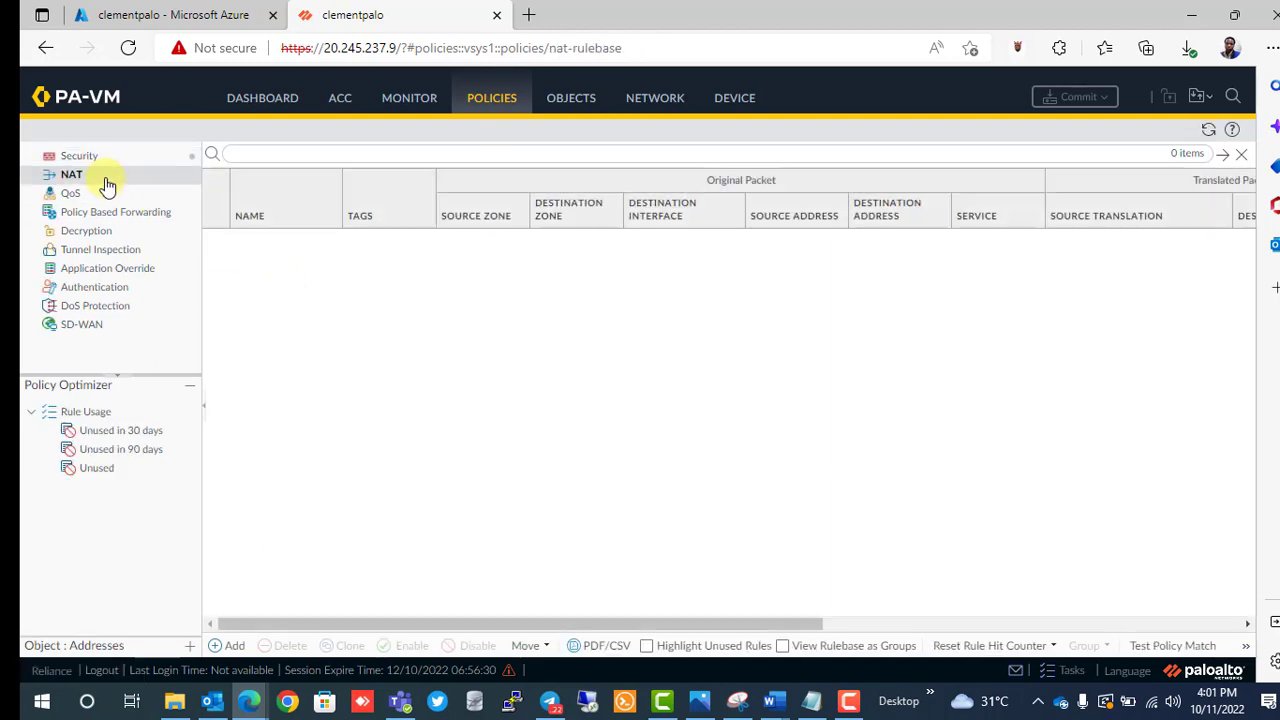
pyautogui.click(72, 193)
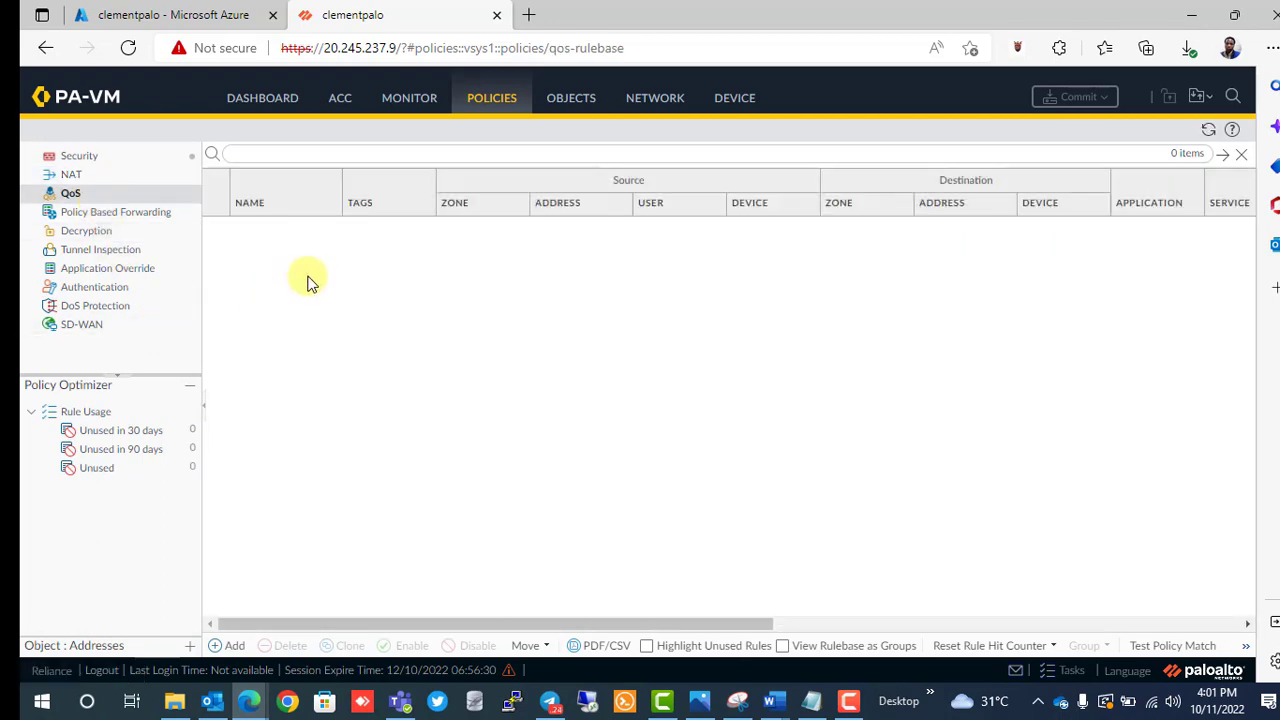
pyautogui.click(117, 214)
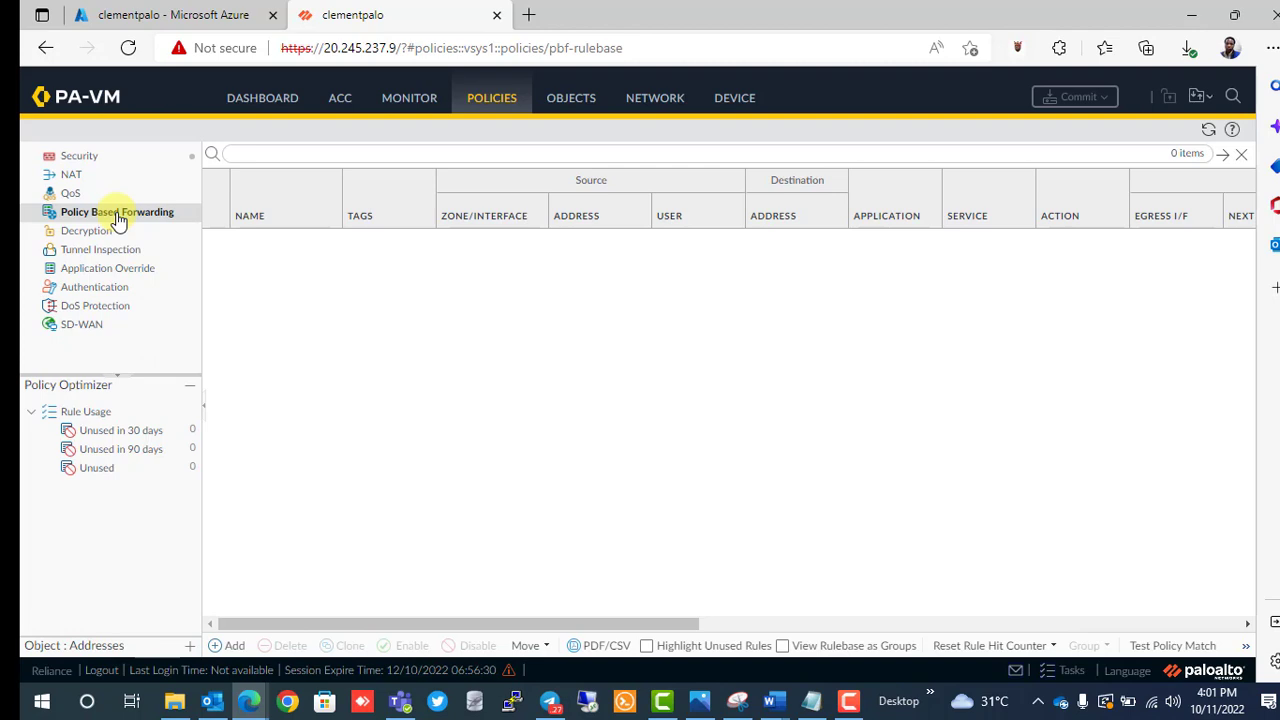
pyautogui.click(82, 325)
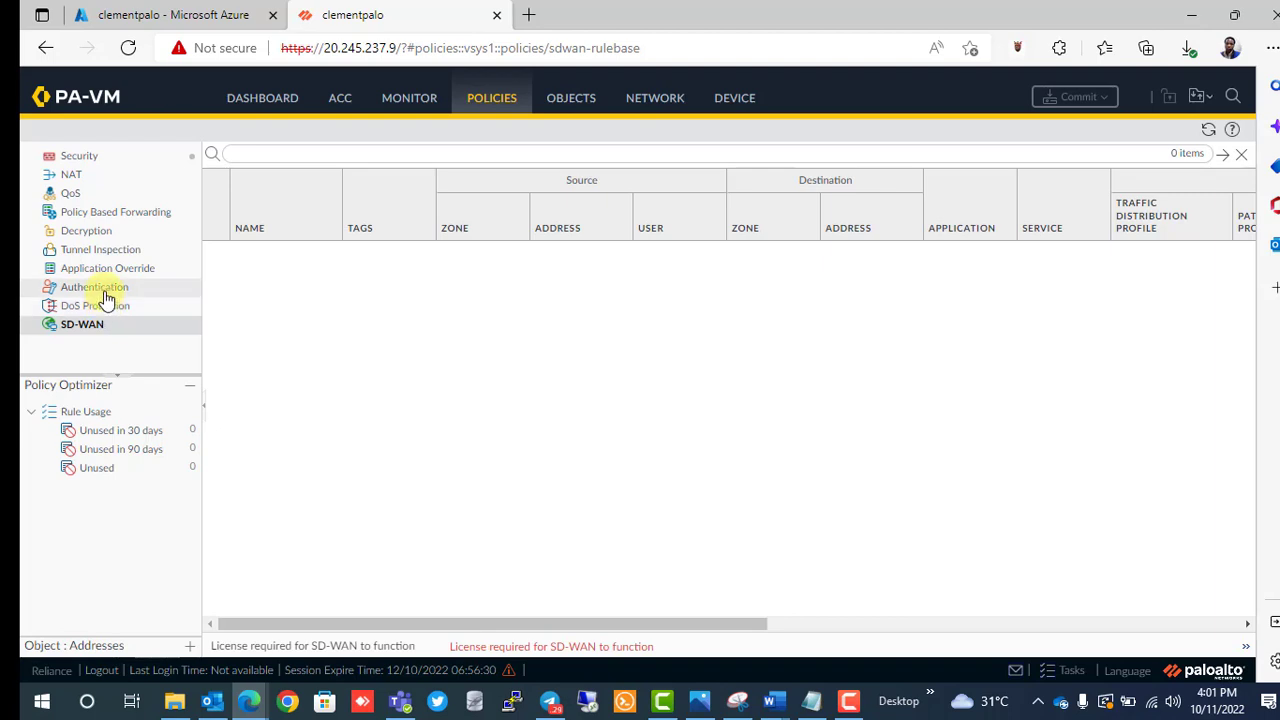
pyautogui.click(106, 292)
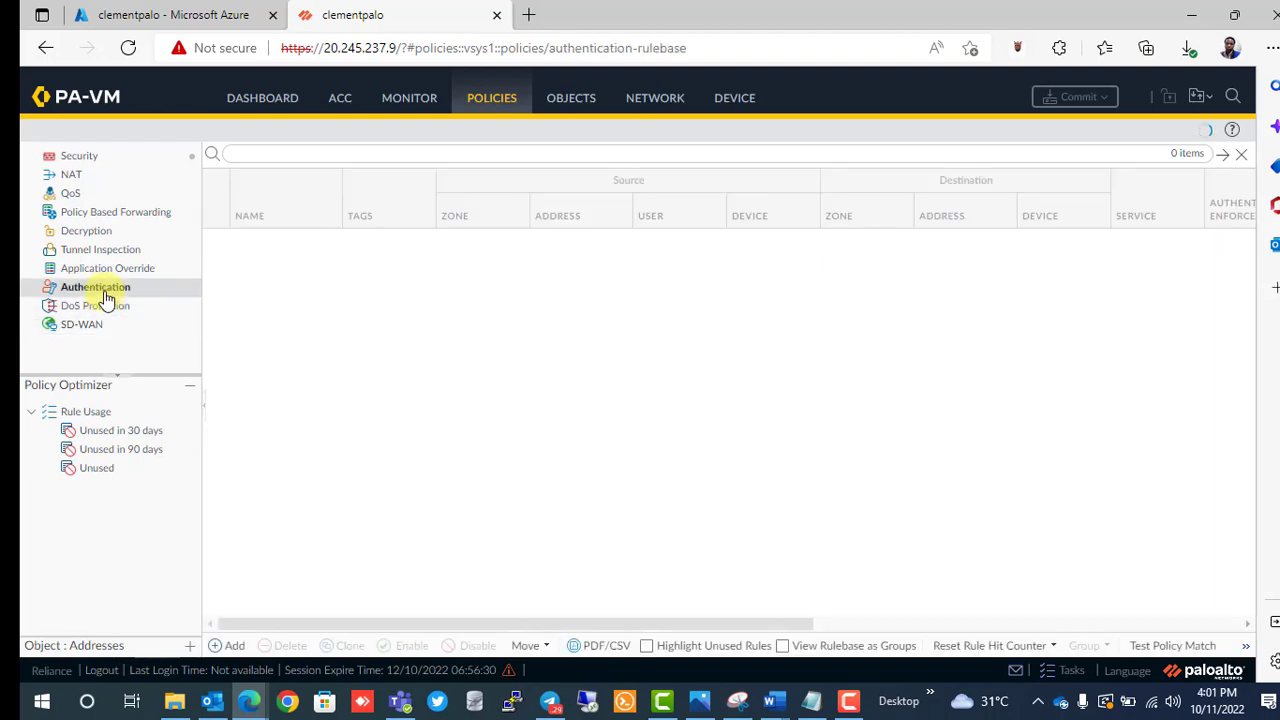
# Start a new authentication rule, review its Source, Destination, Service/URL Category and Actions tabs, then cancel it.
pyautogui.click(226, 646)
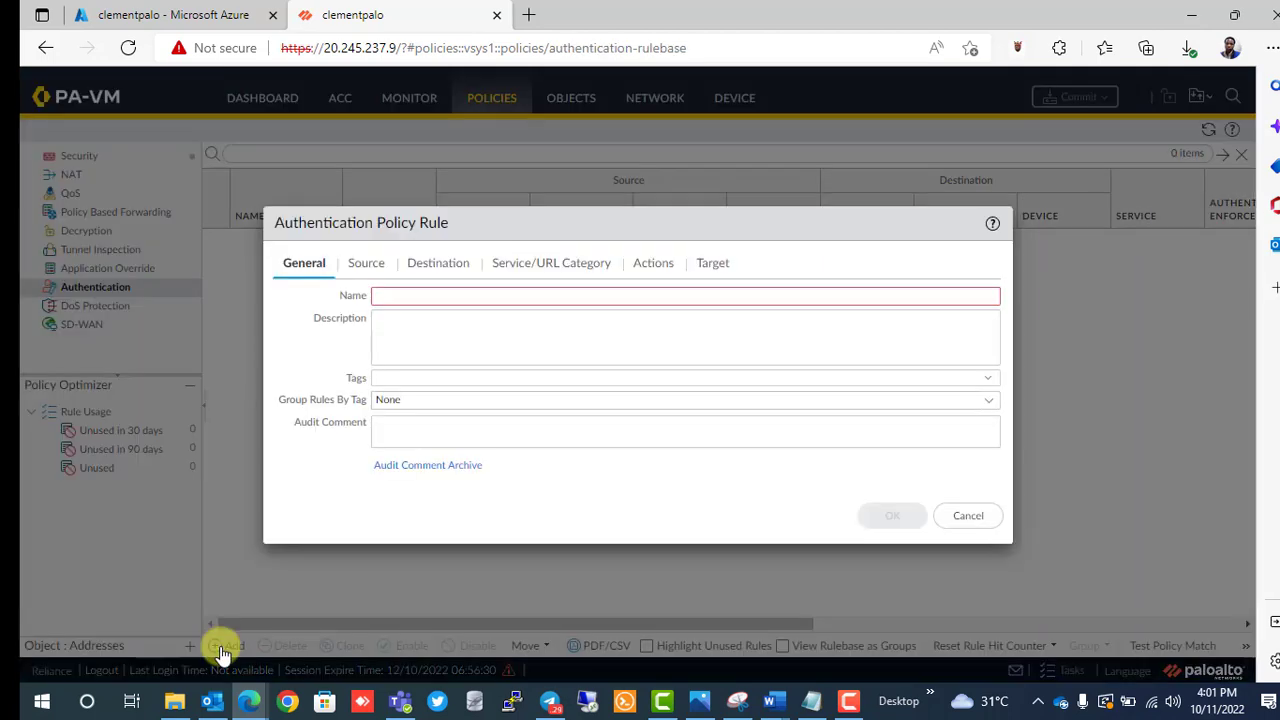
pyautogui.click(366, 263)
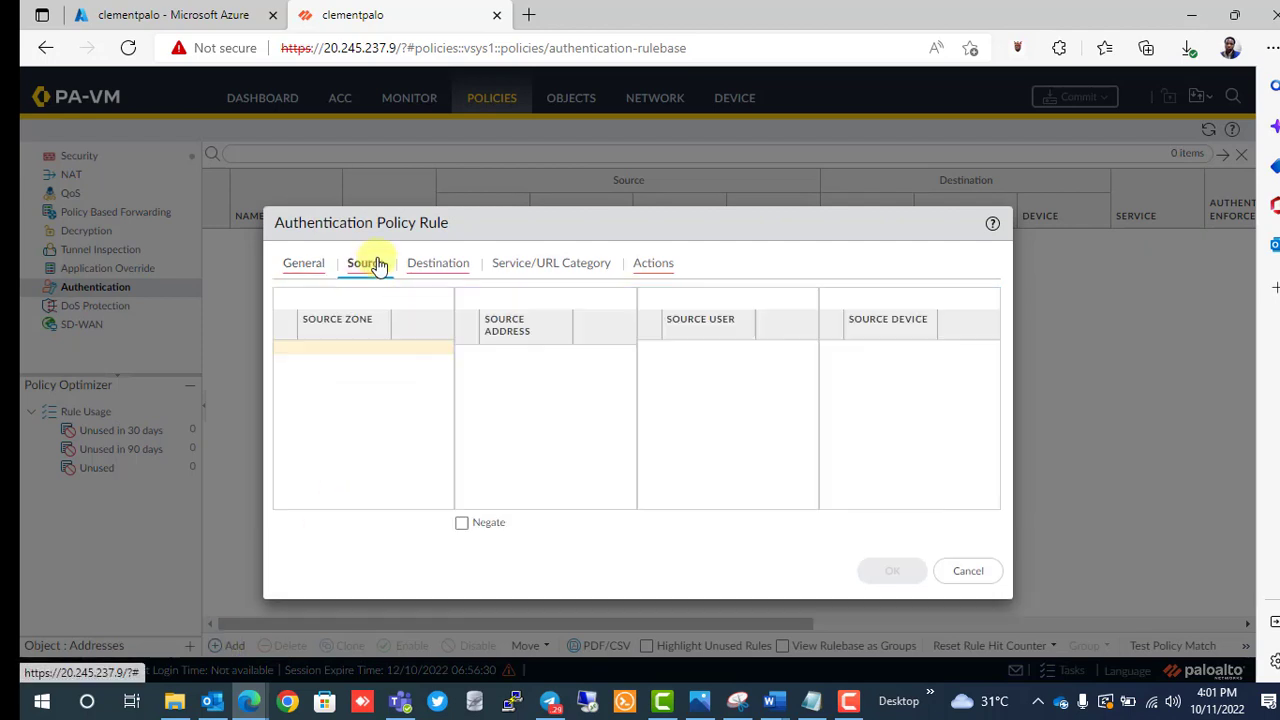
pyautogui.click(436, 266)
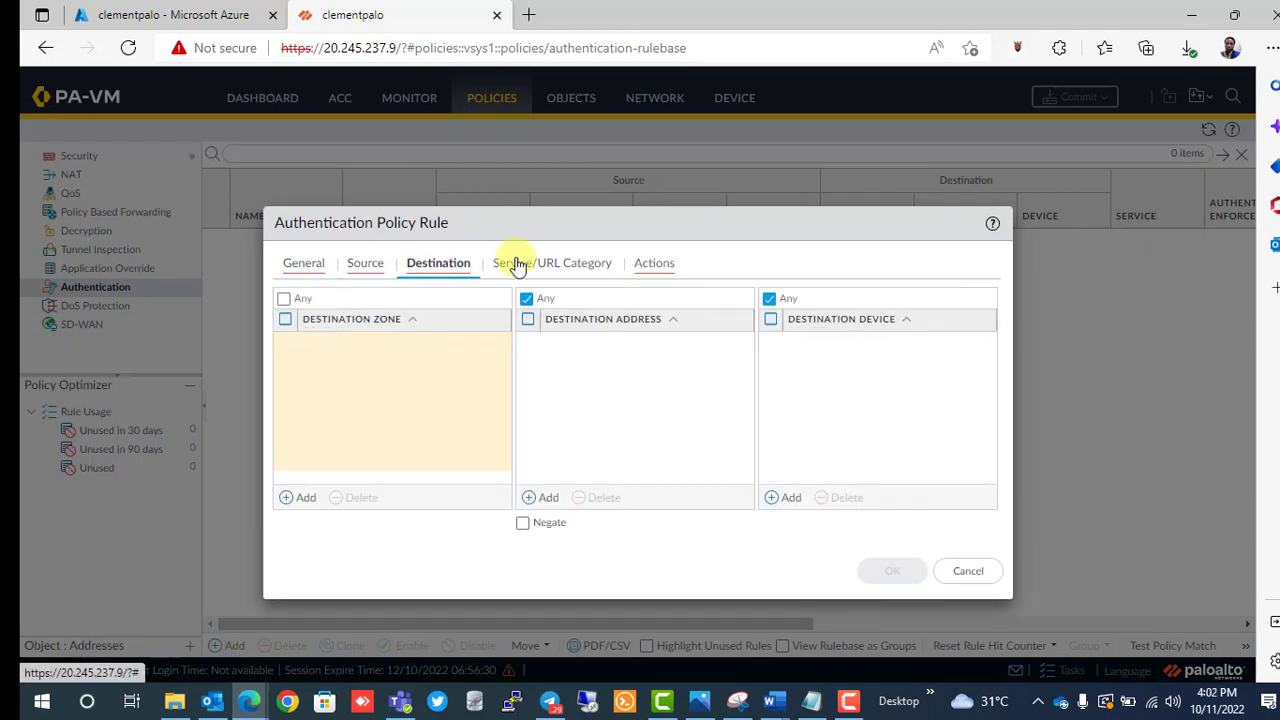
pyautogui.click(572, 263)
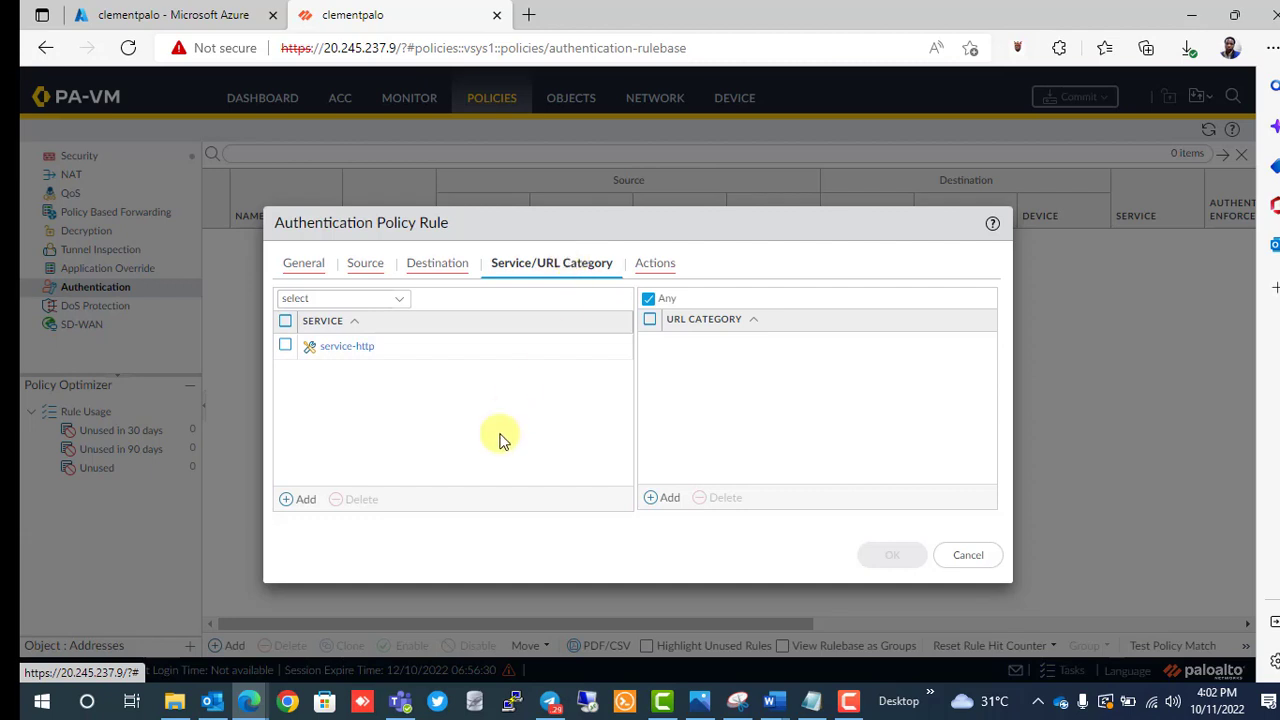
pyautogui.click(651, 263)
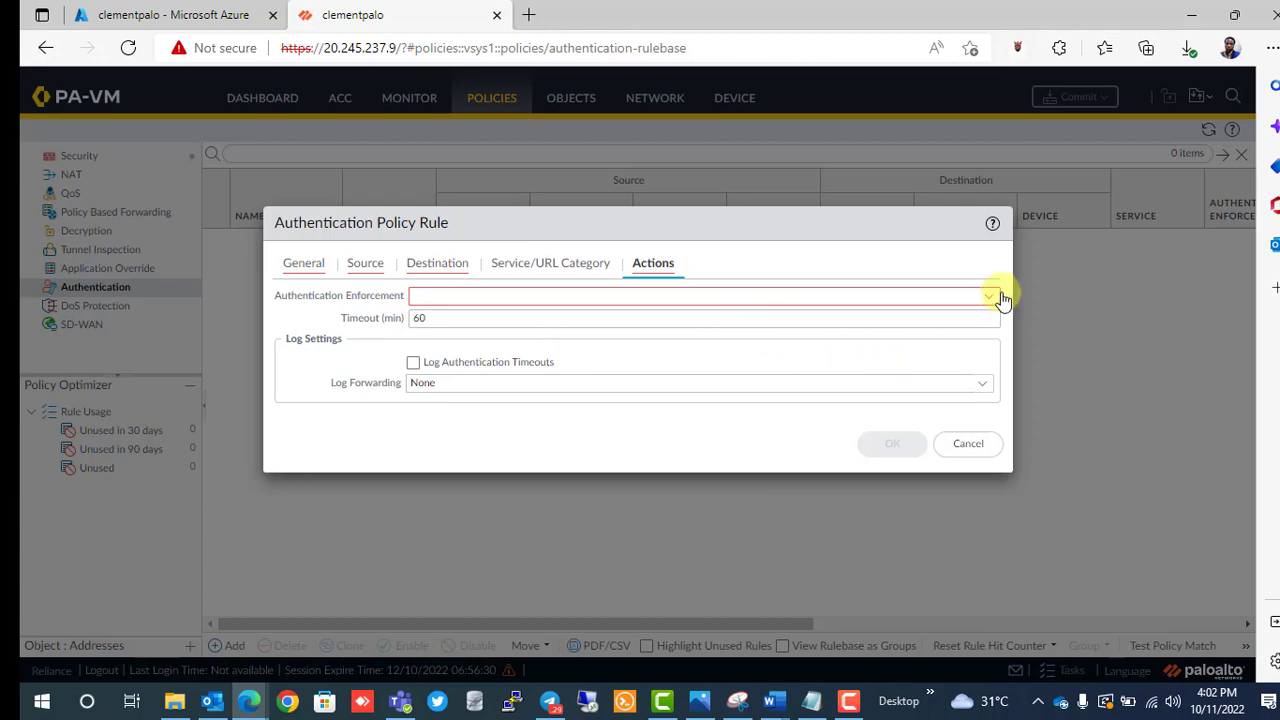
pyautogui.click(968, 447)
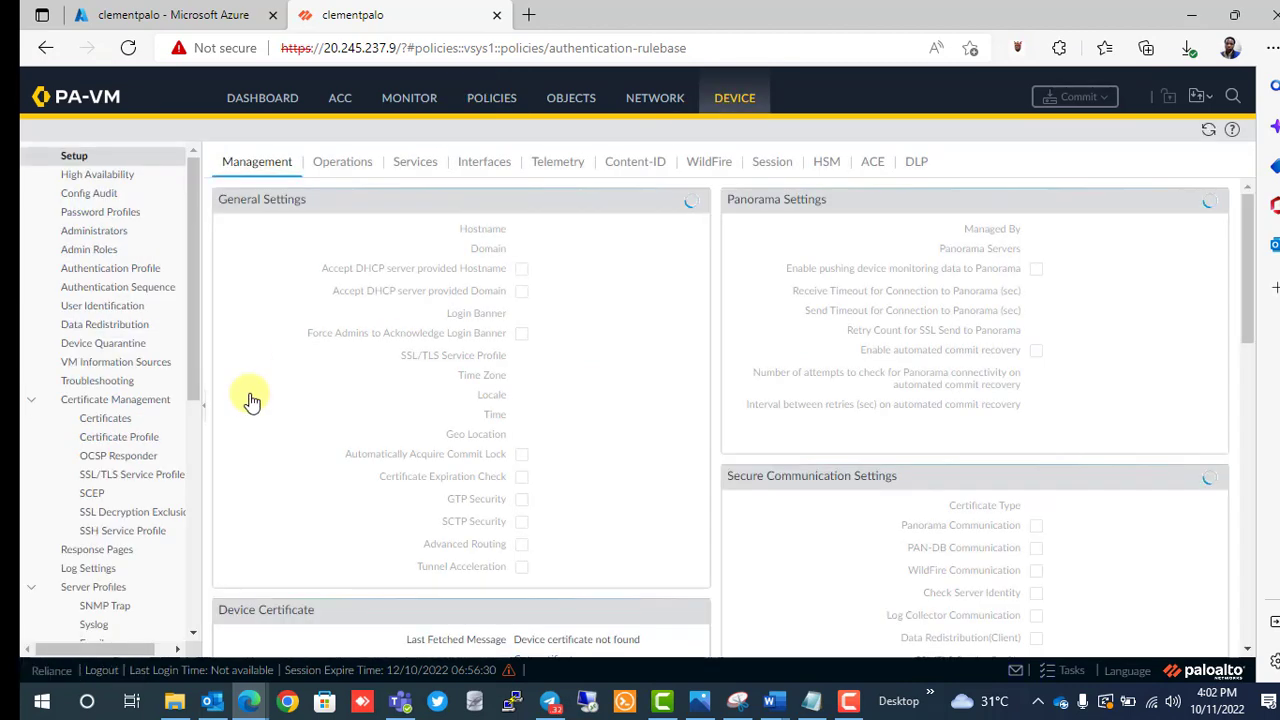
# Switch to the Microsoft Azure portal showing the firewall VM overview.
pyautogui.click(160, 20)
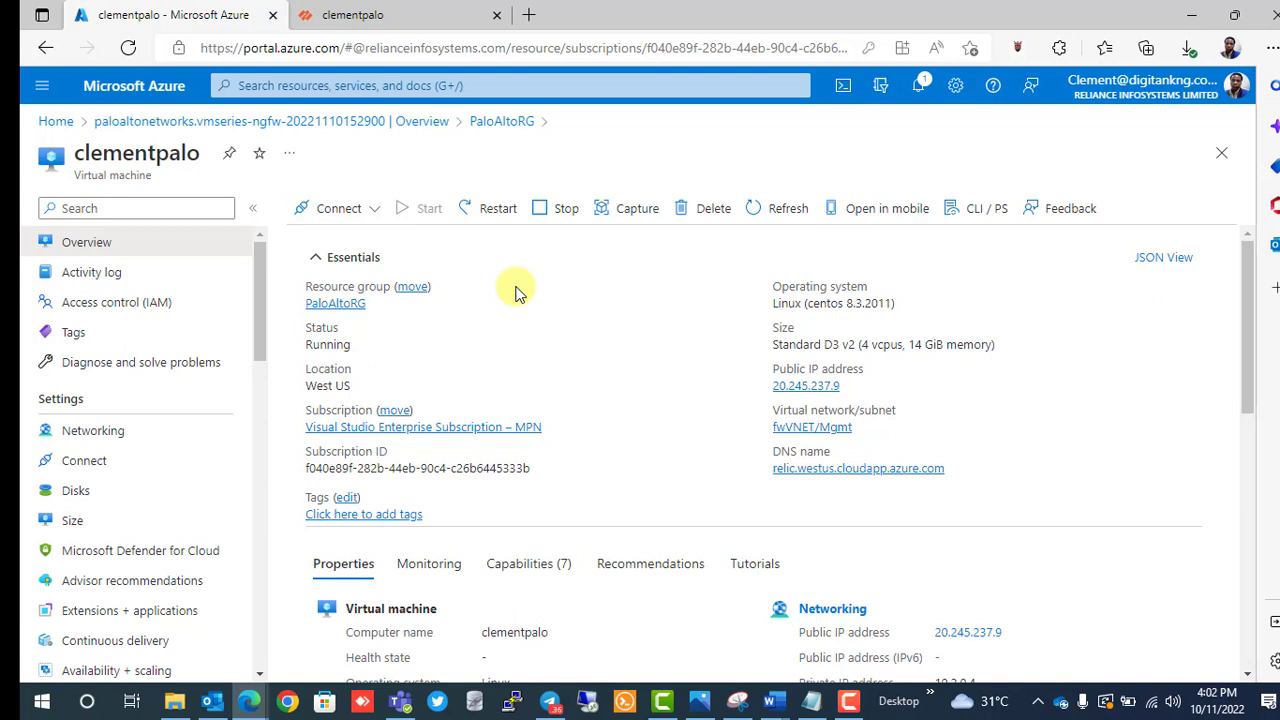
# Check the VM's NICs: eth1 Untrust 10.2.1.4 and eth2 Trust 10.2.2.4, then return to PA-VM.
pyautogui.click(185, 430)
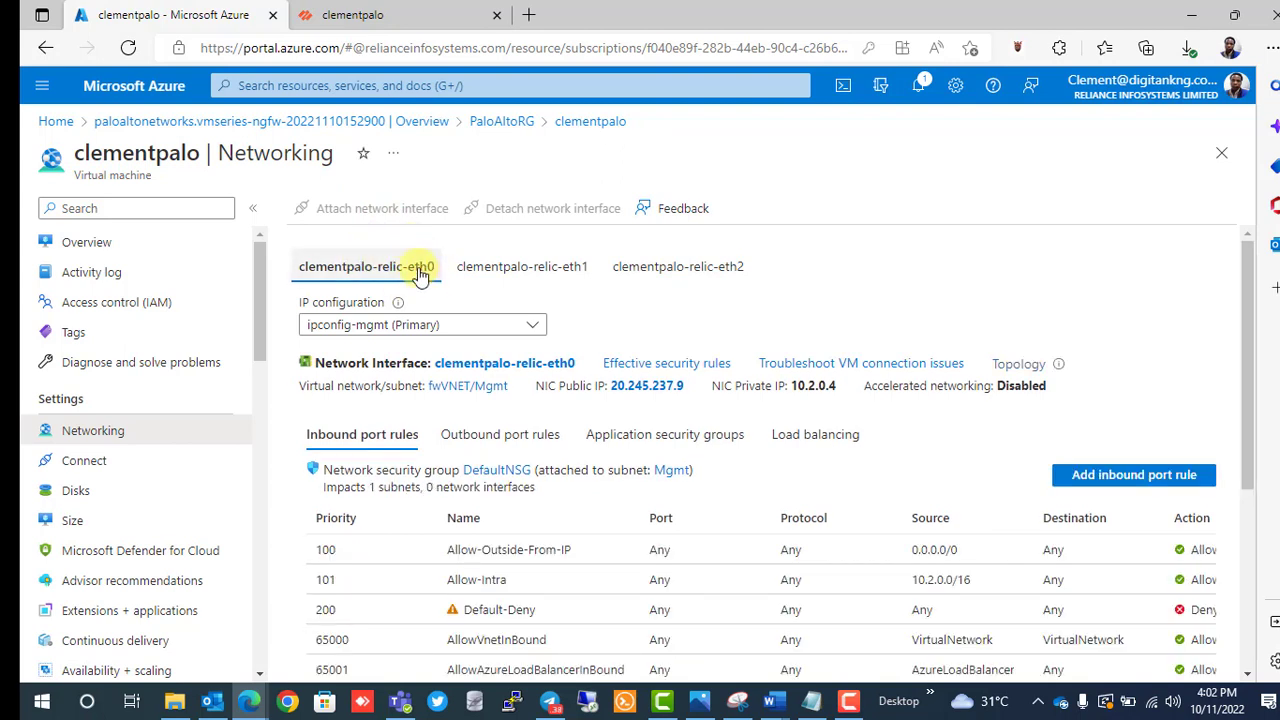
pyautogui.click(502, 270)
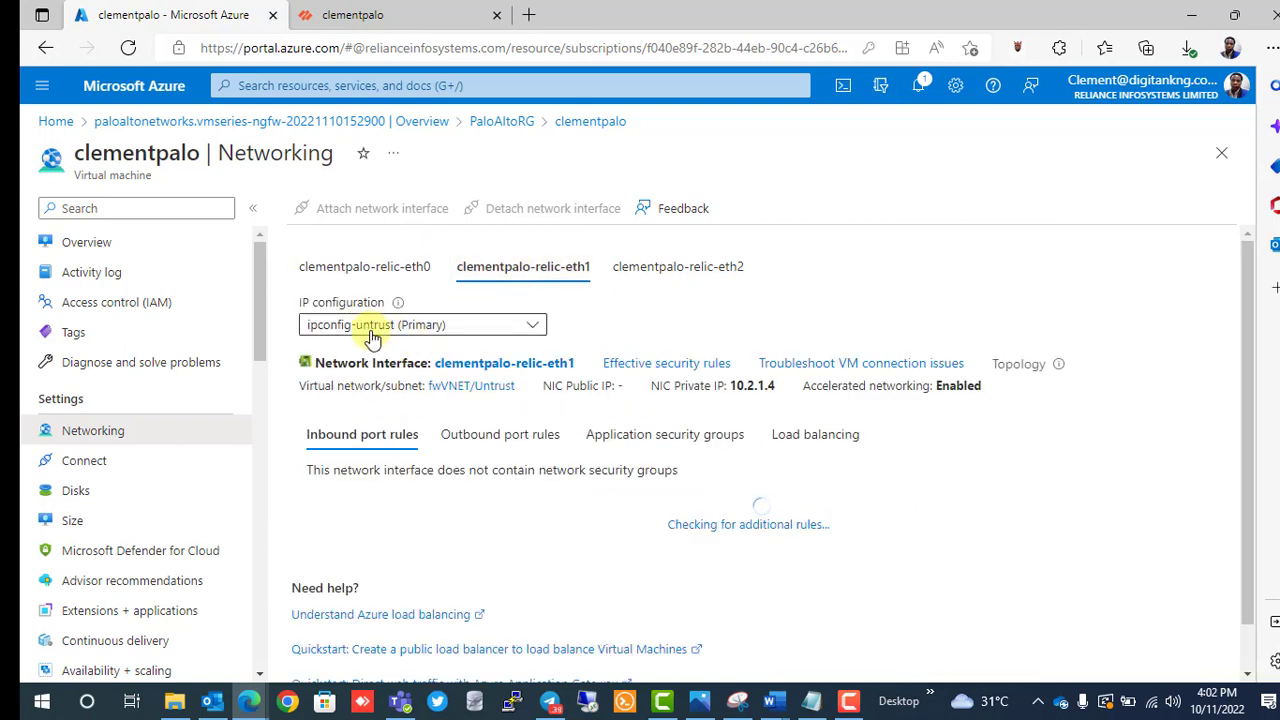
pyautogui.click(683, 270)
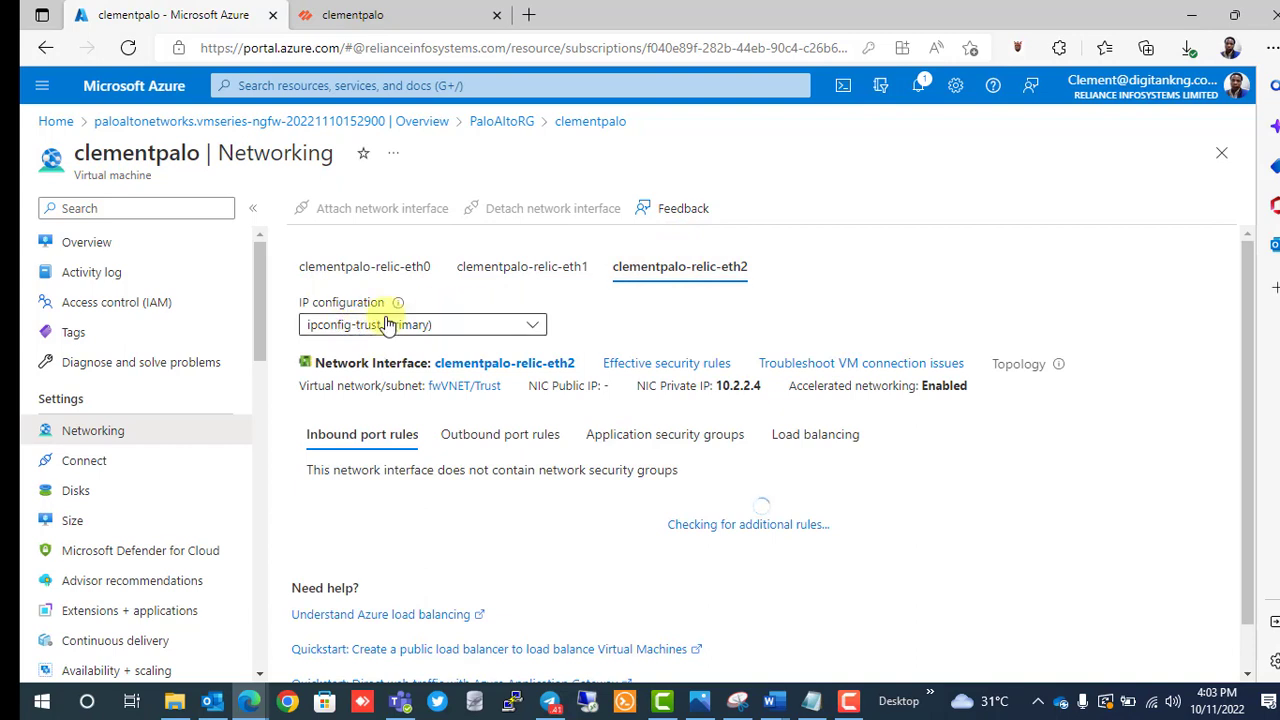
pyautogui.click(358, 18)
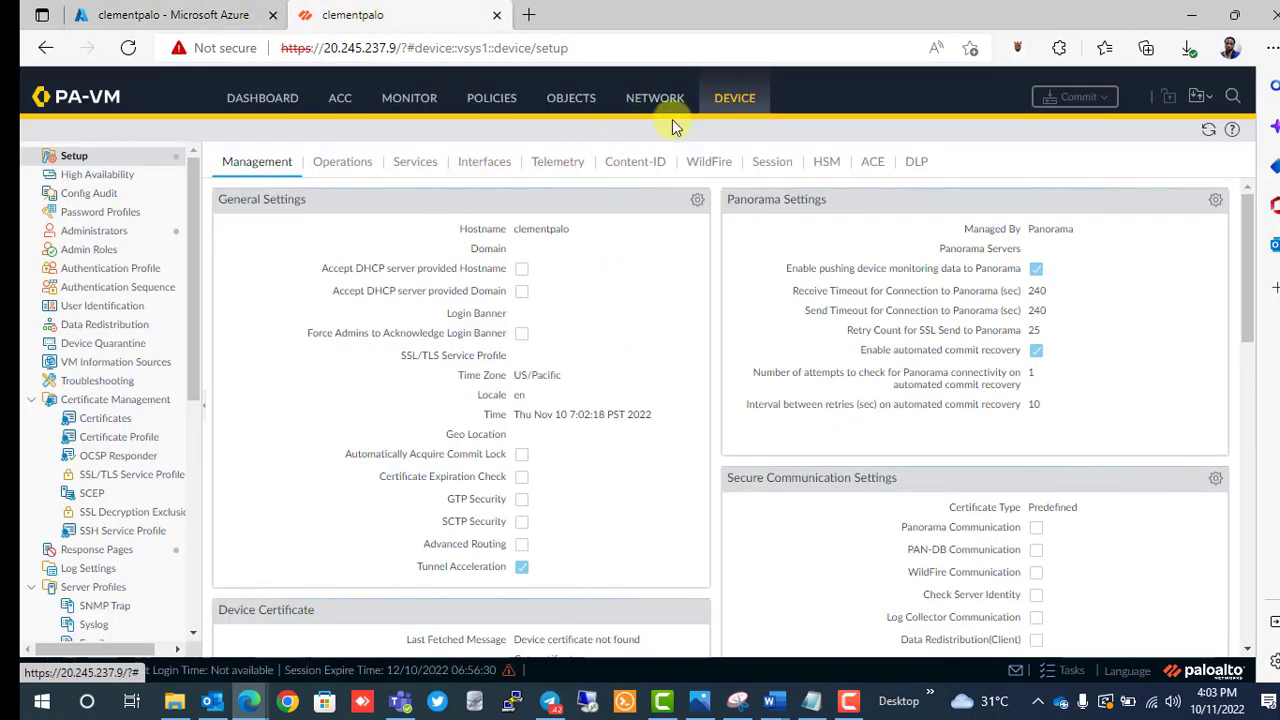
# Review the Management settings, then list the Management interface with Ping, HTTPS and SSH enabled.
pyautogui.scroll(-3, 525, 410)
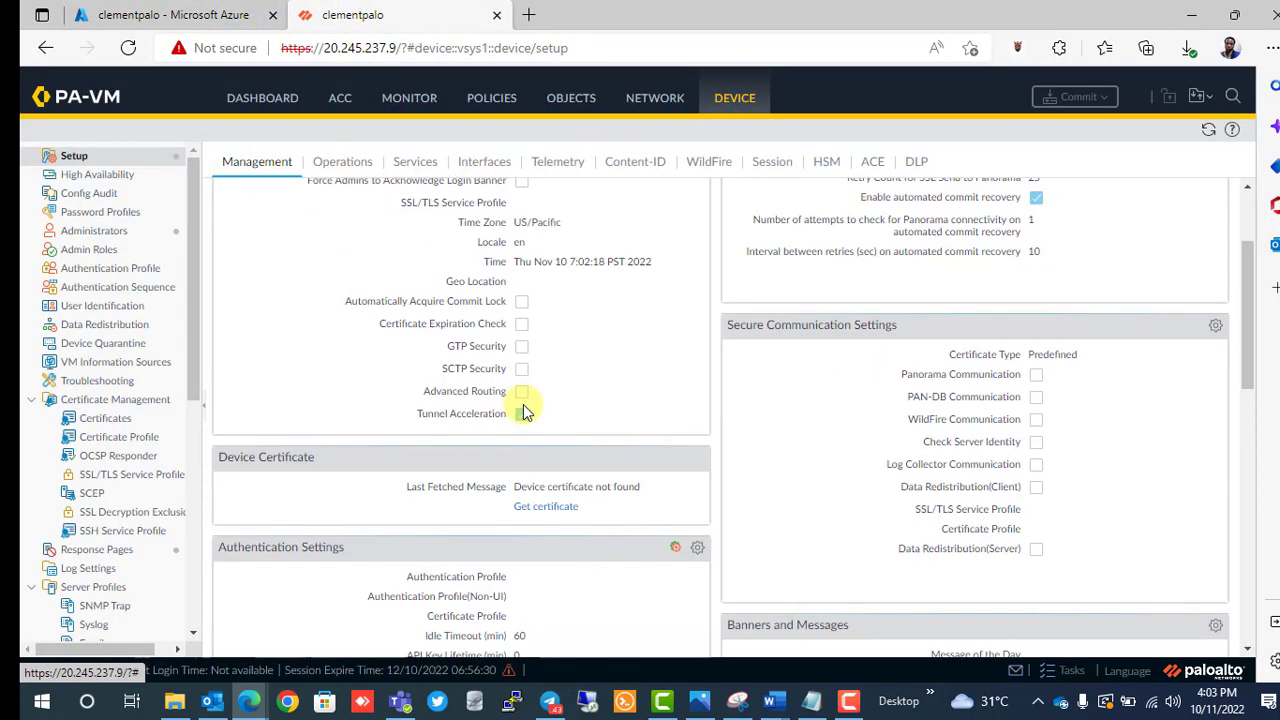
pyautogui.scroll(-2, 525, 410)
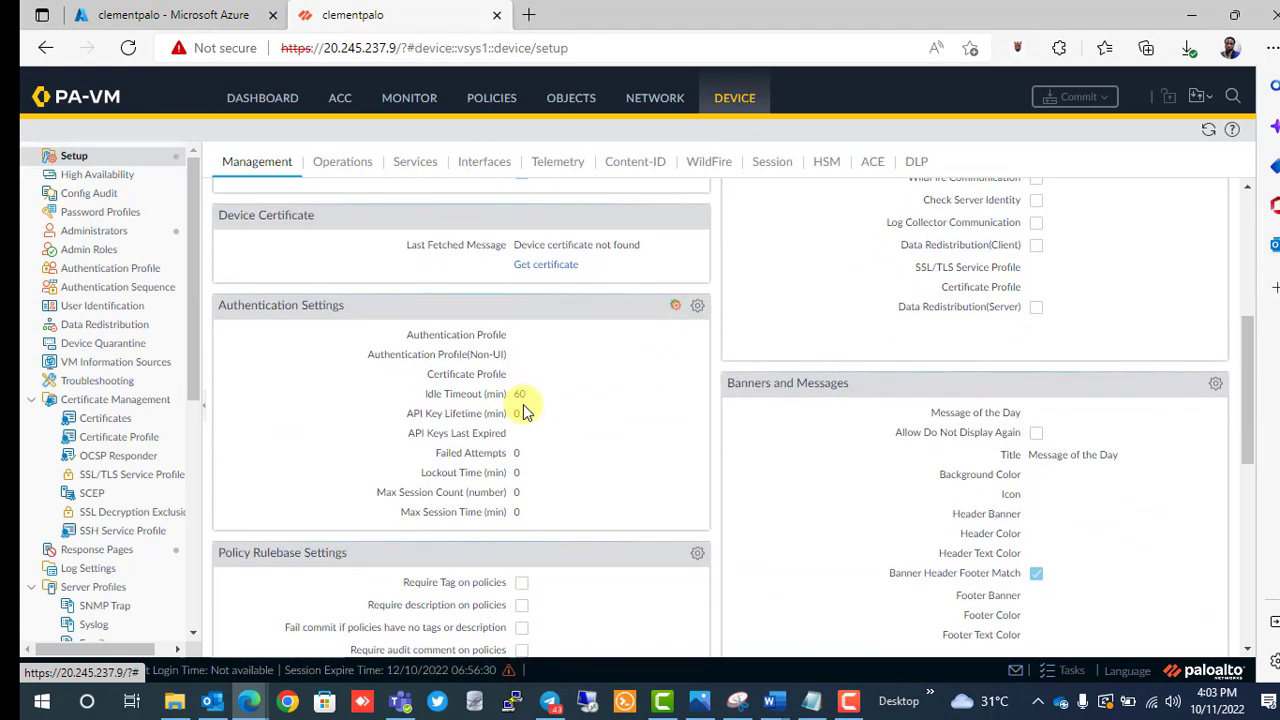
pyautogui.scroll(-1, 525, 410)
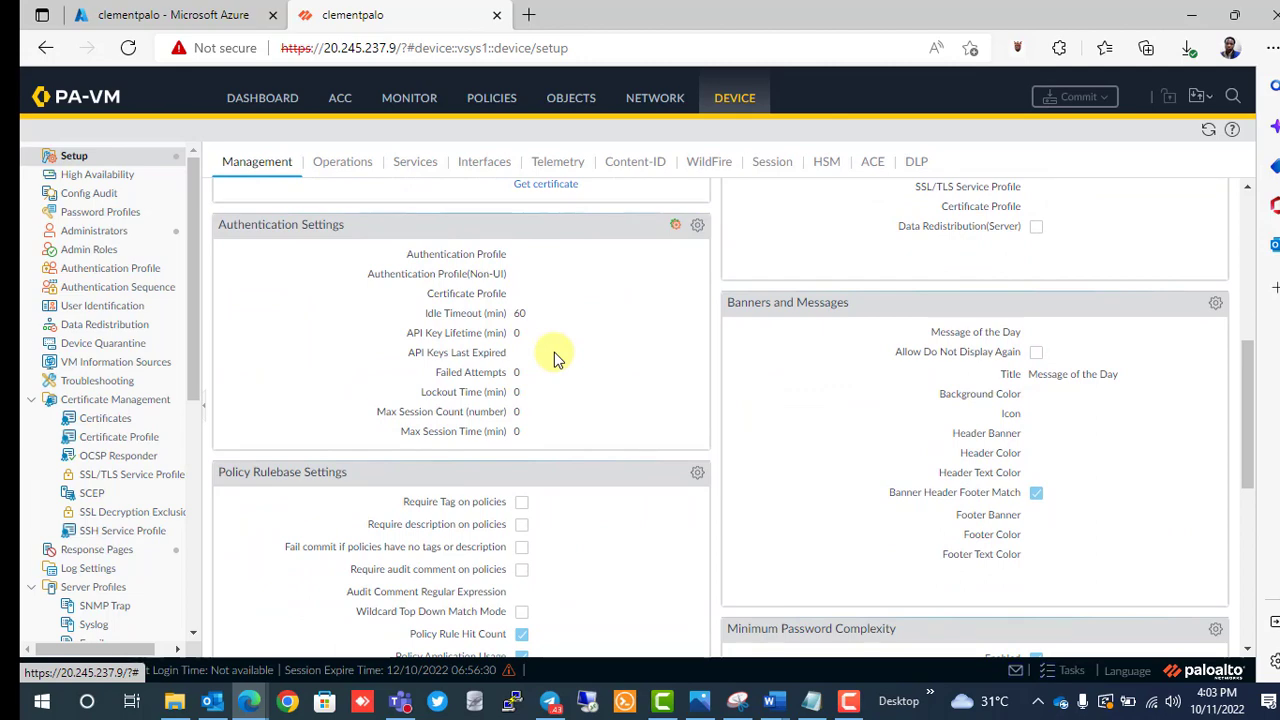
pyautogui.scroll(-2, 571, 486)
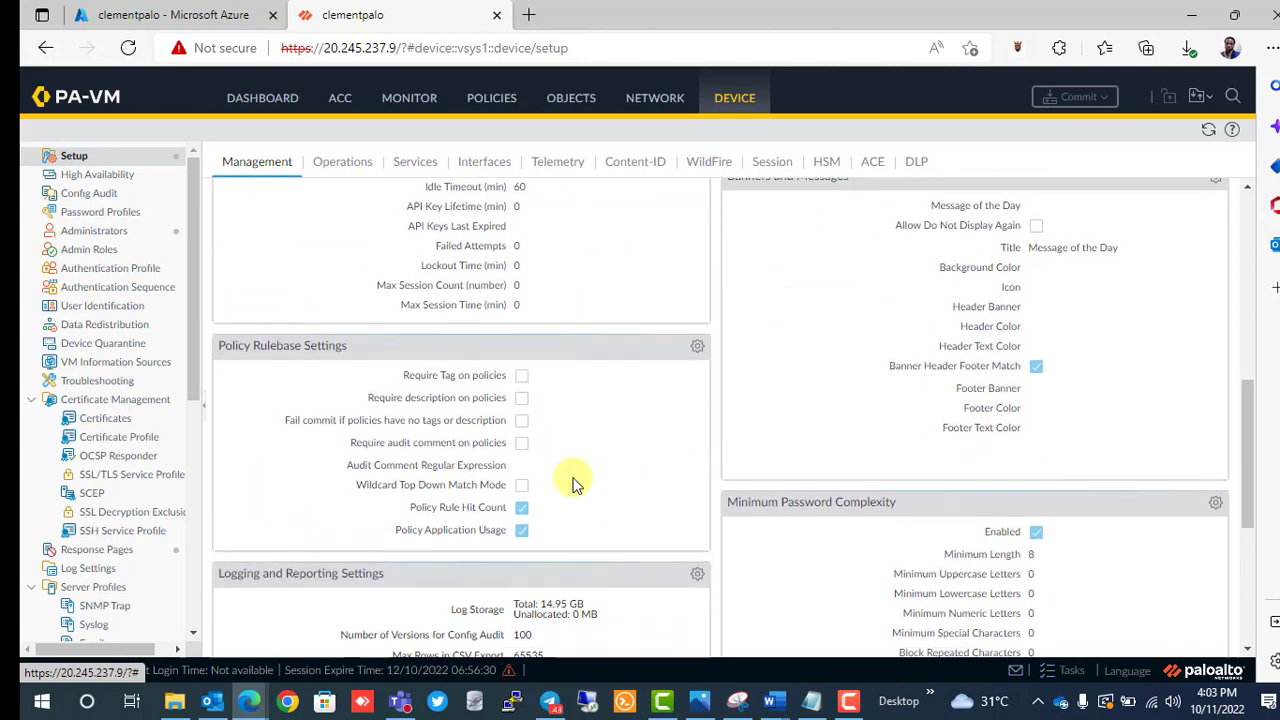
pyautogui.scroll(5, 571, 486)
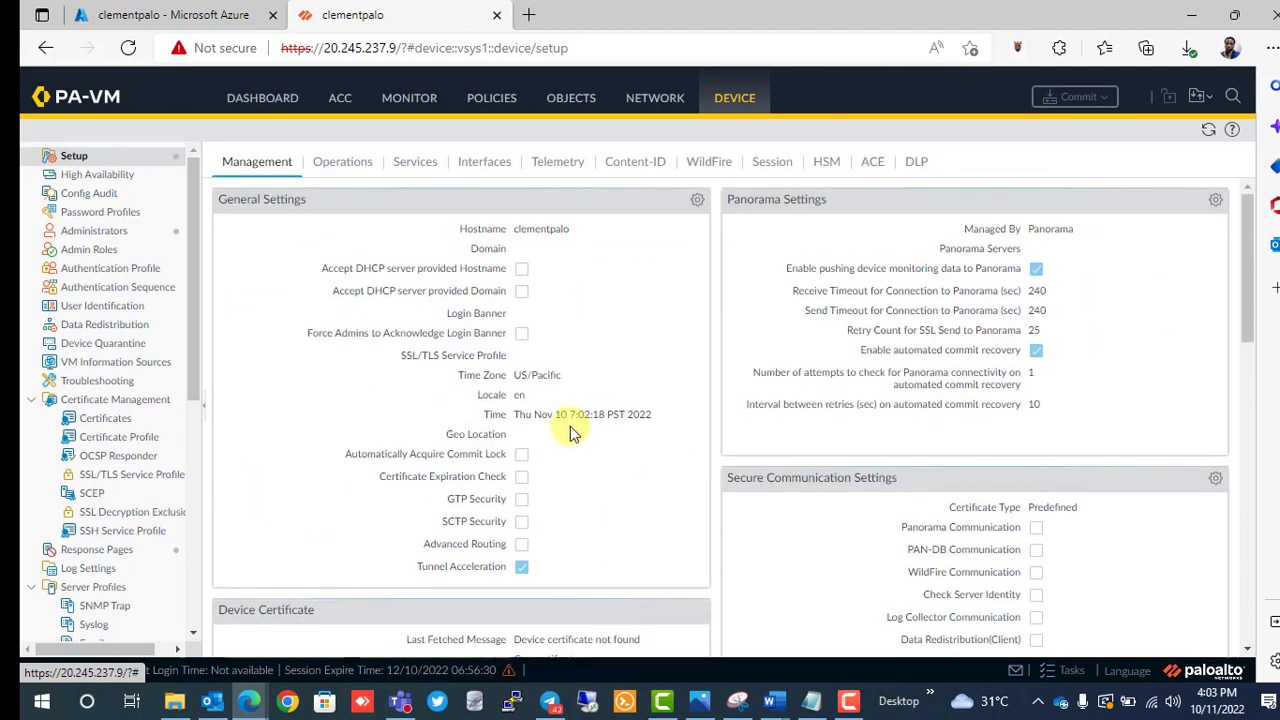
pyautogui.click(486, 163)
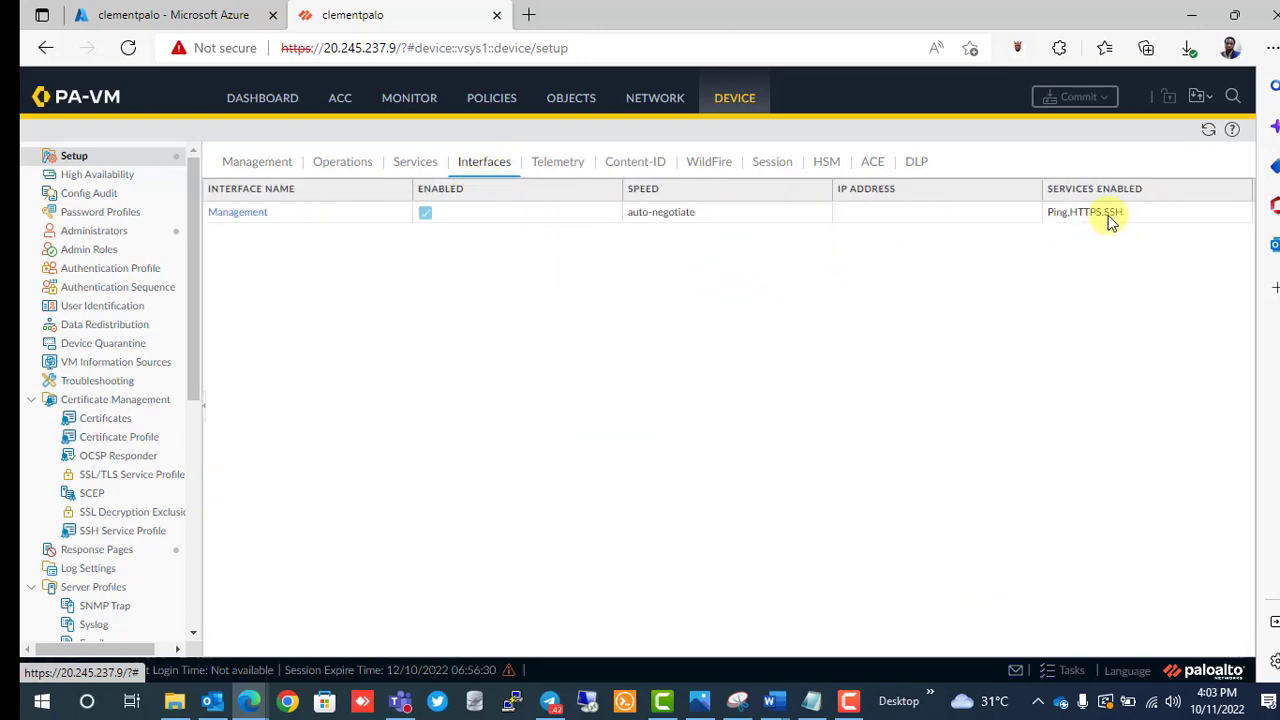
pyautogui.click(256, 214)
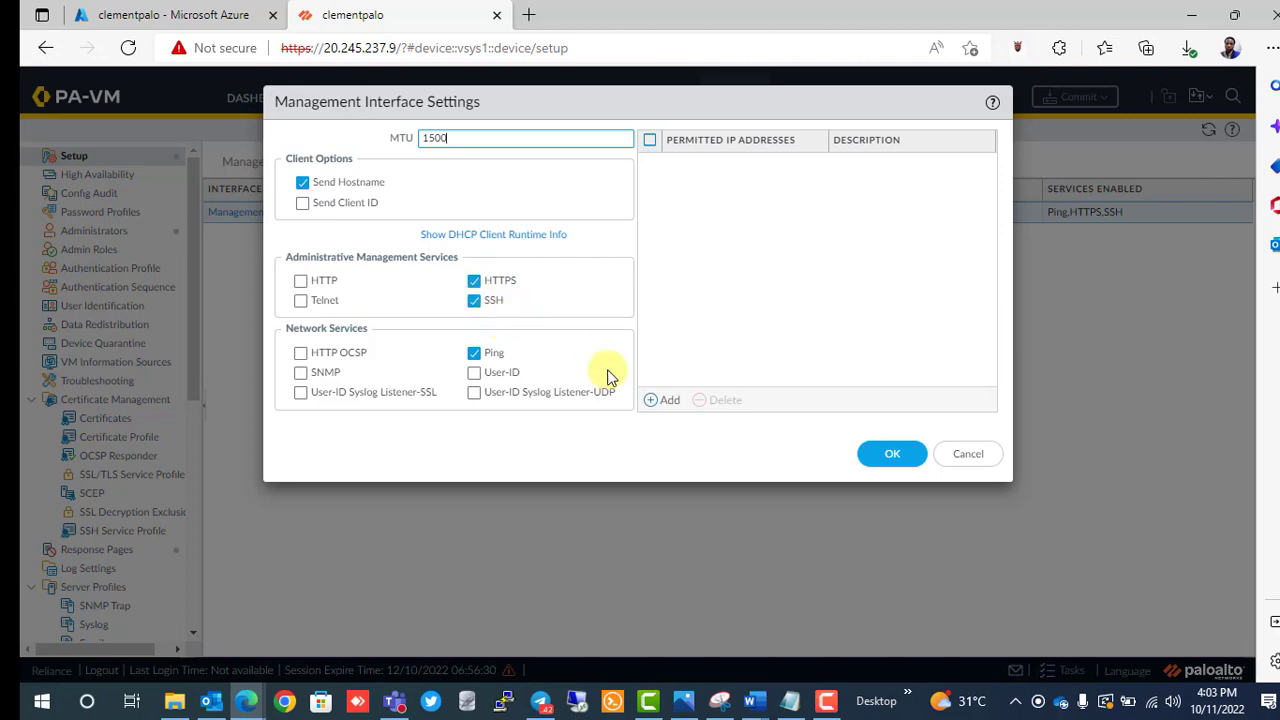
pyautogui.click(956, 462)
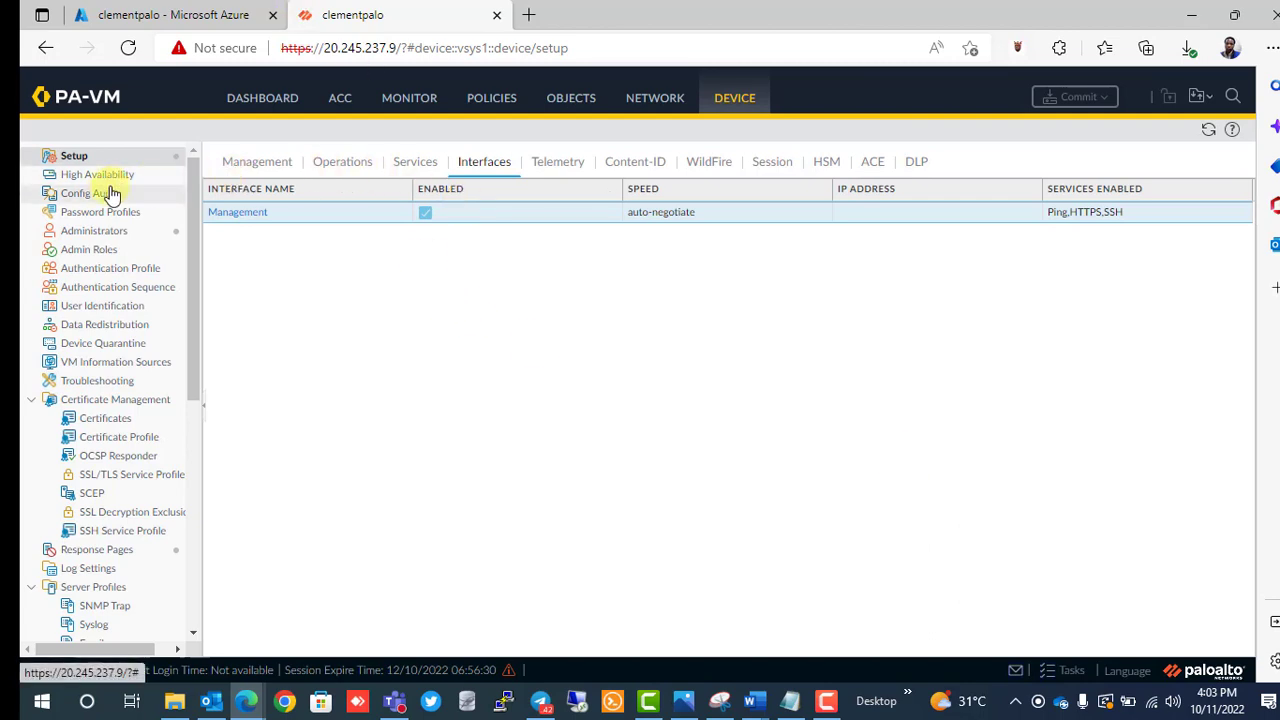
# Open the firewall's Ethernet interfaces list, then confirm eth1's private IP 10.2.1.4 in the Azure portal.
pyautogui.click(652, 108)
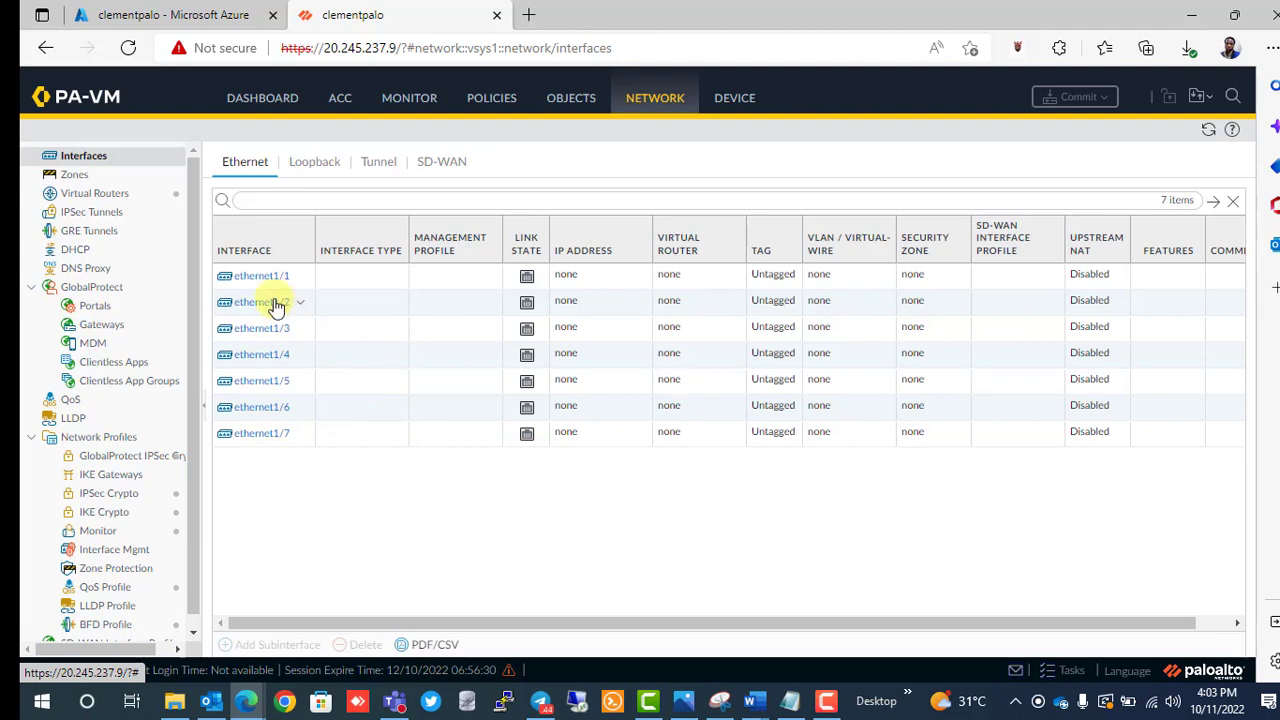
pyautogui.moveTo(262, 280)
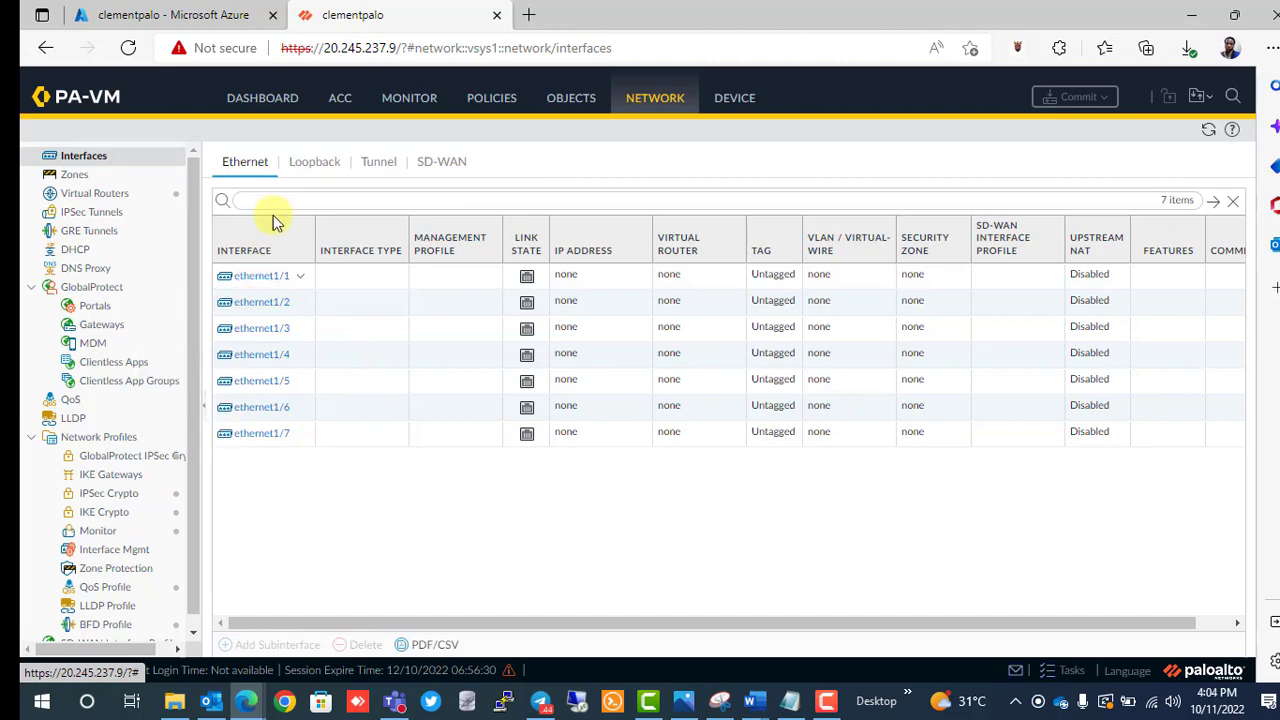
pyautogui.click(215, 14)
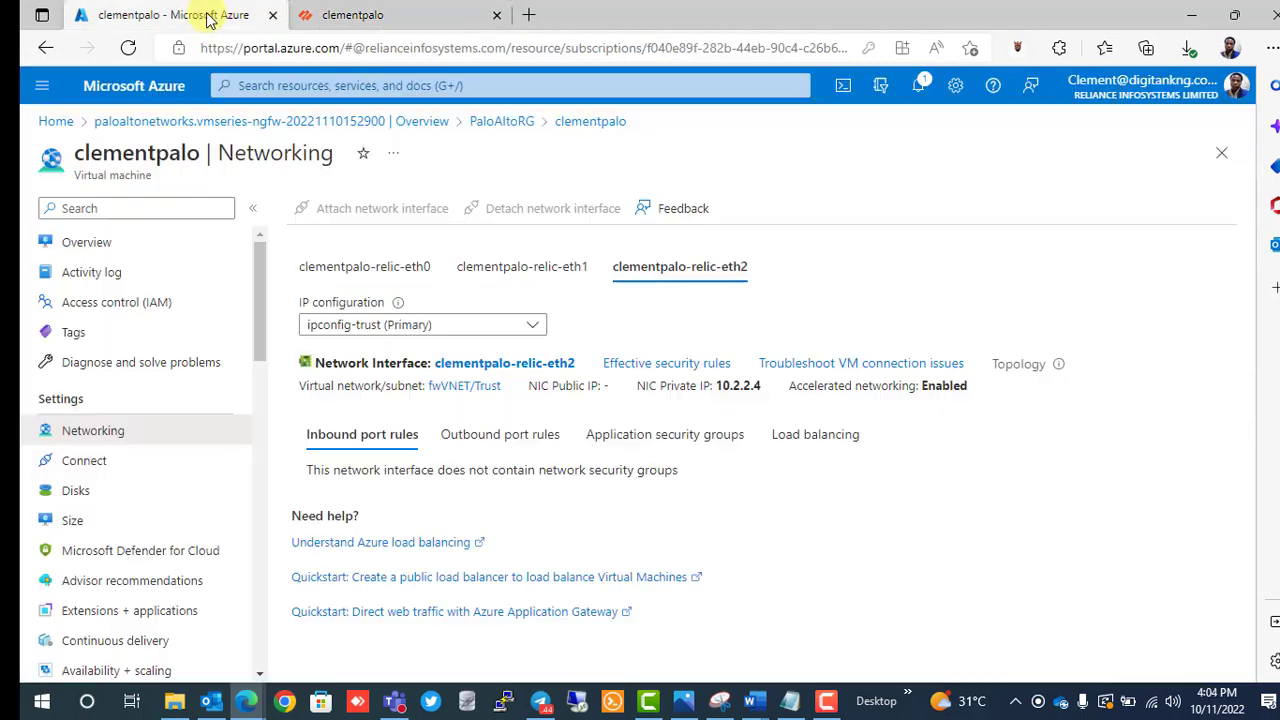
pyautogui.click(517, 270)
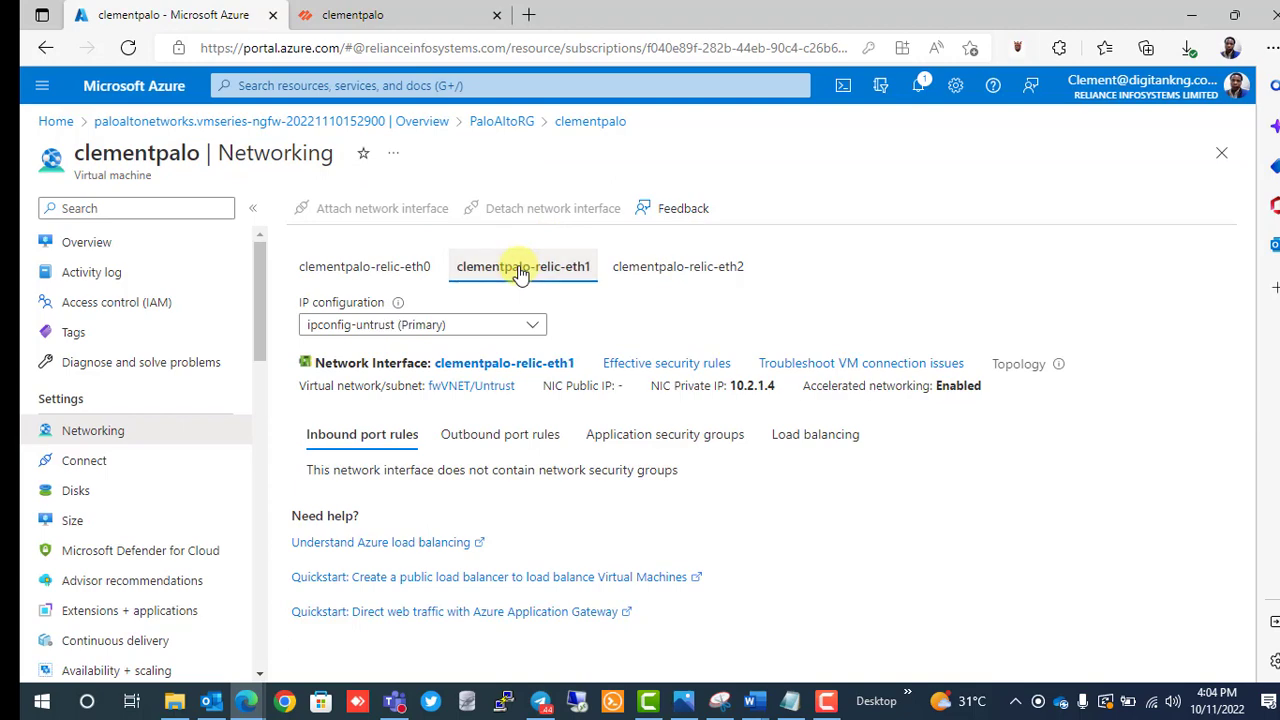
pyautogui.click(386, 16)
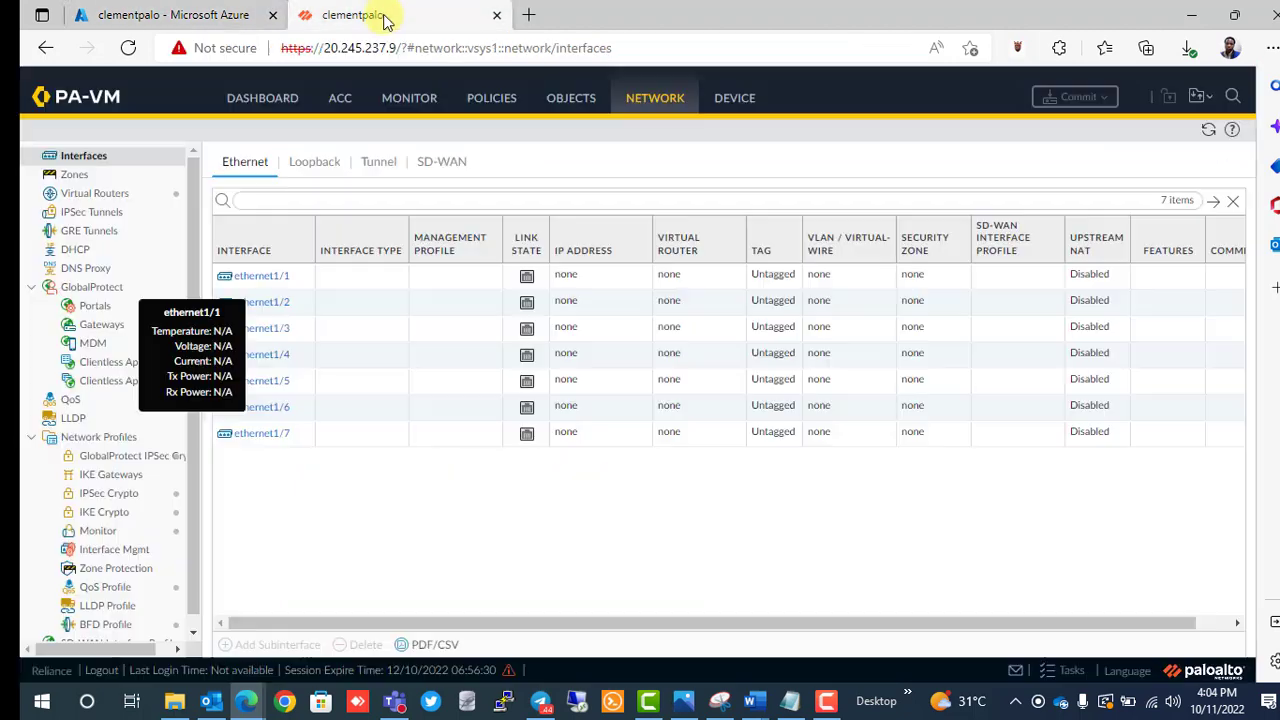
# Close ethernet1/2 unchanged, start a new zone from Zones, and recheck eth1's IP in Azure.
pyautogui.click(274, 302)
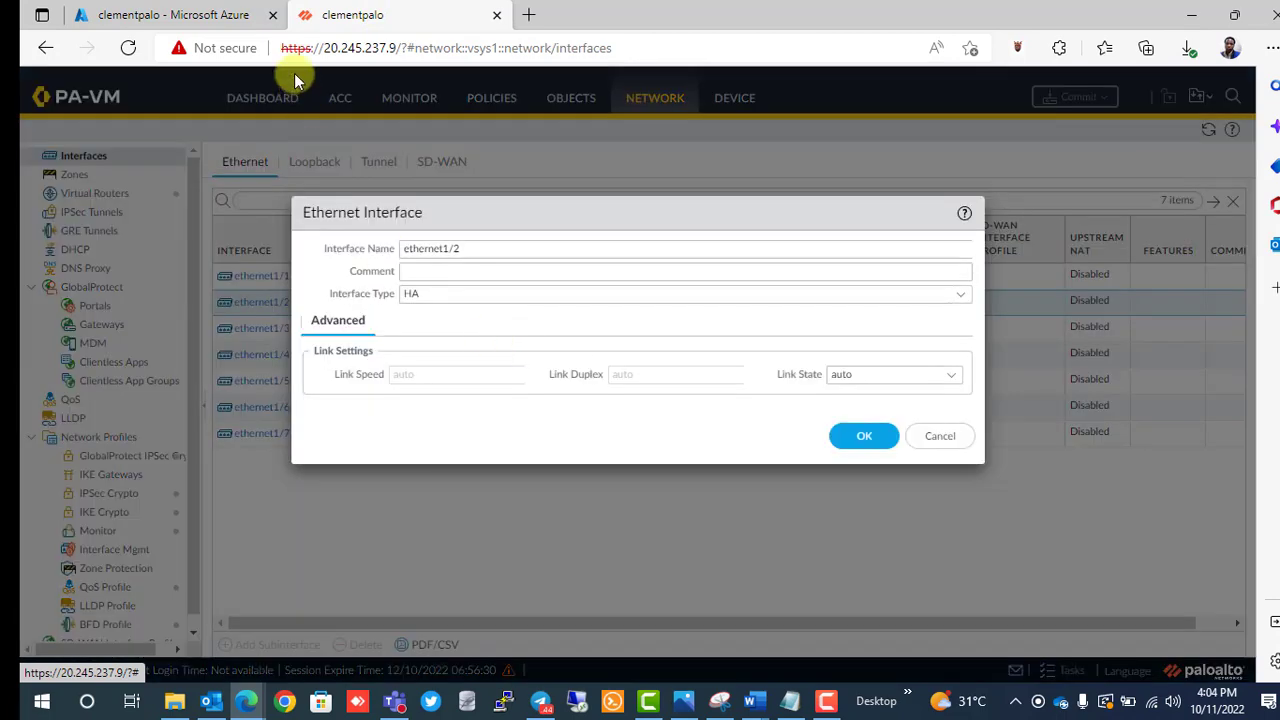
pyautogui.click(936, 440)
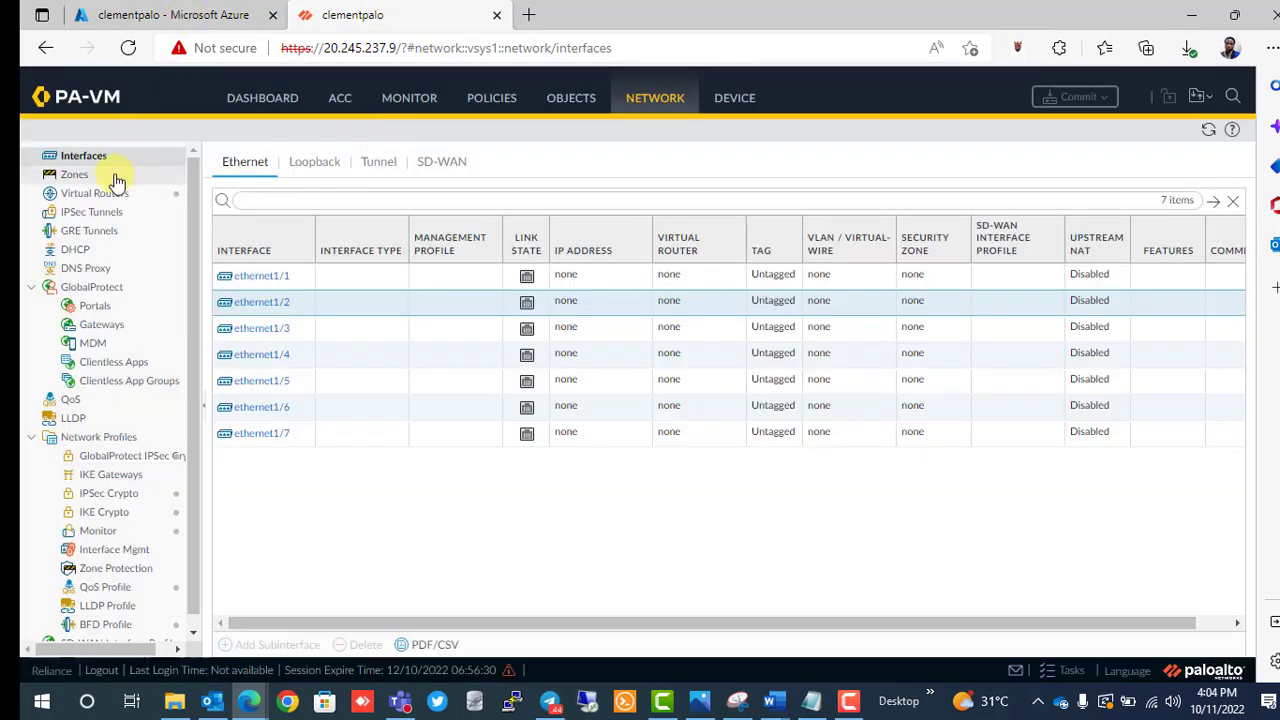
pyautogui.click(78, 175)
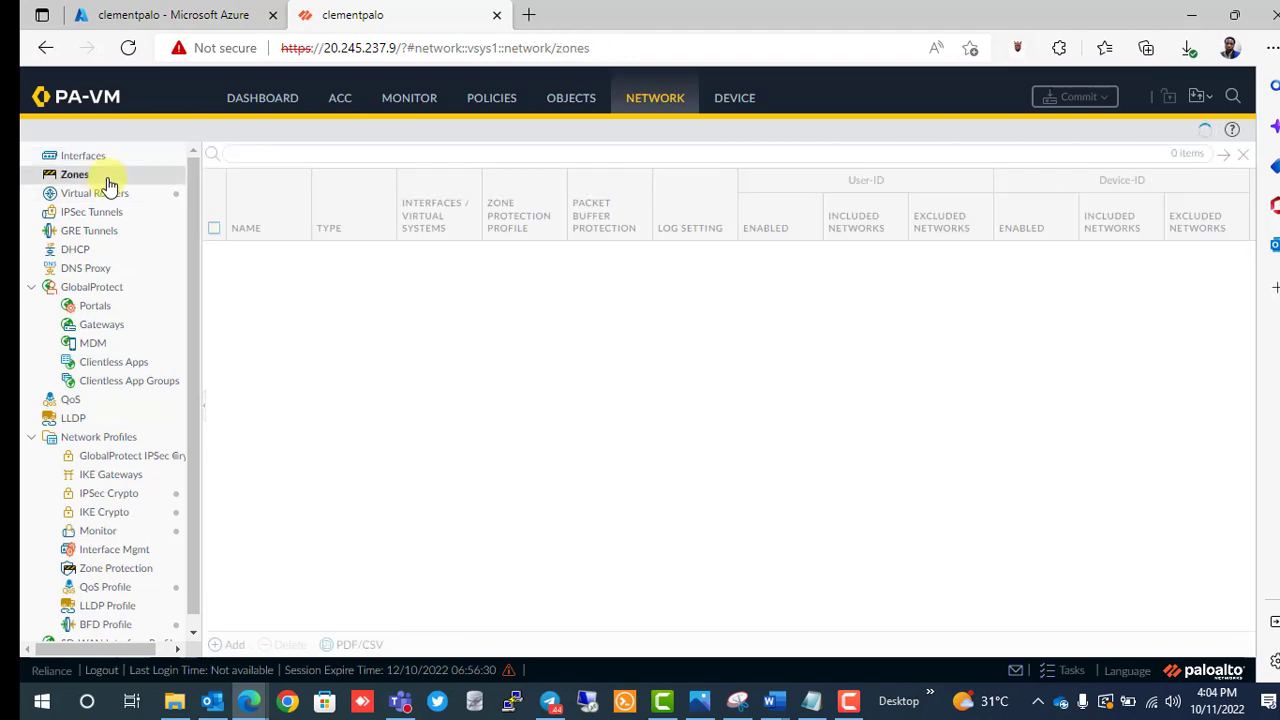
pyautogui.click(220, 646)
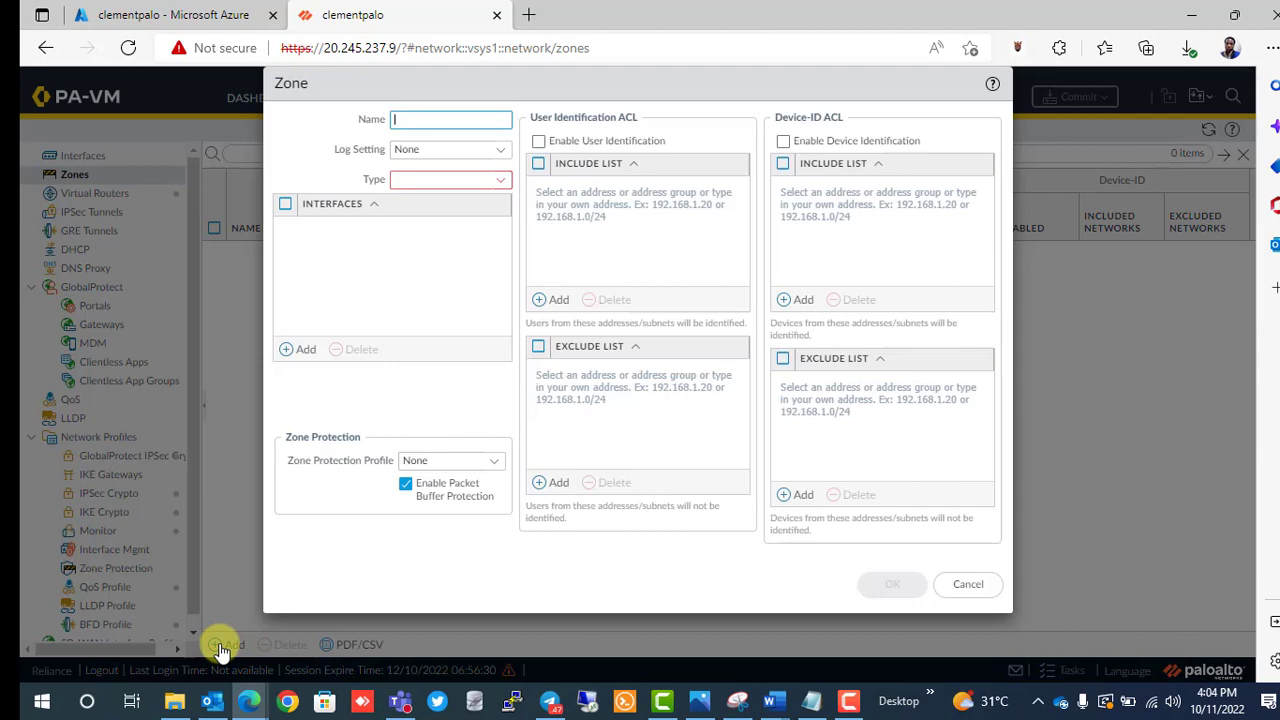
pyautogui.click(190, 15)
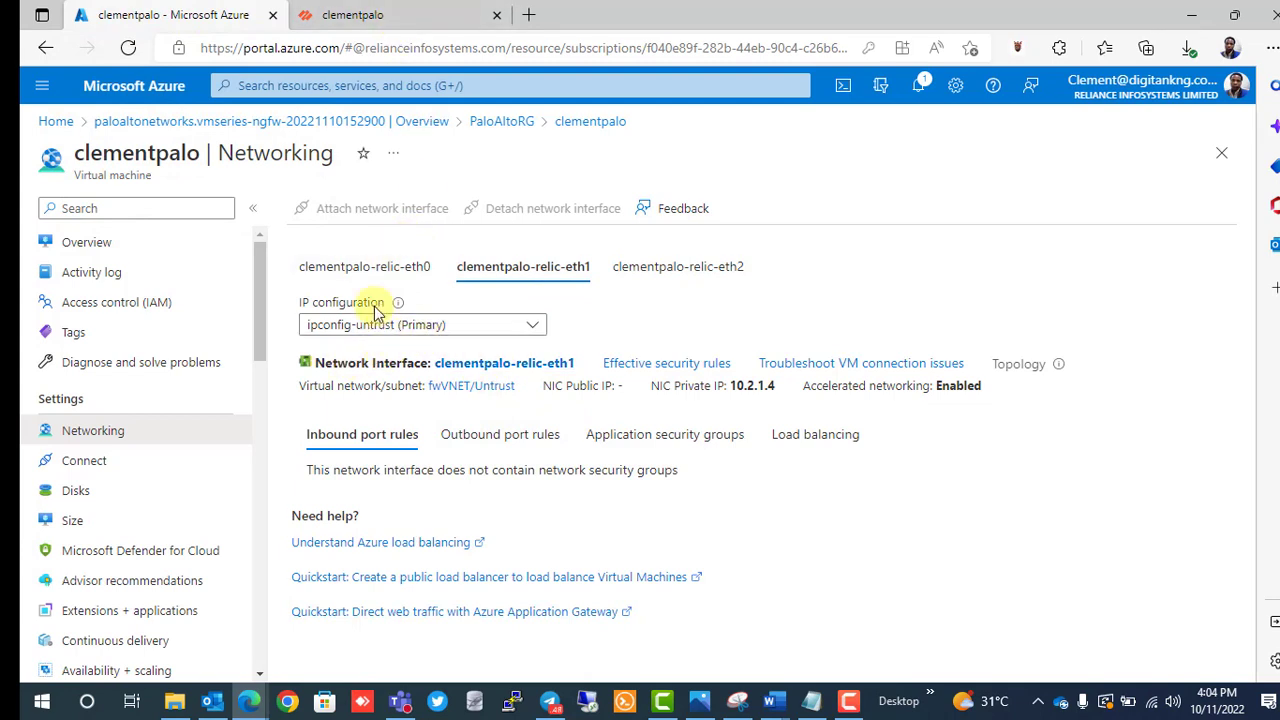
# Save the new zone as Layer3 named External_unthrust, removing the stray character from its name.
pyautogui.click(416, 22)
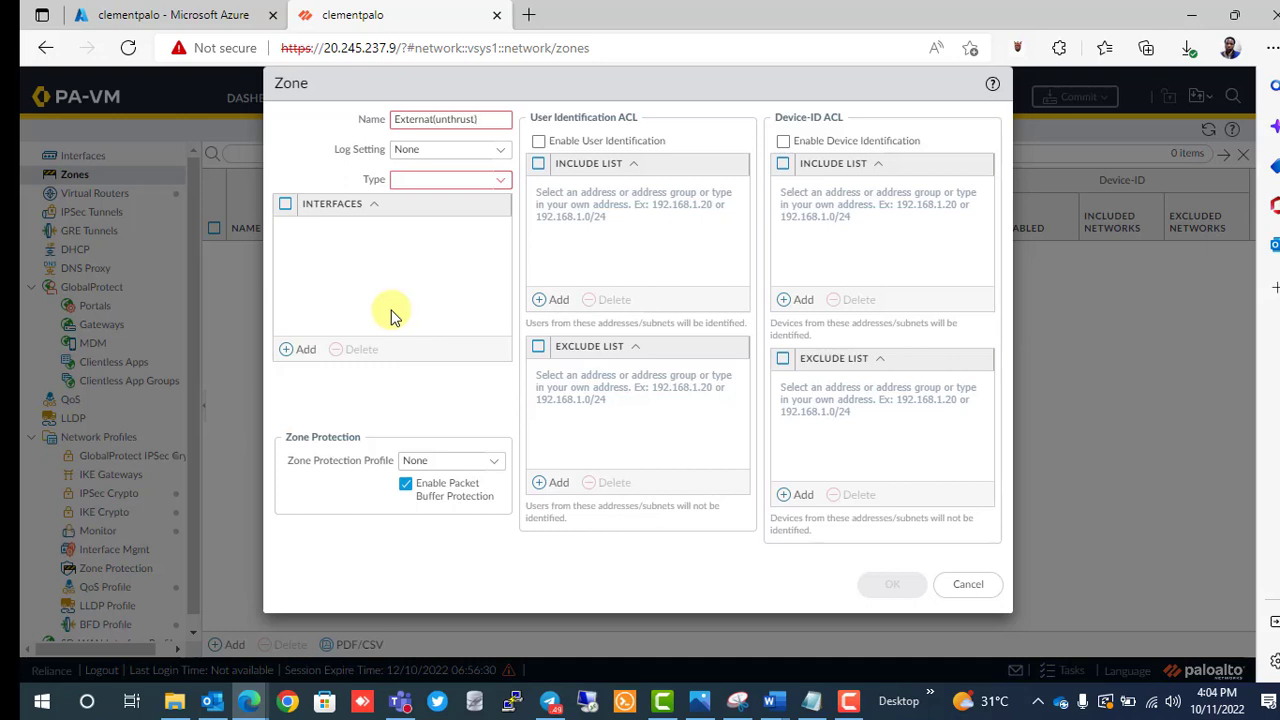
pyautogui.click(496, 183)
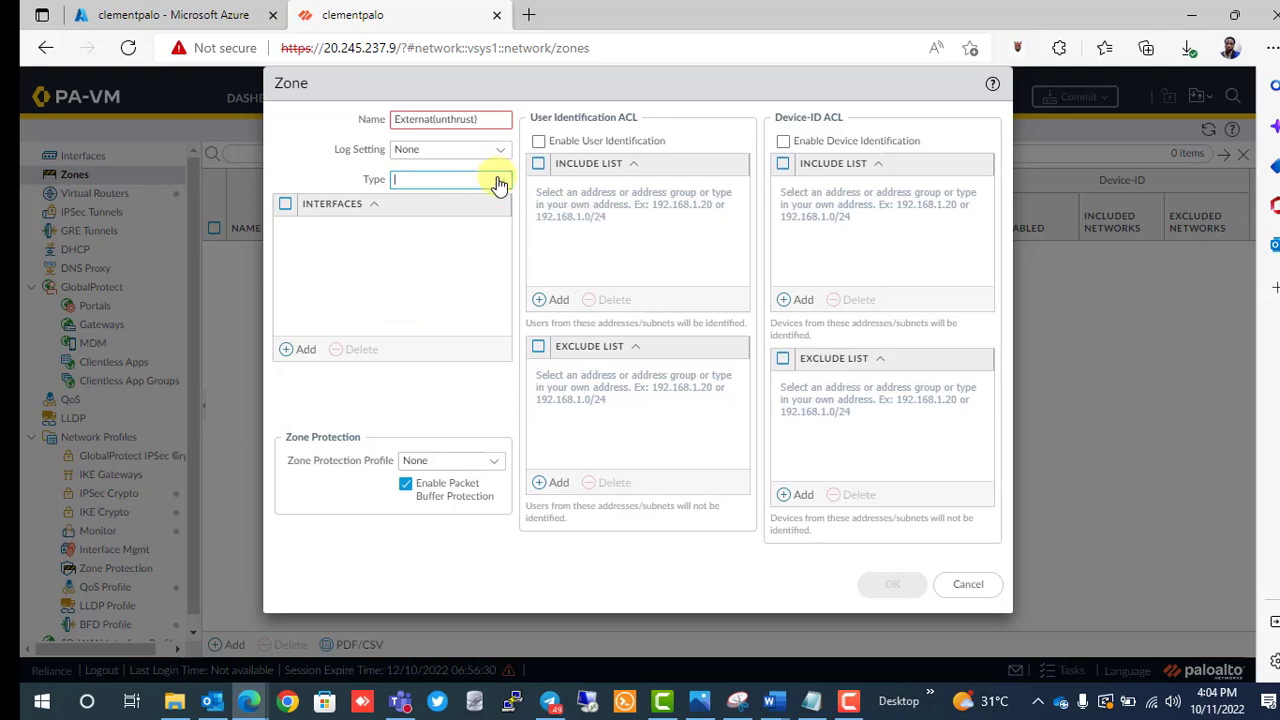
pyautogui.click(498, 185)
pyautogui.click(441, 207)
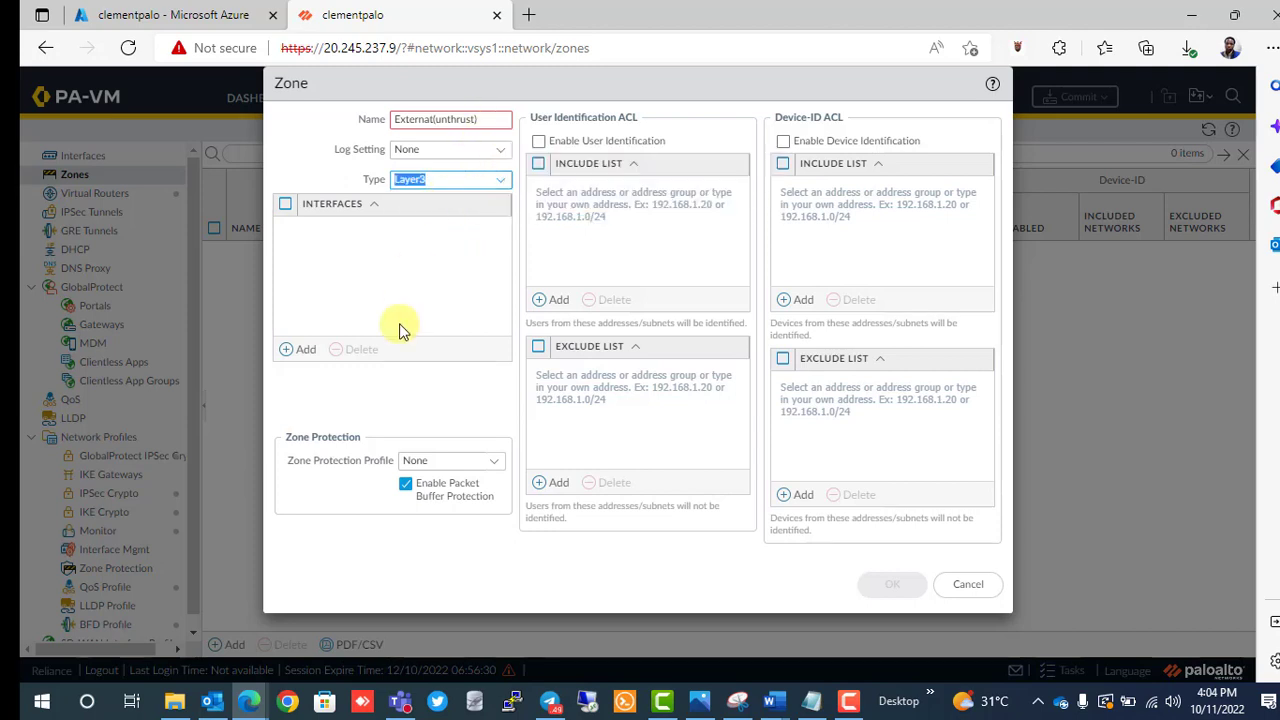
pyautogui.click(482, 121)
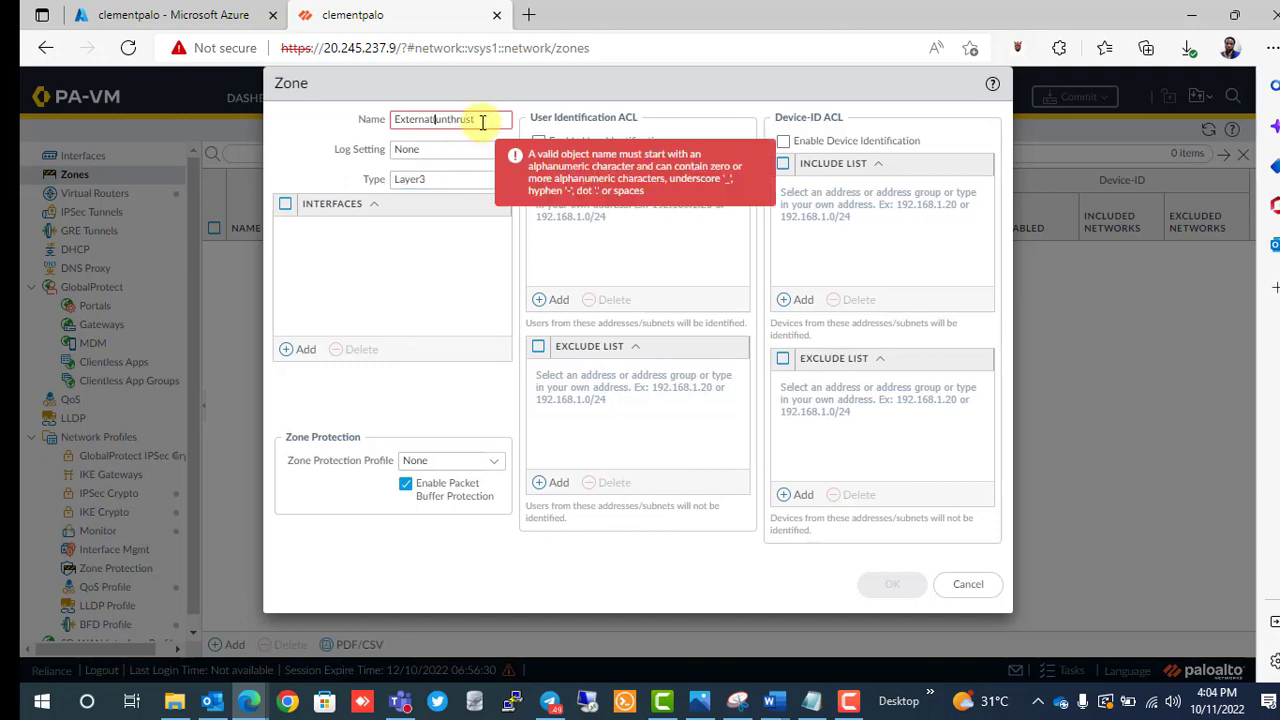
pyautogui.press('BackSpace')
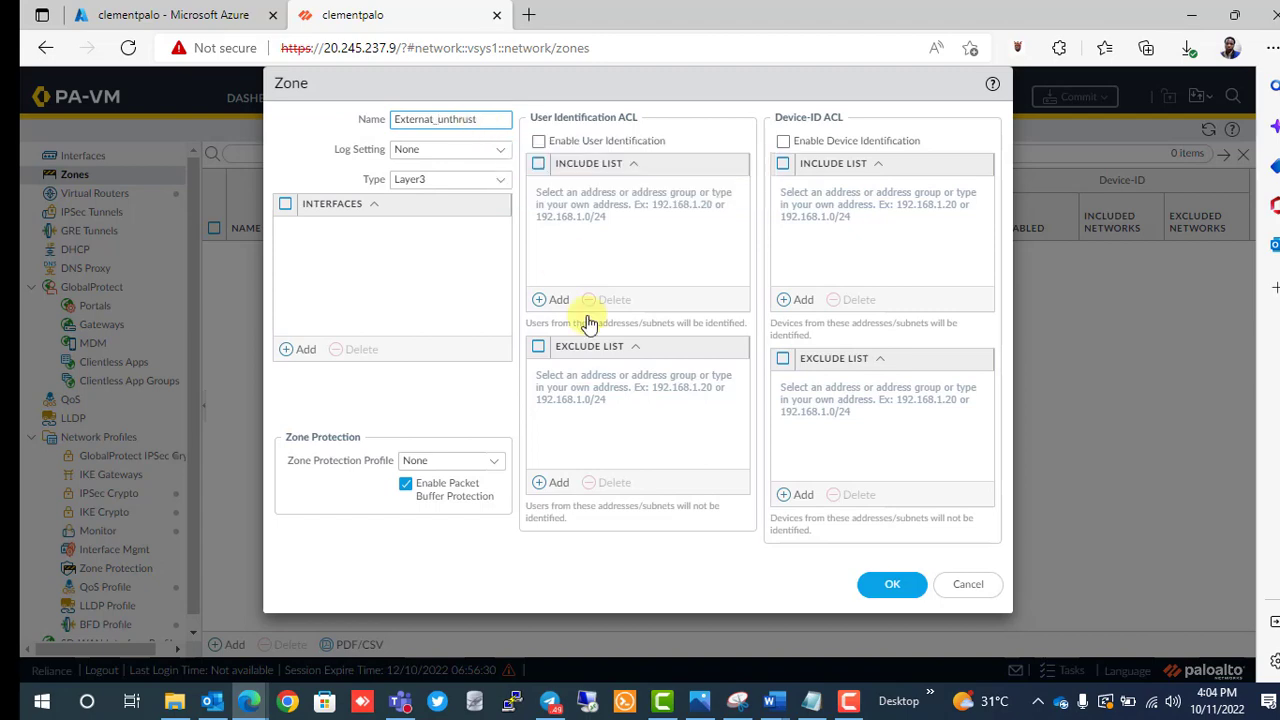
pyautogui.click(891, 584)
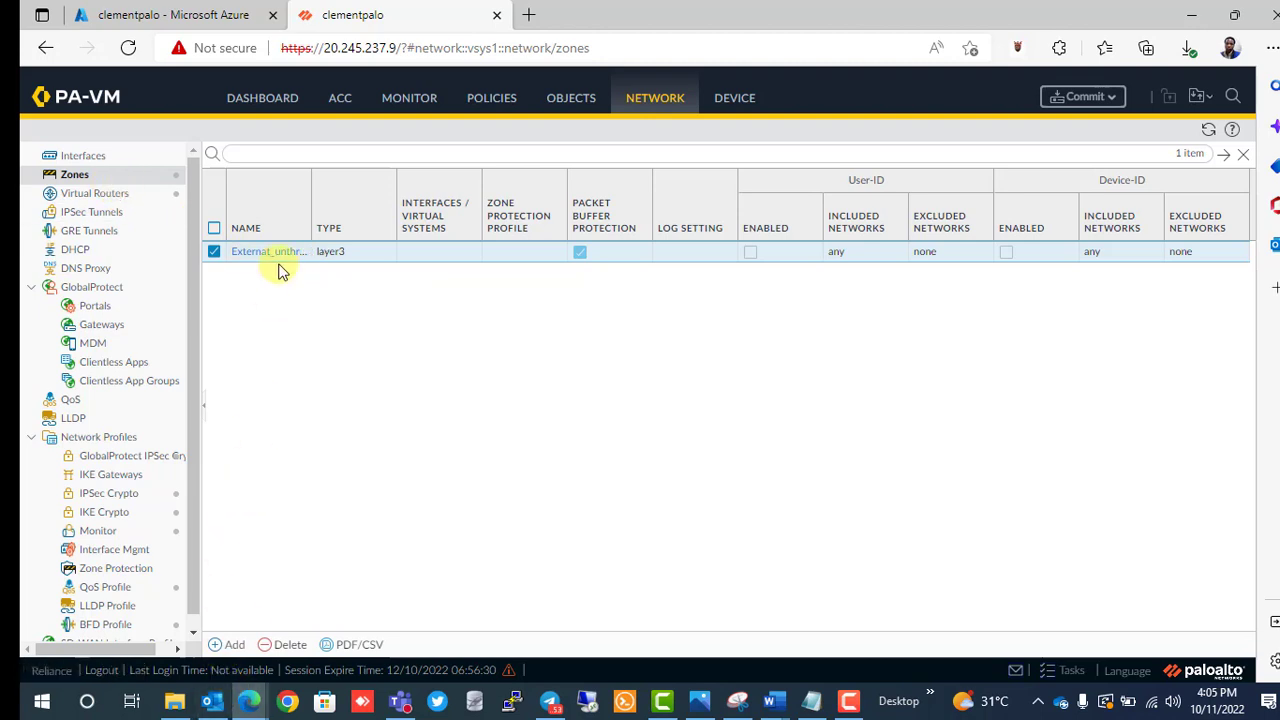
# Add a second Layer3 zone named Internal_trust.
pyautogui.click(226, 647)
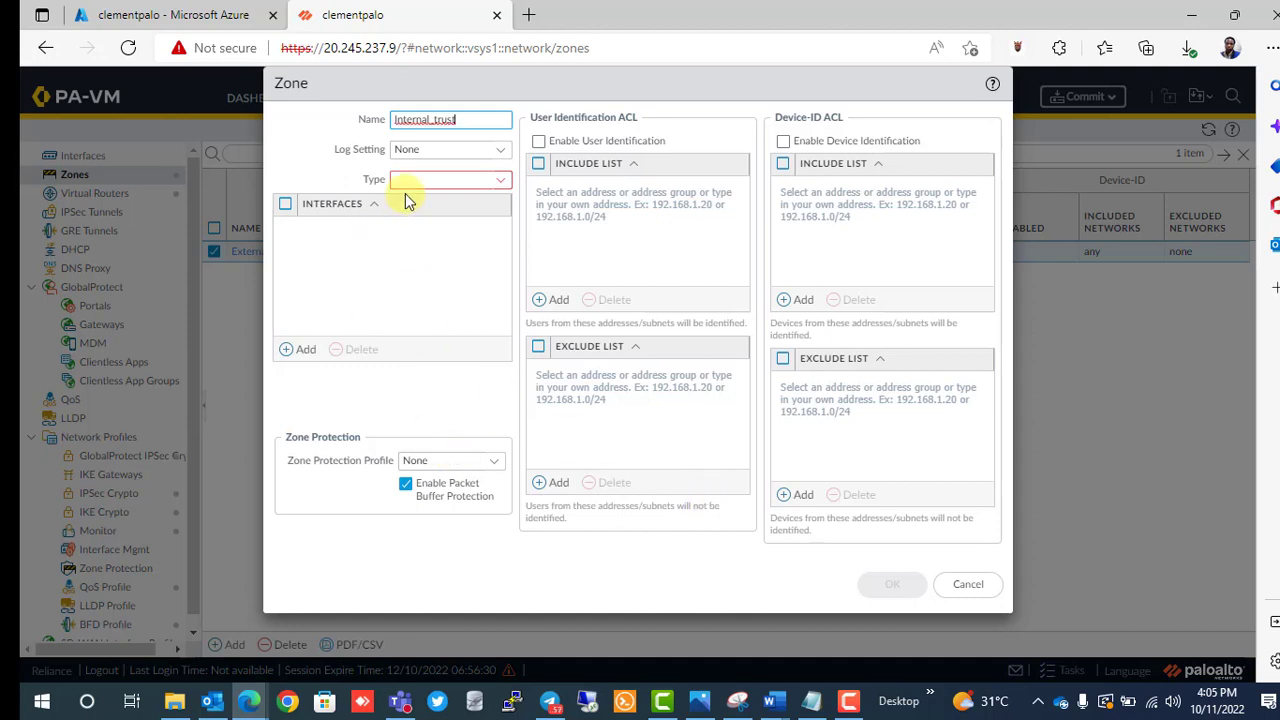
pyautogui.click(500, 180)
pyautogui.click(458, 207)
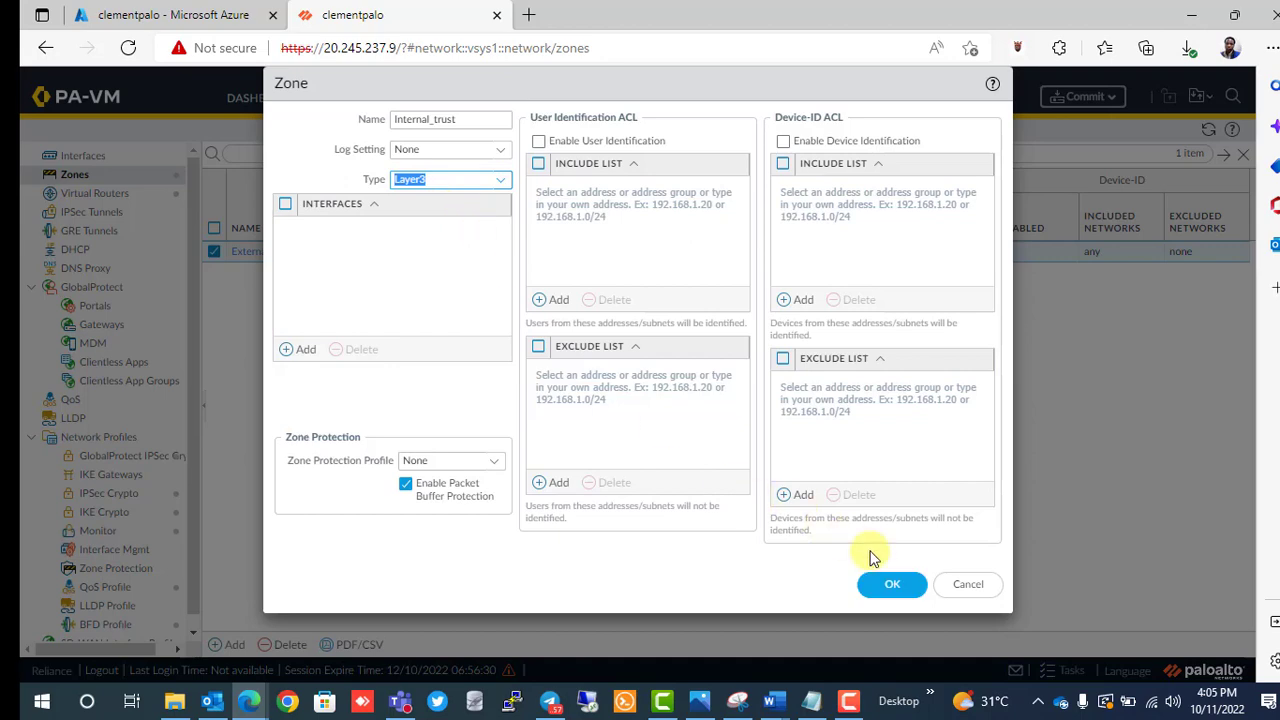
pyautogui.click(898, 590)
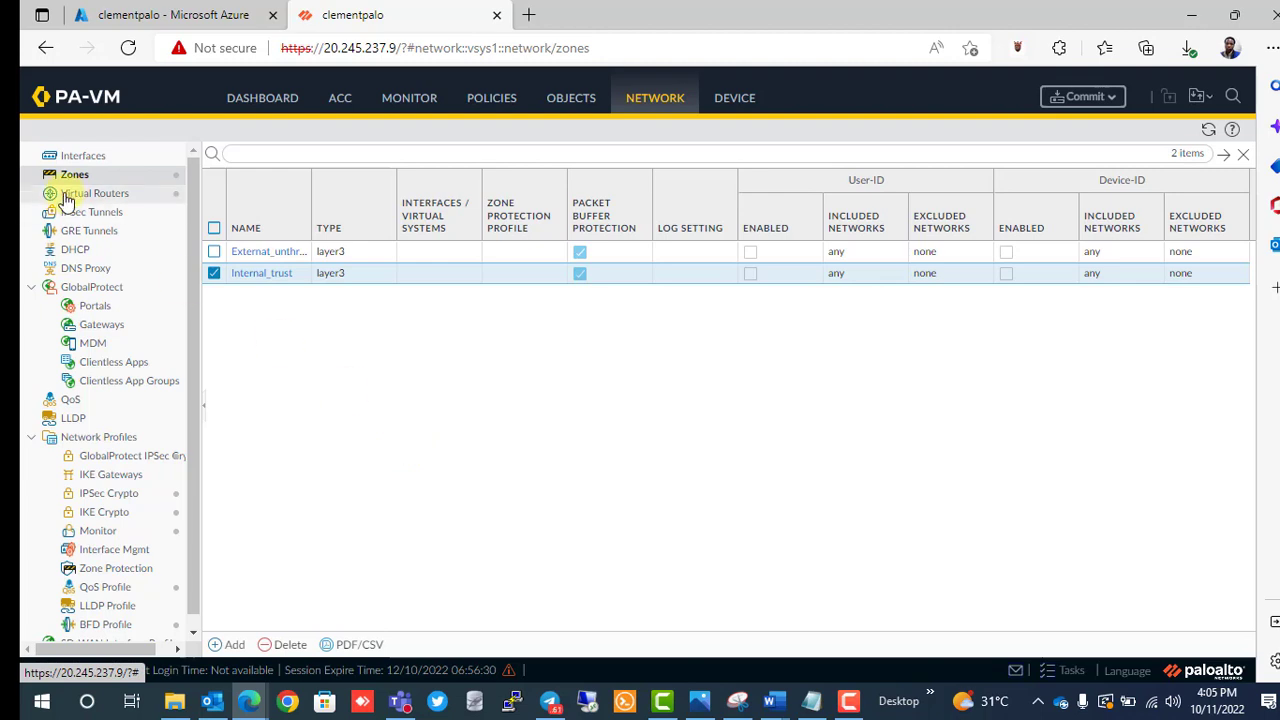
# Make ethernet1/1 a Layer3 interface.
pyautogui.click(82, 158)
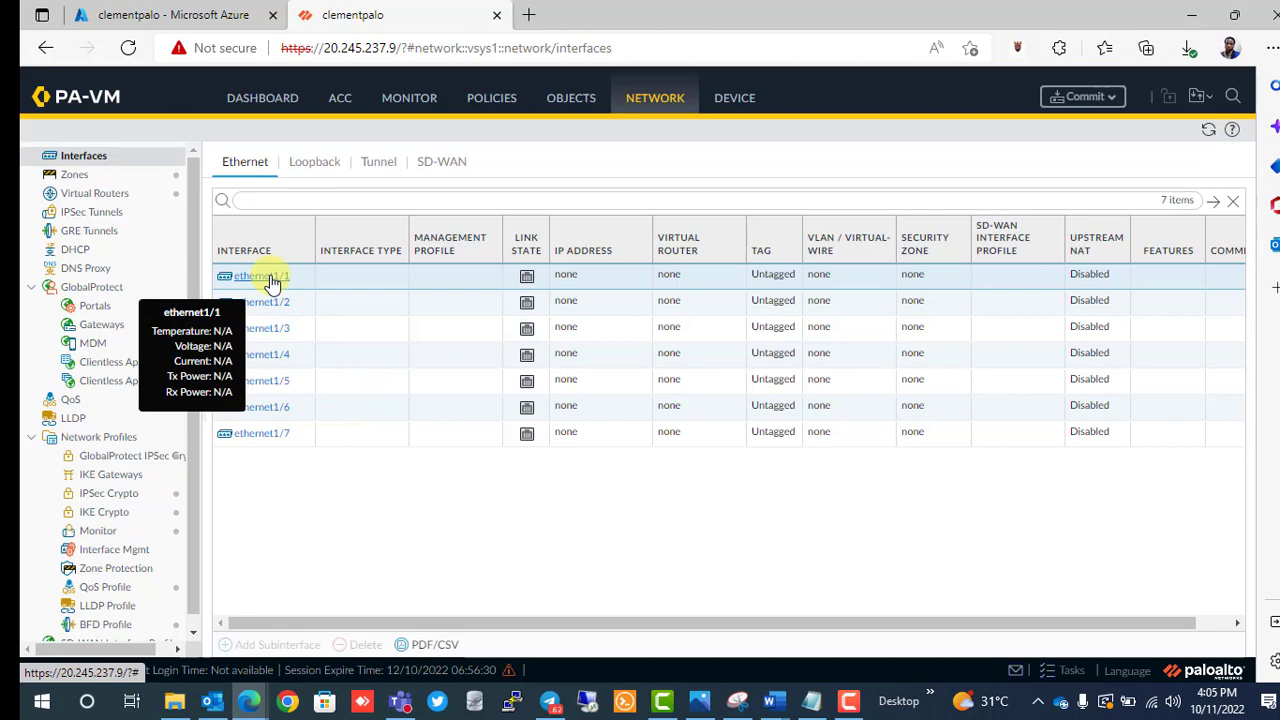
pyautogui.click(268, 278)
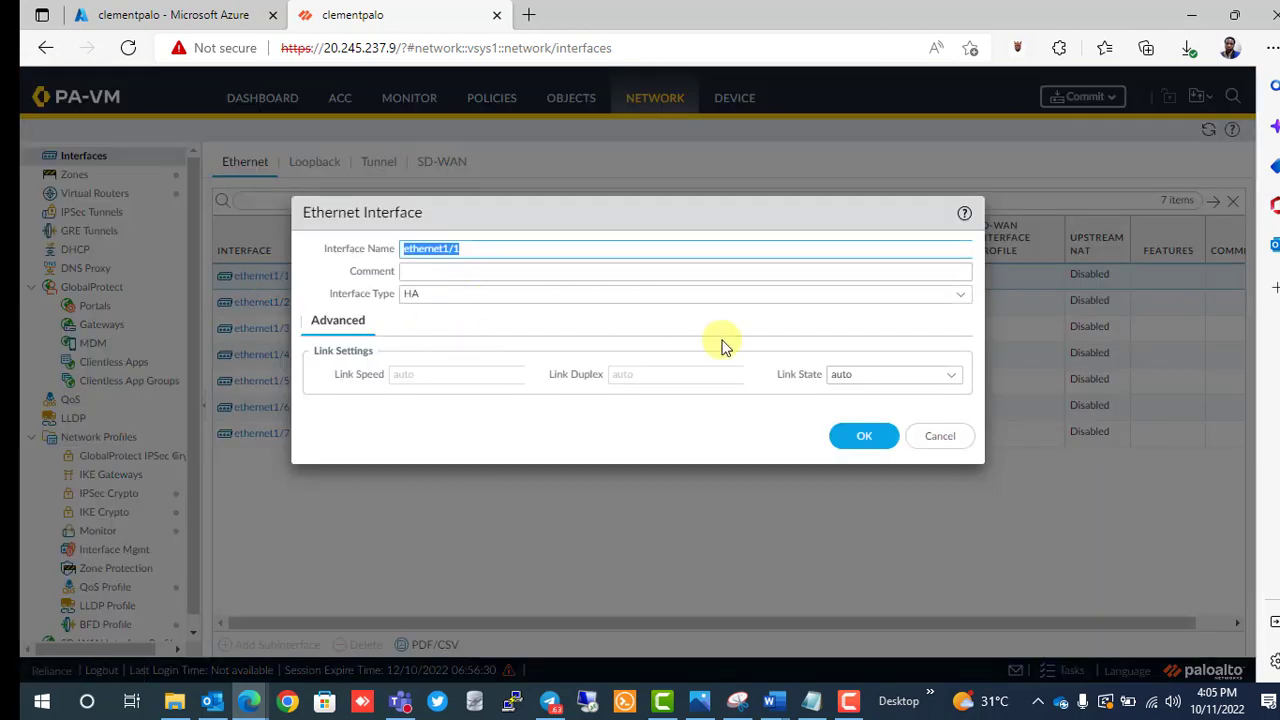
pyautogui.click(955, 299)
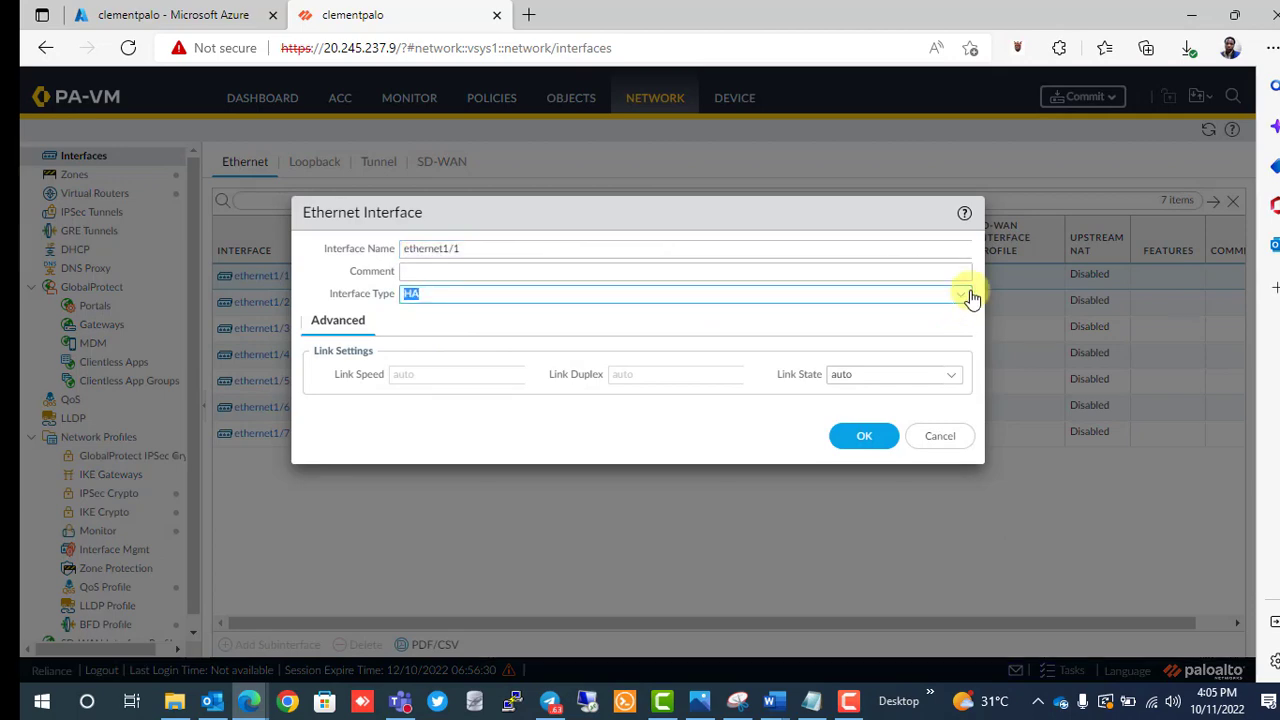
pyautogui.click(966, 299)
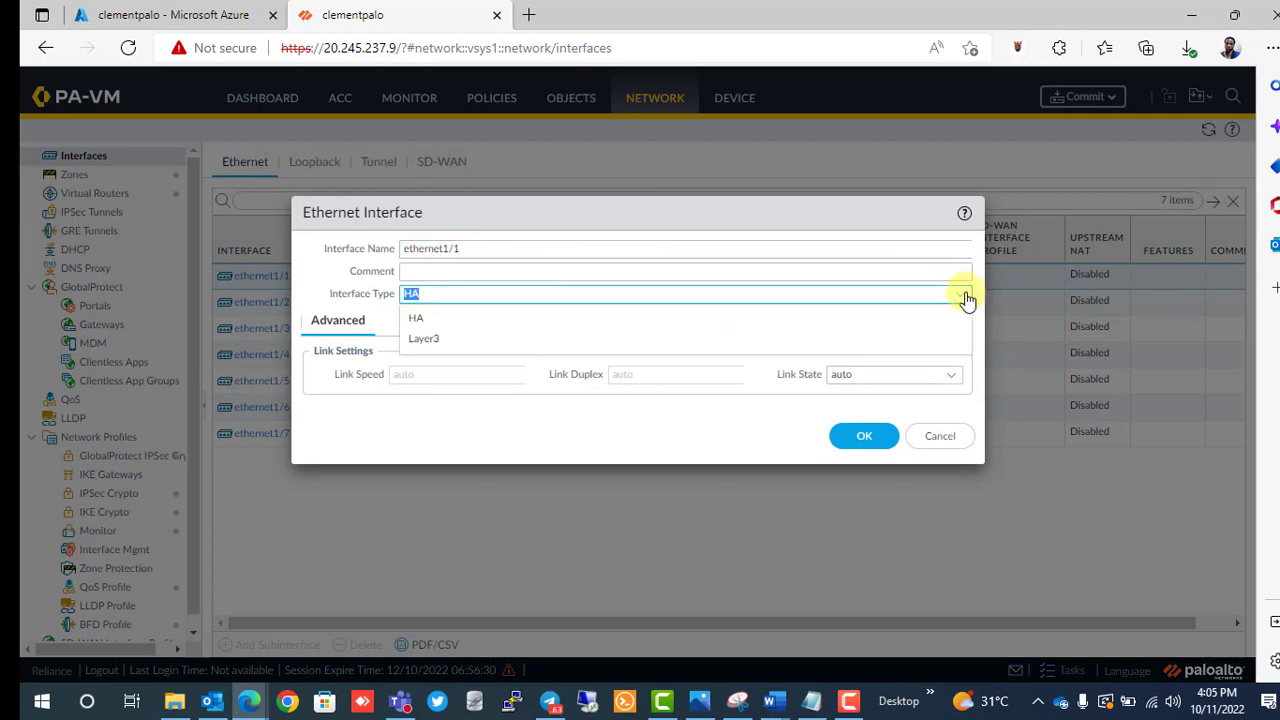
pyautogui.click(796, 348)
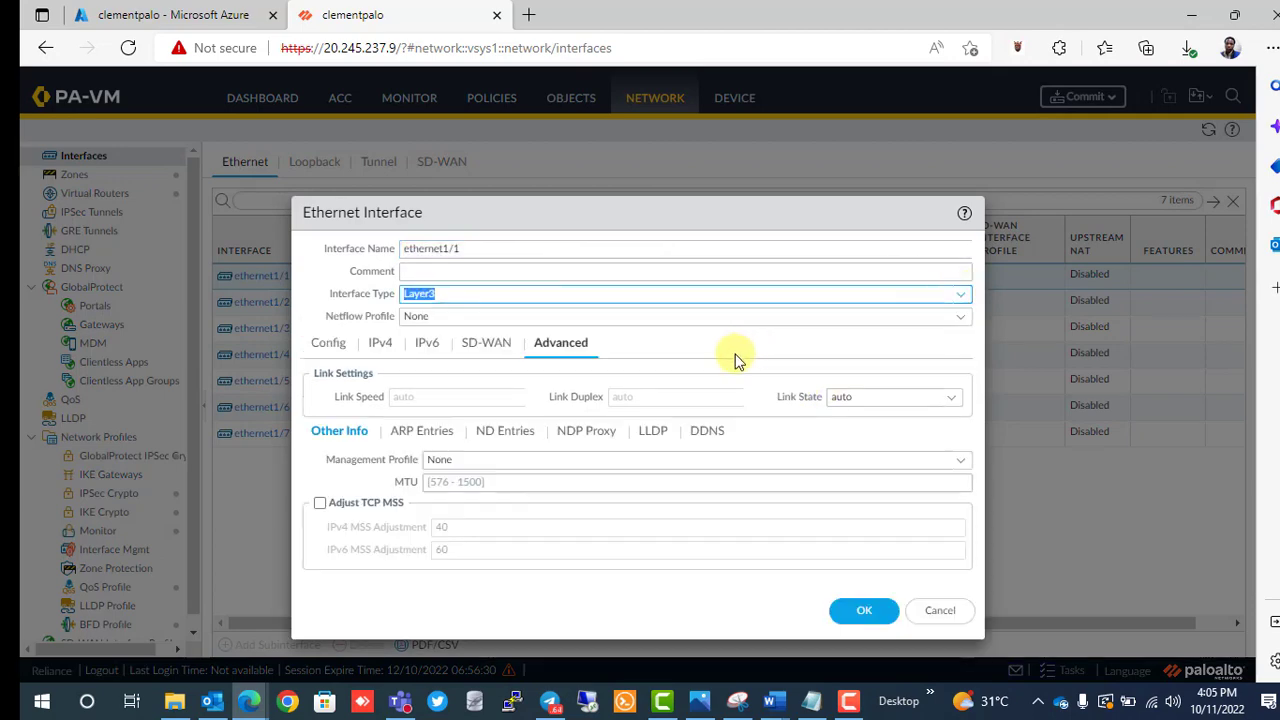
# Assign ethernet1/1 to virtual router default and zone External_unthrust.
pyautogui.click(330, 343)
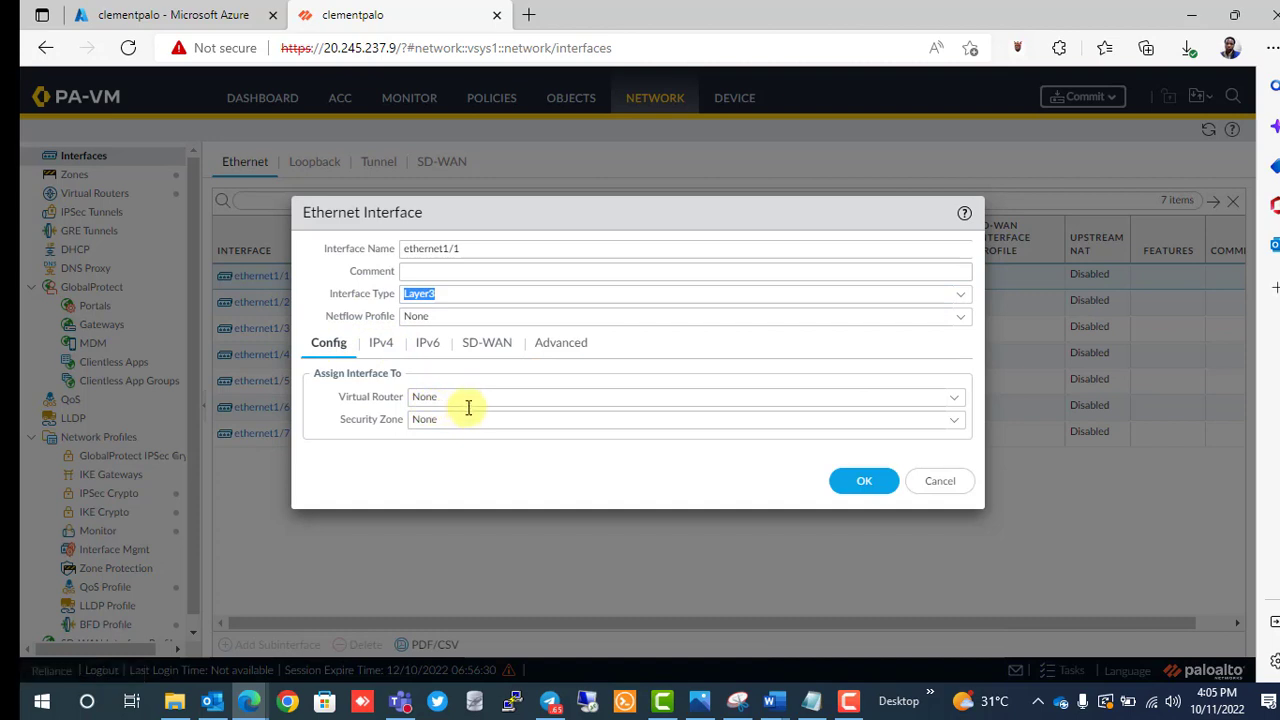
pyautogui.click(503, 417)
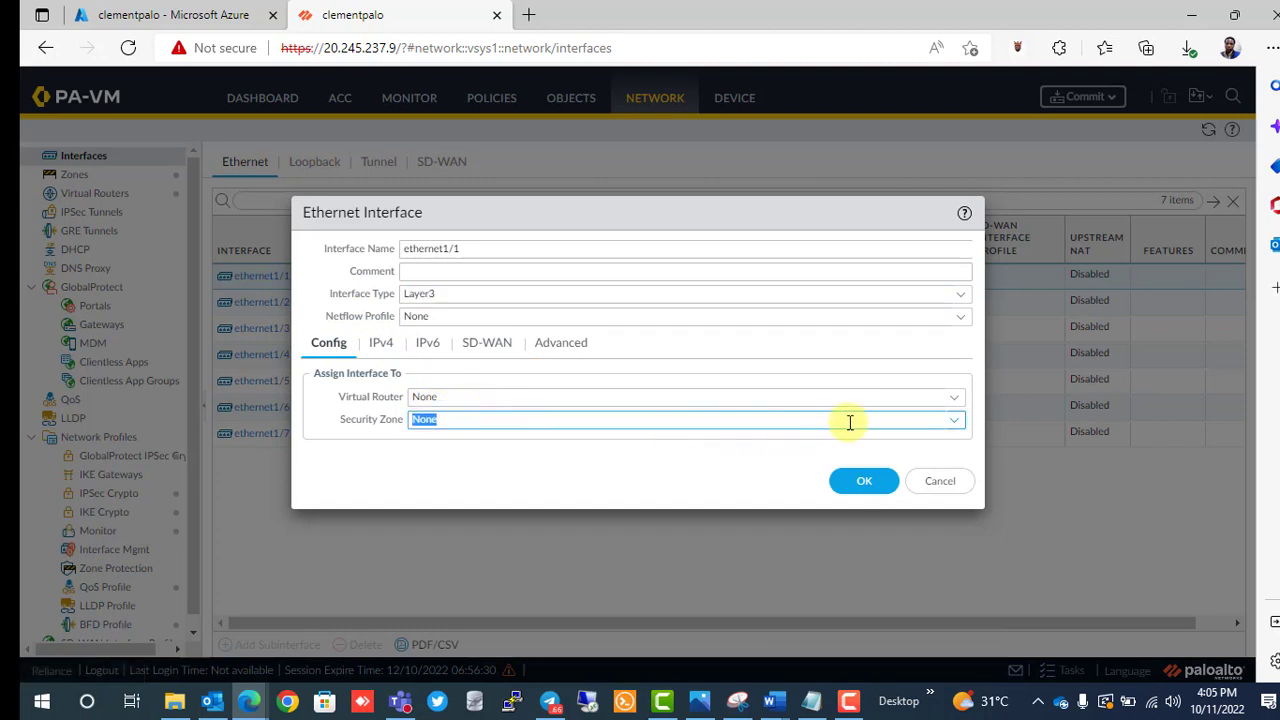
pyautogui.click(955, 399)
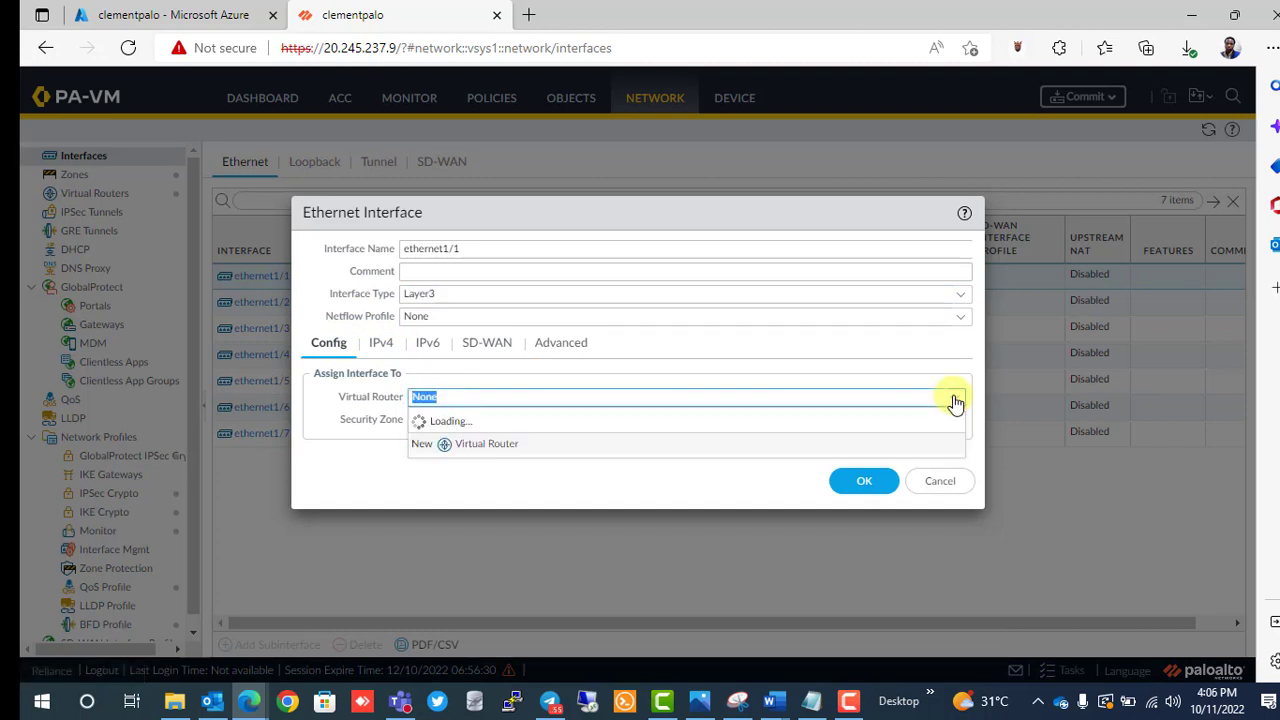
pyautogui.click(955, 402)
pyautogui.click(955, 402)
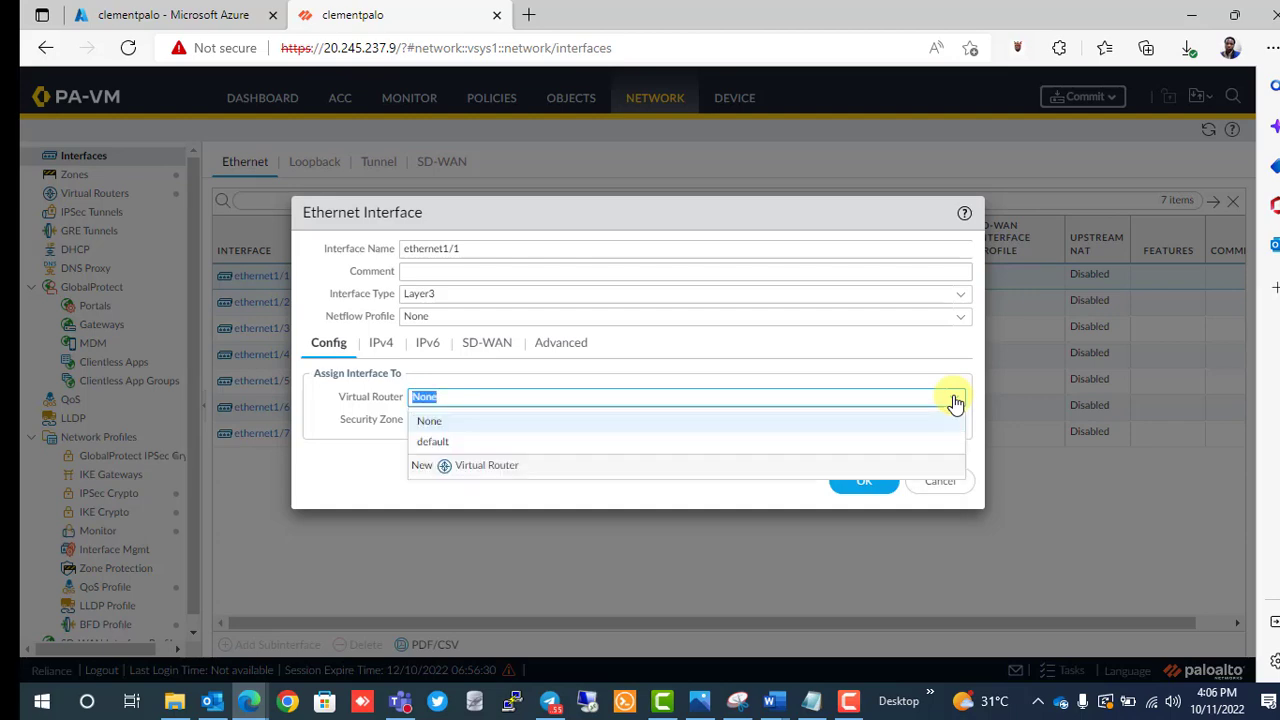
pyautogui.click(886, 442)
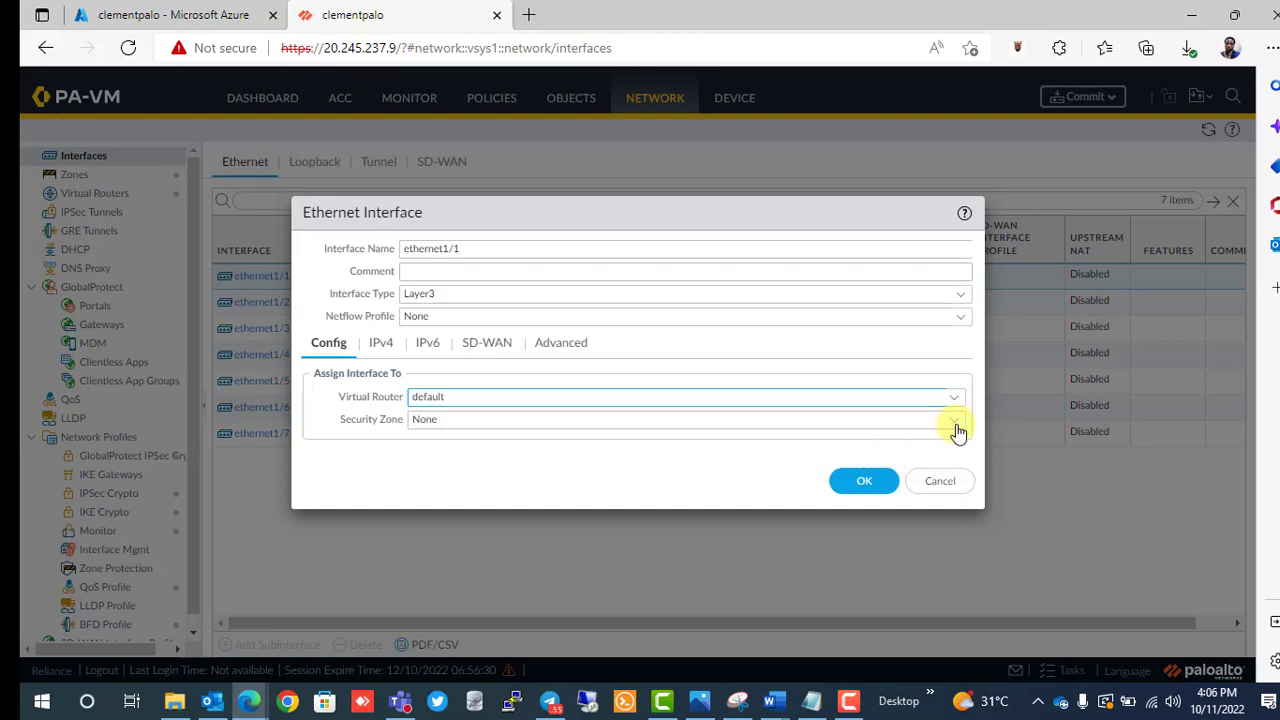
pyautogui.click(951, 425)
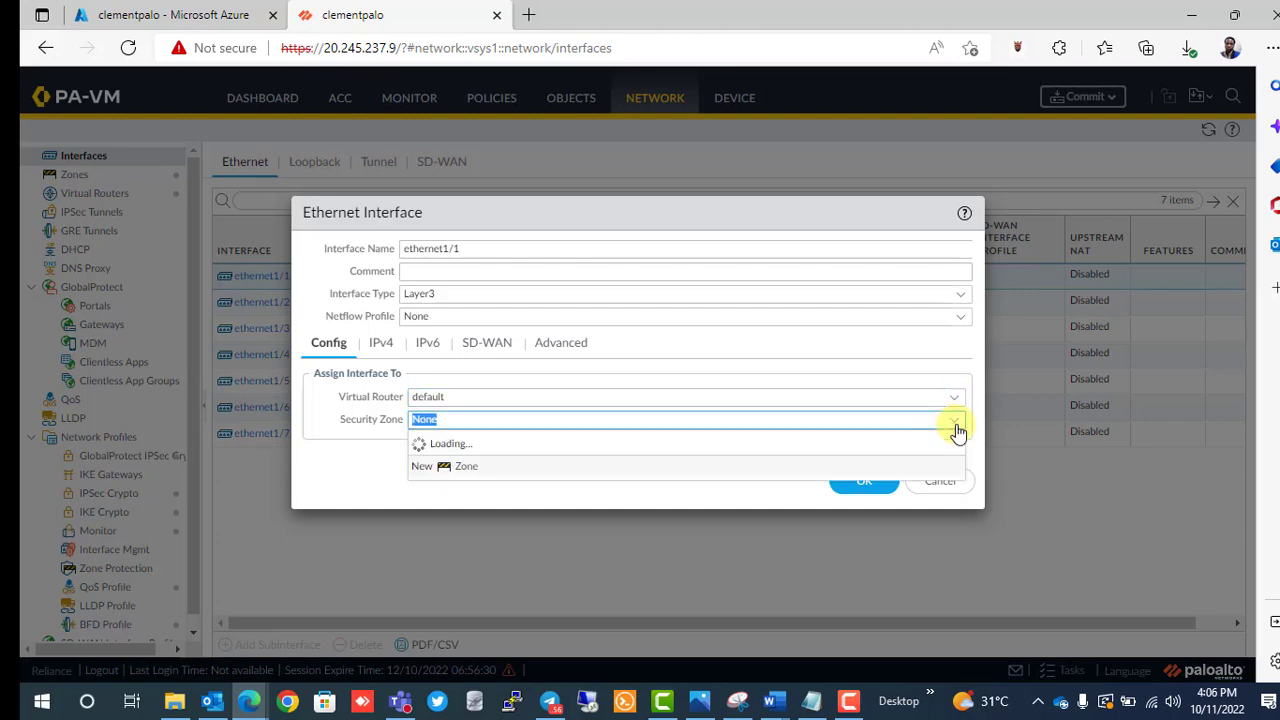
pyautogui.click(681, 466)
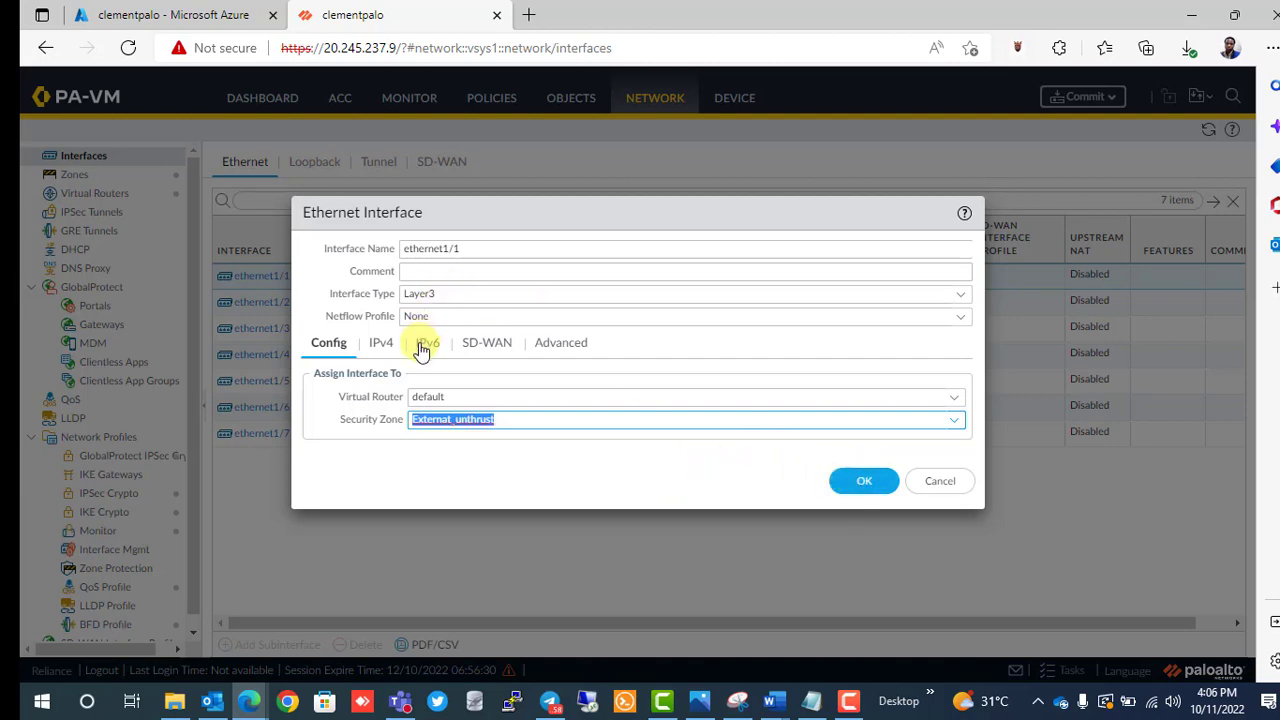
# Set ethernet1/1 to DHCP Client without an automatic default route and save it.
pyautogui.click(382, 349)
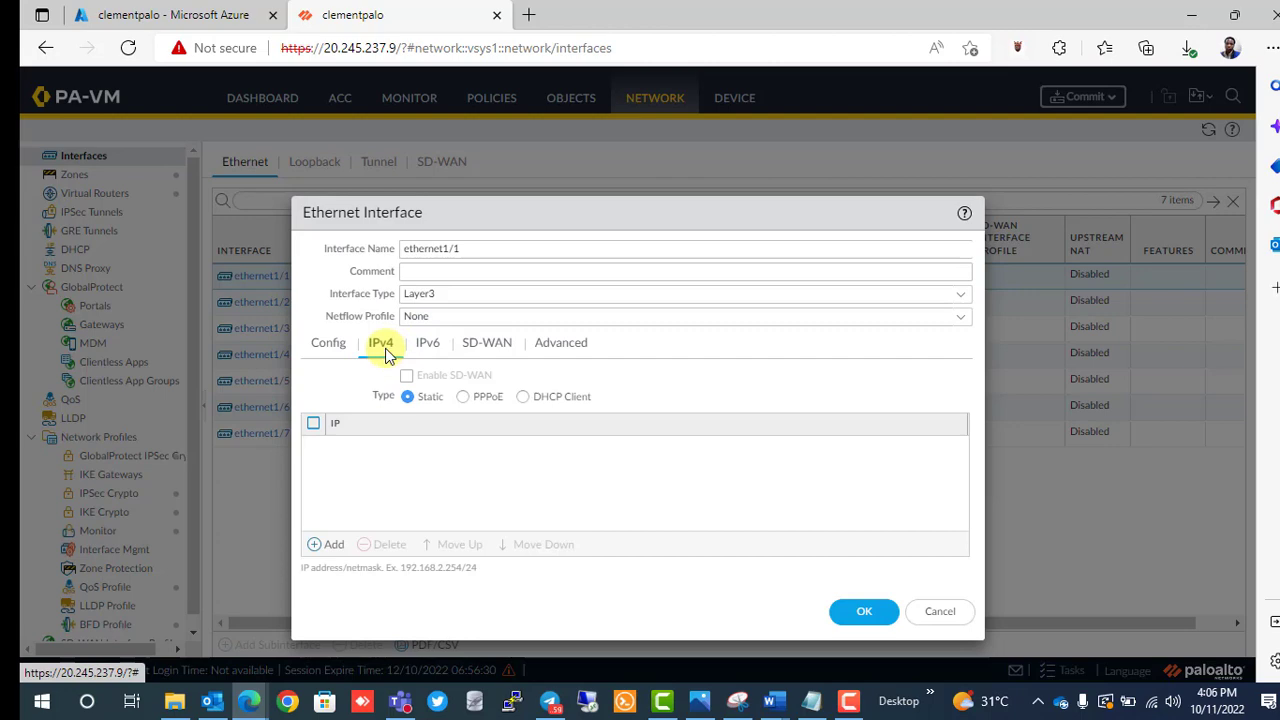
pyautogui.click(522, 397)
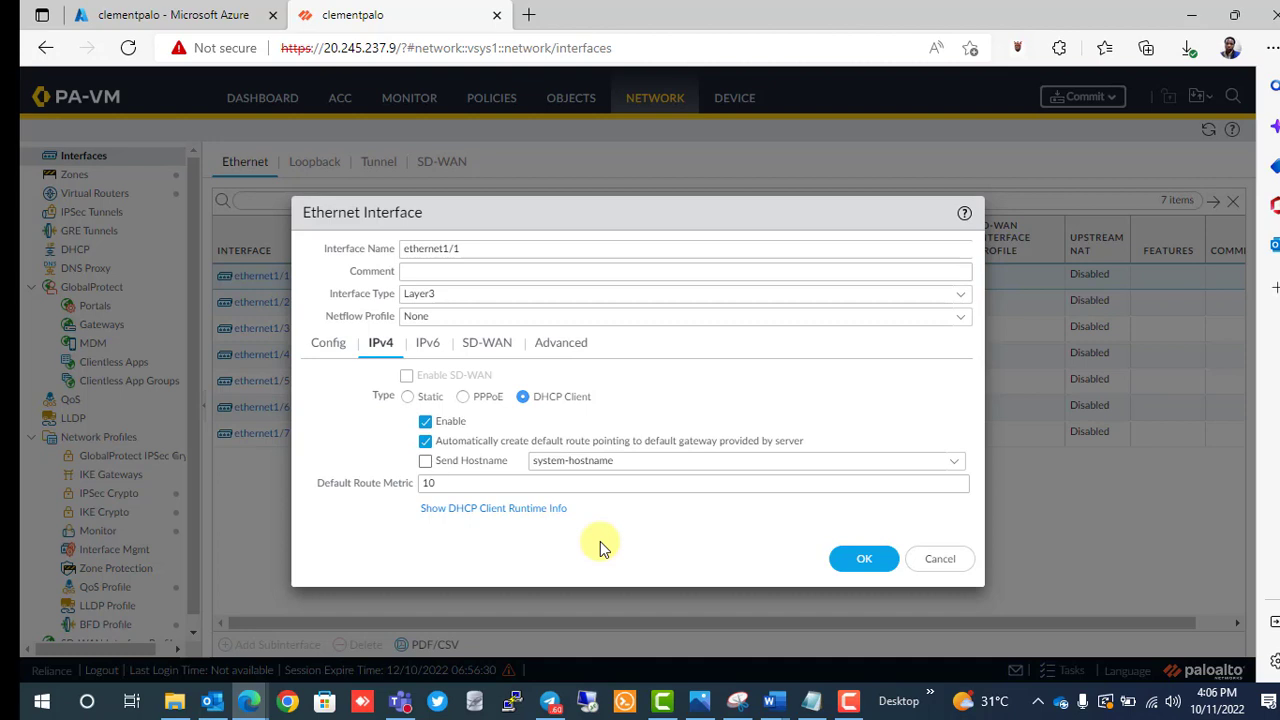
pyautogui.click(428, 445)
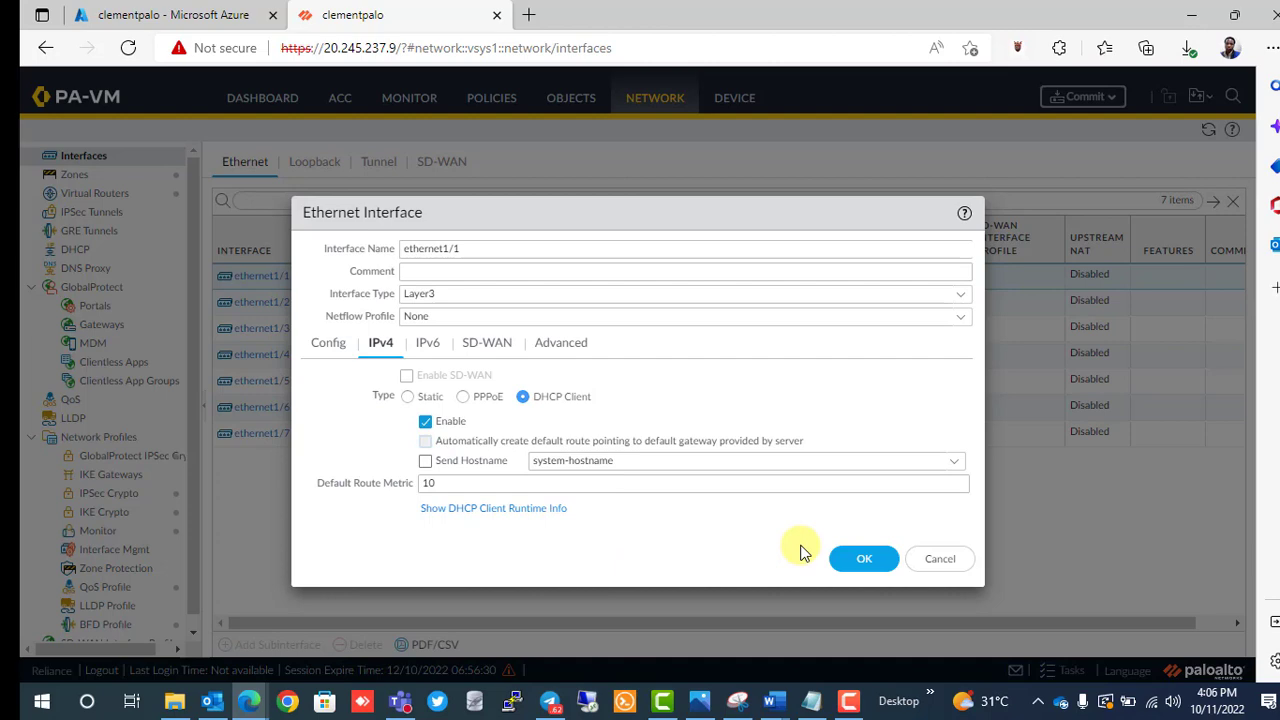
pyautogui.click(864, 560)
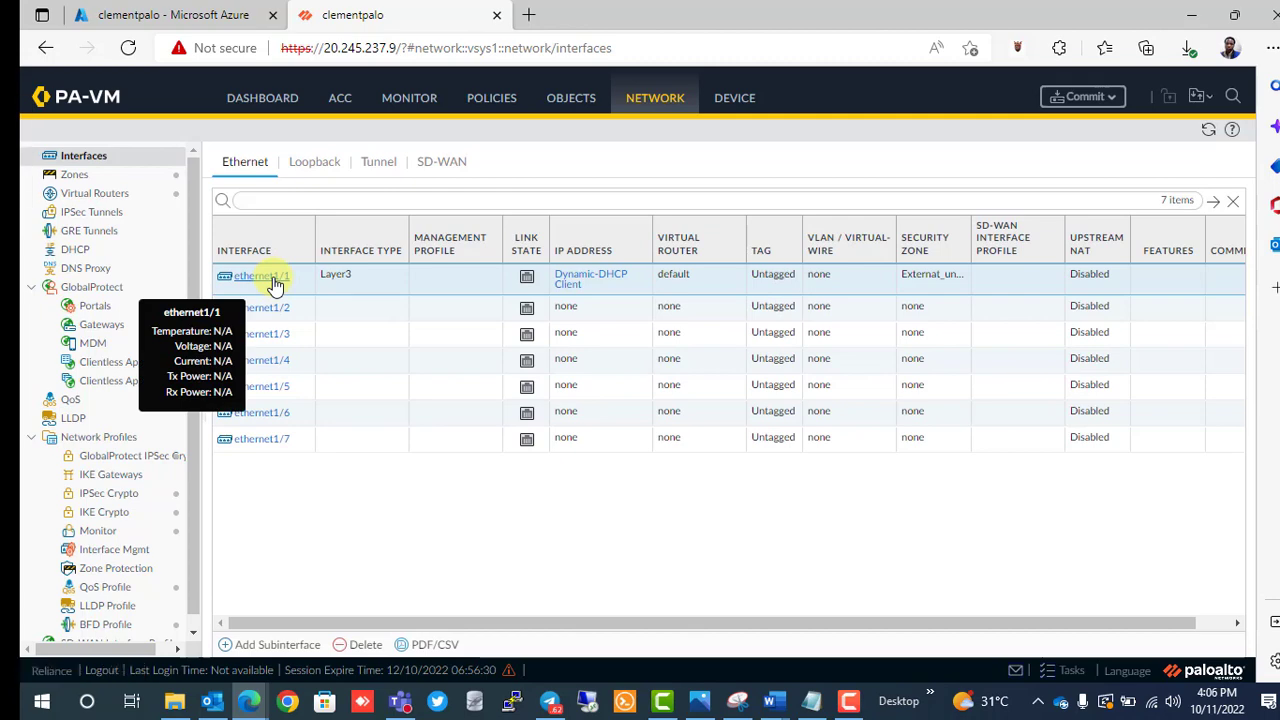
# Create management profile 'untrust' allowing Ping, attach it to ethernet1/1, and save.
pyautogui.click(262, 276)
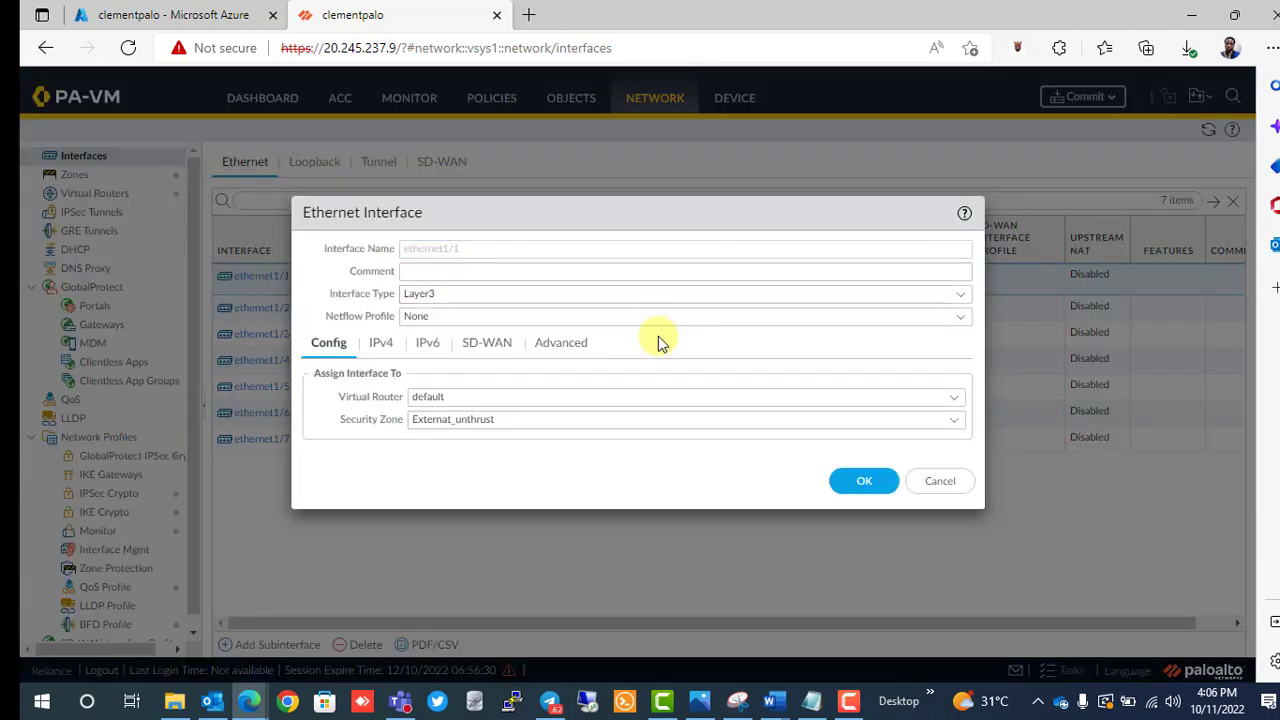
pyautogui.click(562, 342)
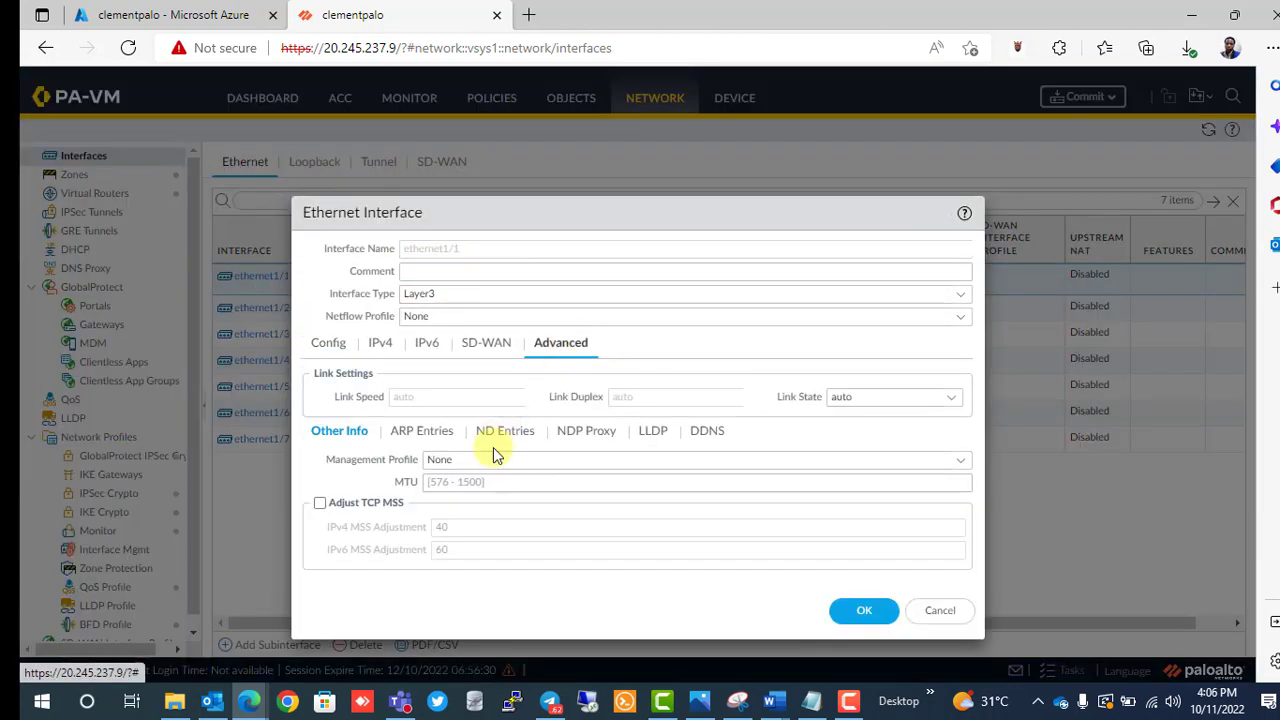
pyautogui.click(962, 465)
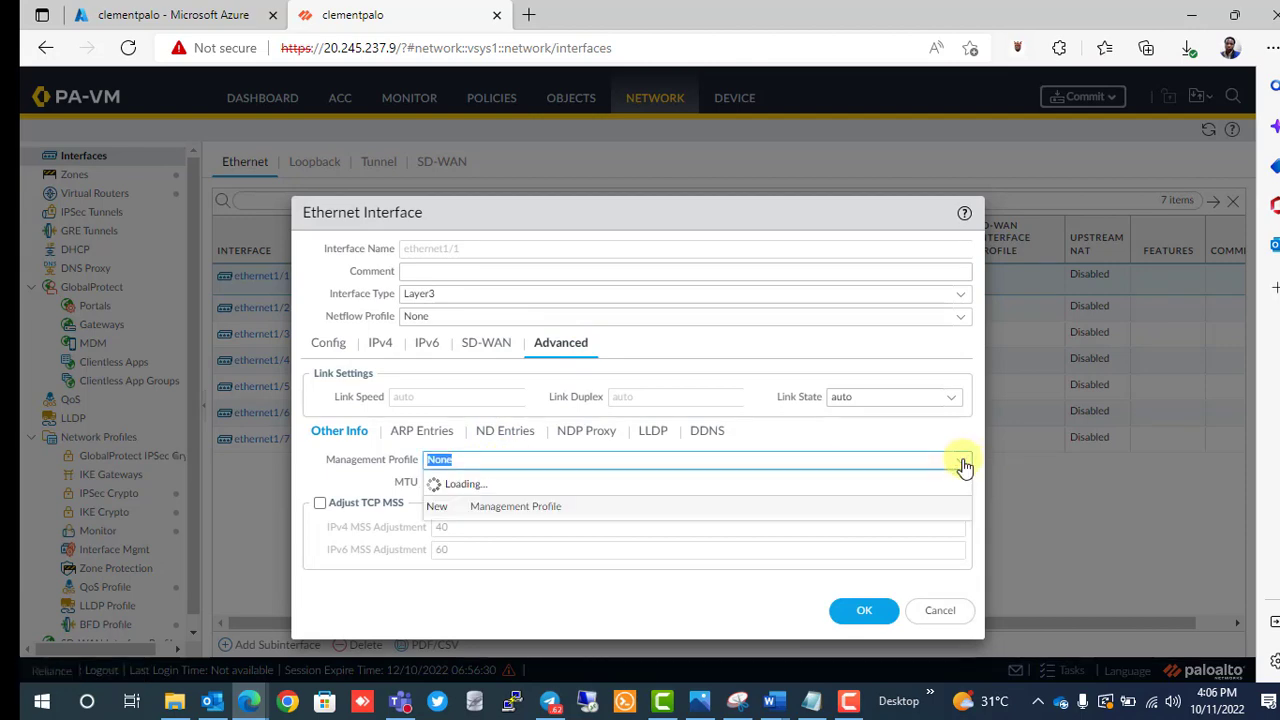
pyautogui.click(542, 514)
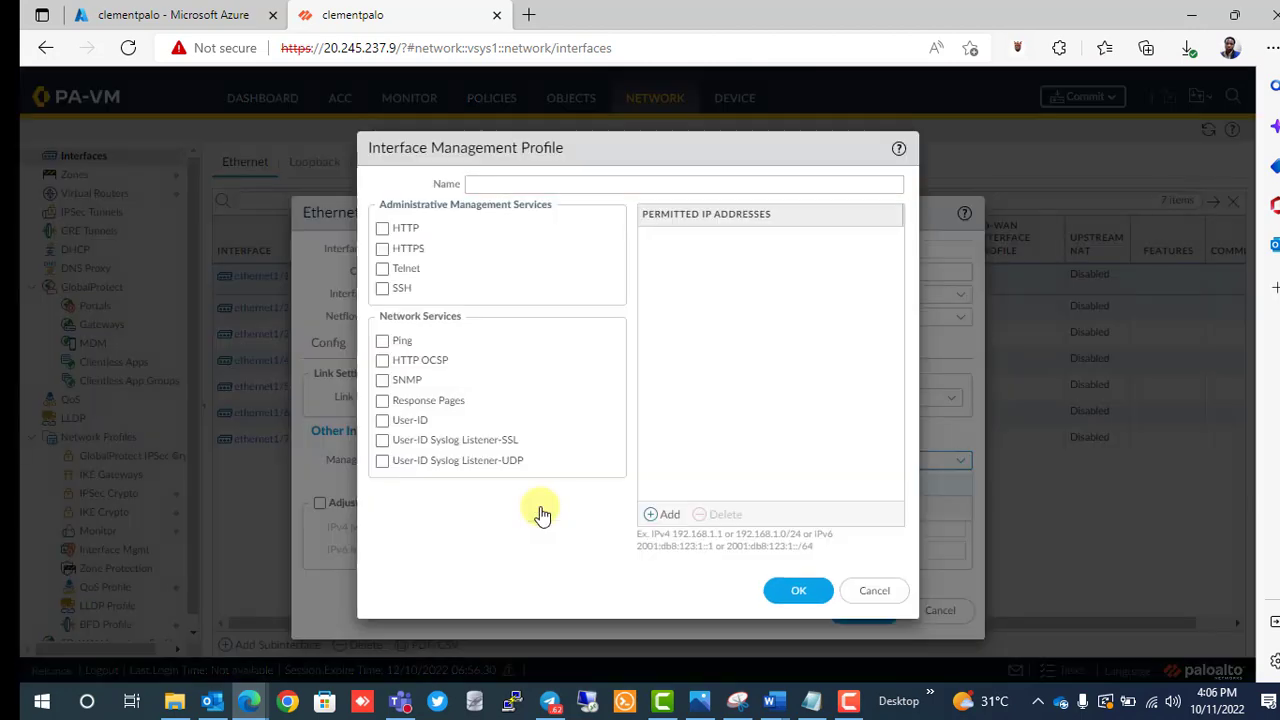
pyautogui.click(383, 342)
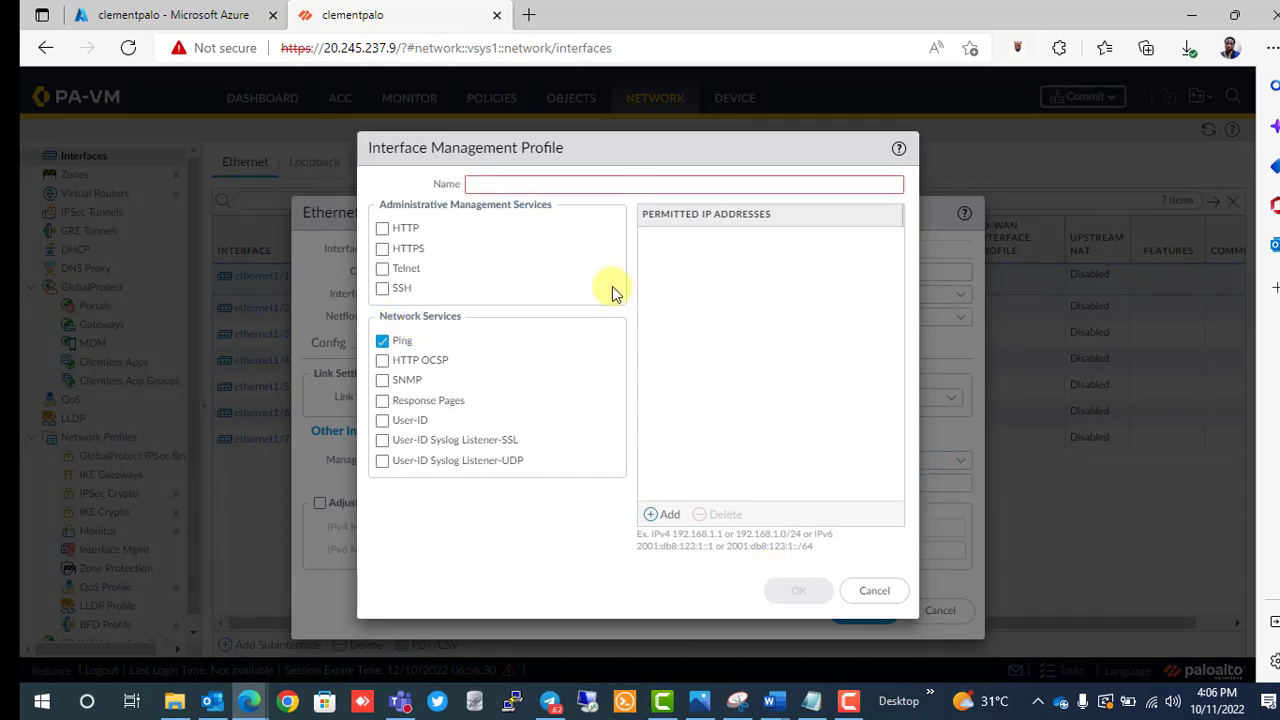
pyautogui.click(524, 183)
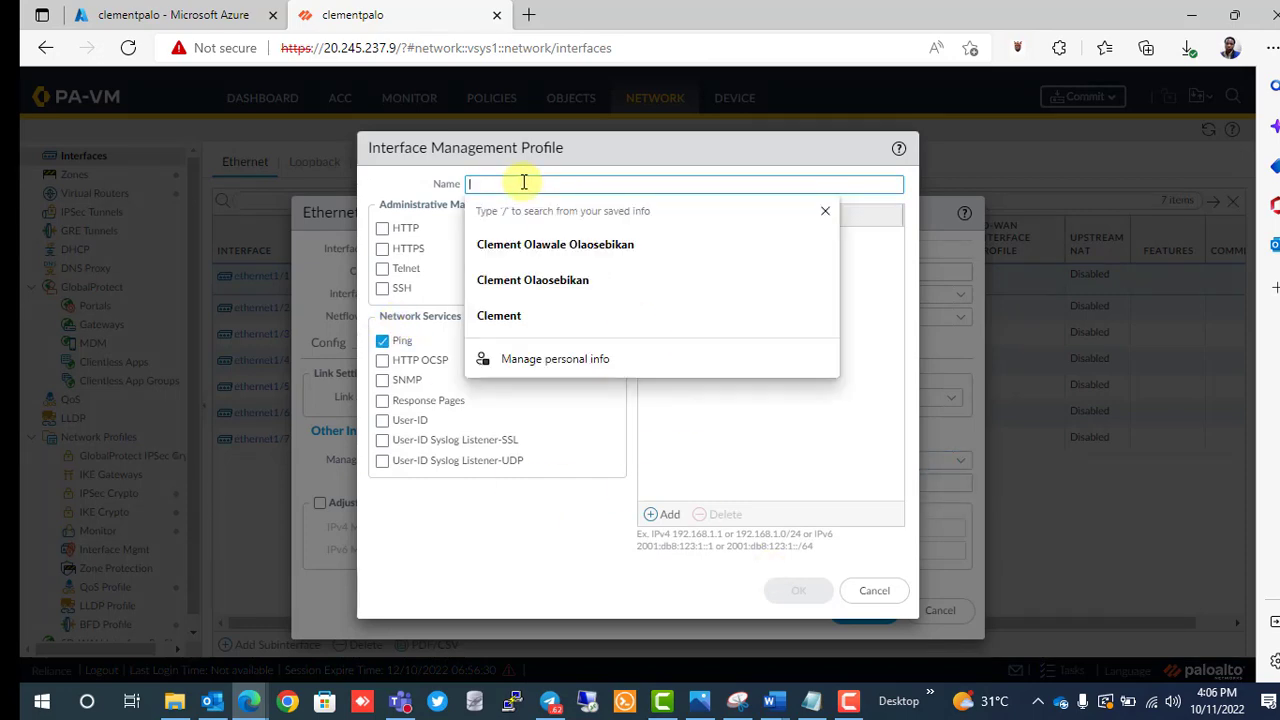
pyautogui.write('u')
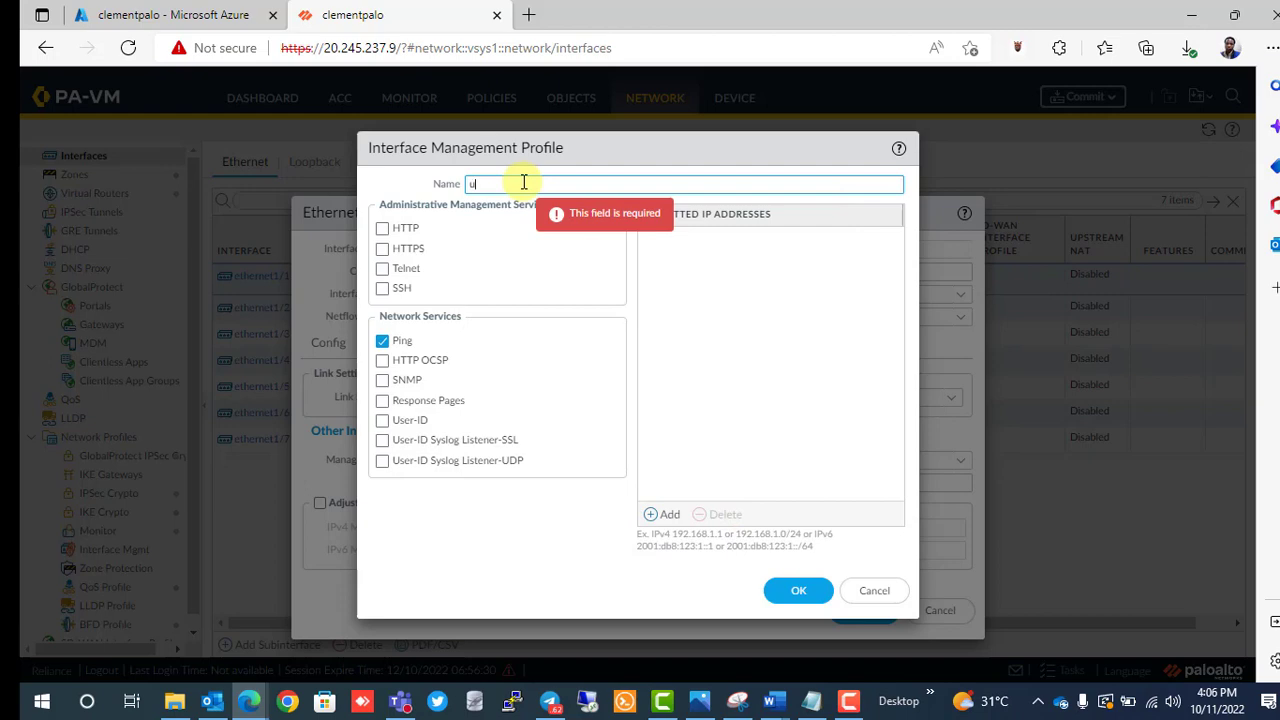
pyautogui.write('ntrust')
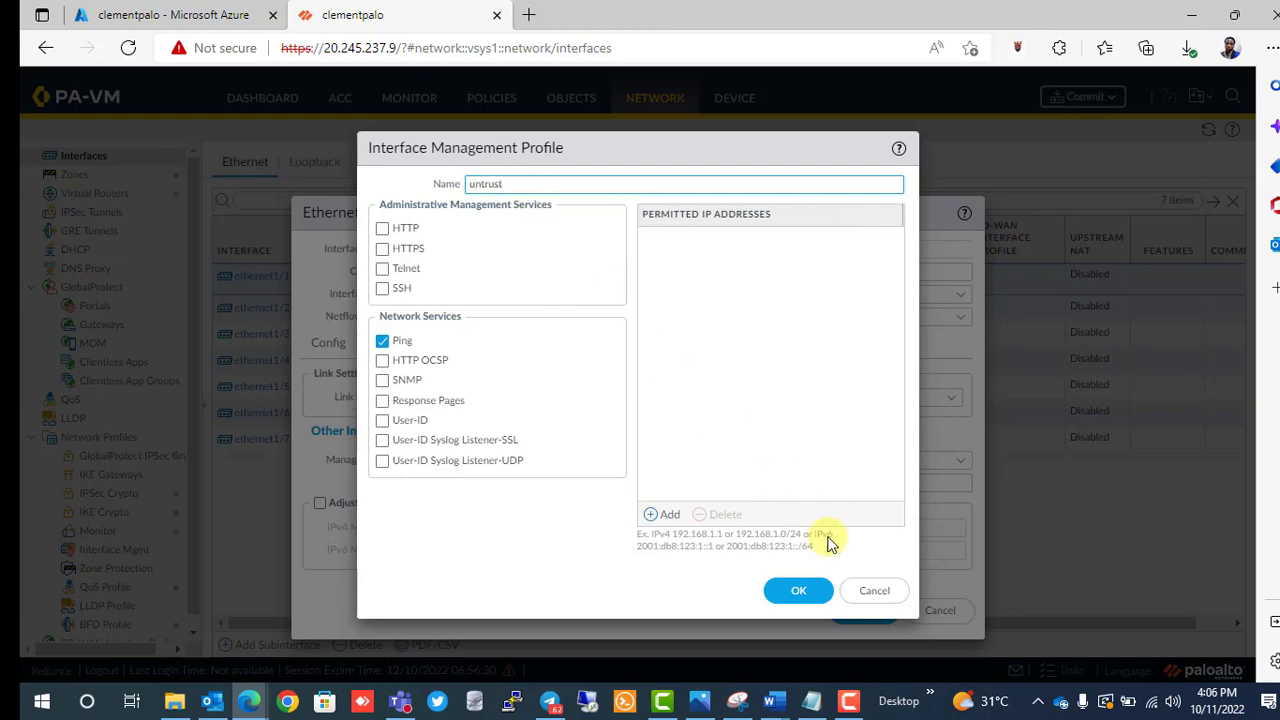
pyautogui.click(797, 592)
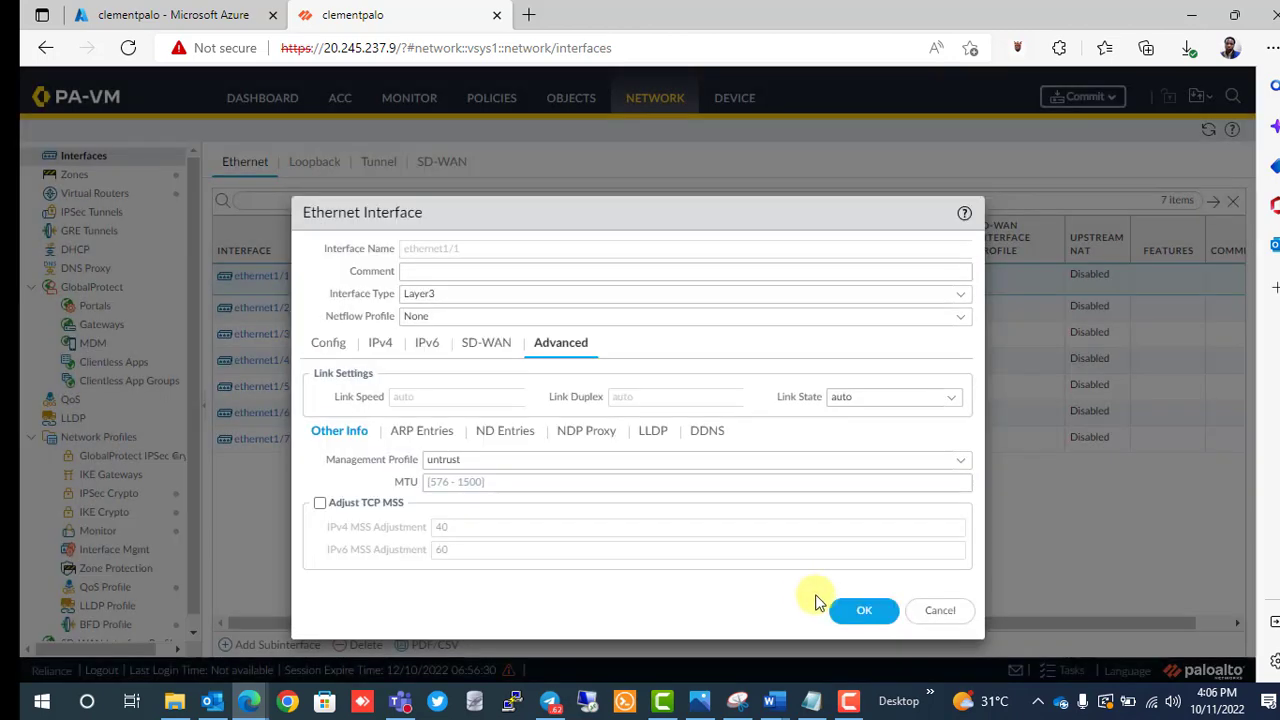
pyautogui.click(855, 615)
pyautogui.click(854, 615)
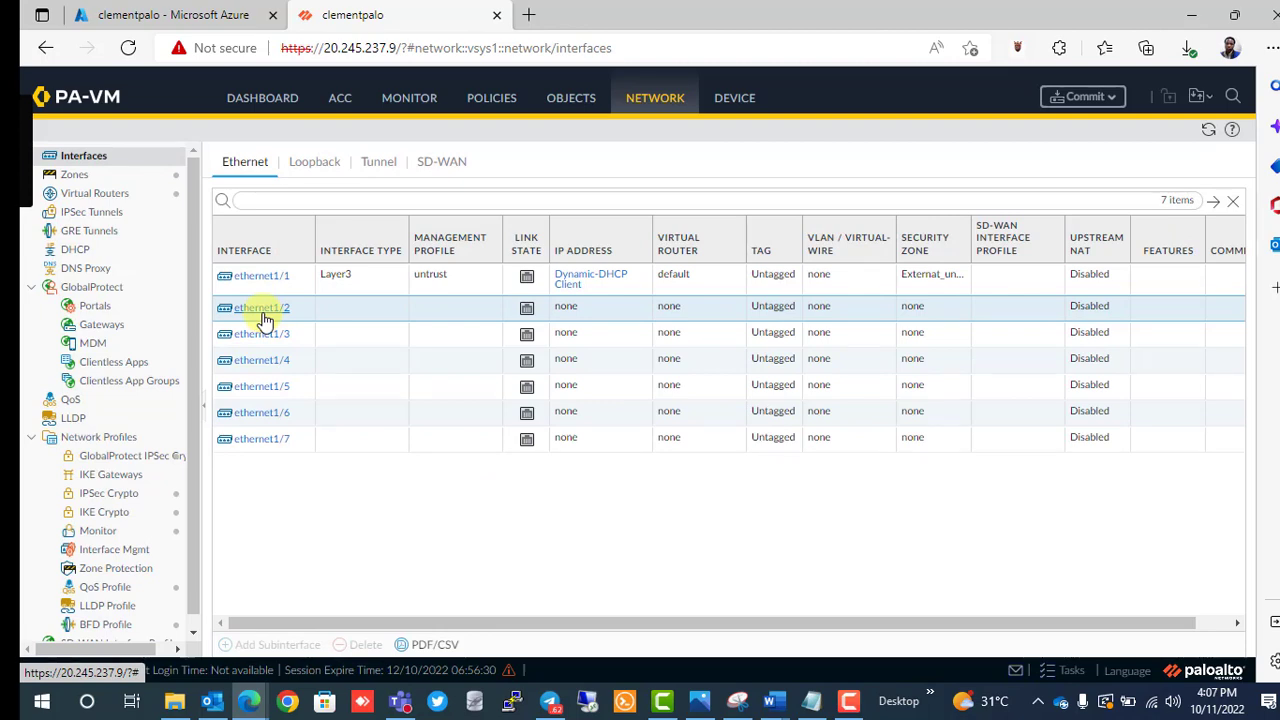
# Make ethernet1/2 a Layer3 interface in the Internal_trust zone and save.
pyautogui.click(262, 310)
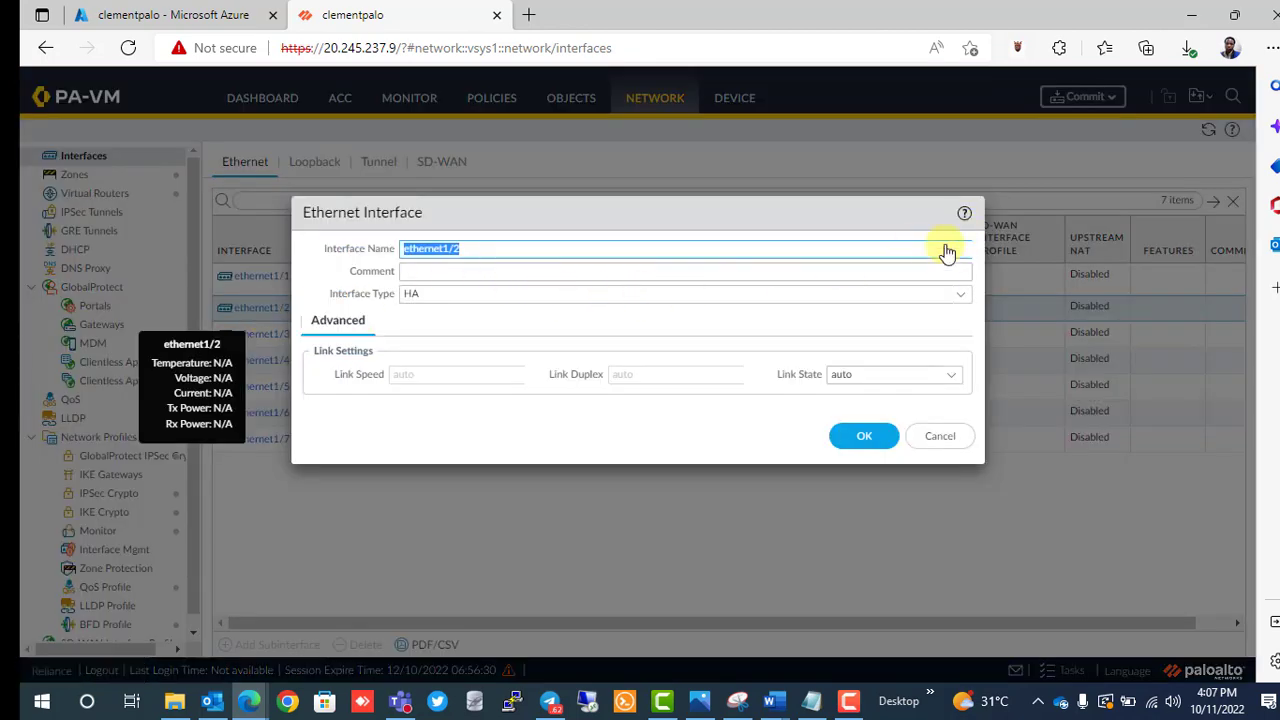
pyautogui.click(960, 294)
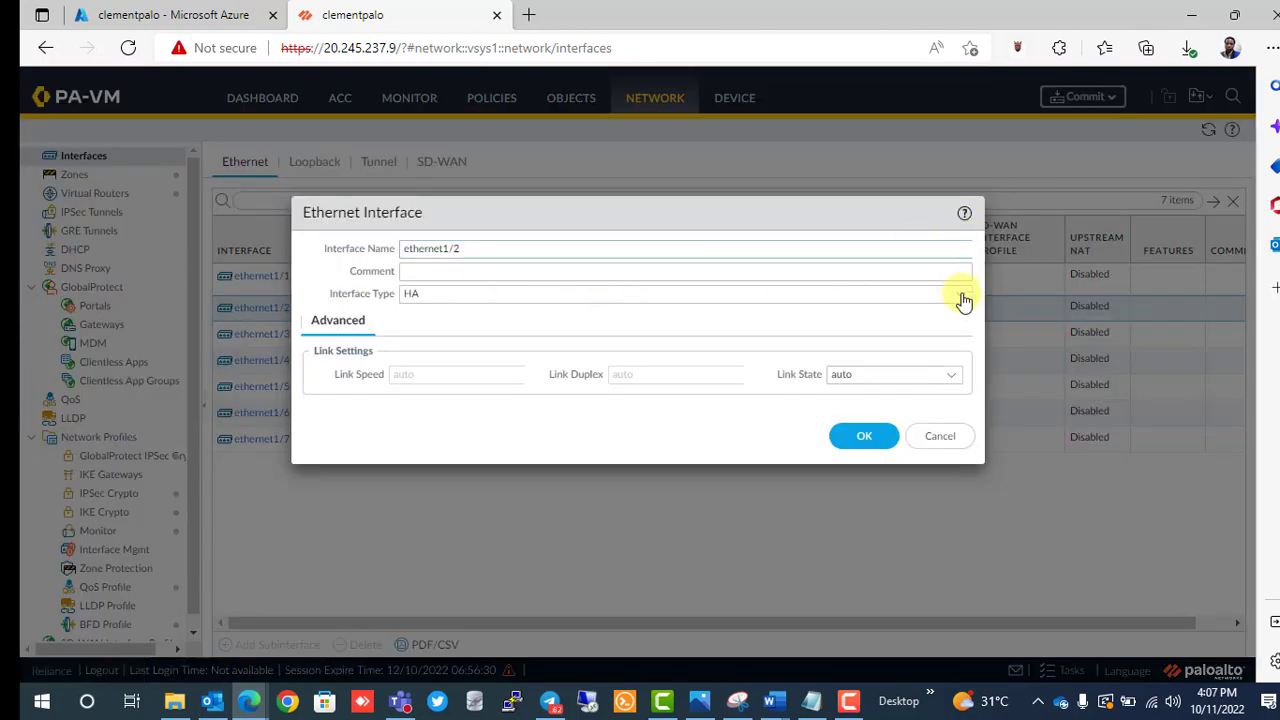
pyautogui.click(627, 342)
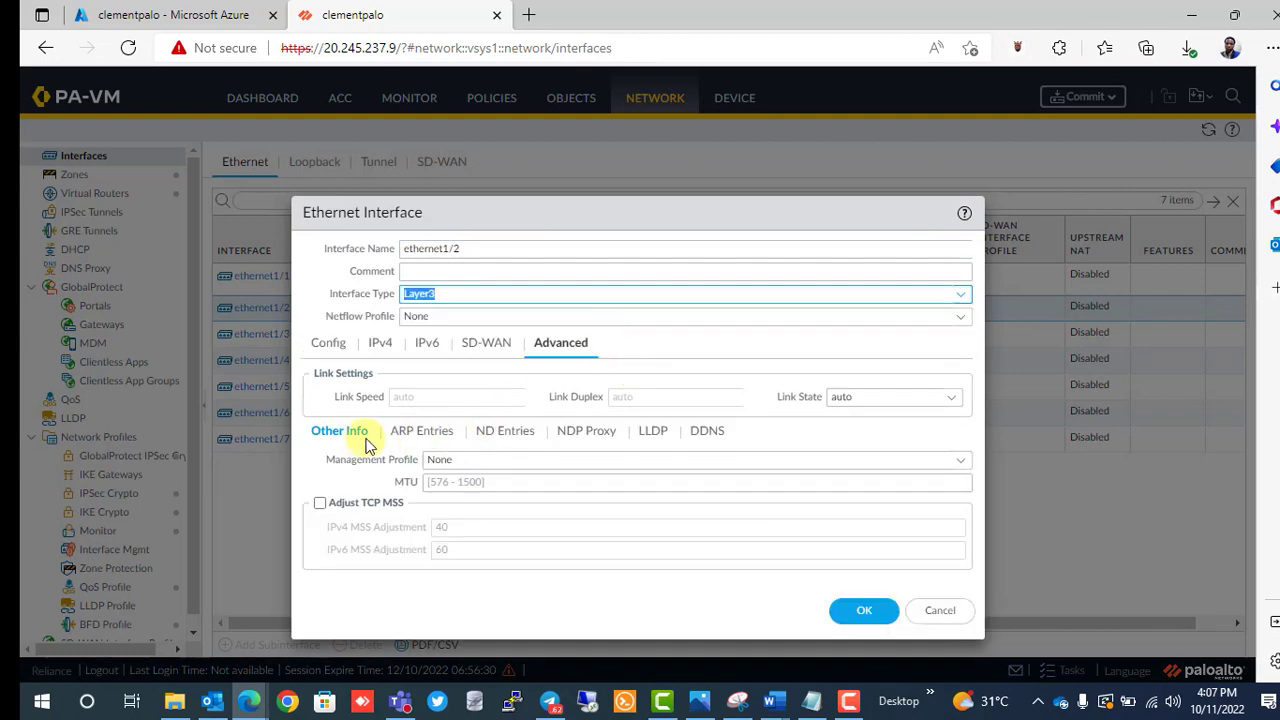
pyautogui.click(333, 352)
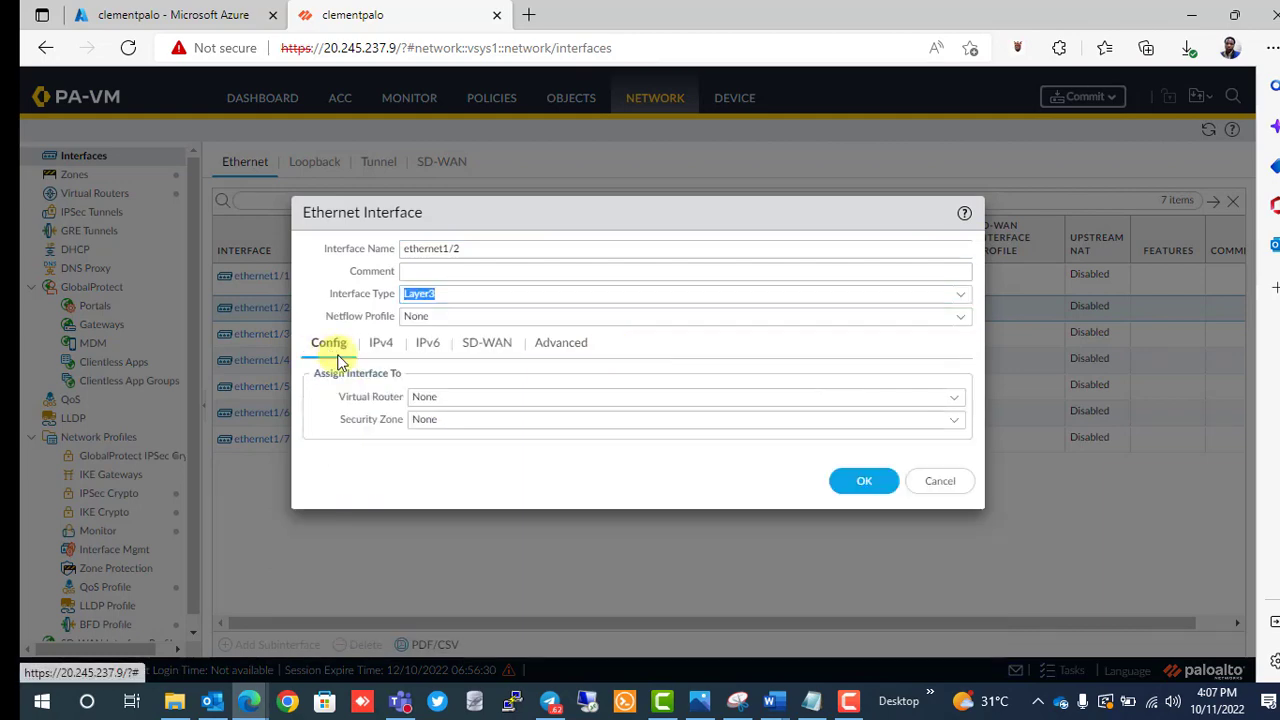
pyautogui.click(514, 420)
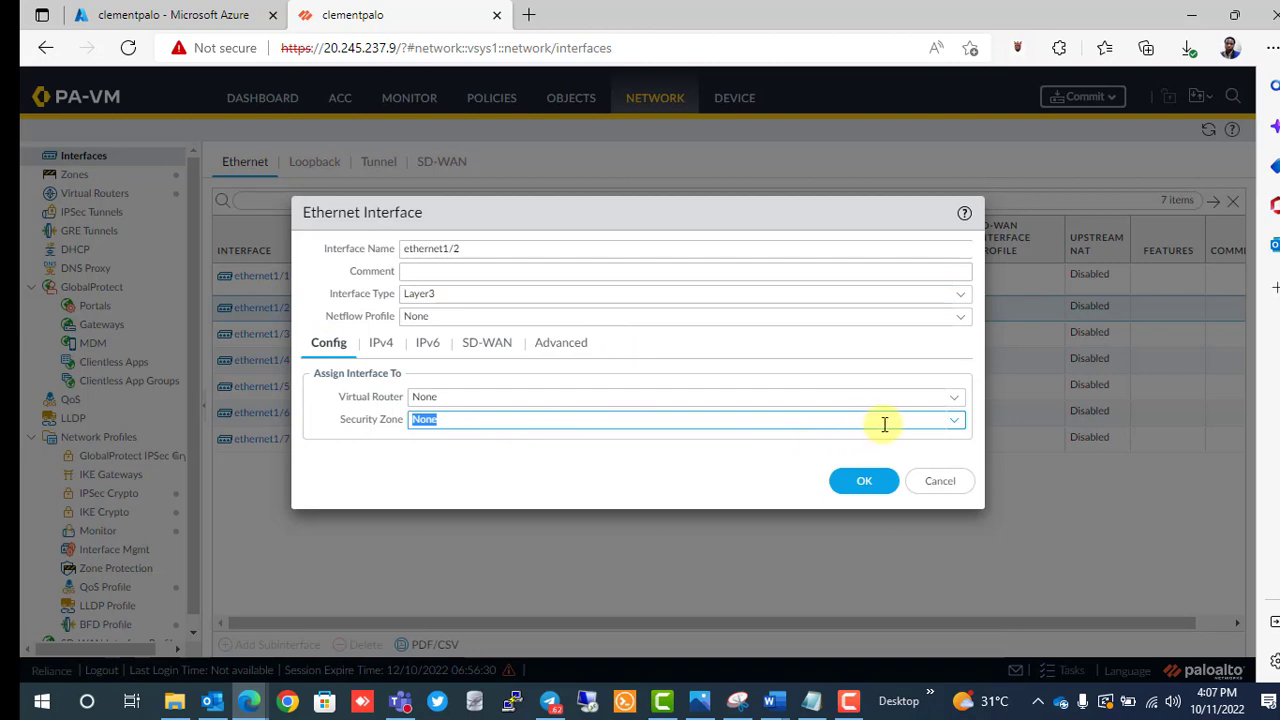
pyautogui.click(952, 422)
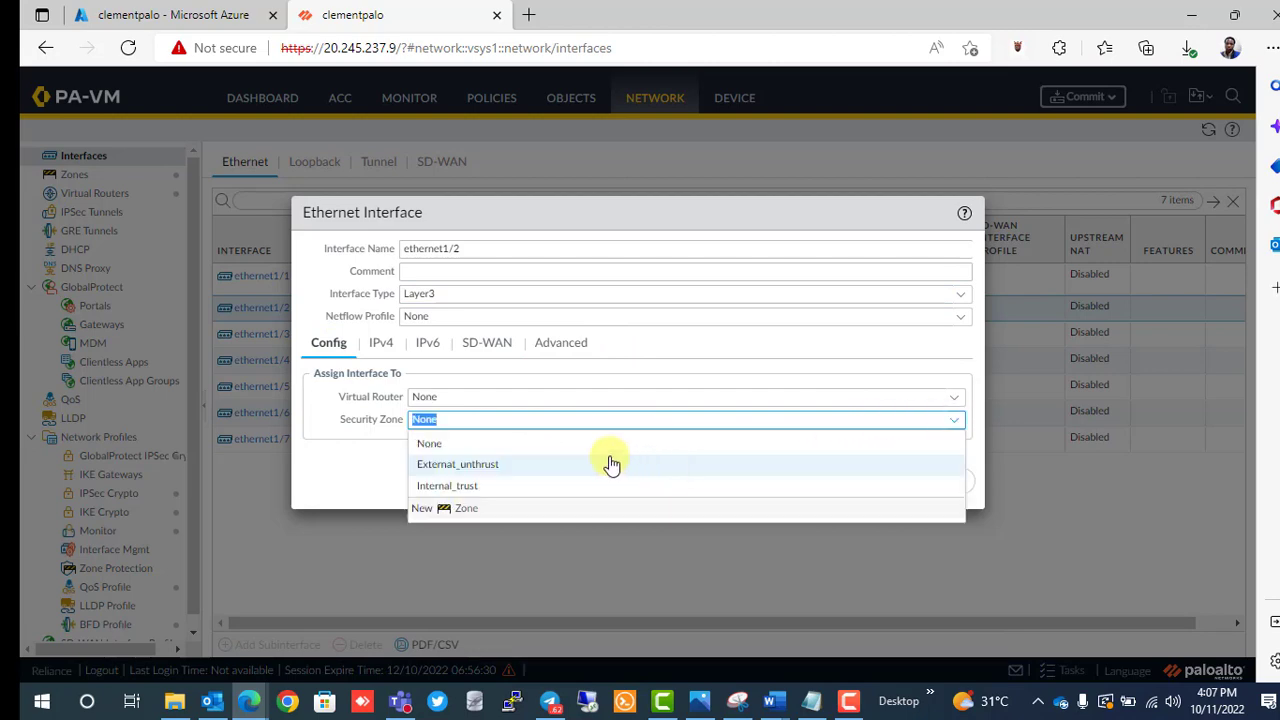
pyautogui.click(468, 488)
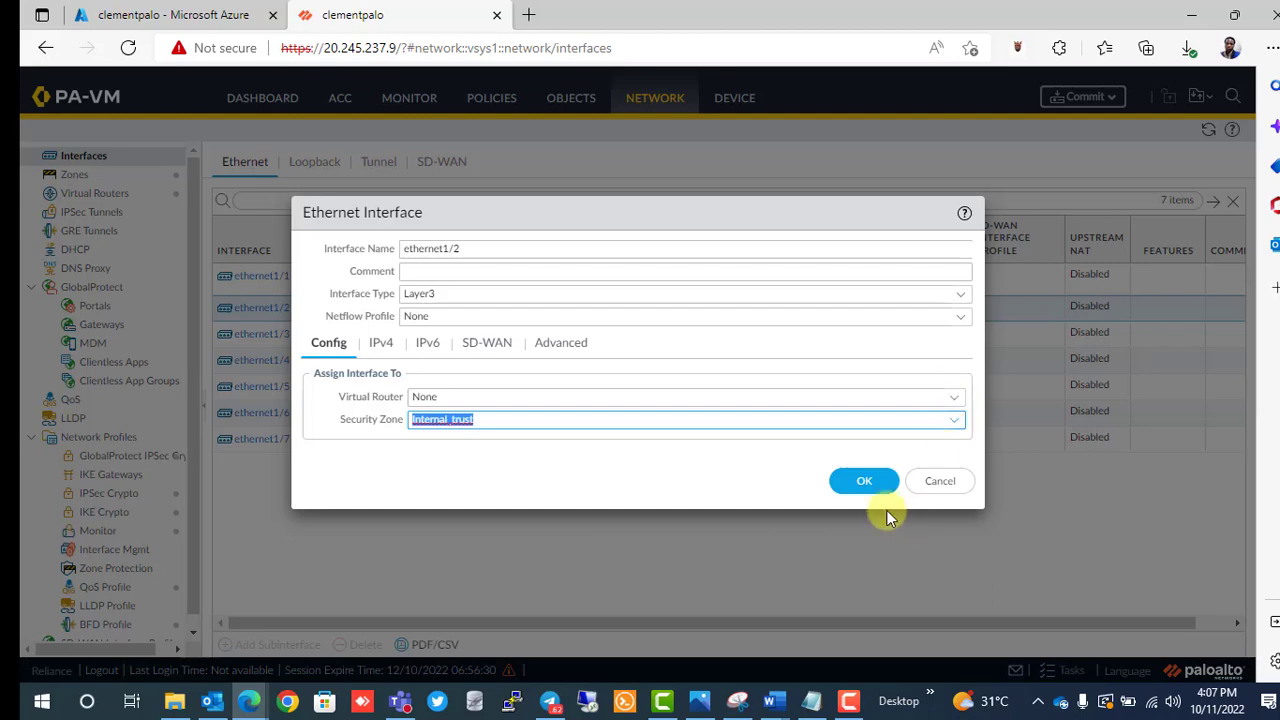
pyautogui.click(864, 484)
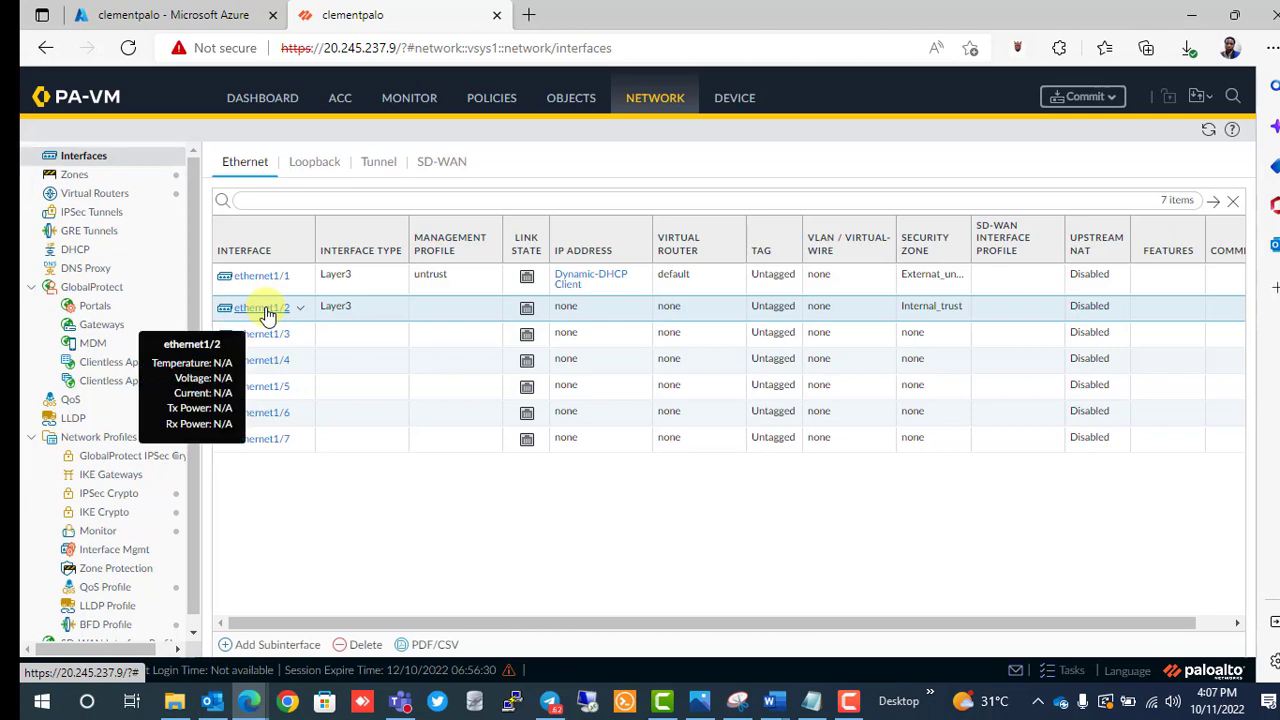
# Set ethernet1/2 to DHCP Client with automatic default route unticked.
pyautogui.click(265, 310)
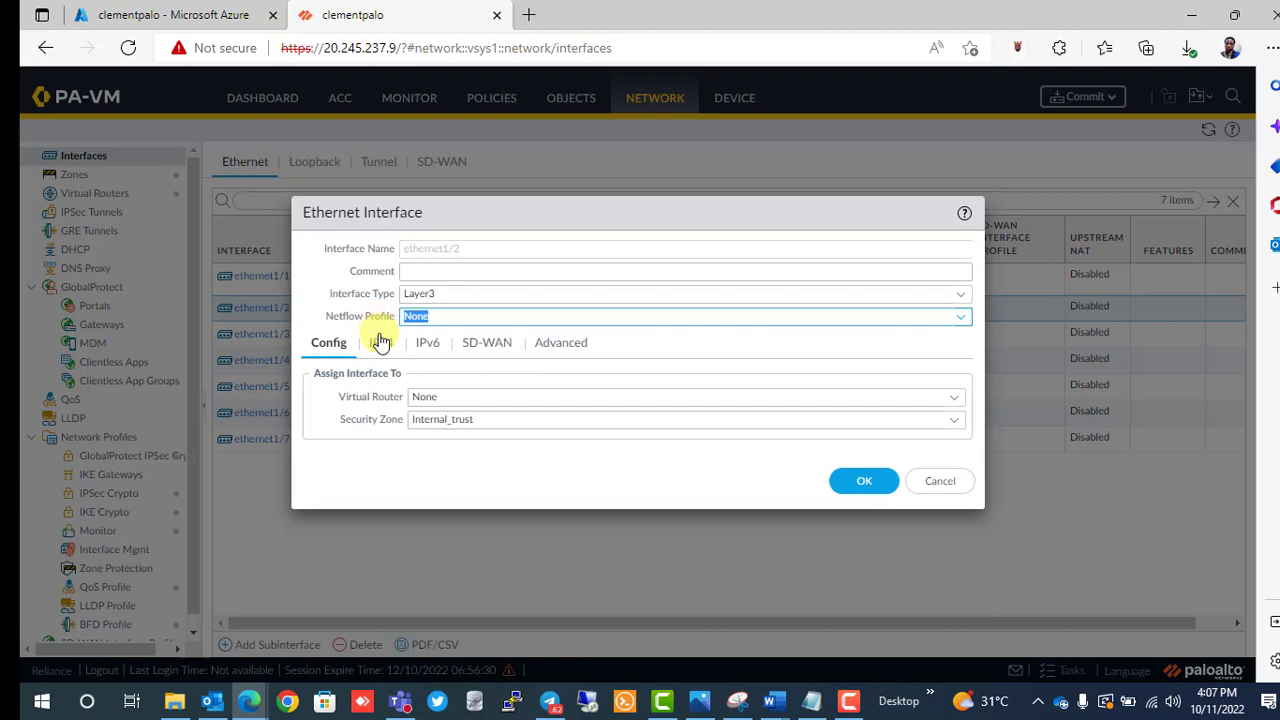
pyautogui.click(379, 342)
pyautogui.click(555, 398)
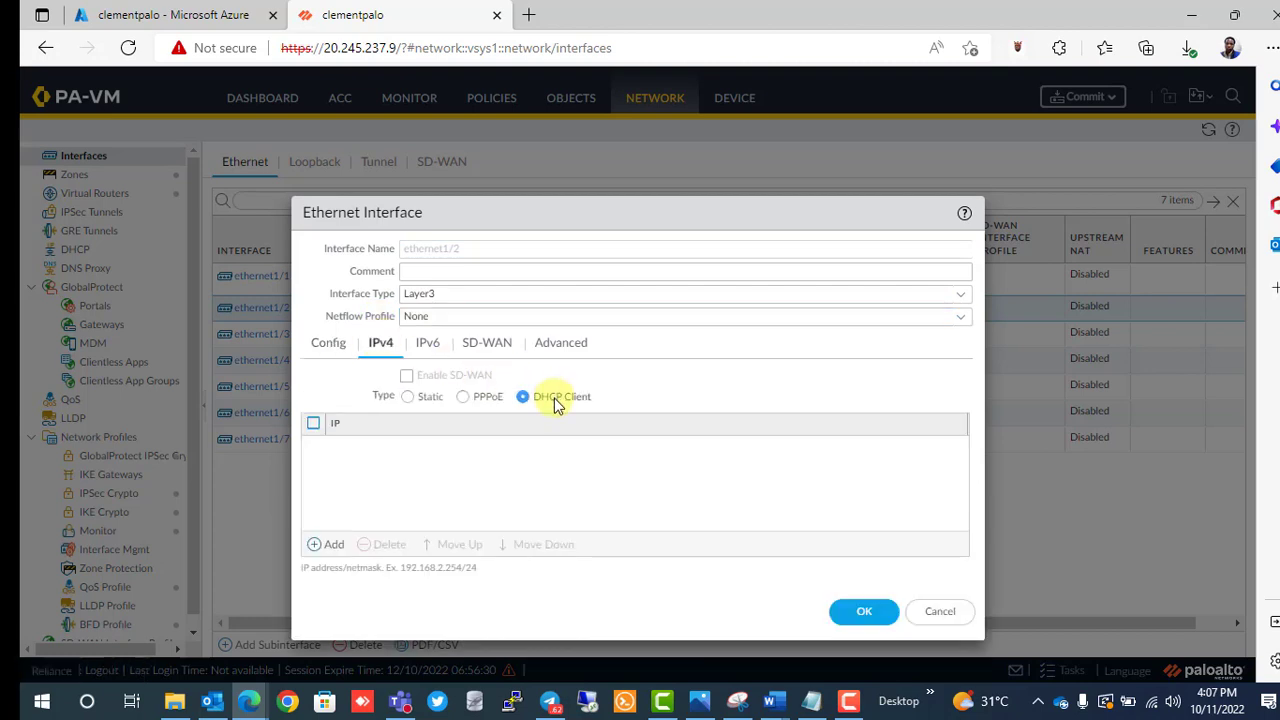
pyautogui.click(426, 441)
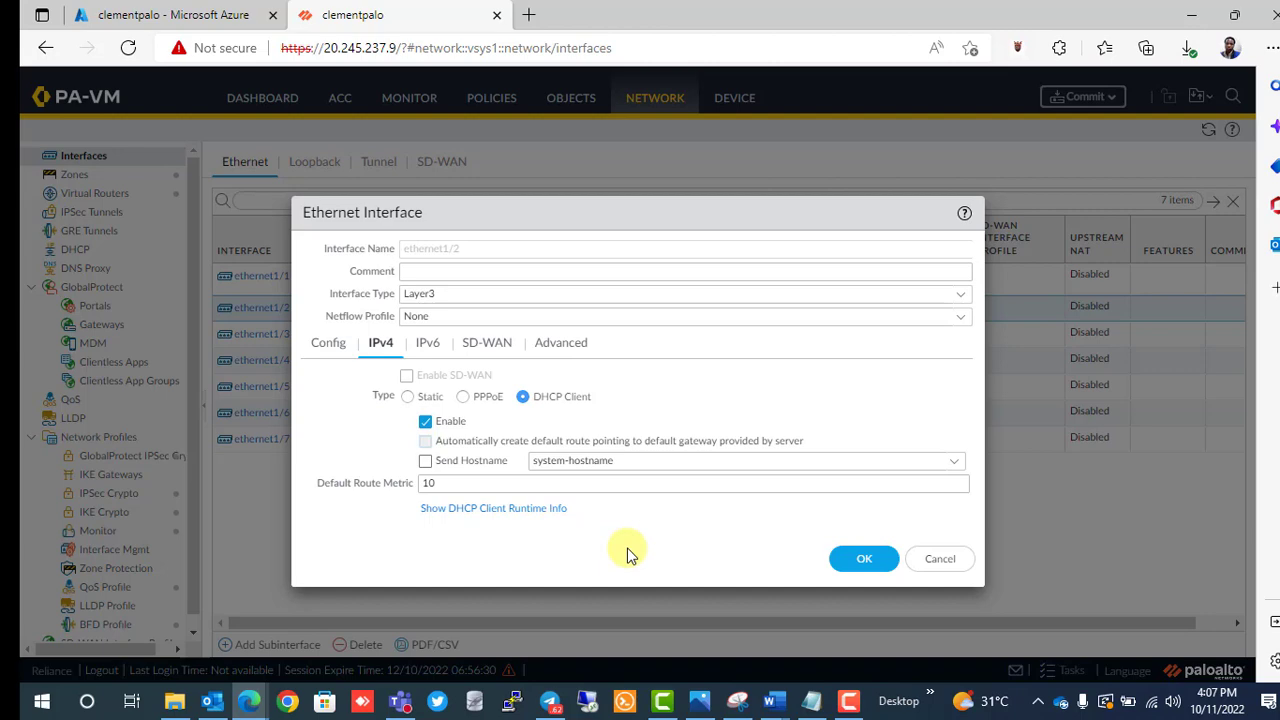
# Apply the untrust management profile to ethernet1/2 and save.
pyautogui.click(545, 346)
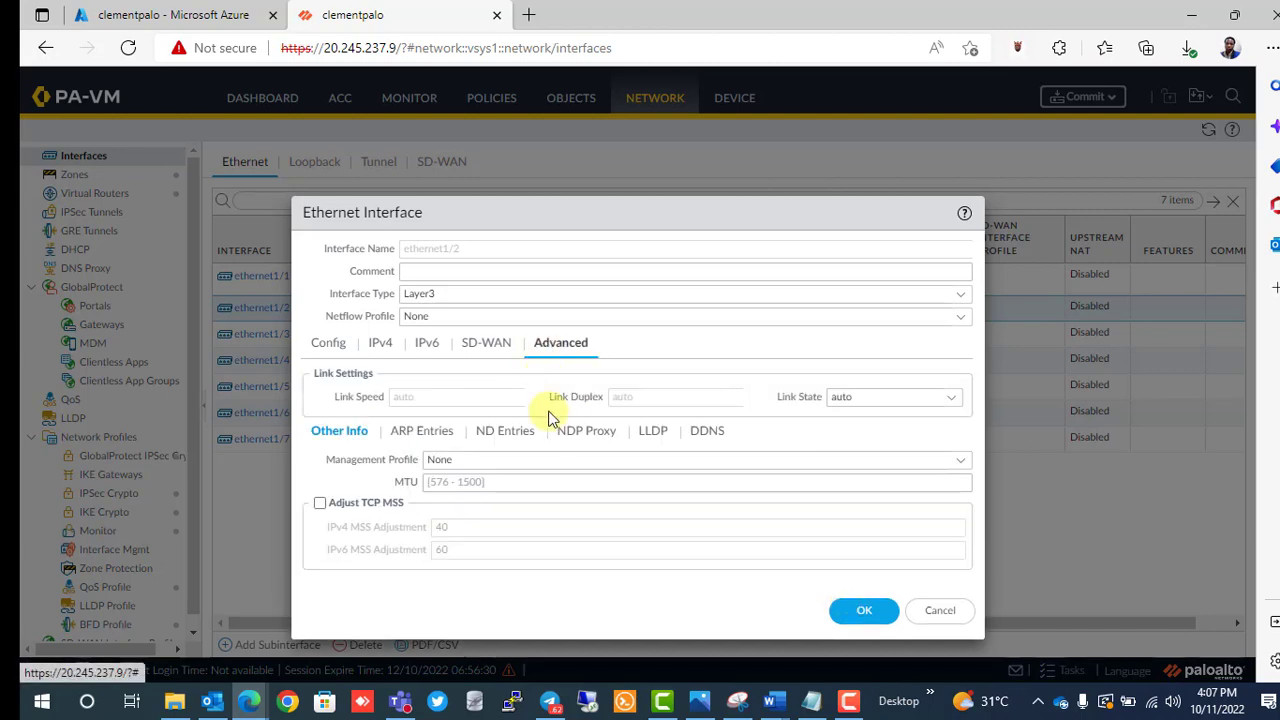
pyautogui.click(471, 460)
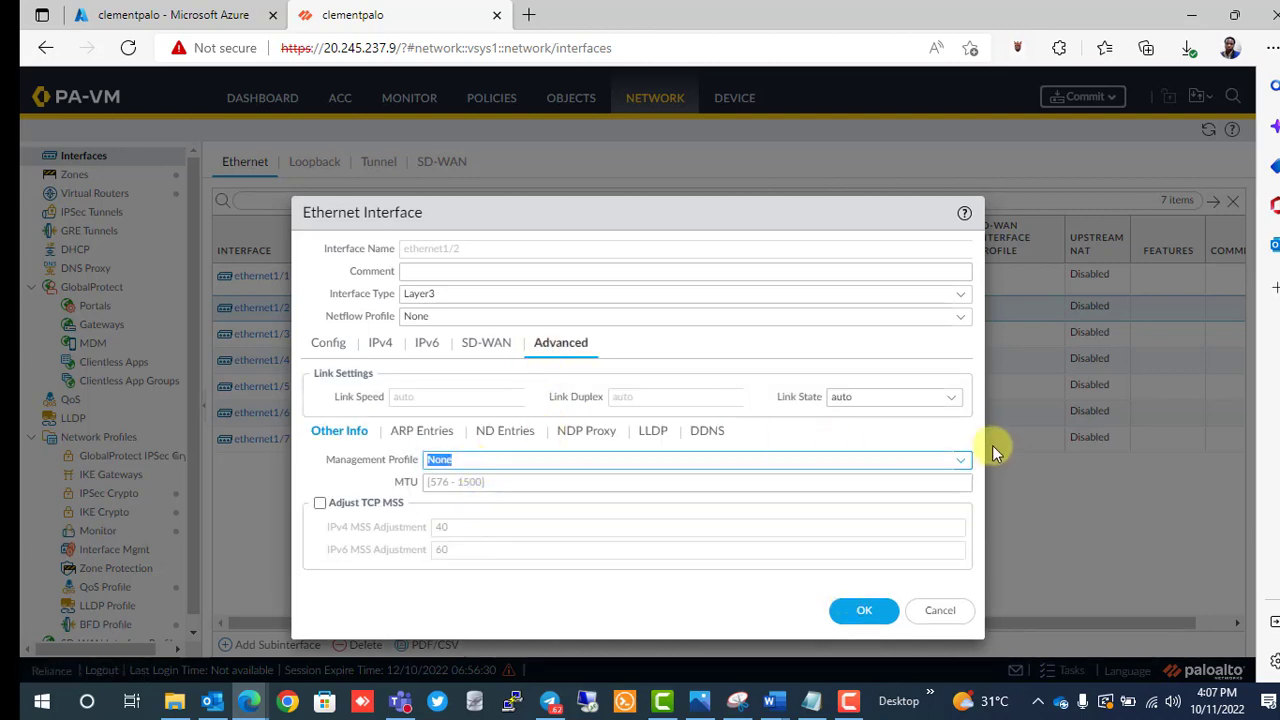
pyautogui.click(961, 461)
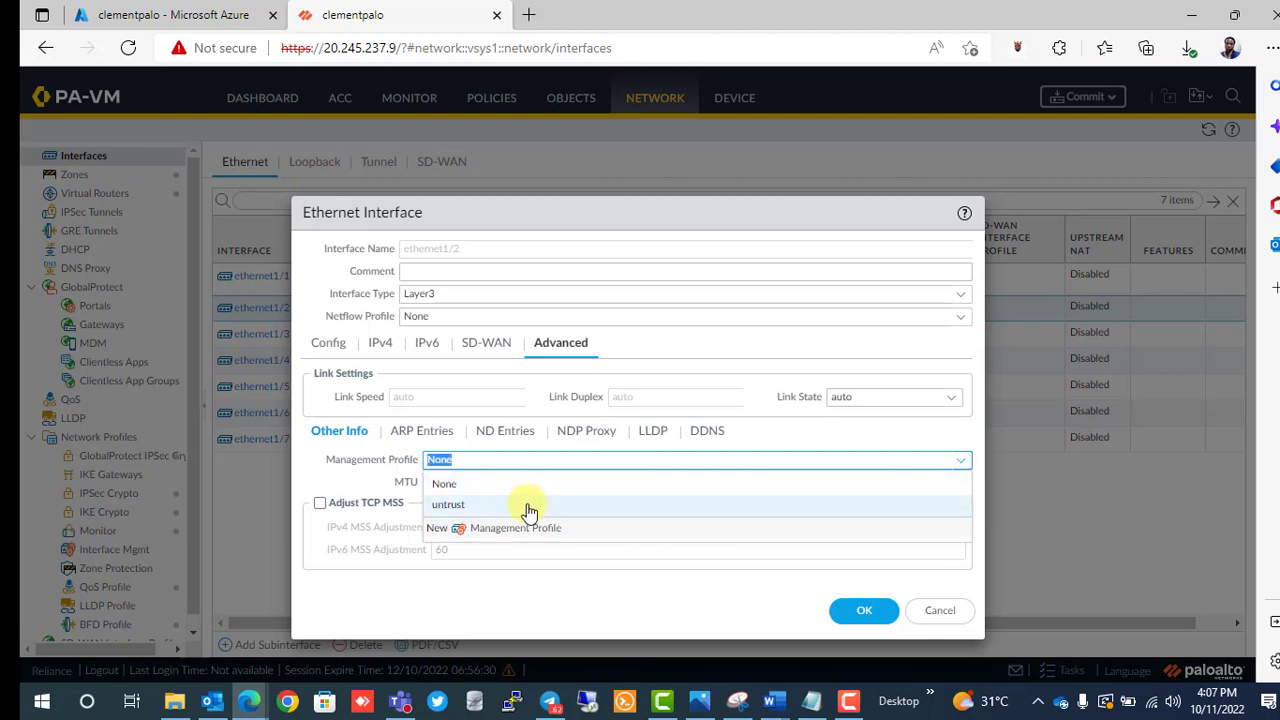
pyautogui.click(521, 505)
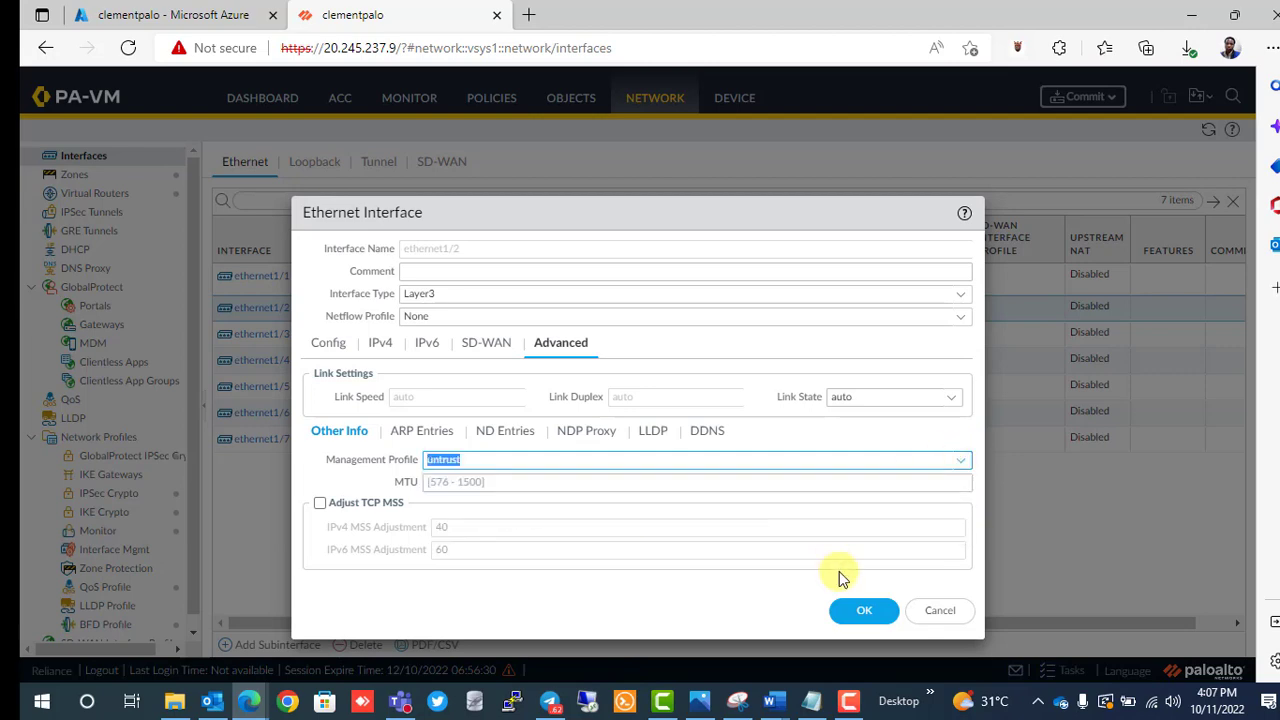
pyautogui.click(866, 612)
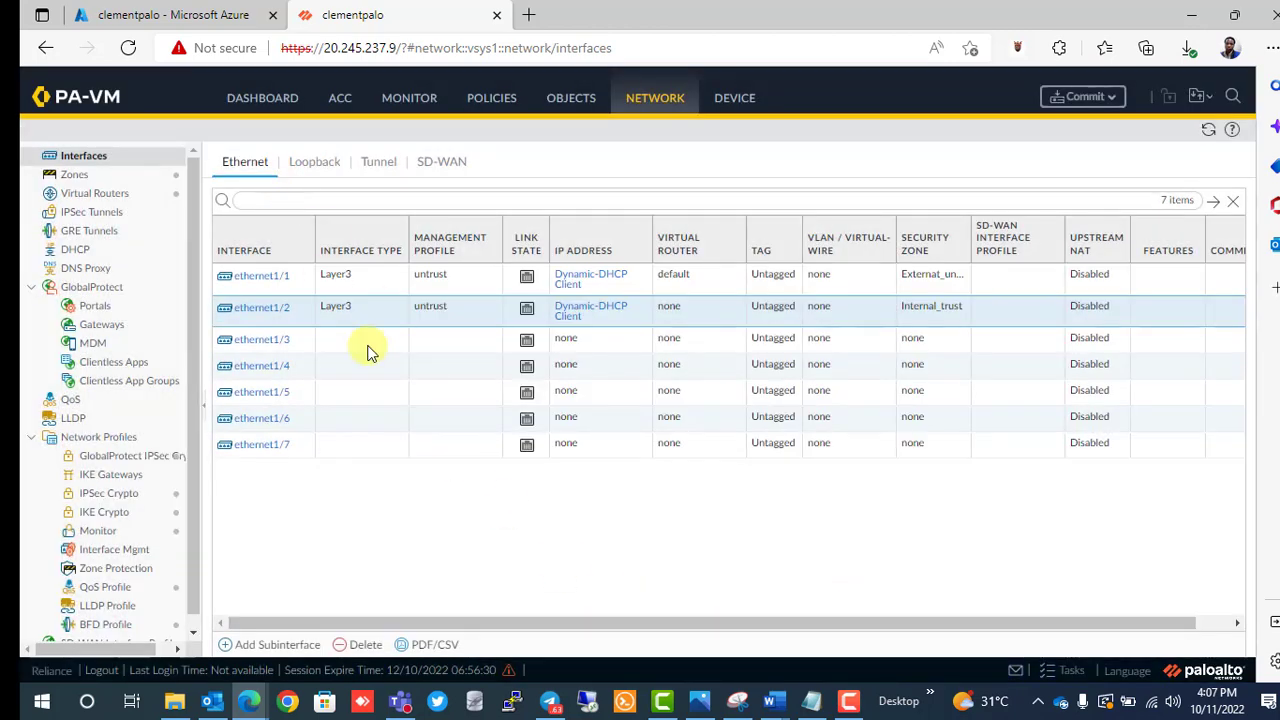
# Create a new virtual router named External with interface ethernet1/2.
pyautogui.click(92, 195)
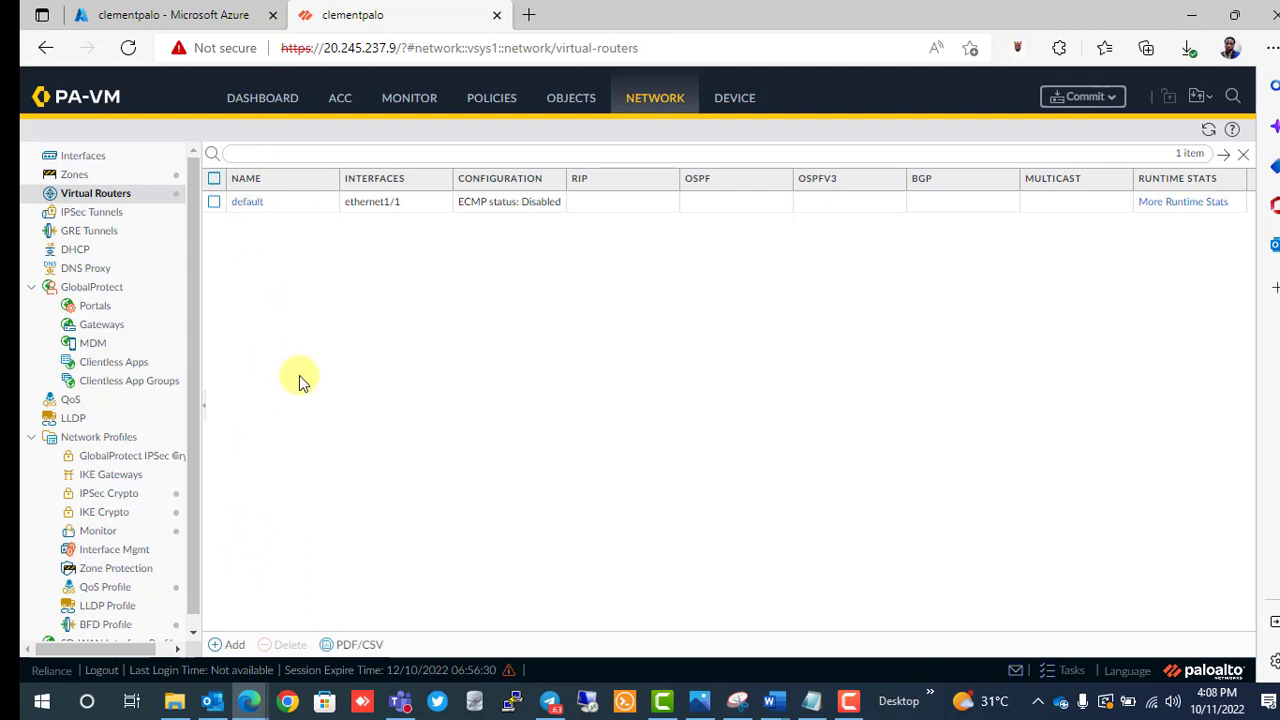
pyautogui.click(234, 647)
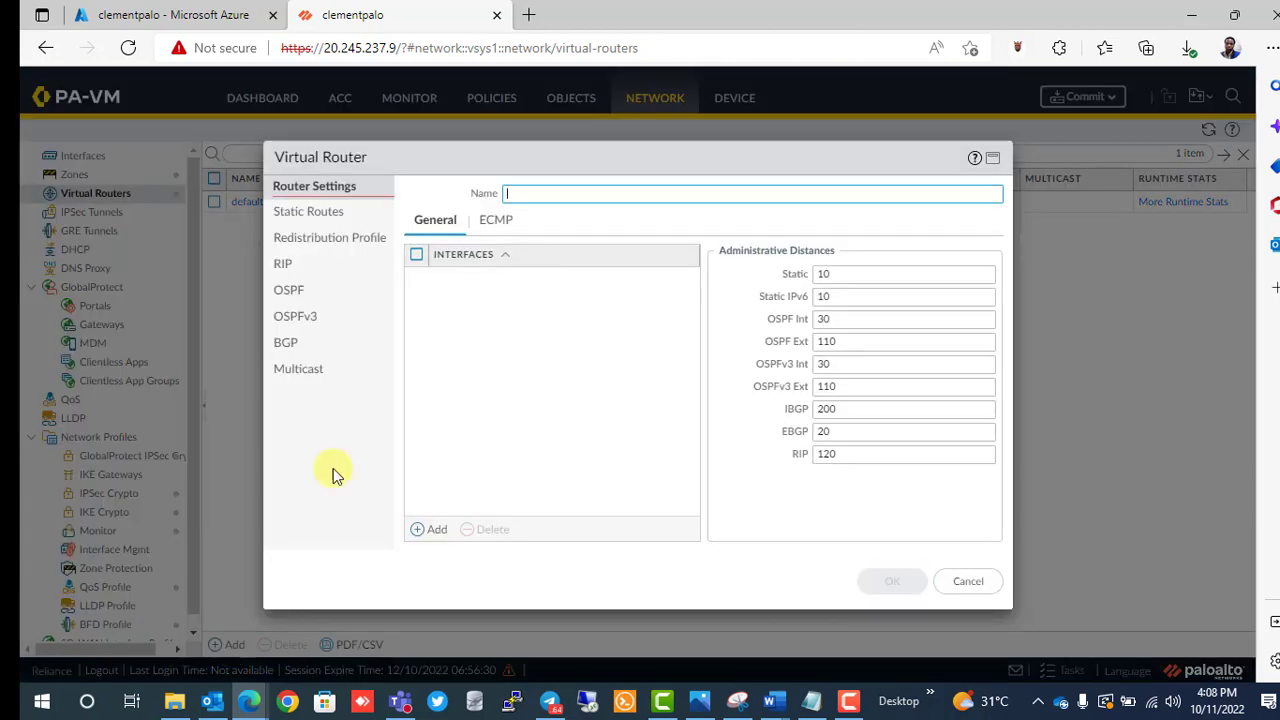
pyautogui.write('External')
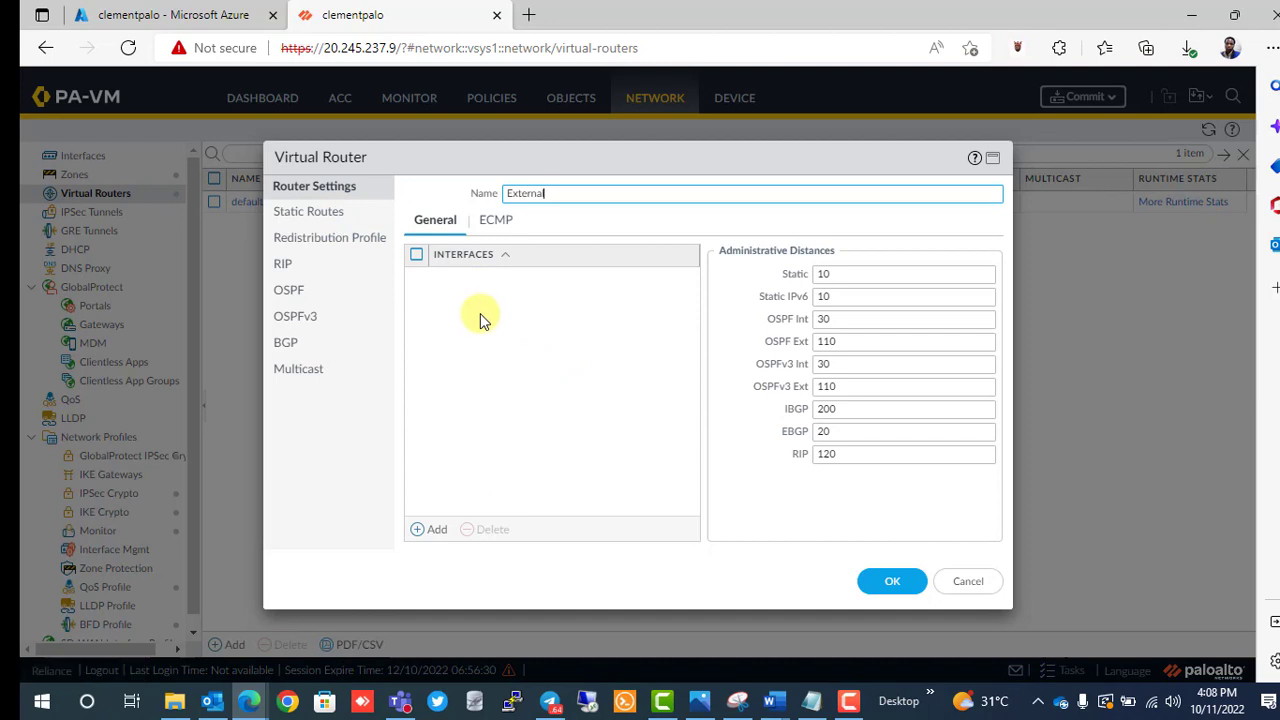
pyautogui.click(423, 535)
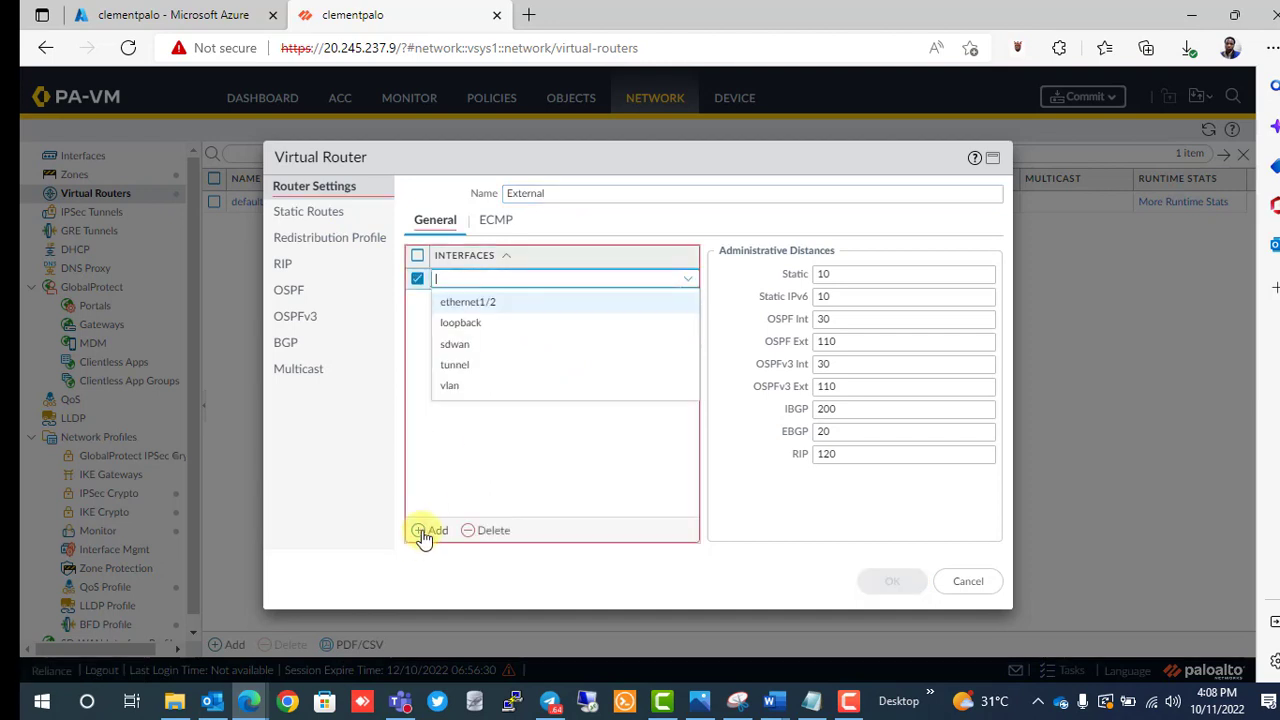
pyautogui.click(490, 304)
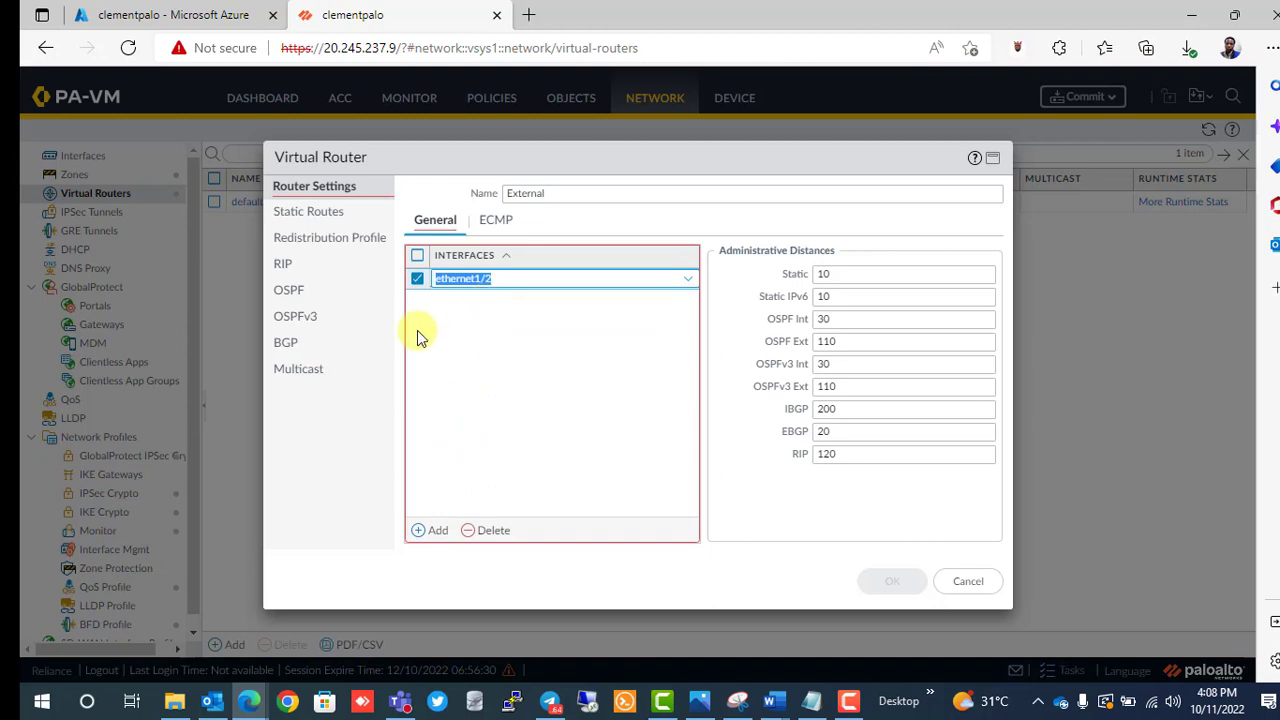
# Add ethernet1/1 as a second router interface and show the empty static routes list.
pyautogui.click(333, 217)
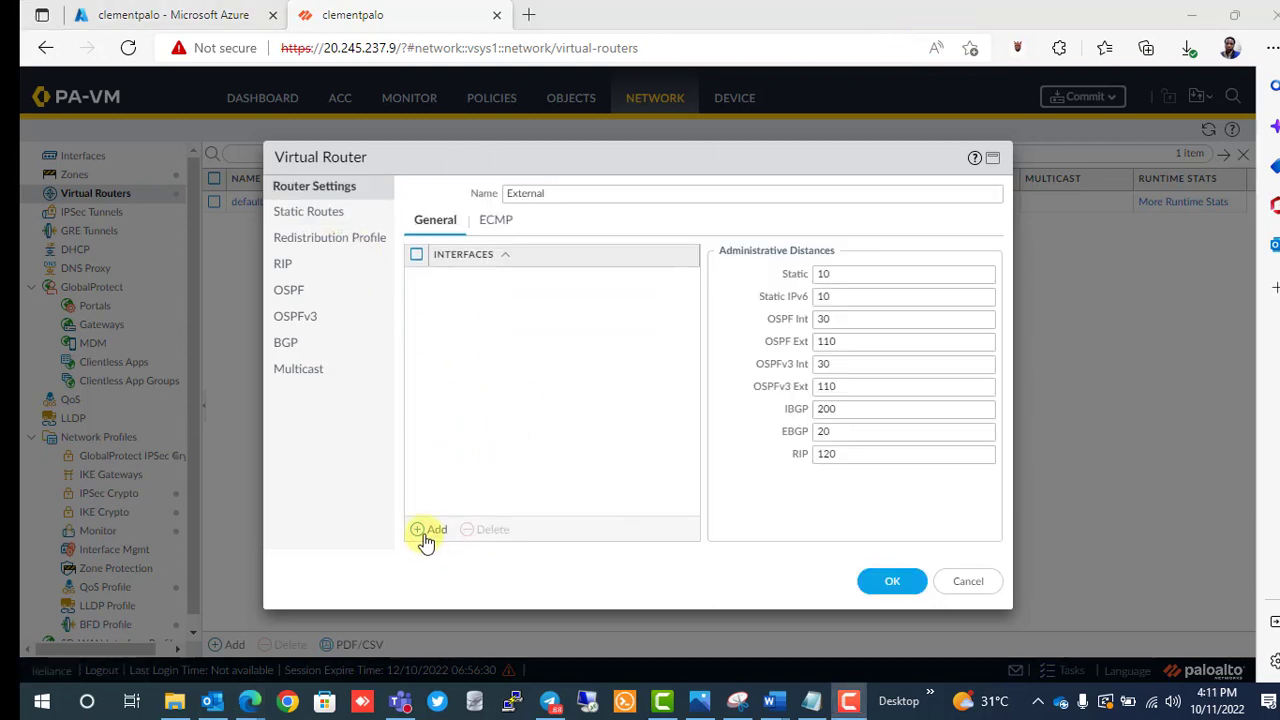
pyautogui.click(428, 531)
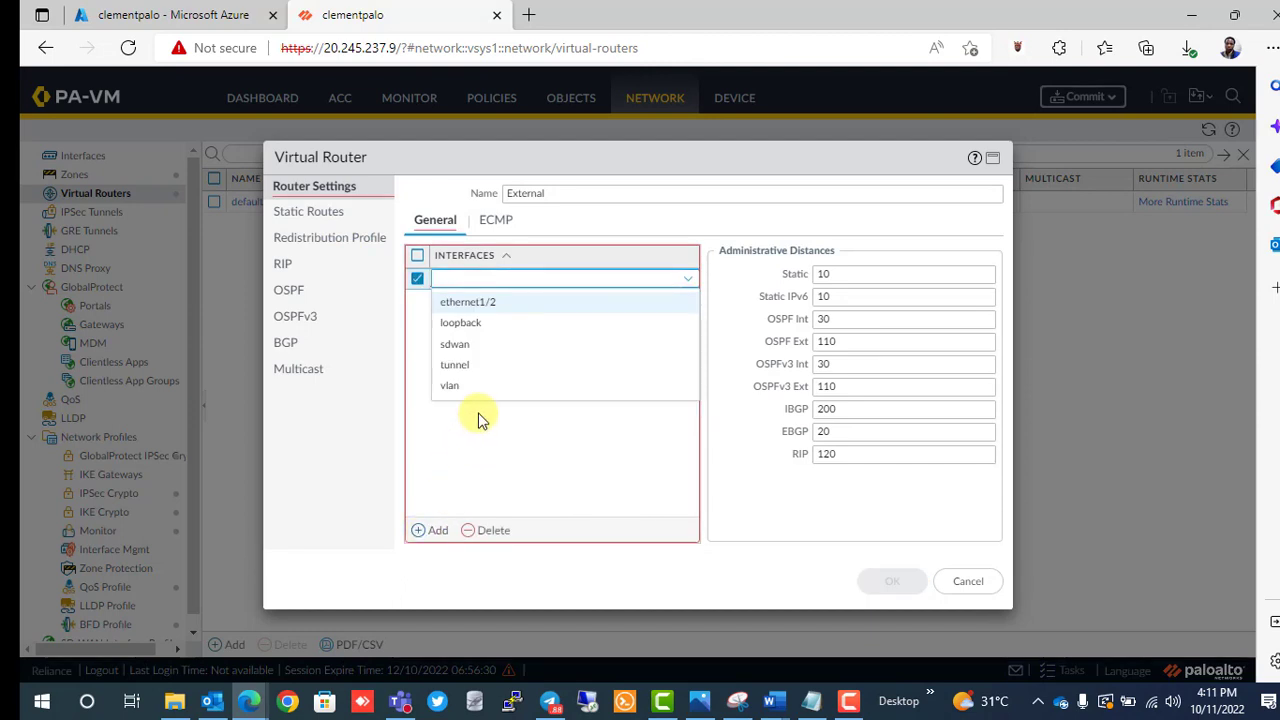
pyautogui.write('et')
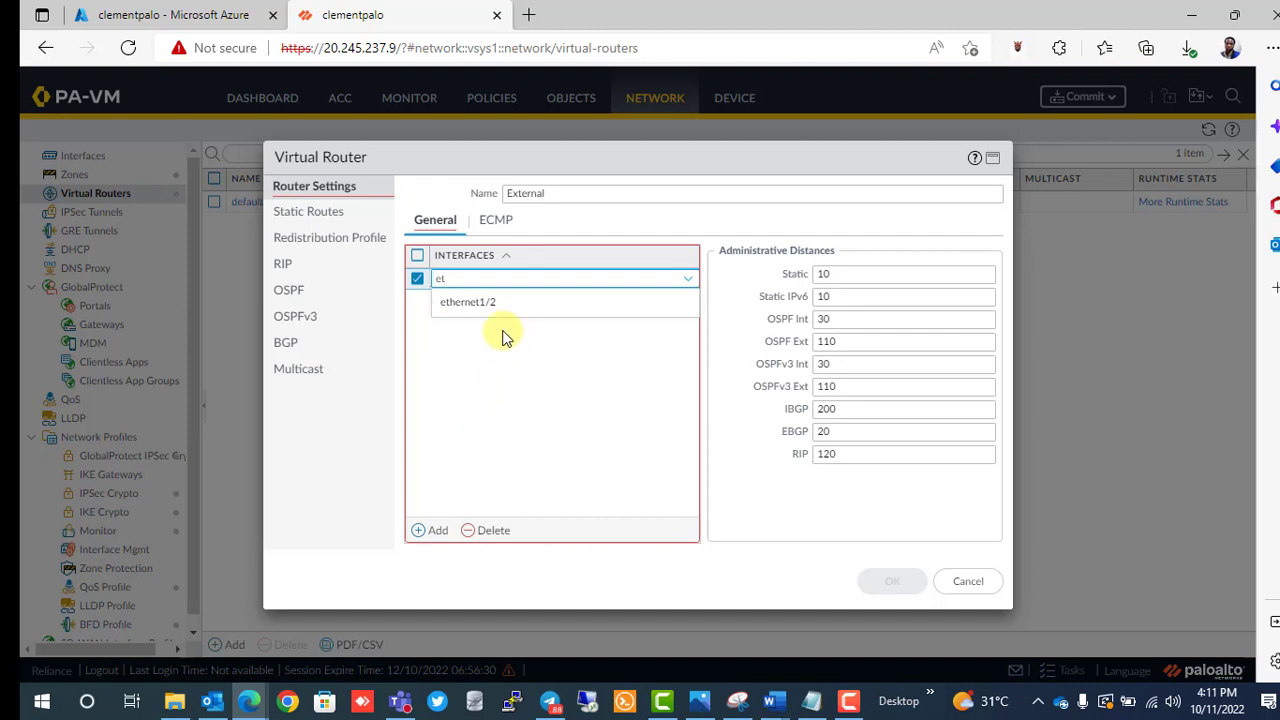
pyautogui.click(476, 305)
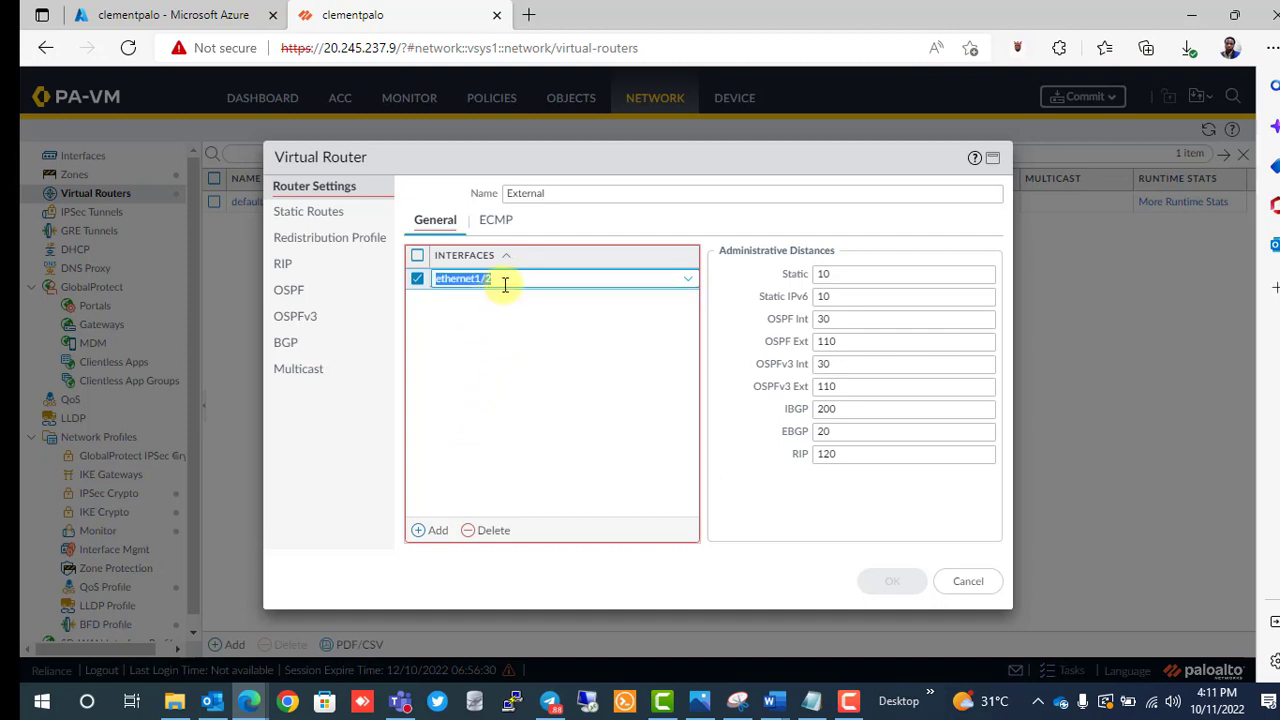
pyautogui.click(564, 197)
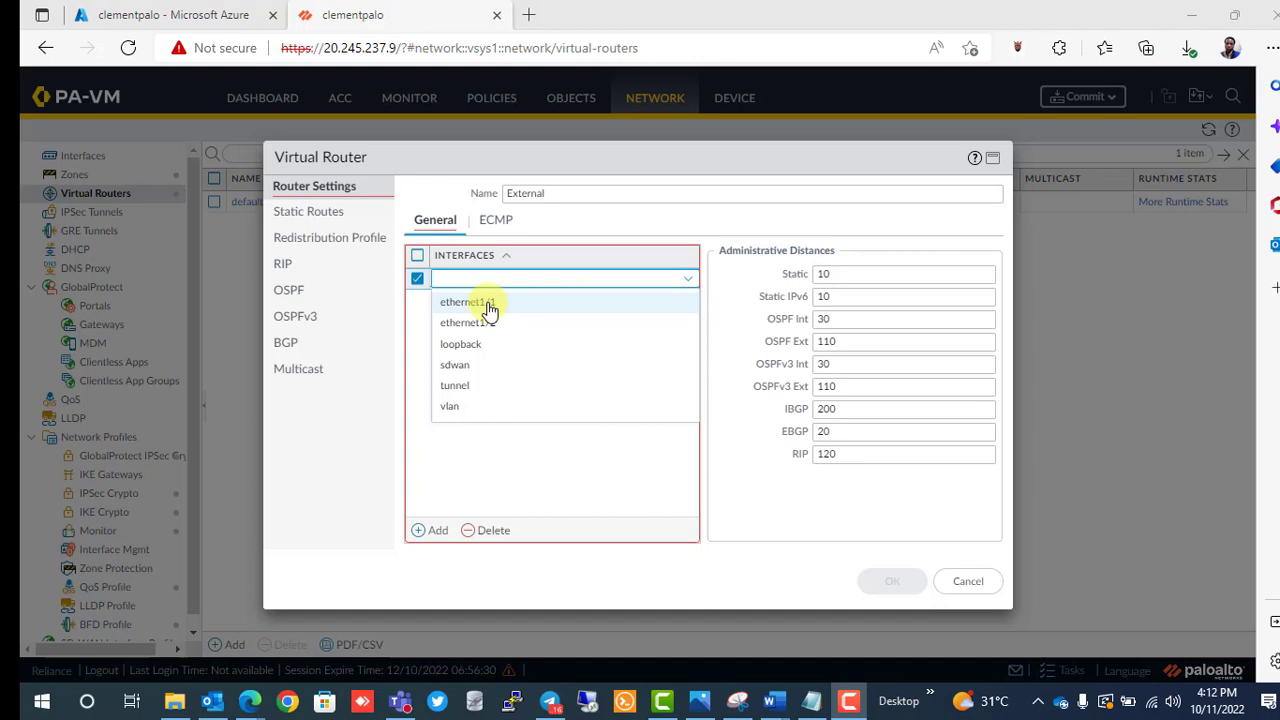
pyautogui.click(487, 304)
pyautogui.click(308, 215)
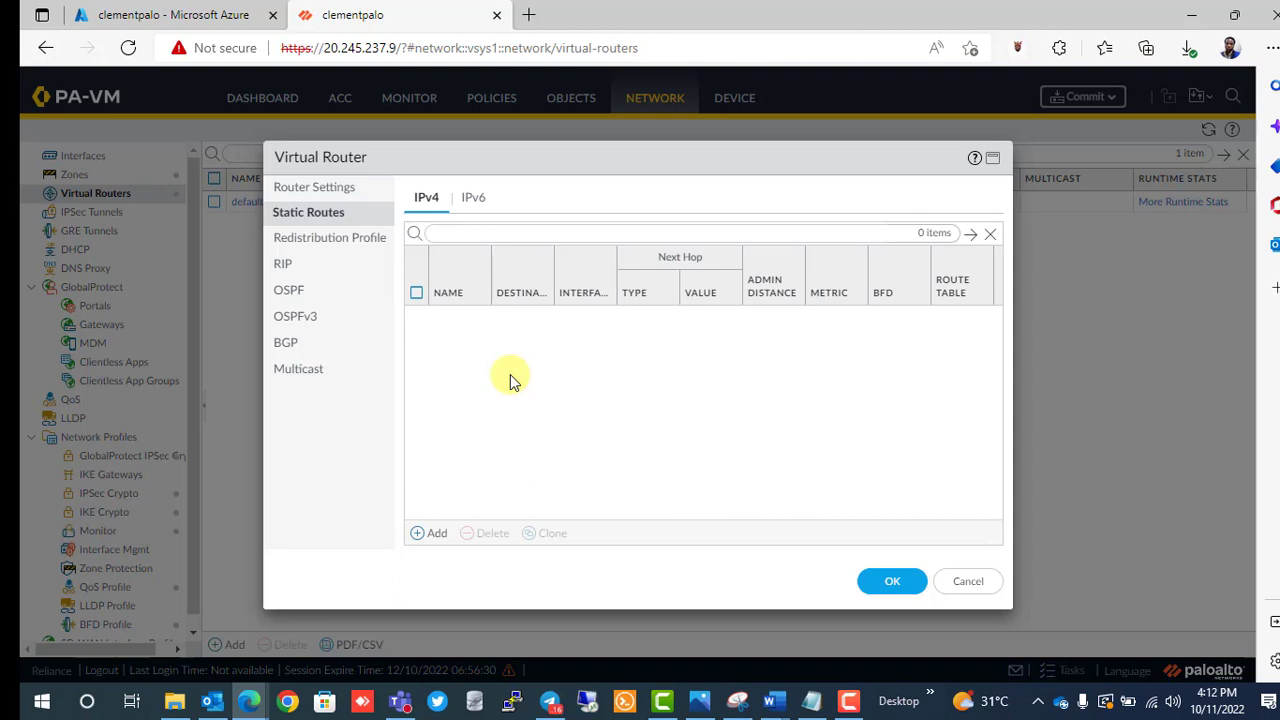
# Add static route Ext_to_Internet: 0.0.0.0/0 via ethernet1/1, next hop 10.2.1.1.
pyautogui.click(428, 540)
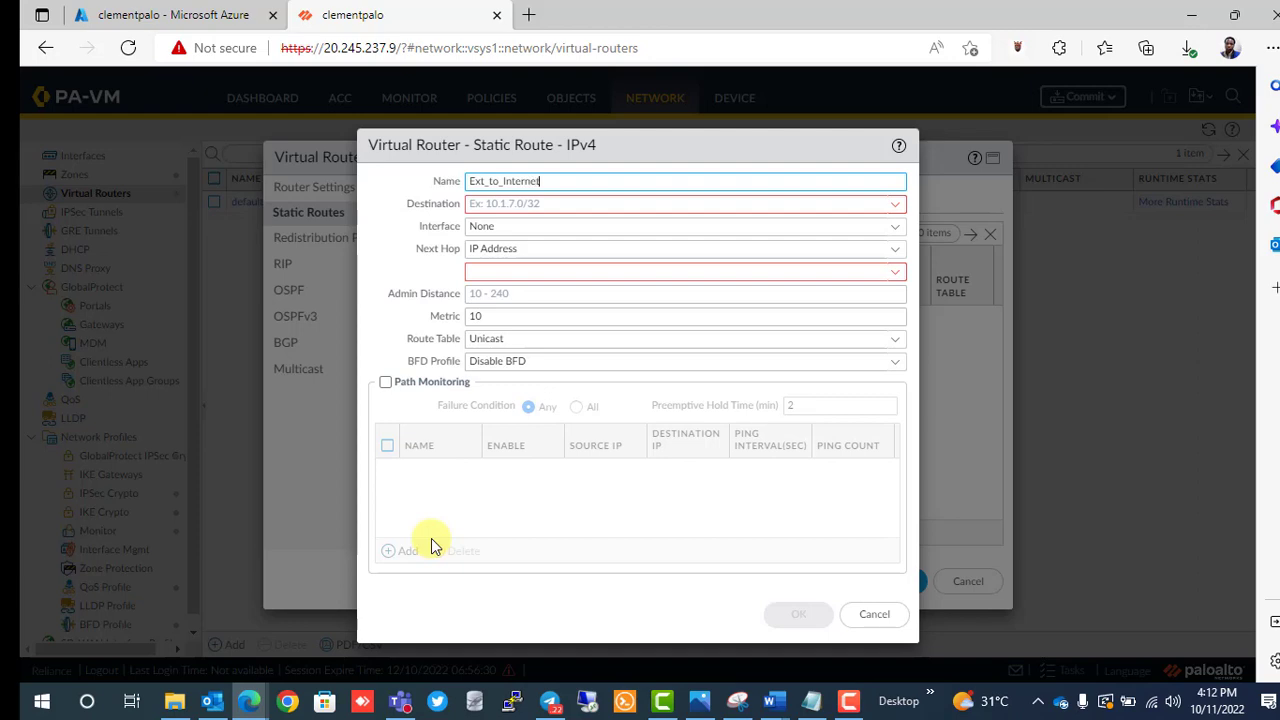
pyautogui.click(549, 205)
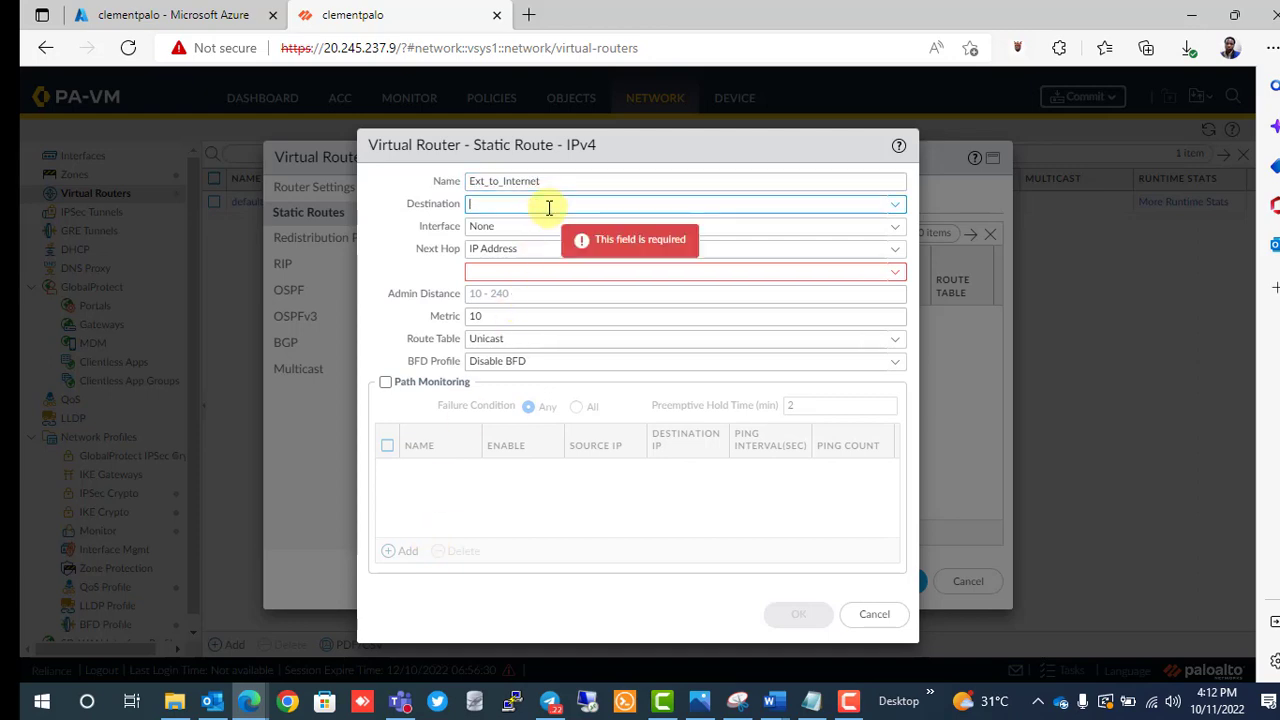
pyautogui.write('0.0.0.0/0')
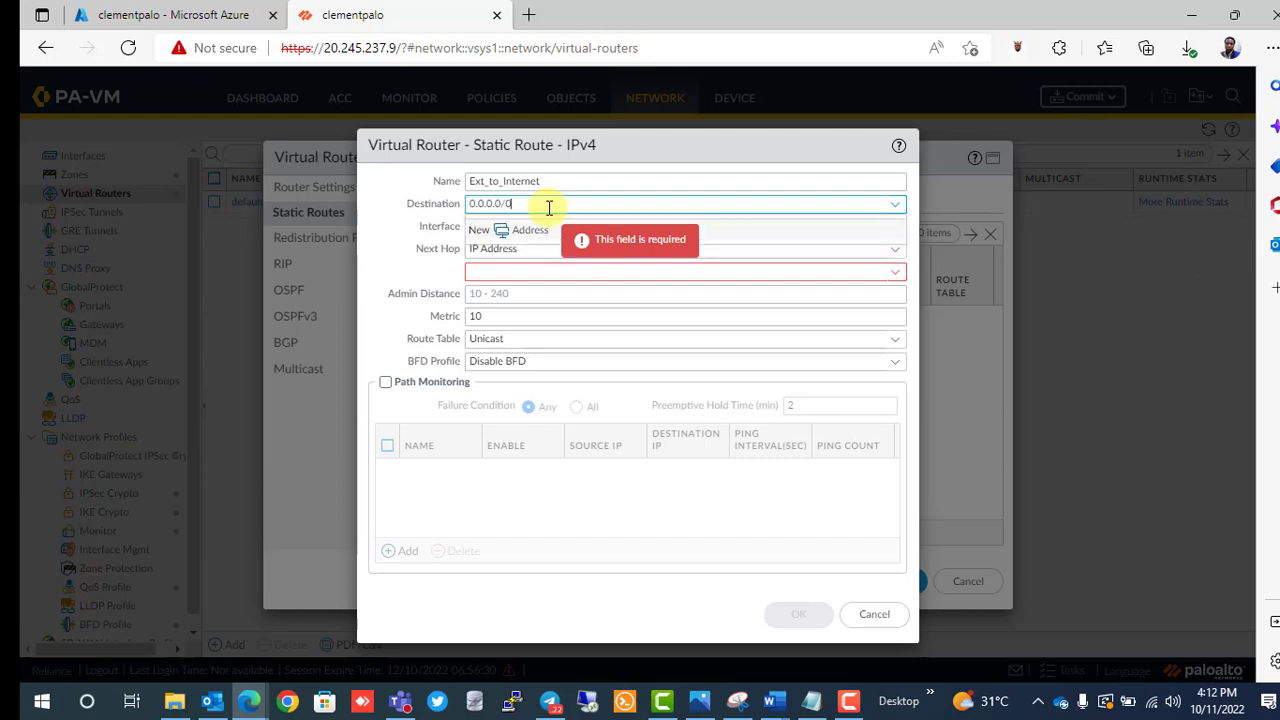
pyautogui.click(440, 277)
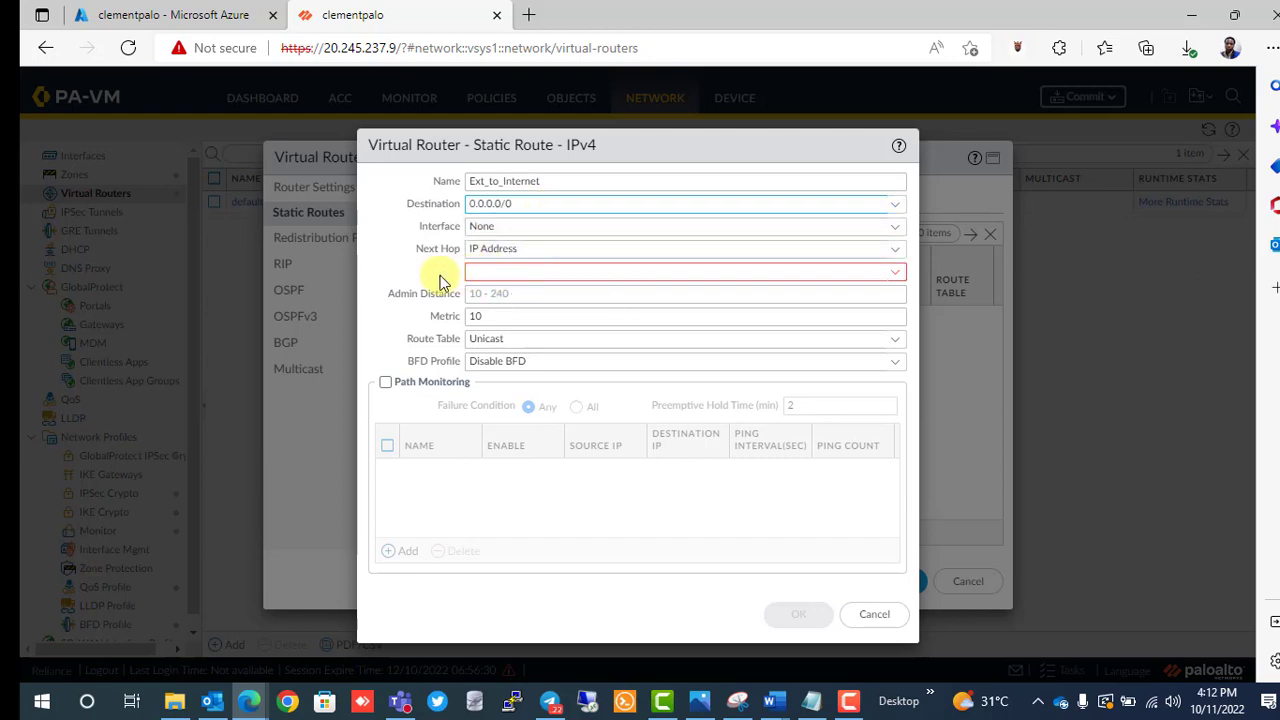
pyautogui.click(529, 228)
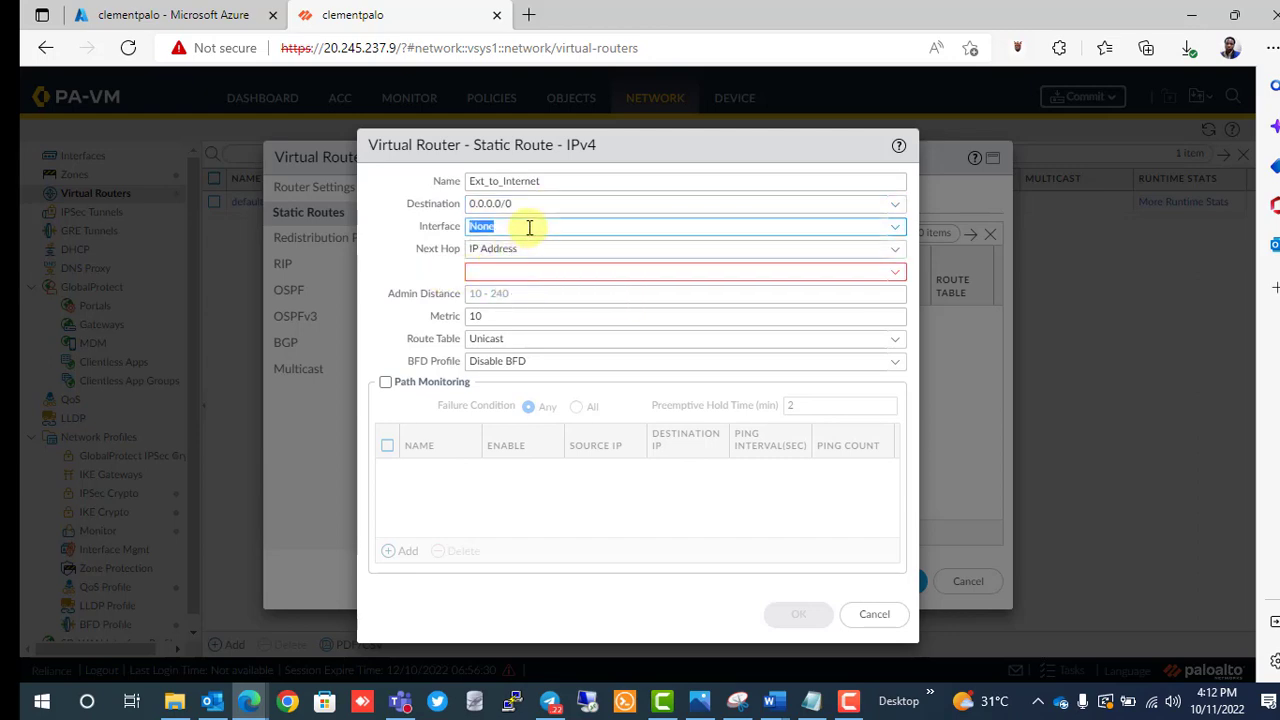
pyautogui.click(893, 229)
pyautogui.click(587, 273)
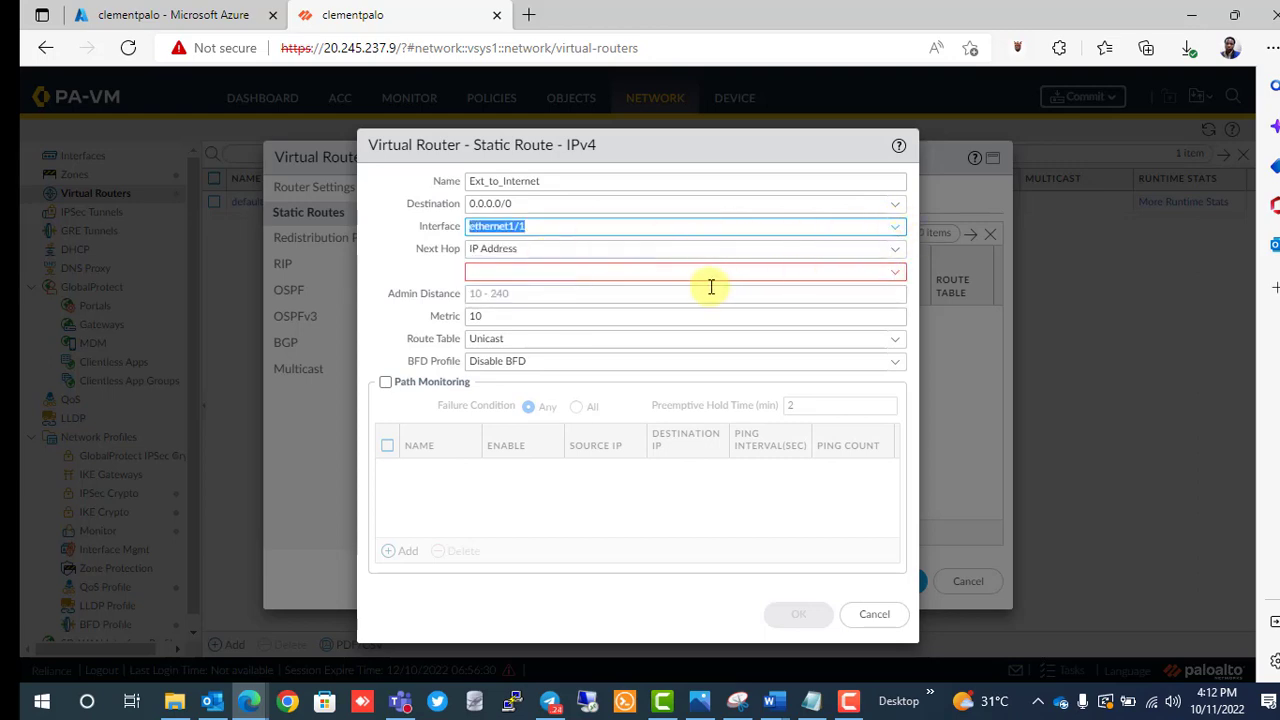
pyautogui.click(665, 271)
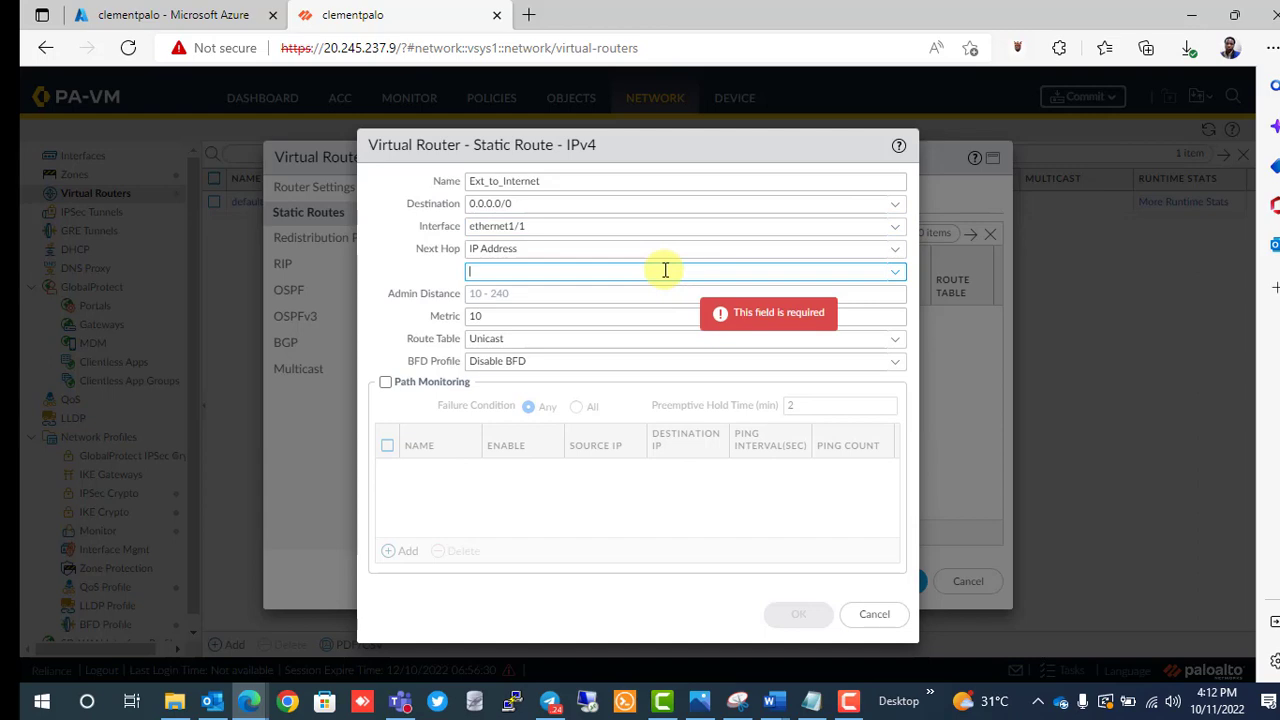
pyautogui.write('10.2')
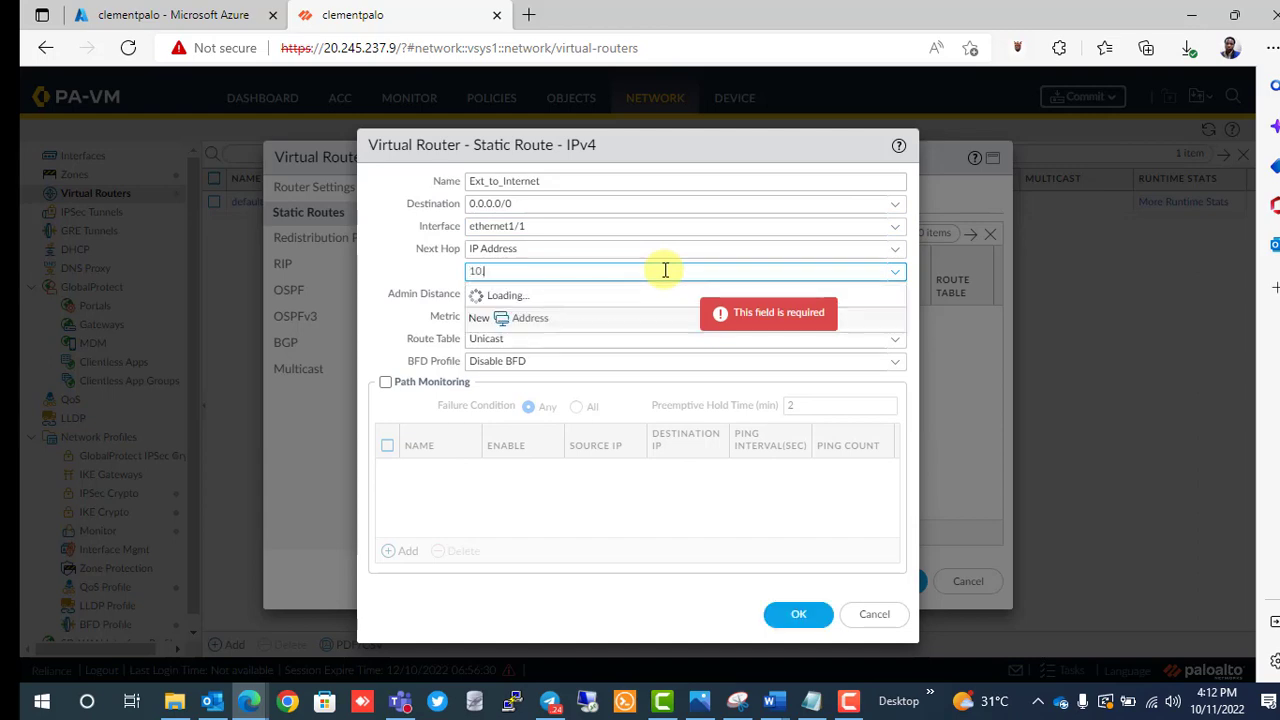
pyautogui.write('.1')
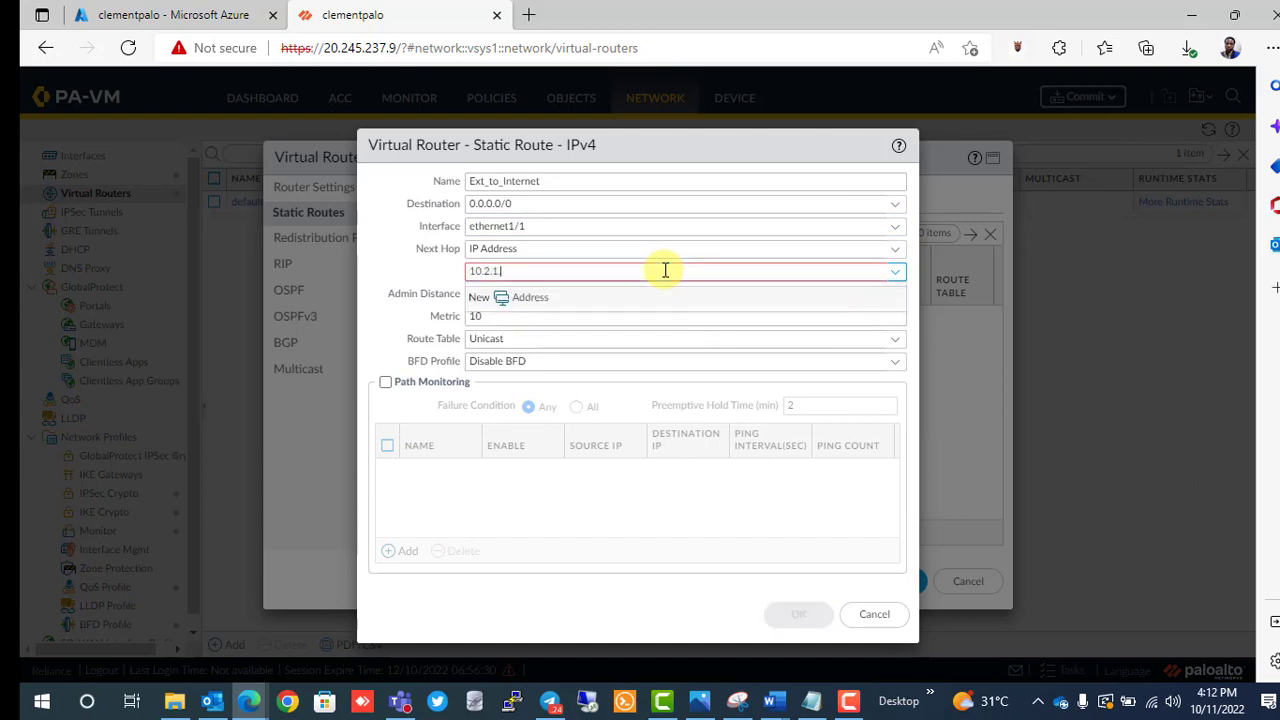
pyautogui.write('.1')
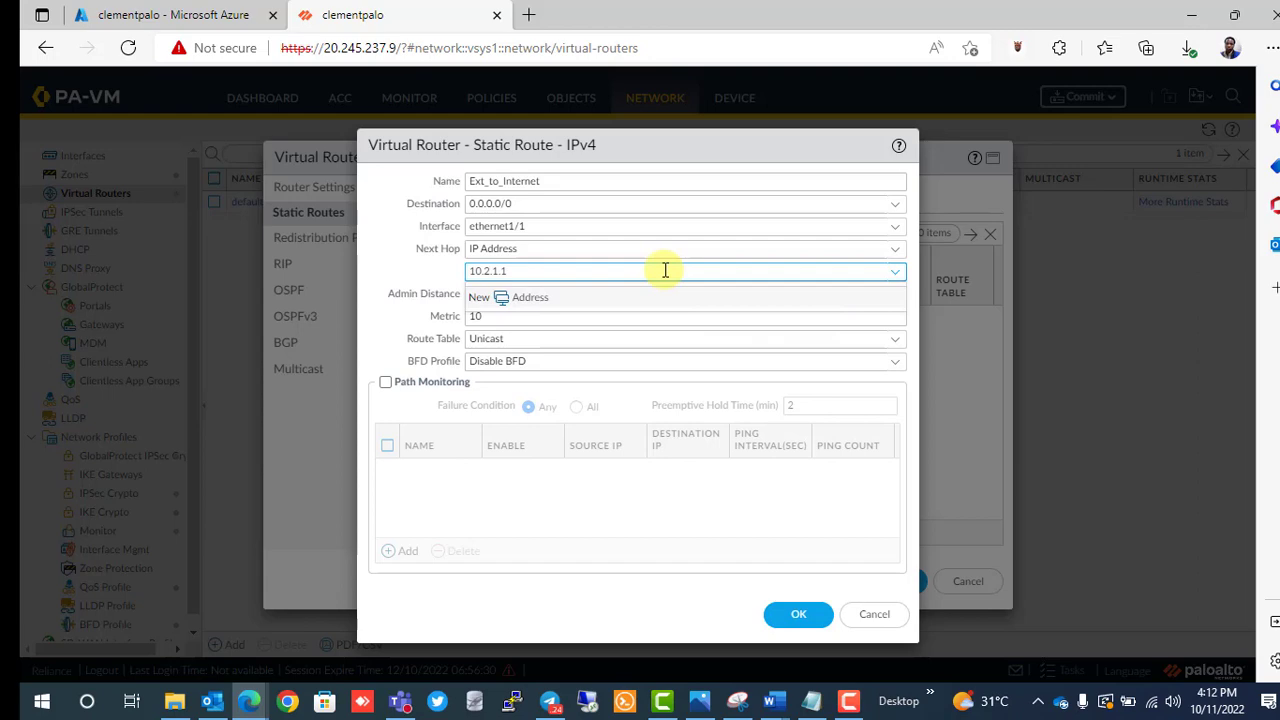
pyautogui.click(423, 270)
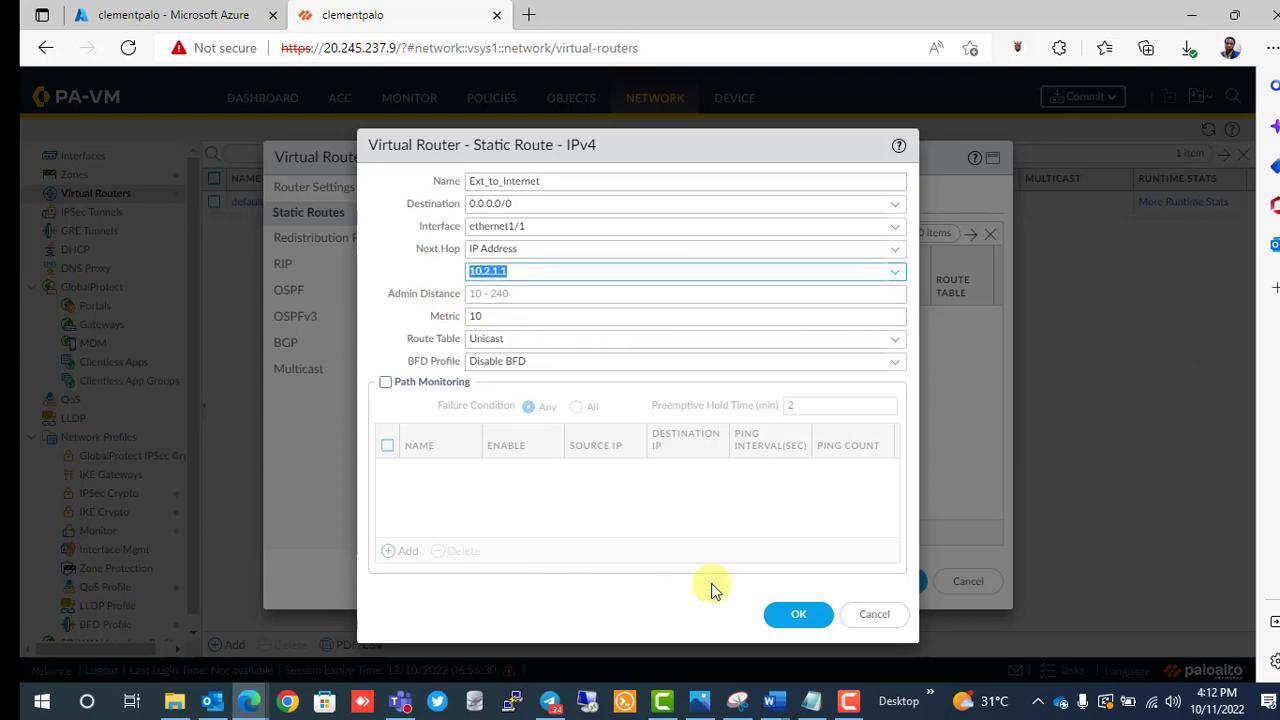
pyautogui.click(795, 617)
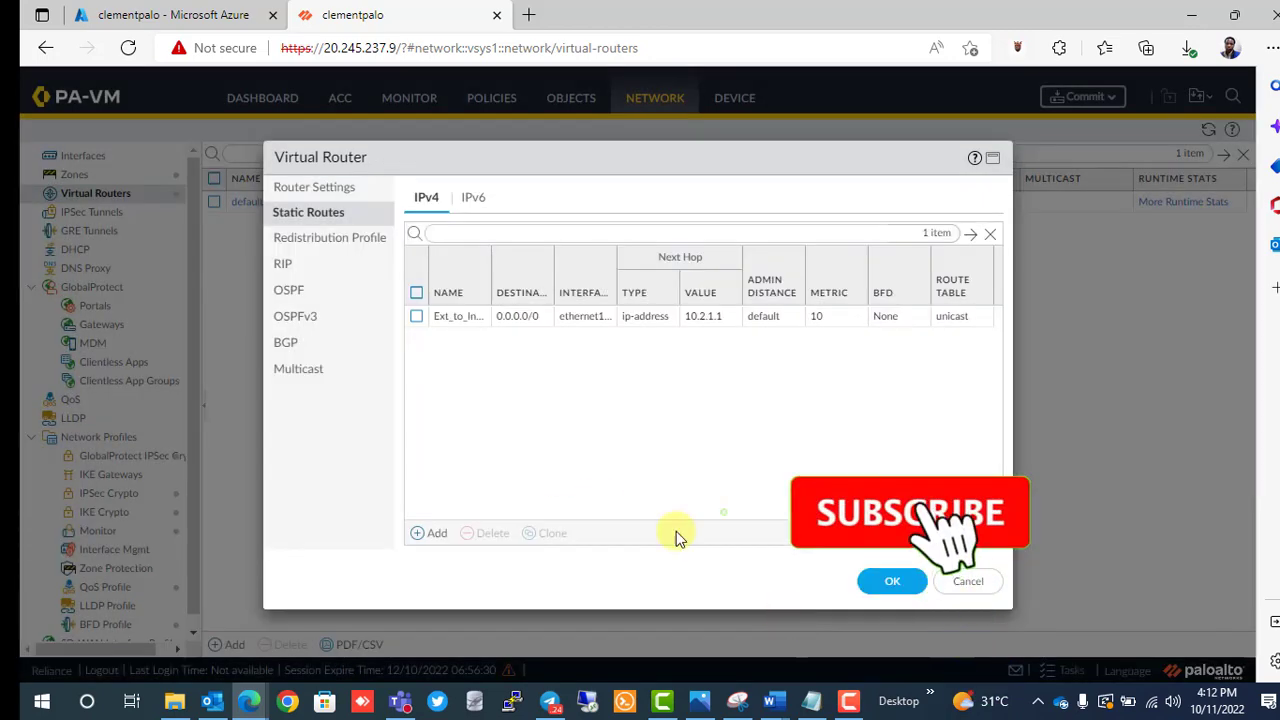
# Add a second static route named Ext_to_Internal with destination 10.2.2.0/24.
pyautogui.click(430, 535)
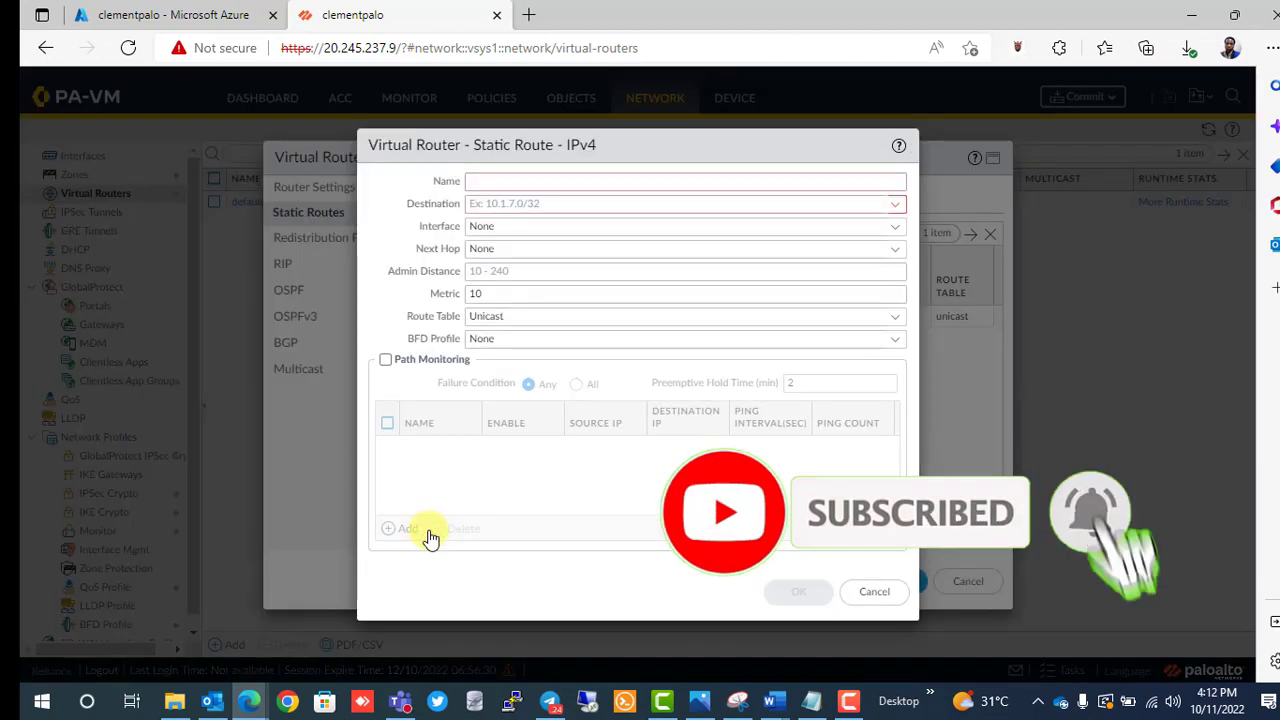
pyautogui.write('Externa')
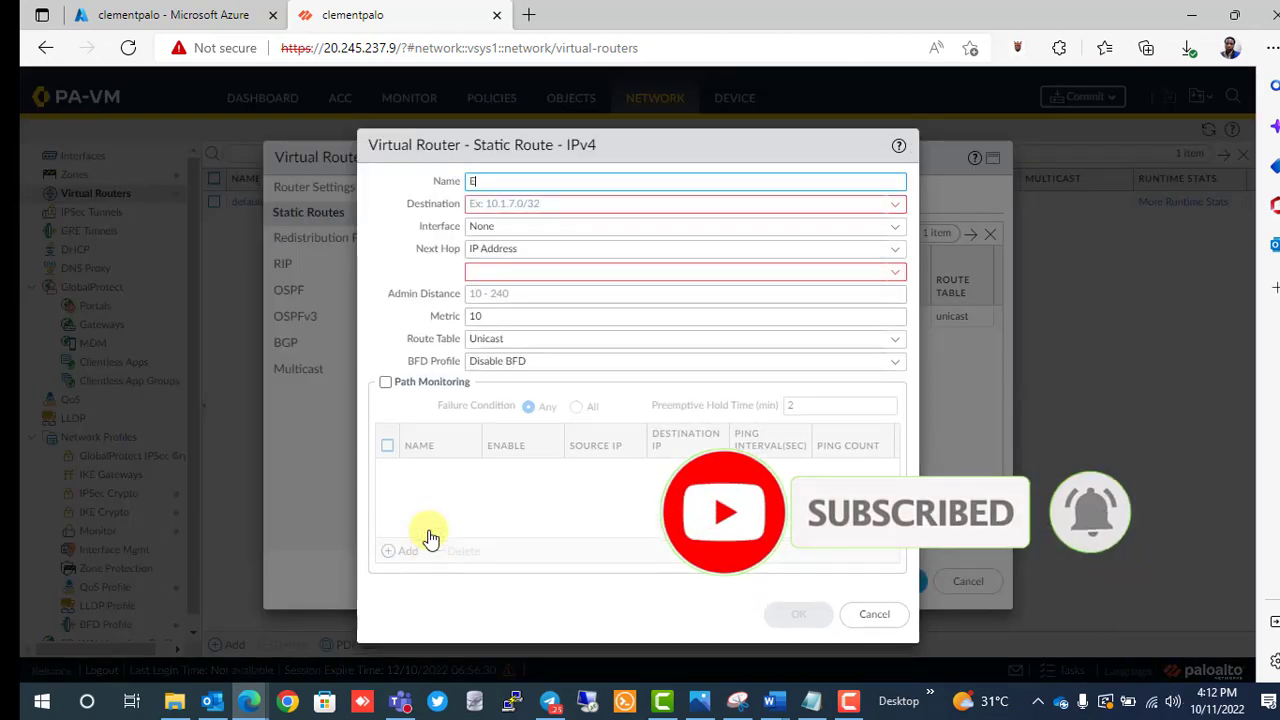
pyautogui.press('BackSpace')
pyautogui.press('BackSpace')
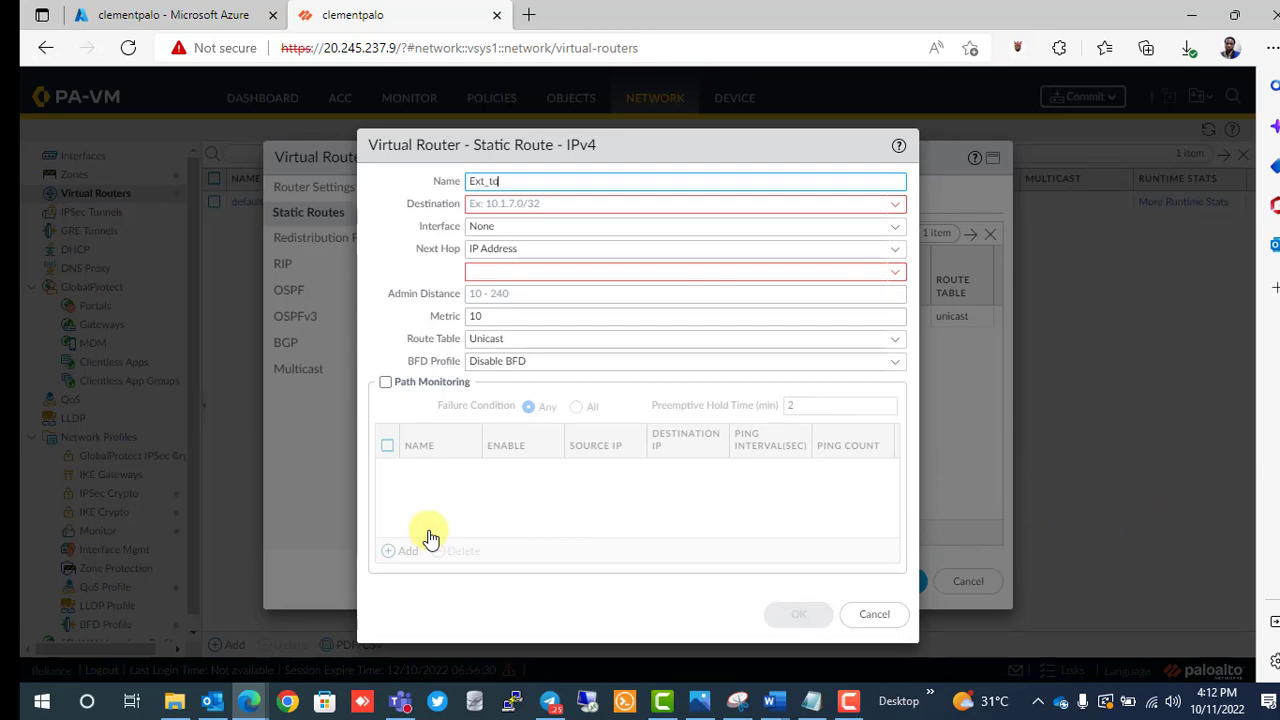
pyautogui.write('_to_Internal')
pyautogui.click(540, 207)
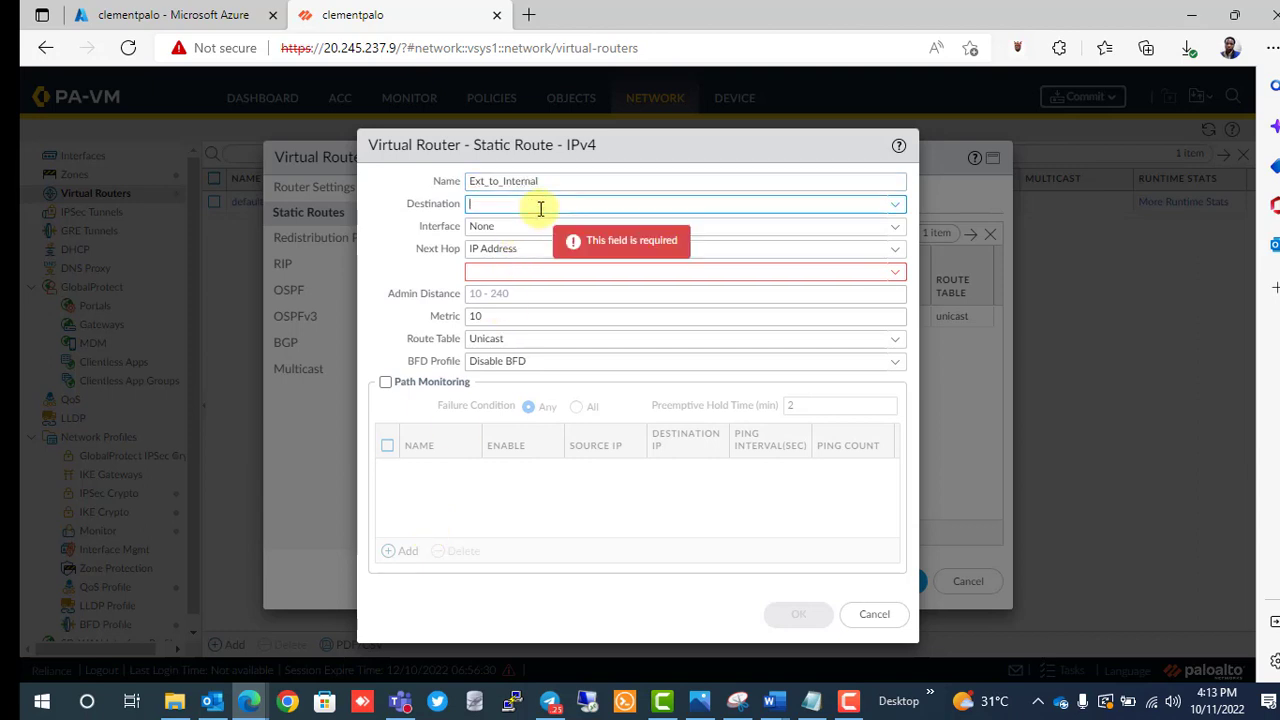
pyautogui.write('10')
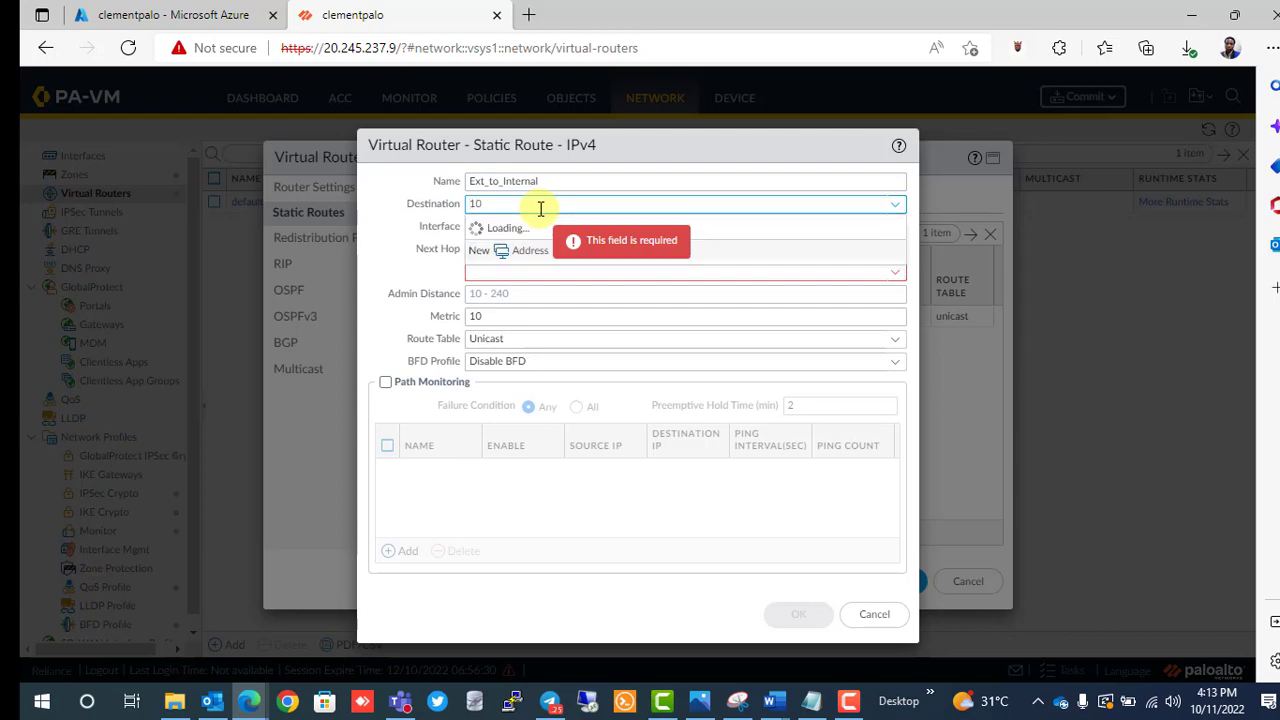
pyautogui.write('.2.2.0/24')
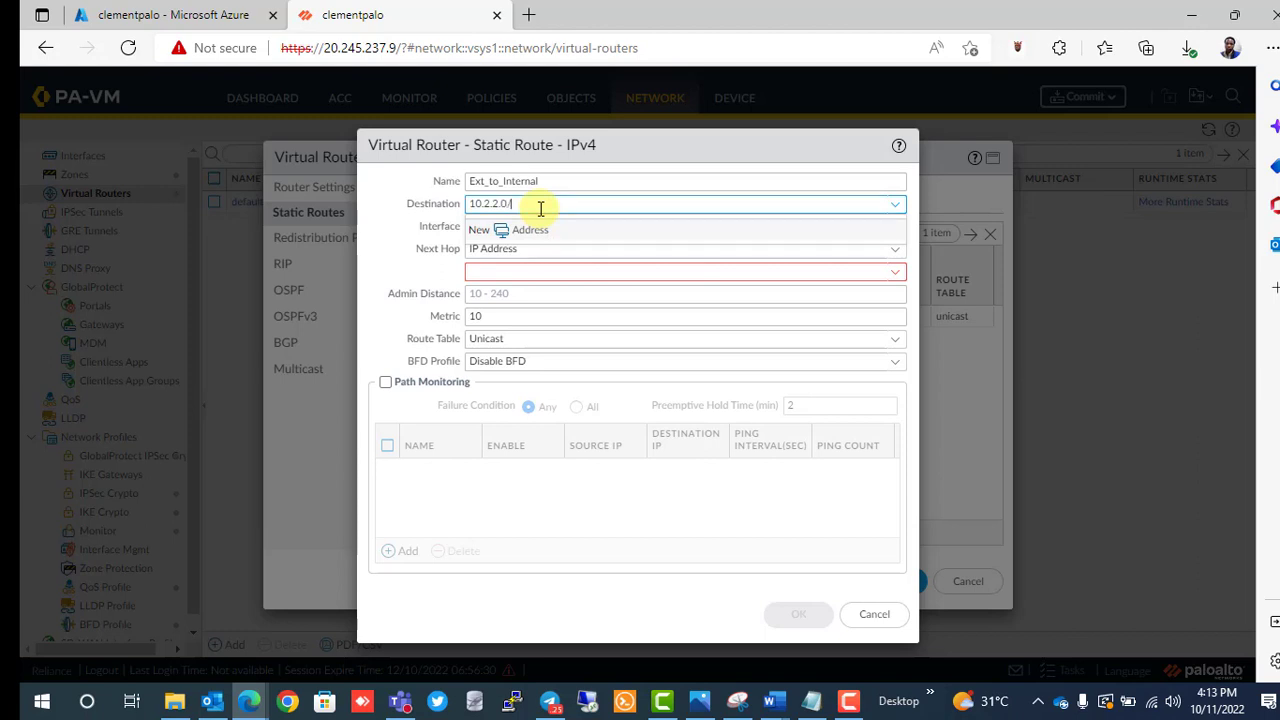
pyautogui.click(392, 300)
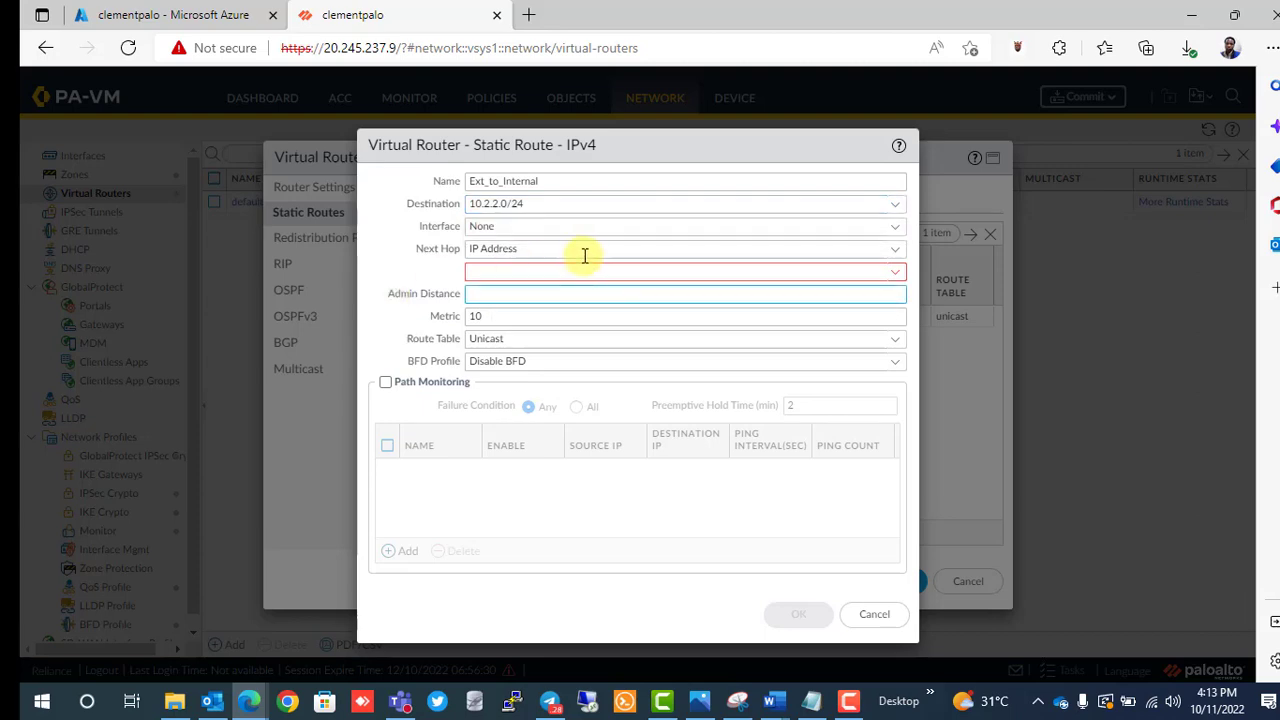
# Route it out ethernet1/1 with next hop Next VR default, and save the route.
pyautogui.click(540, 227)
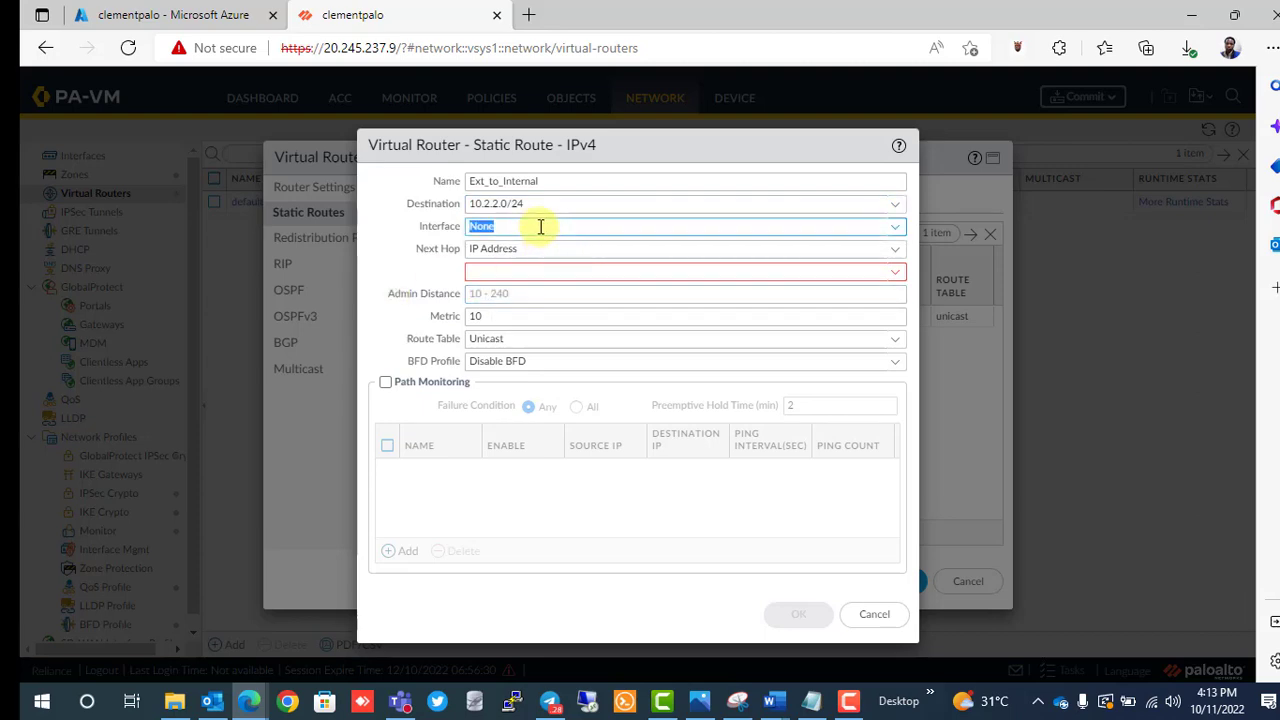
pyautogui.click(893, 229)
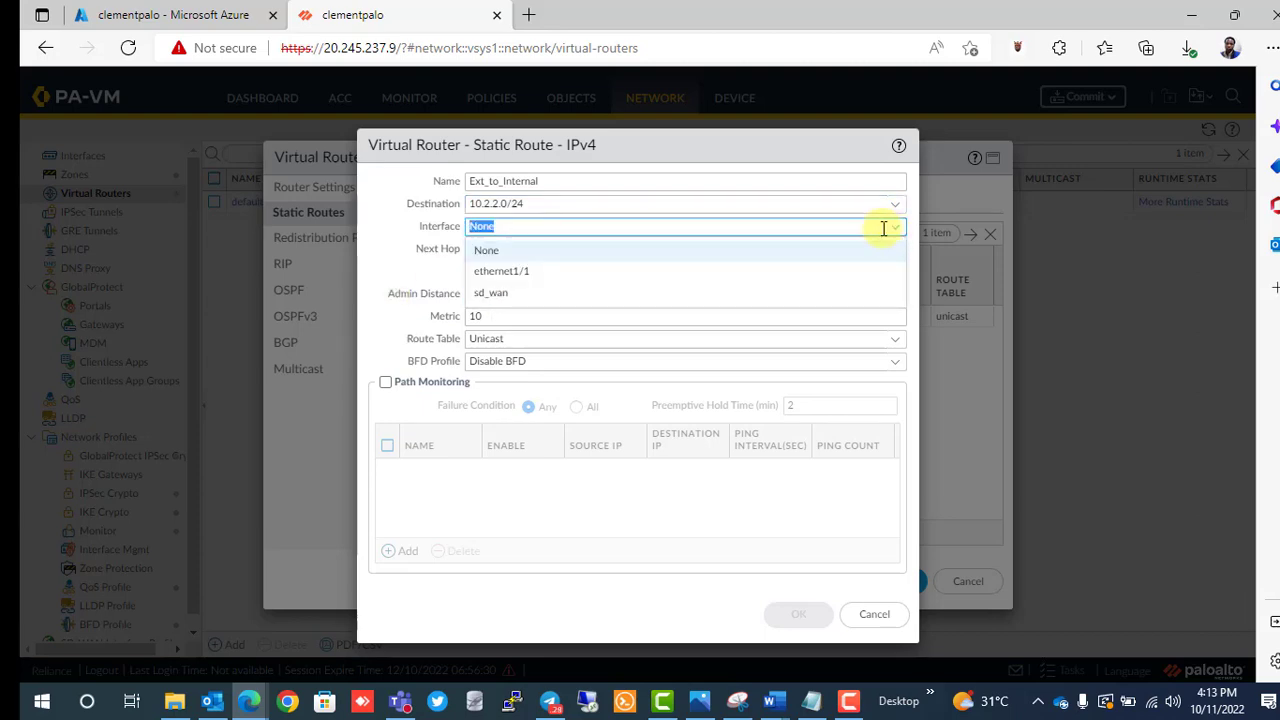
pyautogui.click(714, 278)
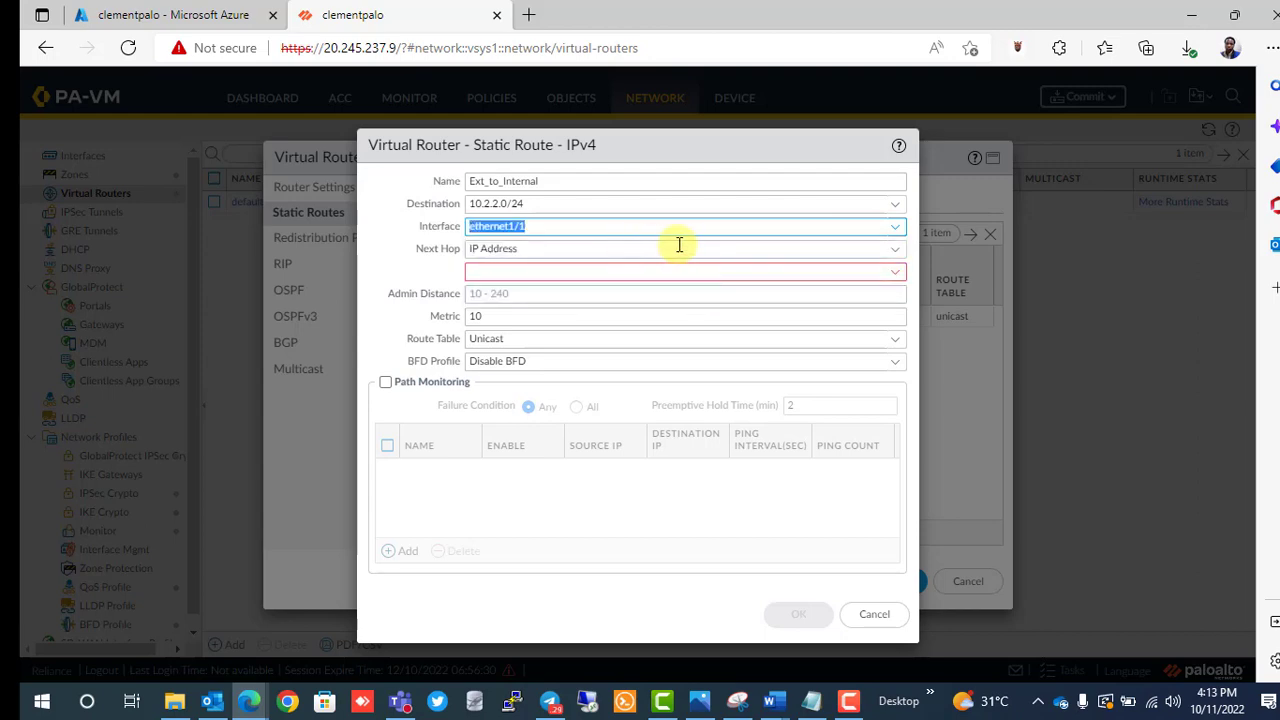
pyautogui.click(680, 246)
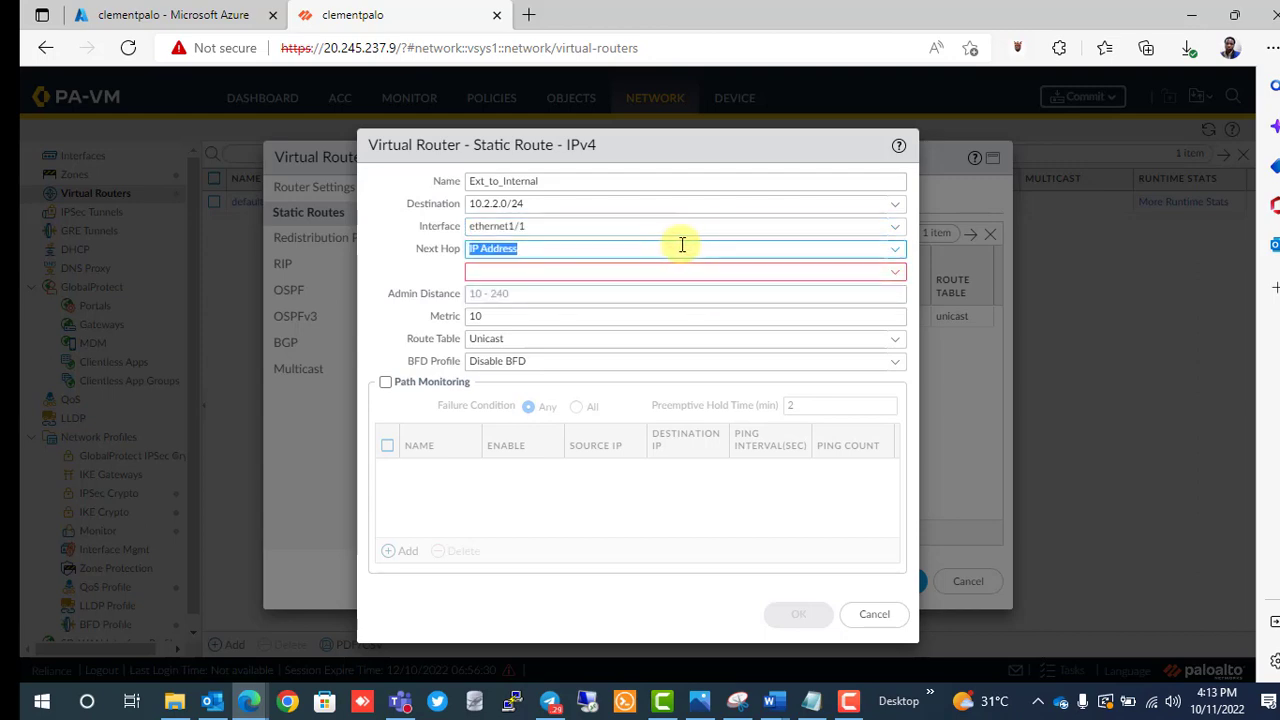
pyautogui.click(897, 252)
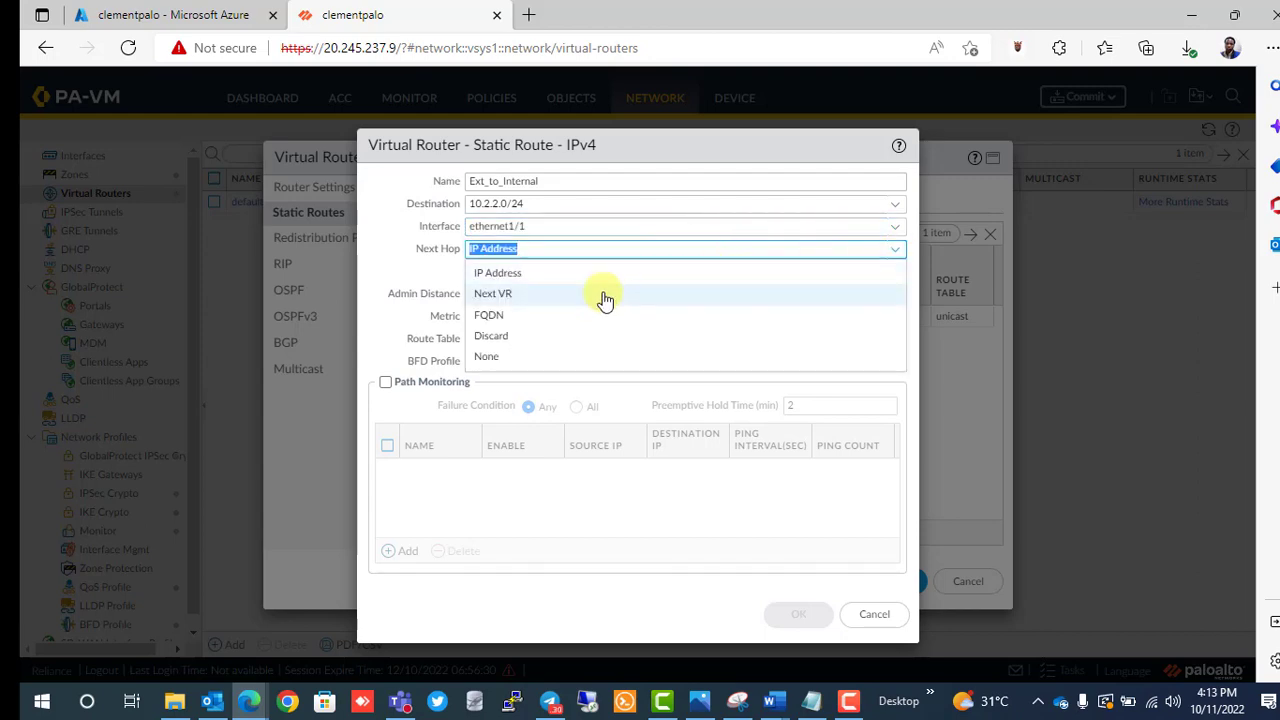
pyautogui.click(533, 298)
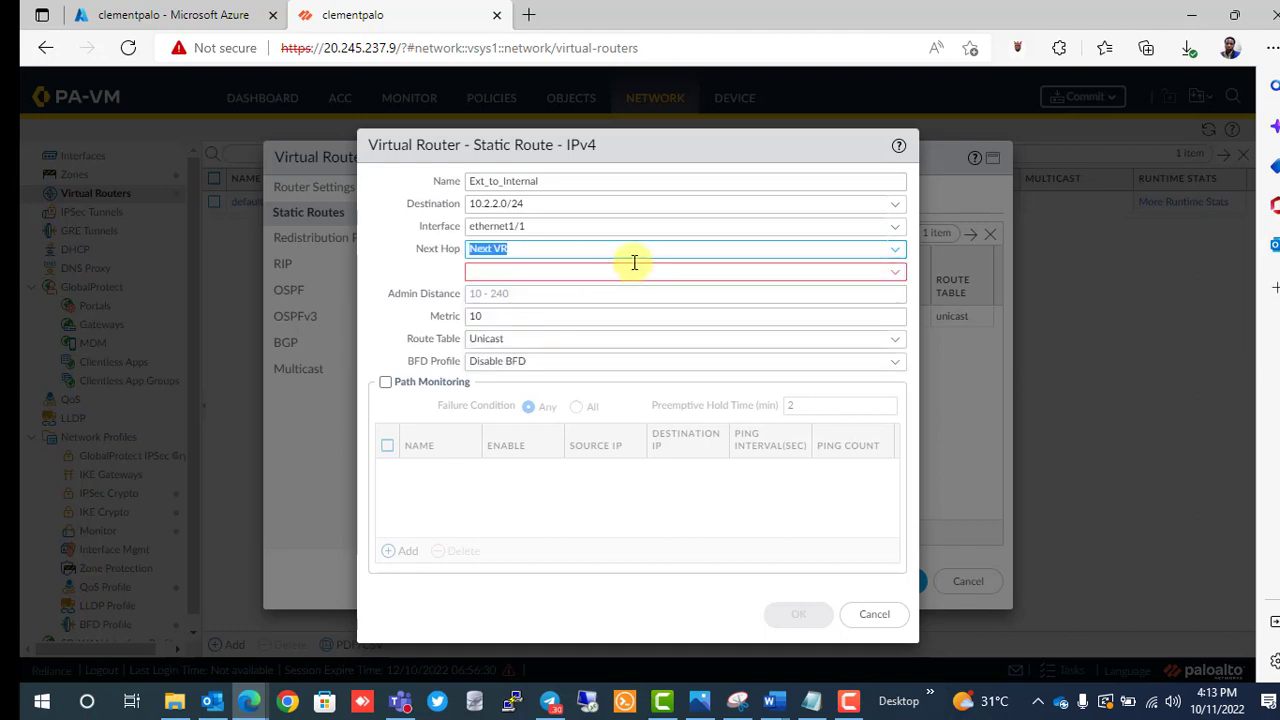
pyautogui.click(902, 284)
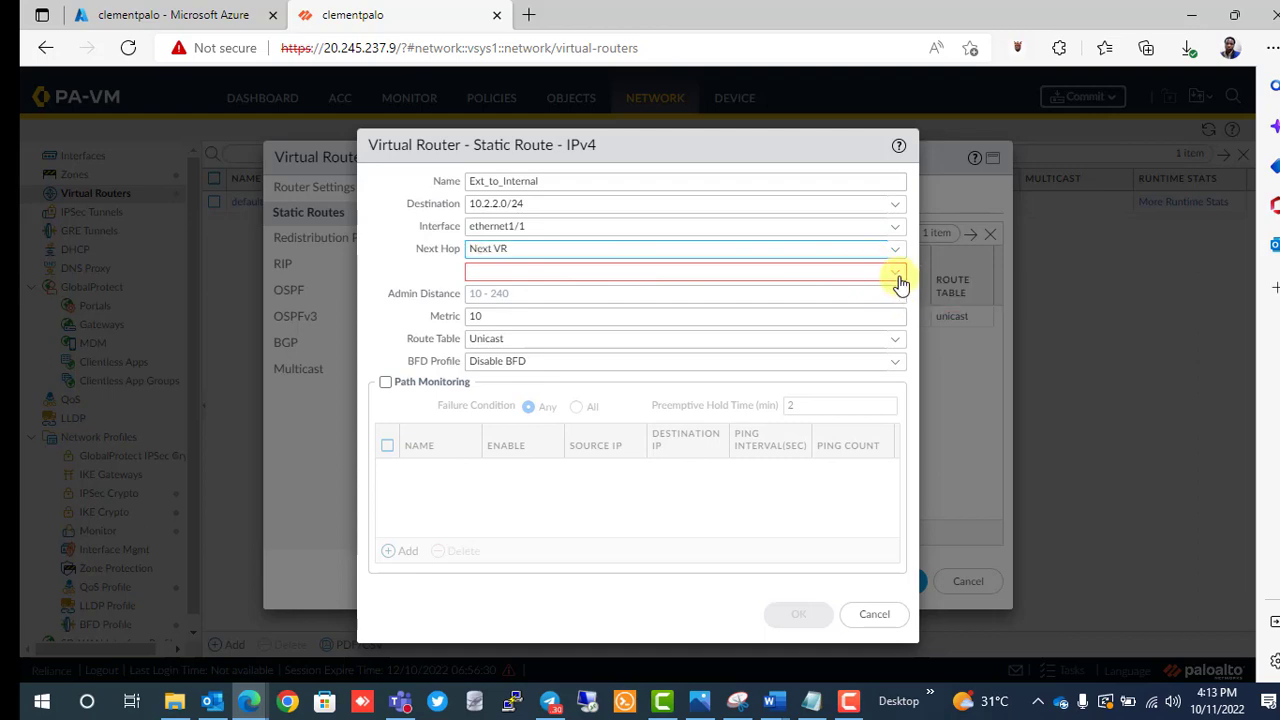
pyautogui.click(668, 298)
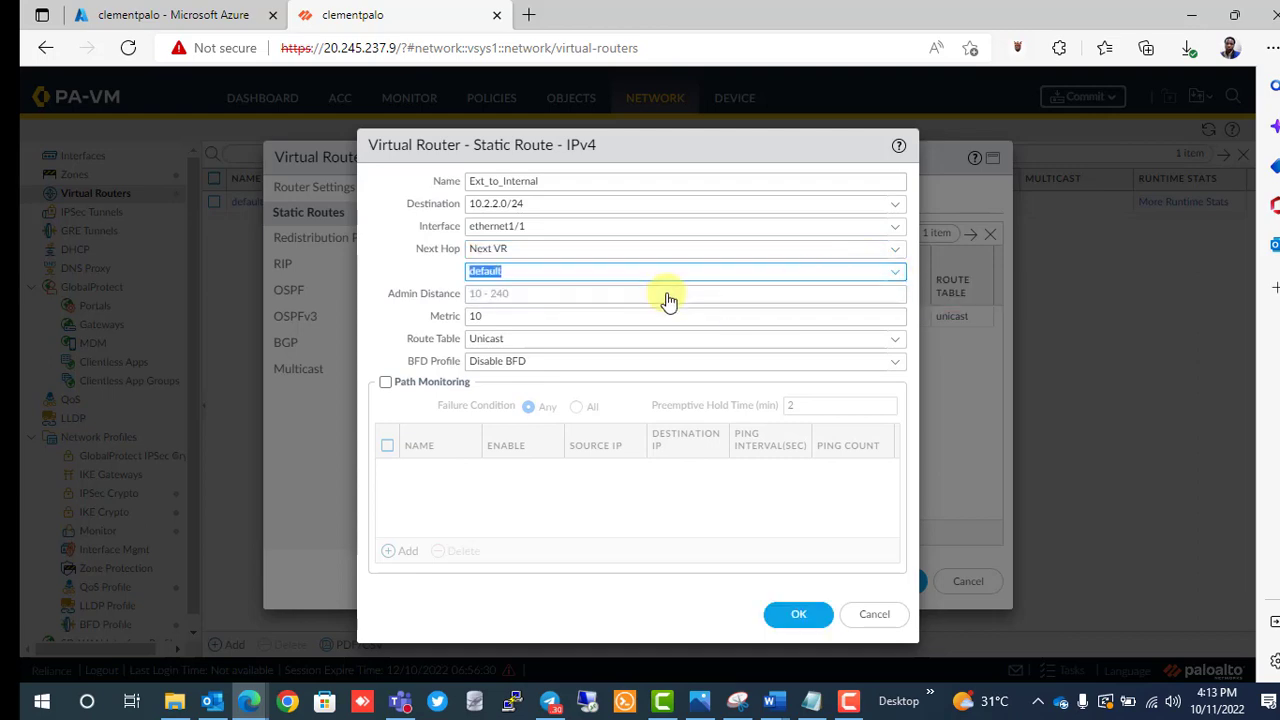
pyautogui.click(806, 616)
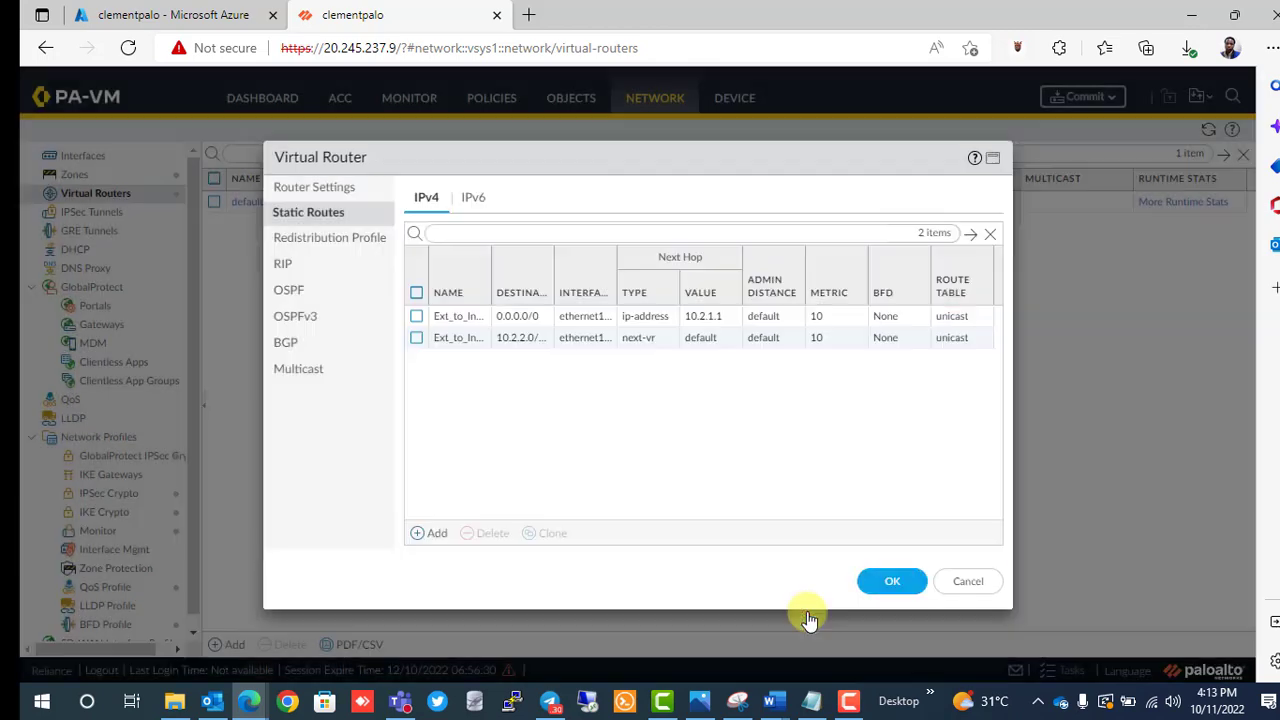
# Save the External router, then create virtual router Internal with interface ethernet1/2.
pyautogui.click(885, 583)
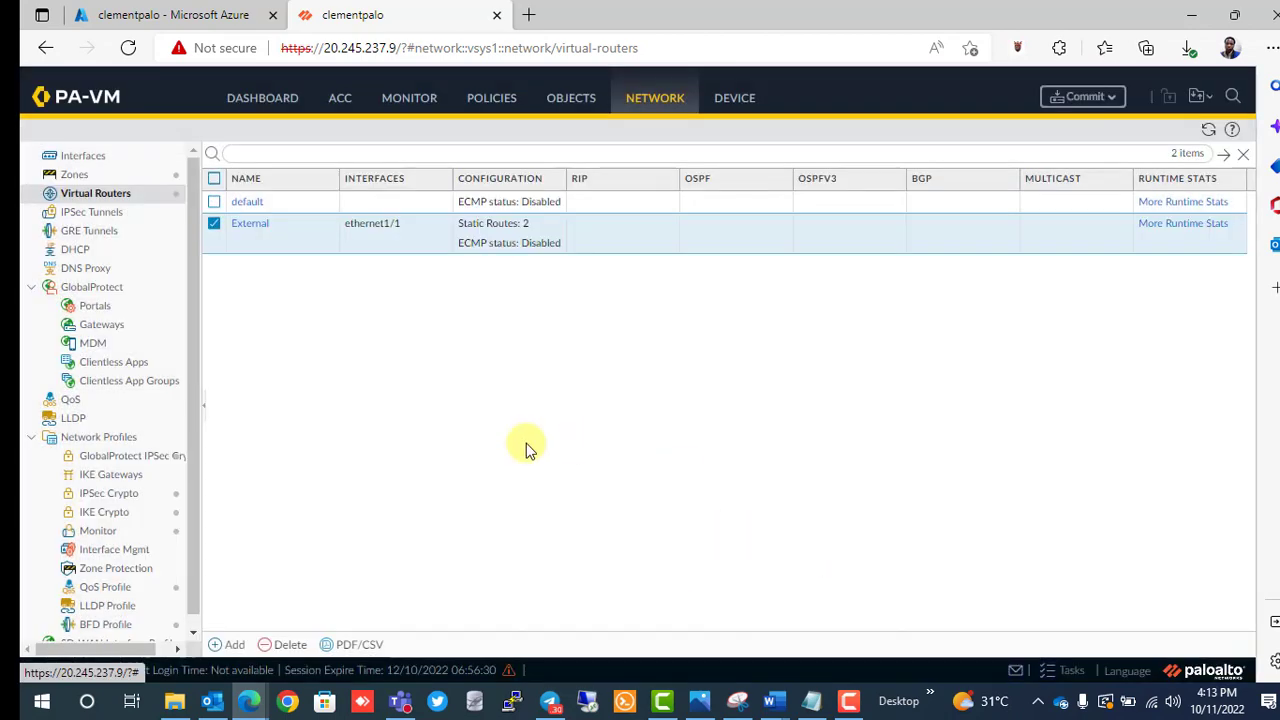
pyautogui.click(226, 646)
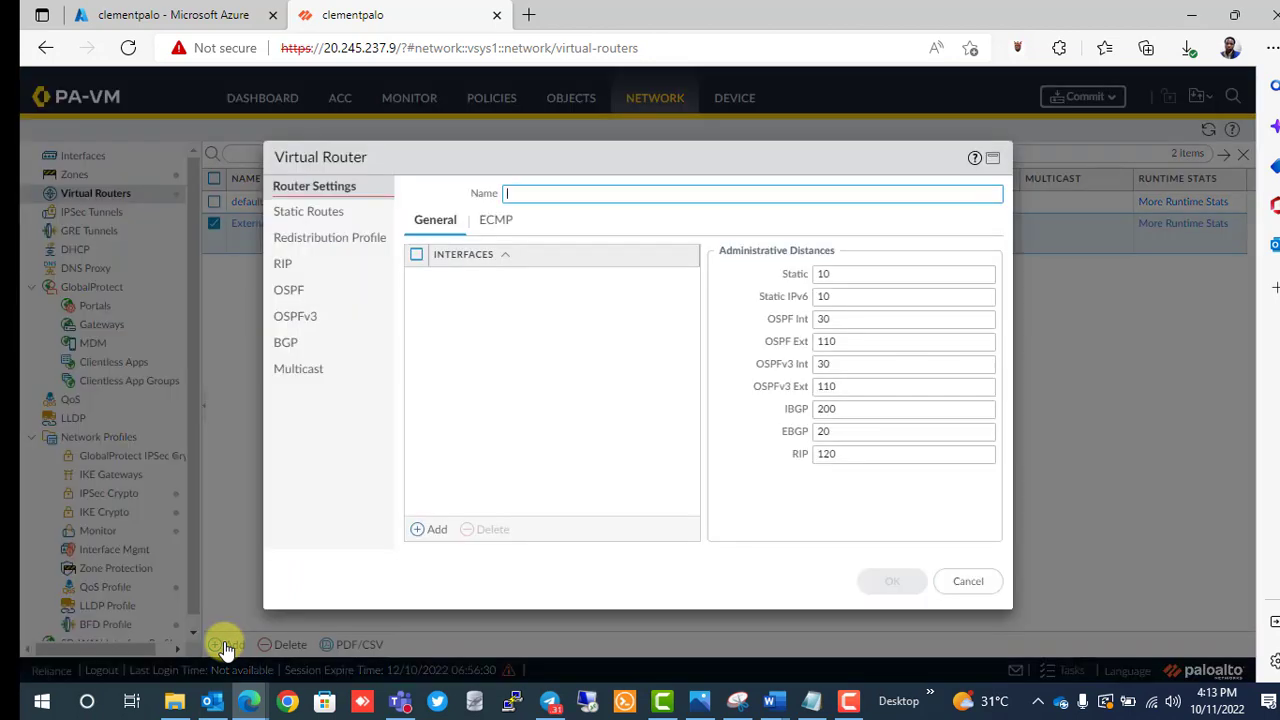
pyautogui.write('Internal')
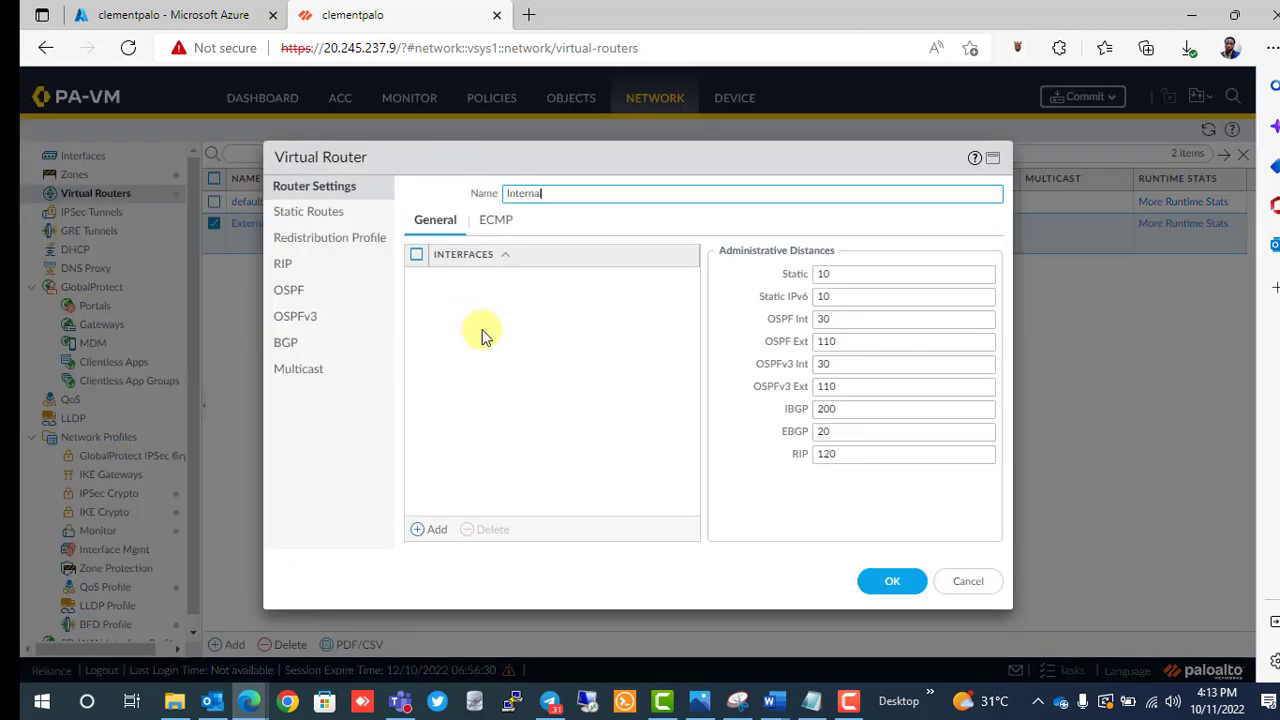
pyautogui.click(428, 530)
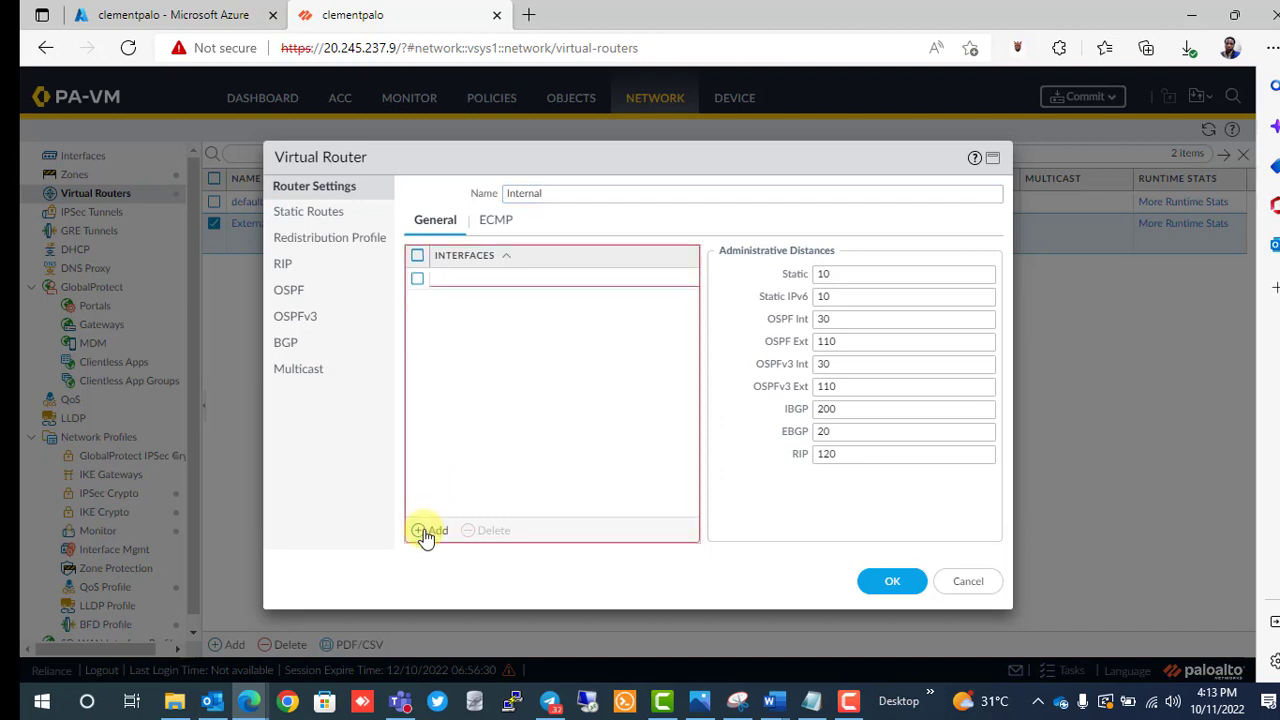
pyautogui.click(483, 302)
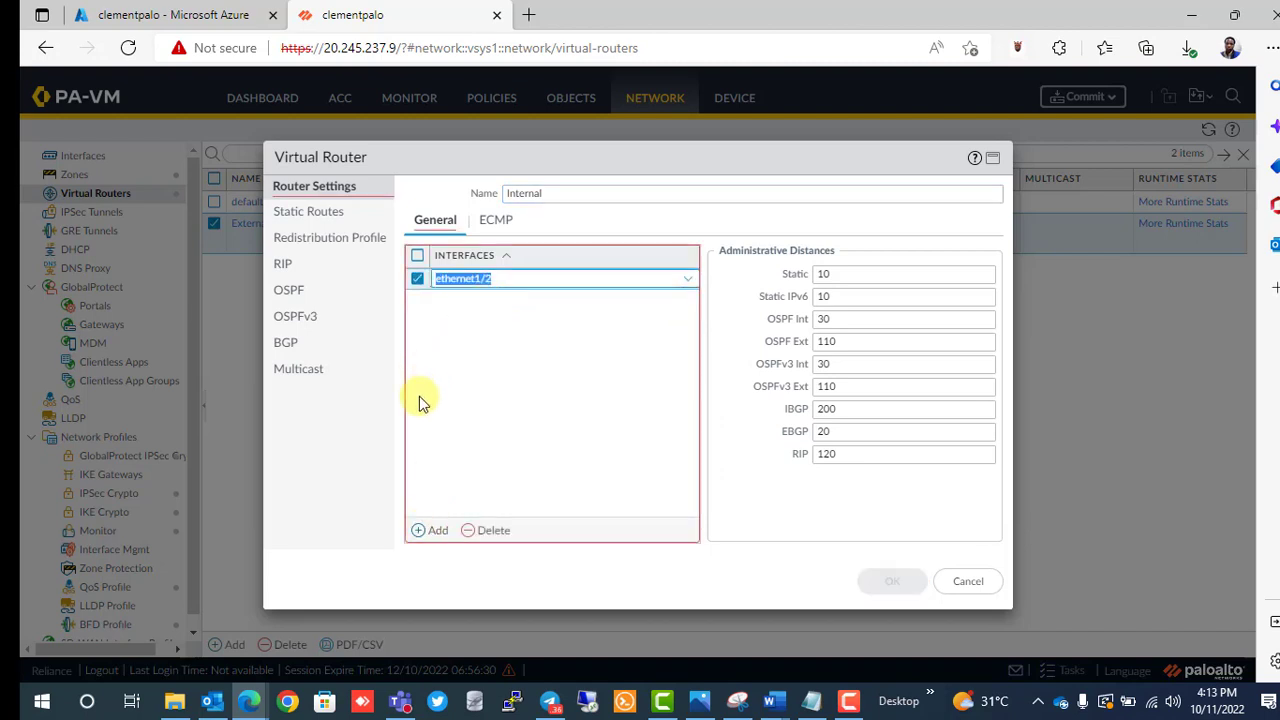
pyautogui.click(314, 216)
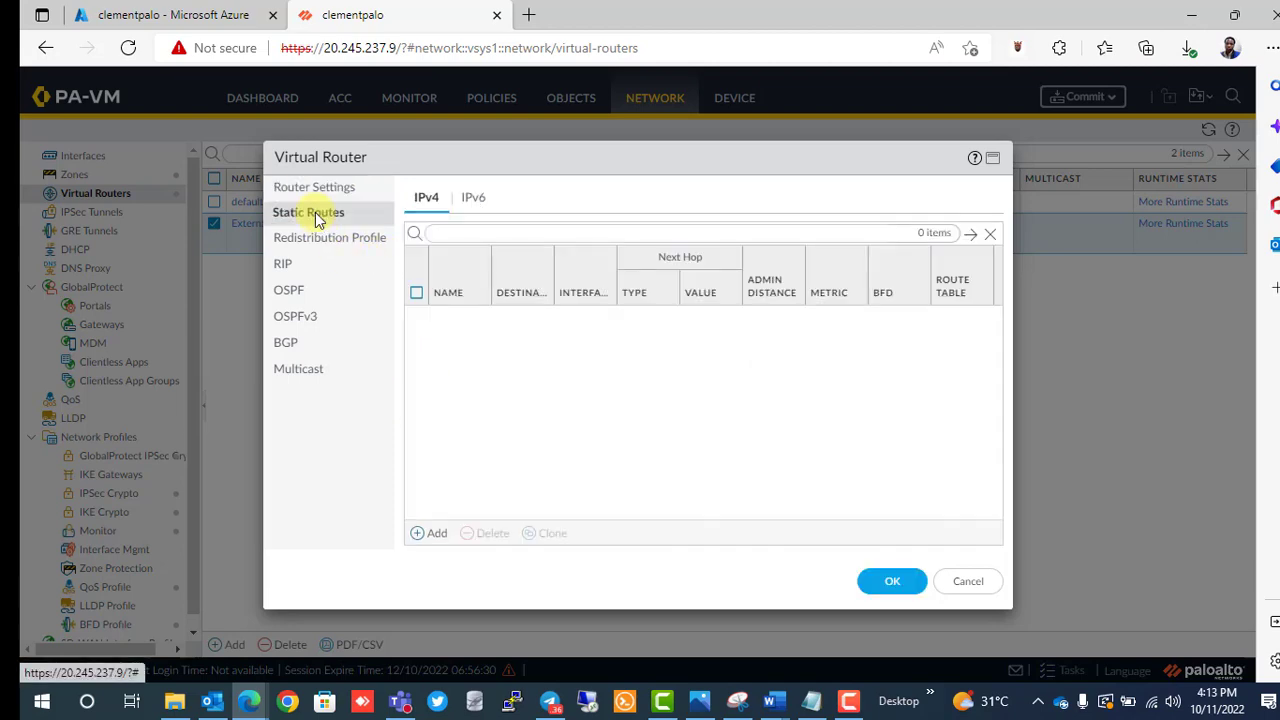
# Add static route Internal_To_External with destination 0.0.0.0/24.
pyautogui.click(426, 535)
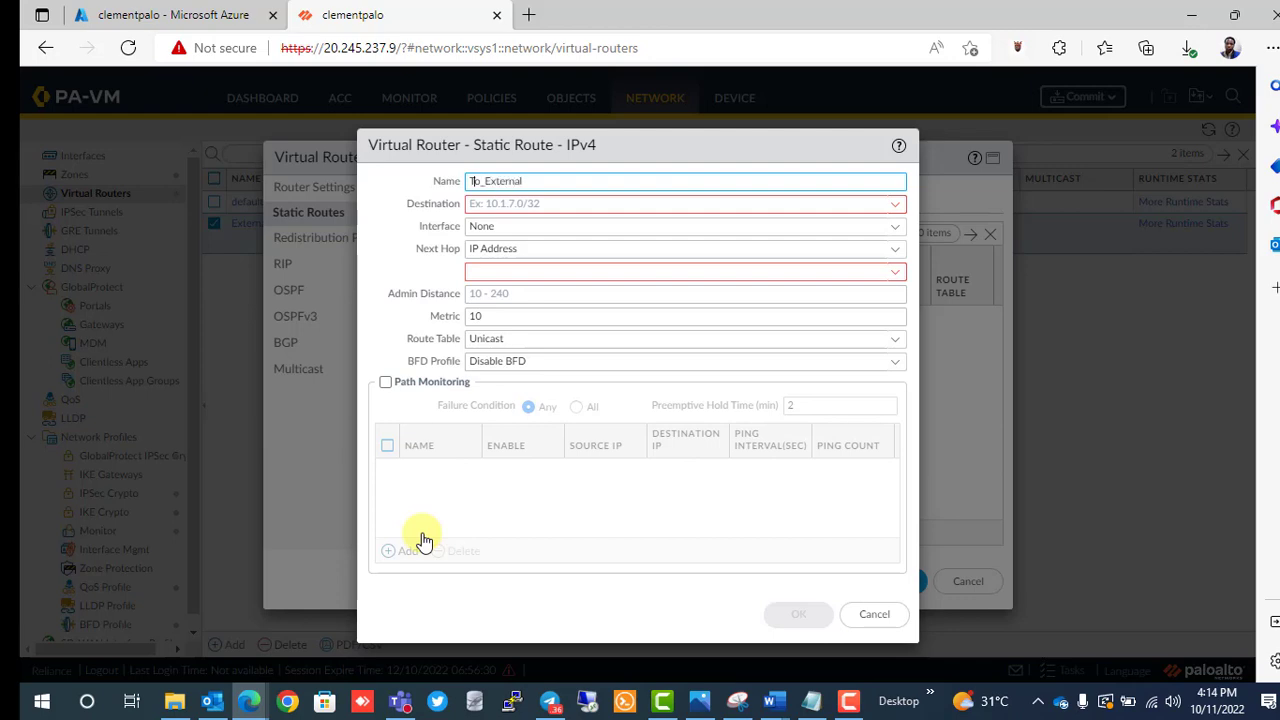
pyautogui.write('Internal_')
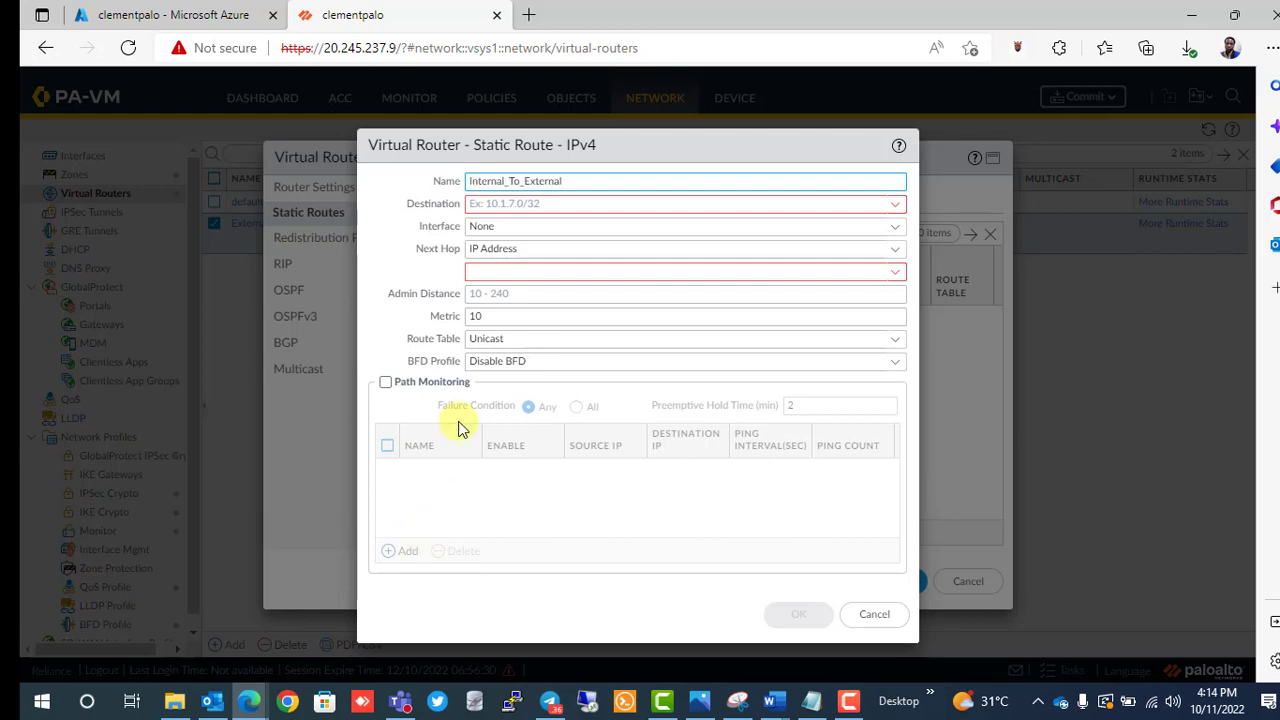
pyautogui.press('Tab')
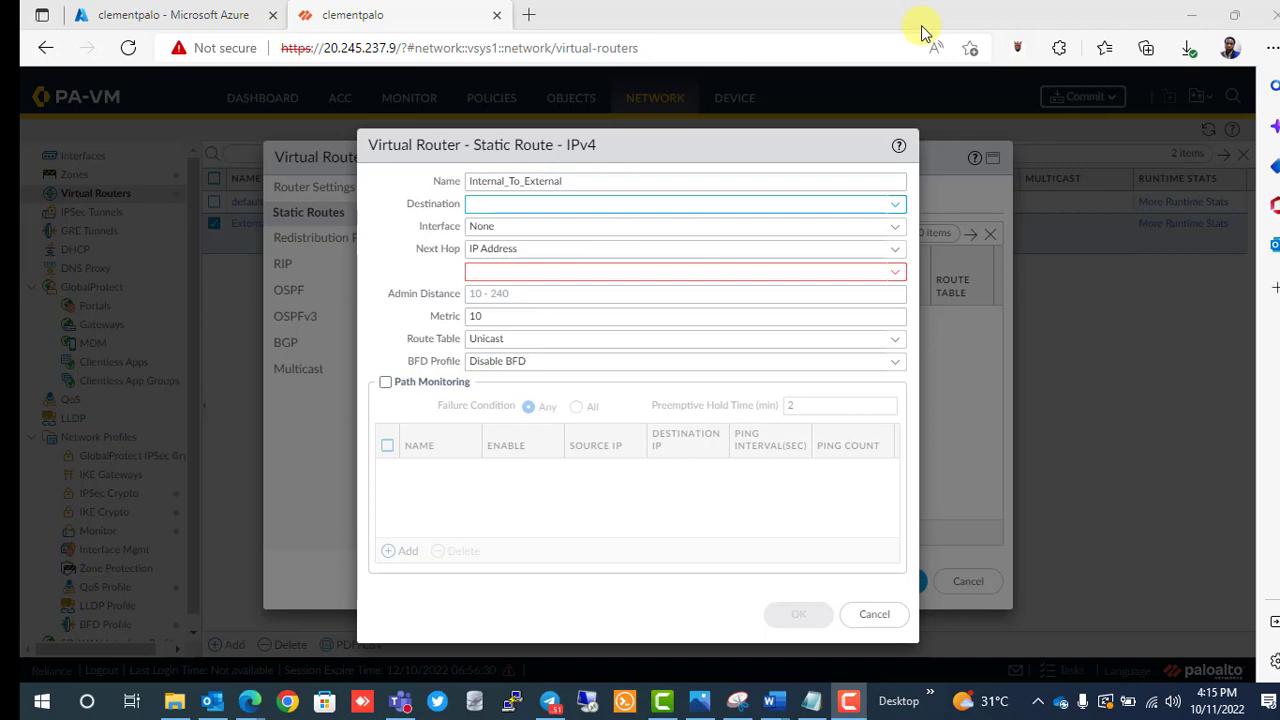
pyautogui.click(519, 200)
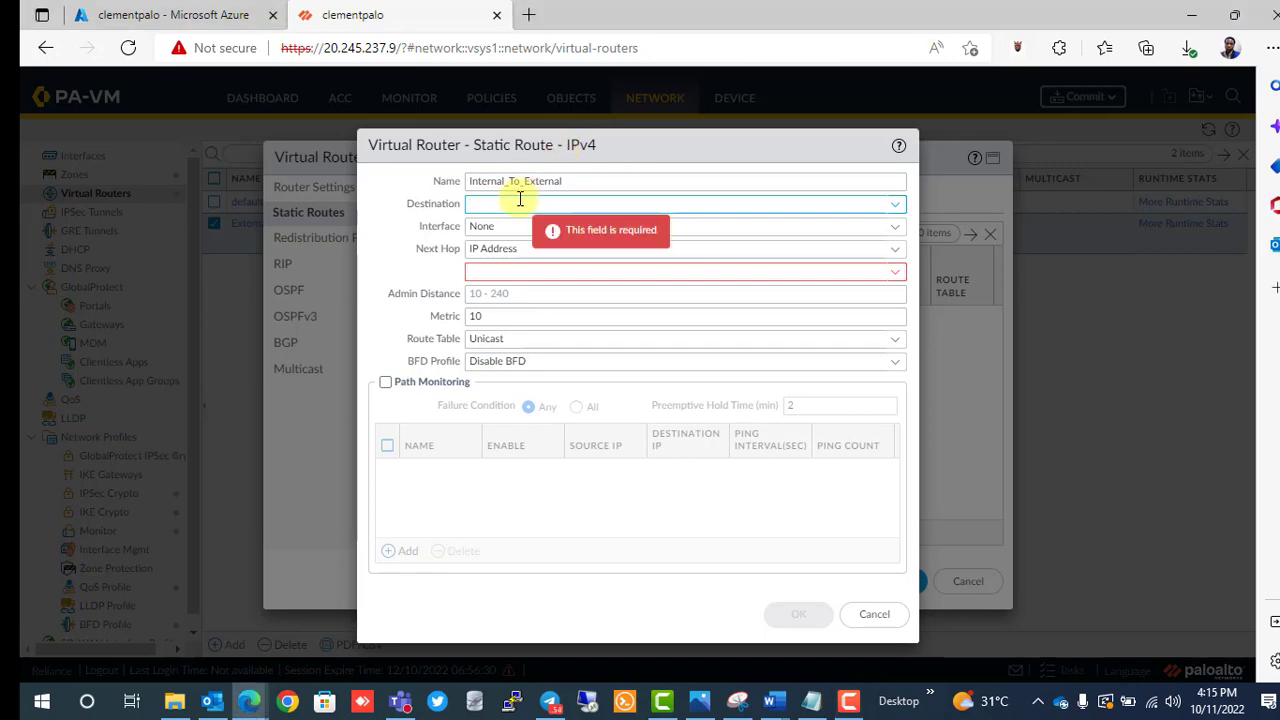
pyautogui.write('0.0.')
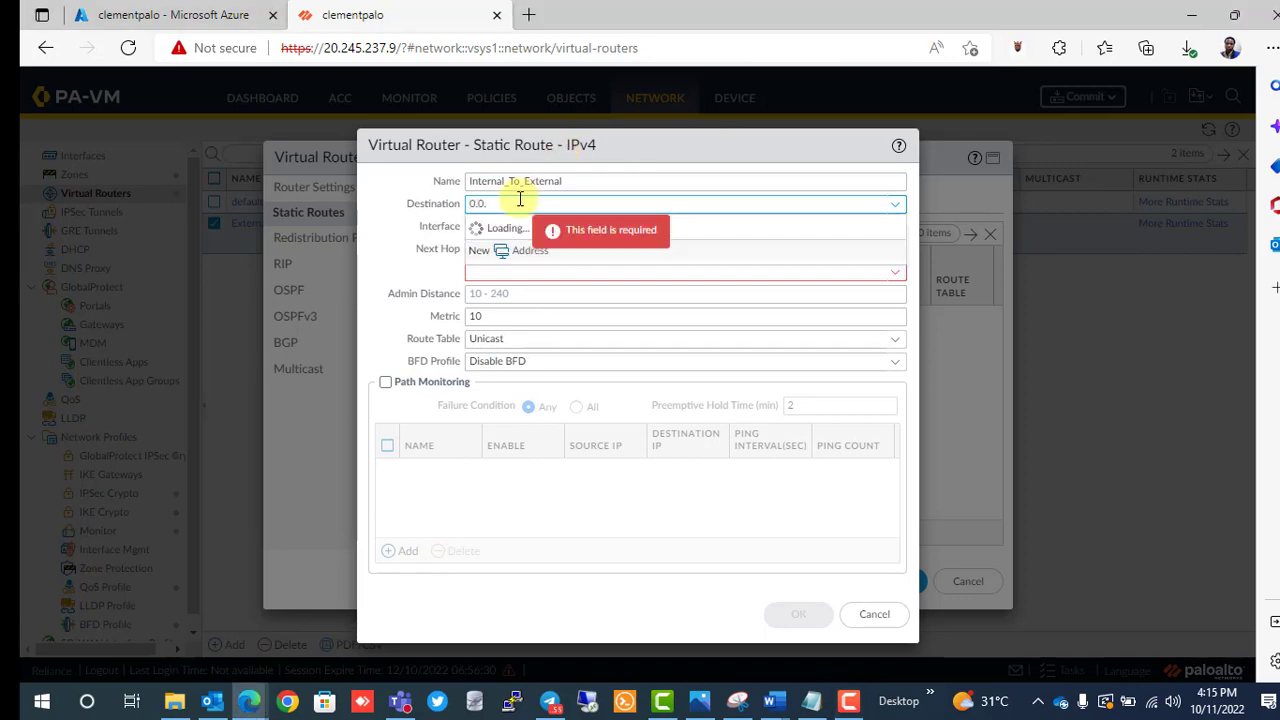
pyautogui.write('0.0')
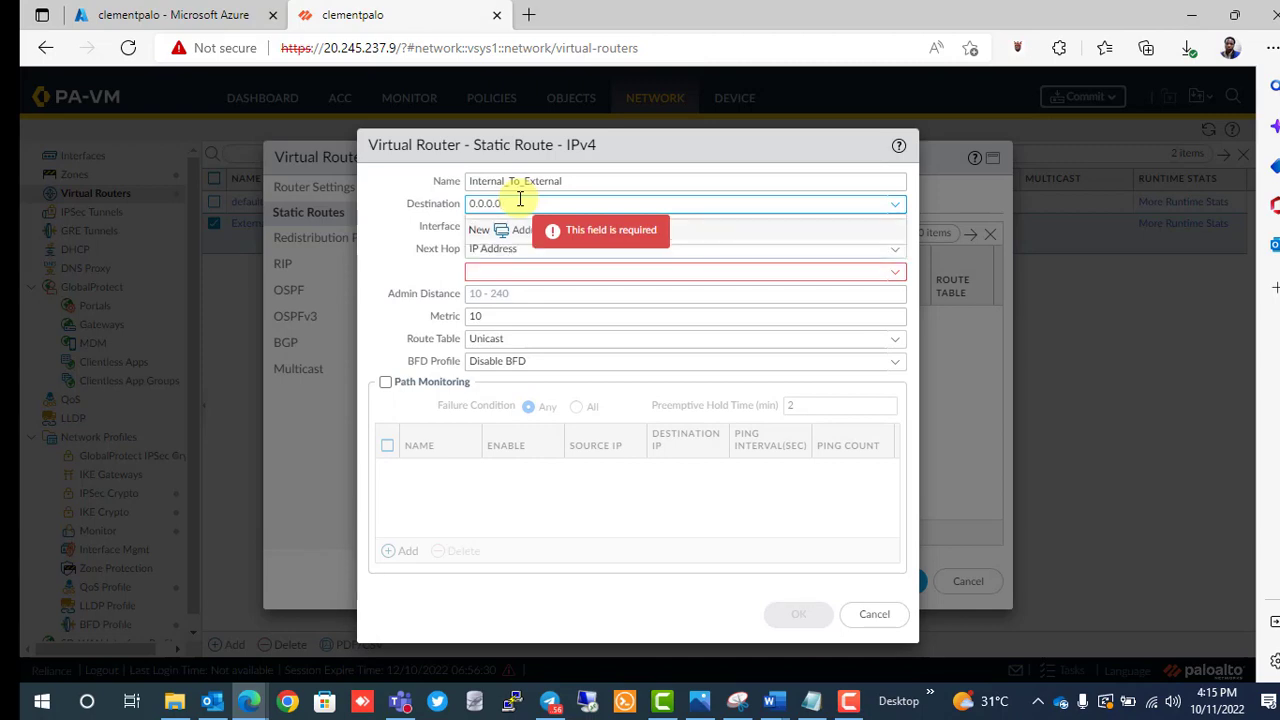
pyautogui.write('/24')
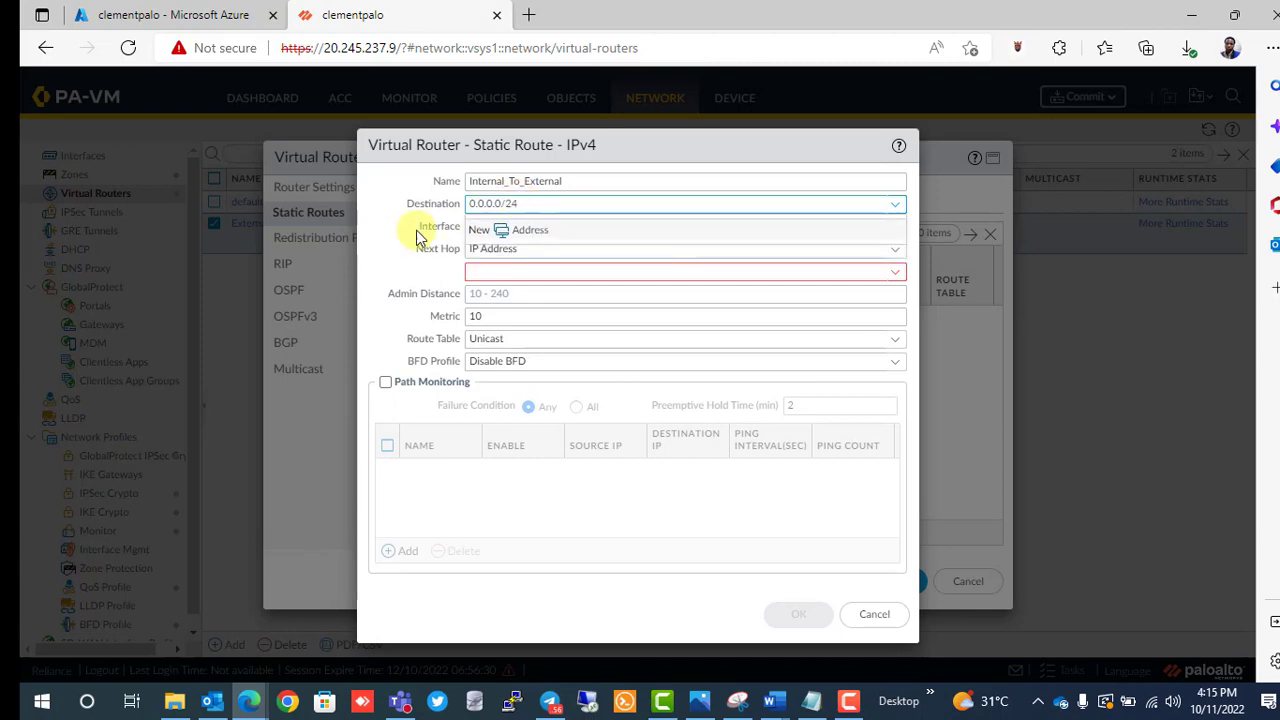
pyautogui.click(384, 239)
pyautogui.click(522, 227)
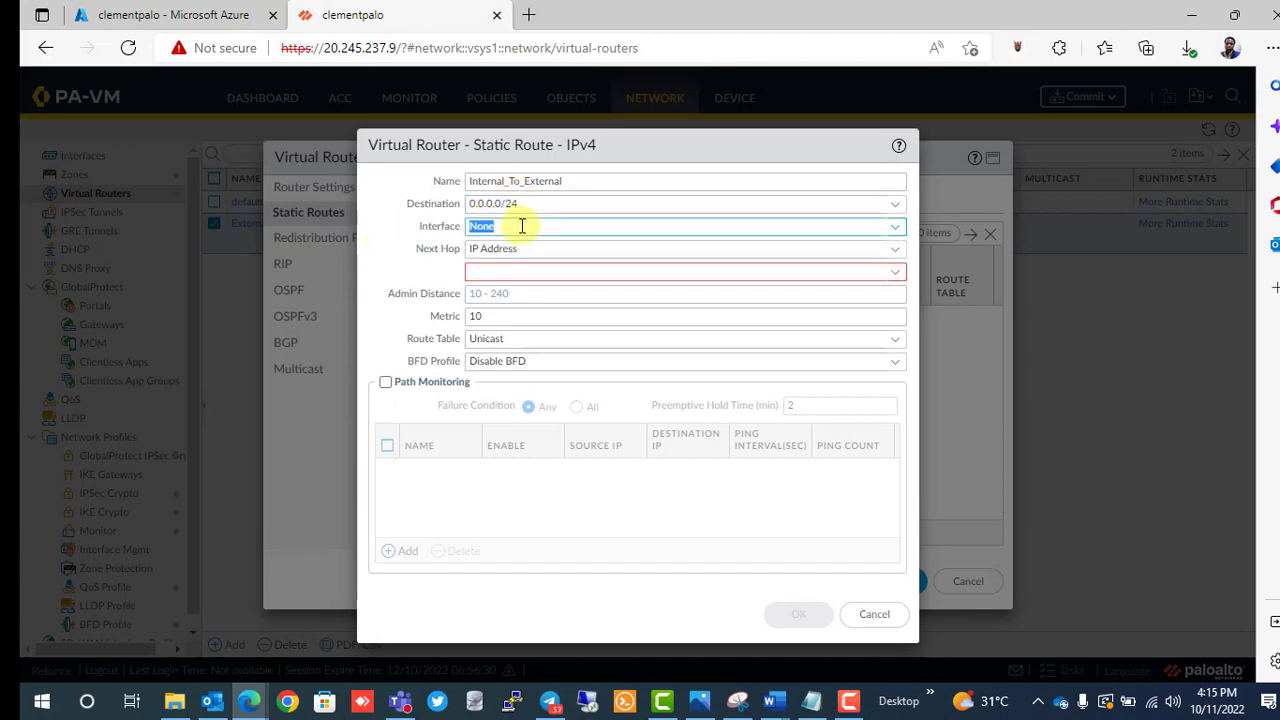
# Send the route out ethernet1/2 to Next VR External, then save the route and Internal router.
pyautogui.click(894, 225)
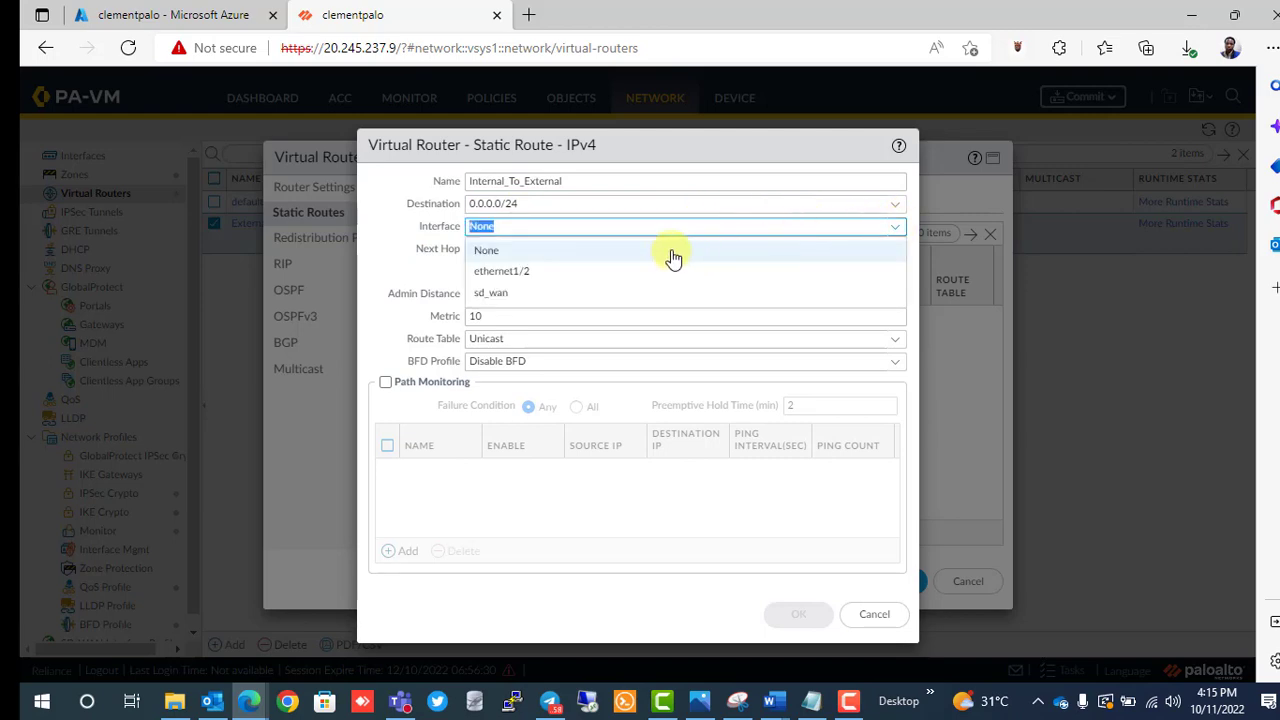
pyautogui.click(590, 271)
pyautogui.click(558, 247)
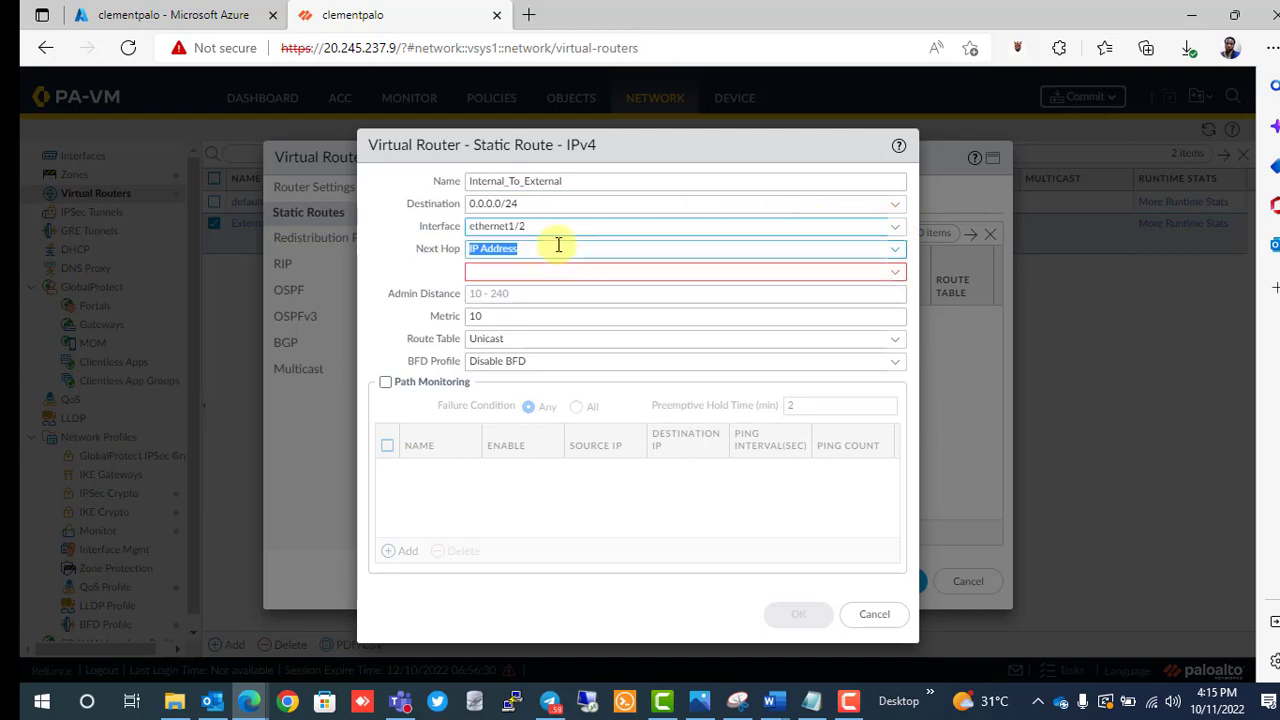
pyautogui.click(896, 249)
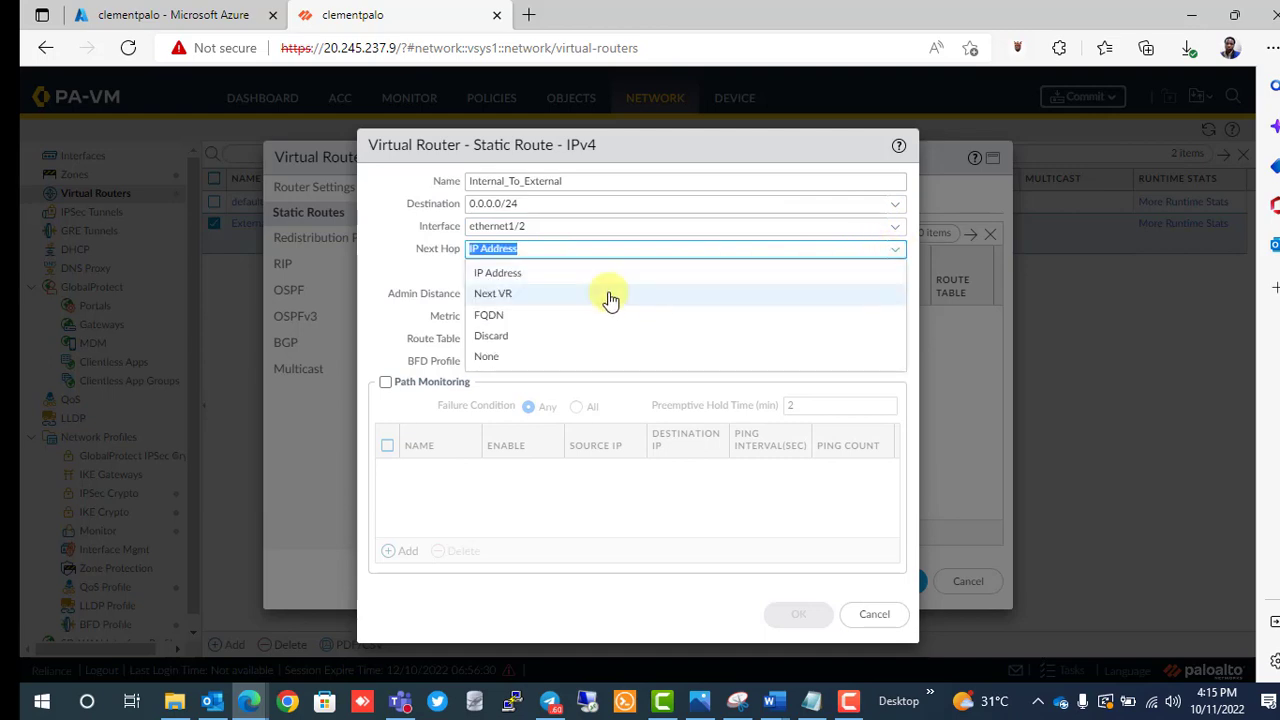
pyautogui.click(534, 297)
pyautogui.click(748, 268)
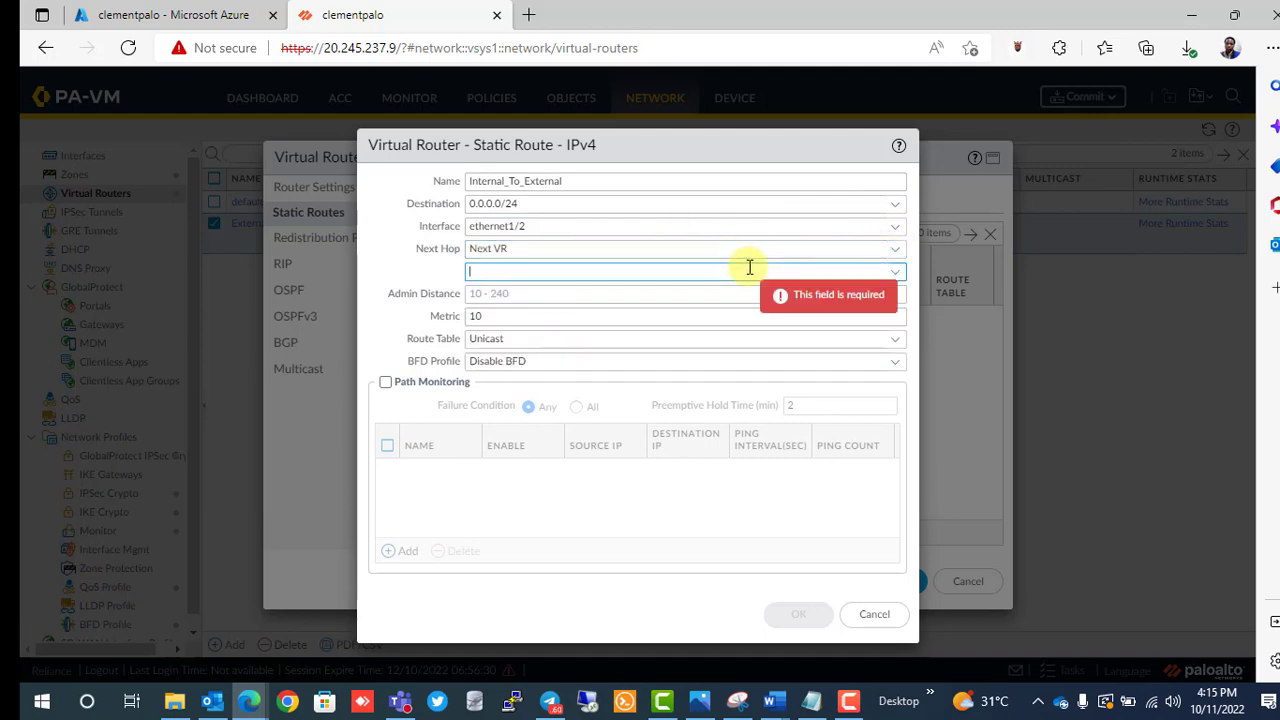
pyautogui.click(897, 276)
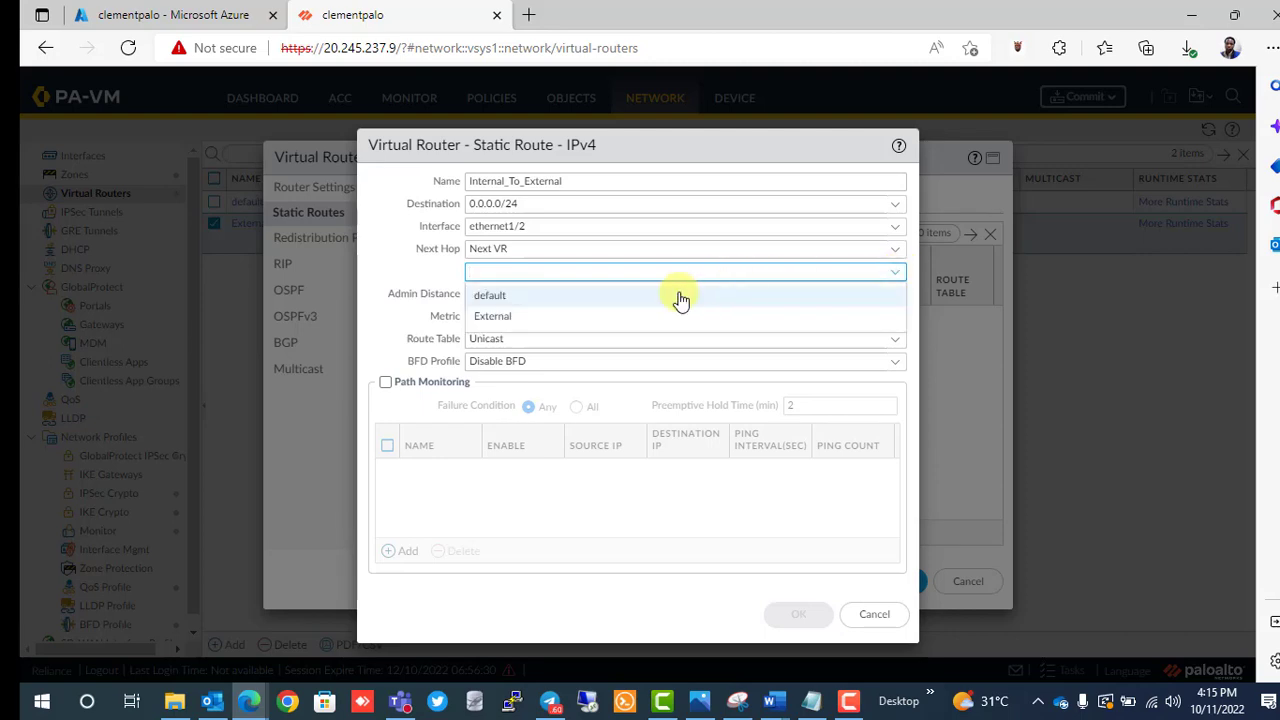
pyautogui.click(595, 318)
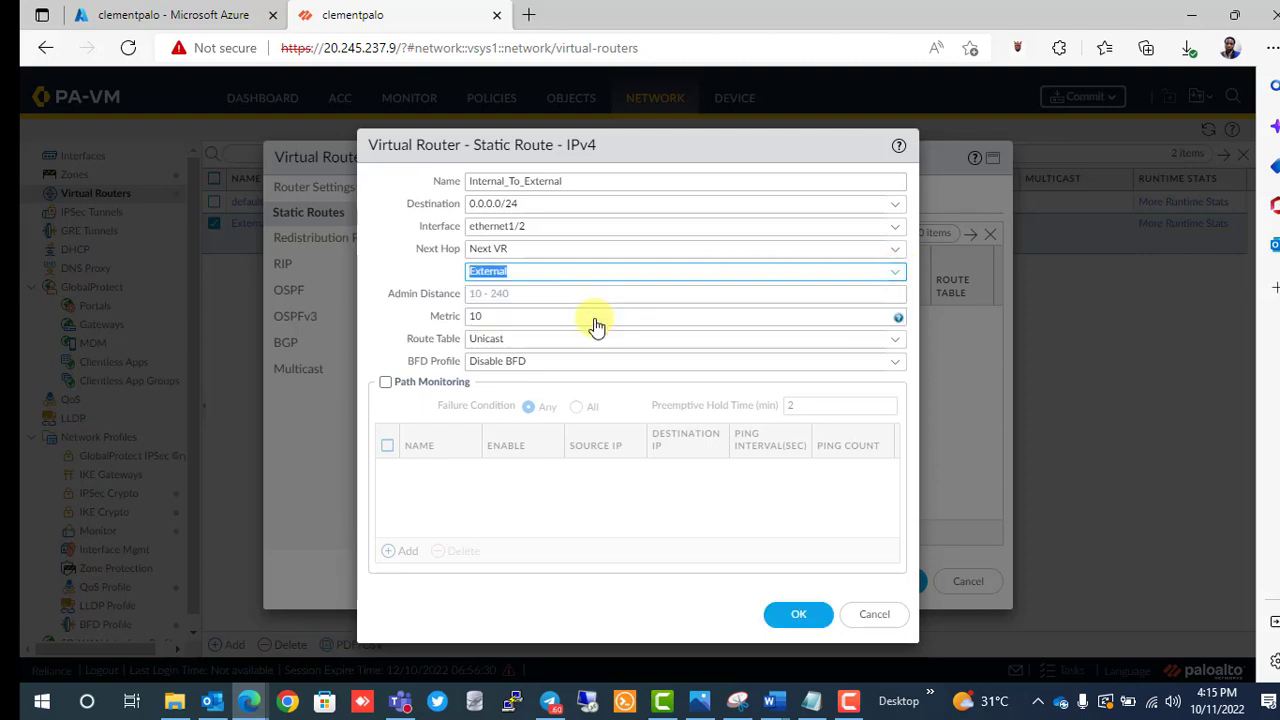
pyautogui.click(800, 612)
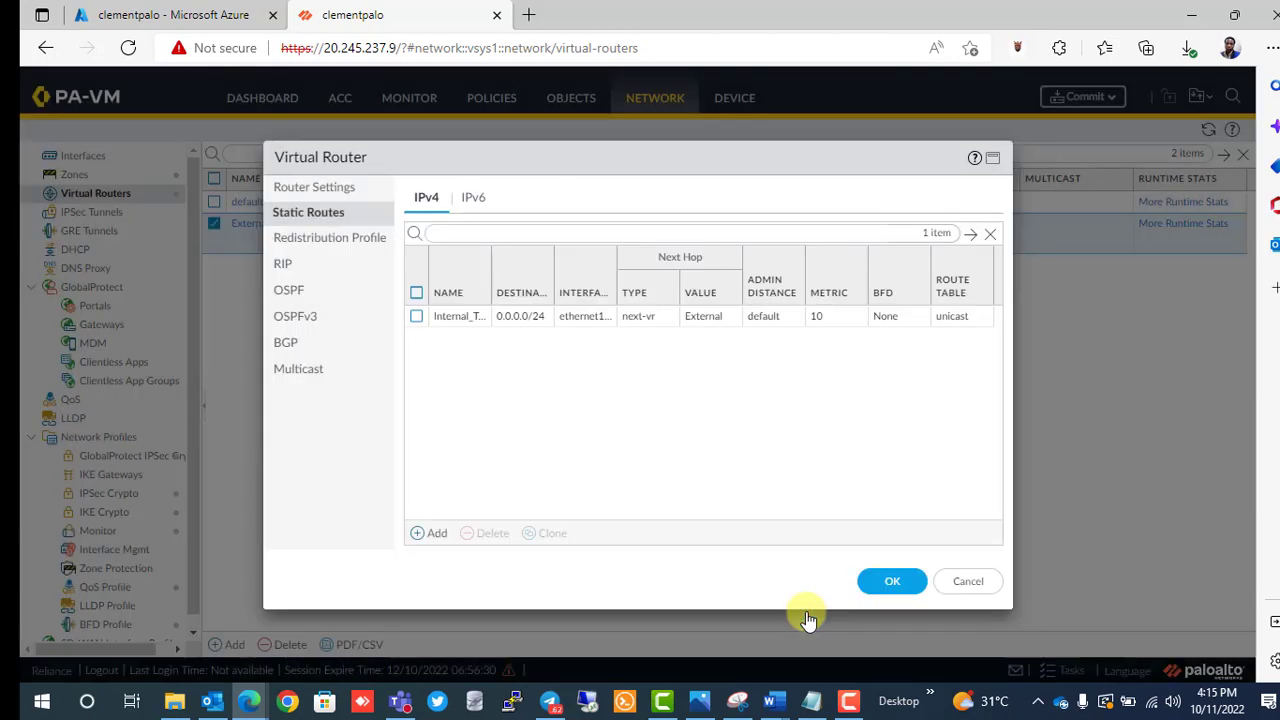
pyautogui.click(902, 589)
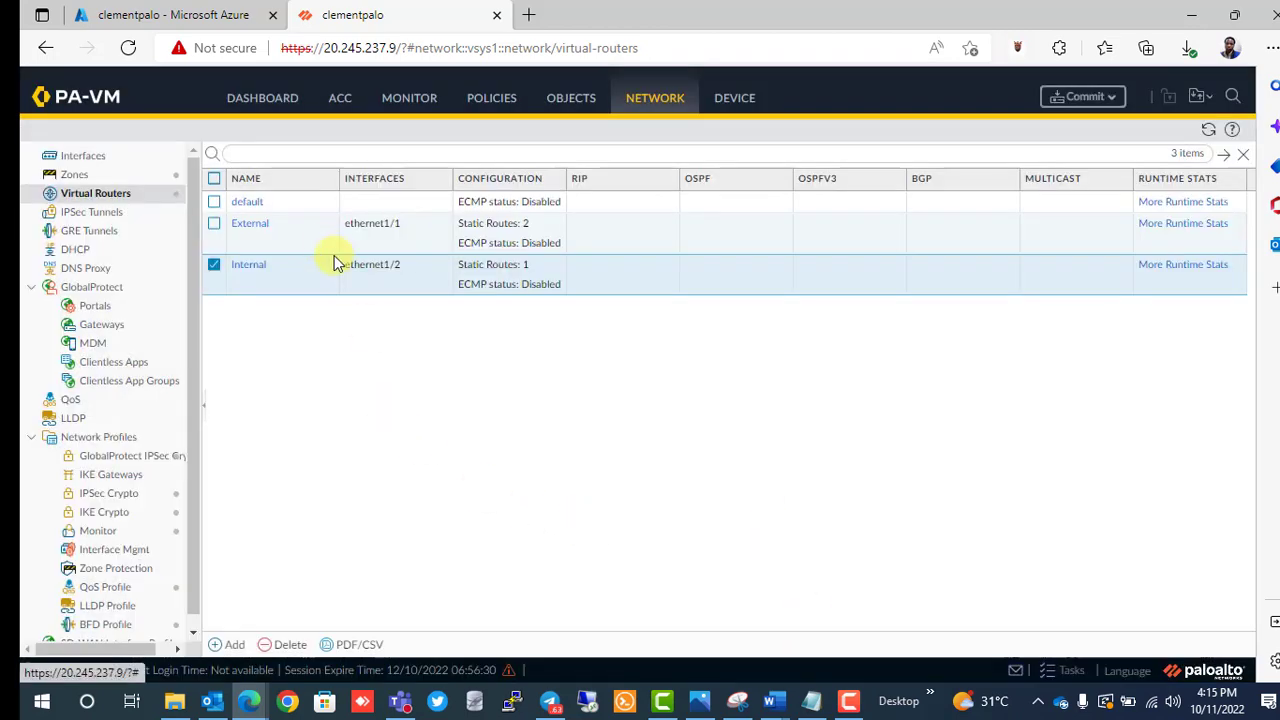
# Repoint the Ext_to_Internal route's next virtual router to Internal and save the External router.
pyautogui.click(256, 226)
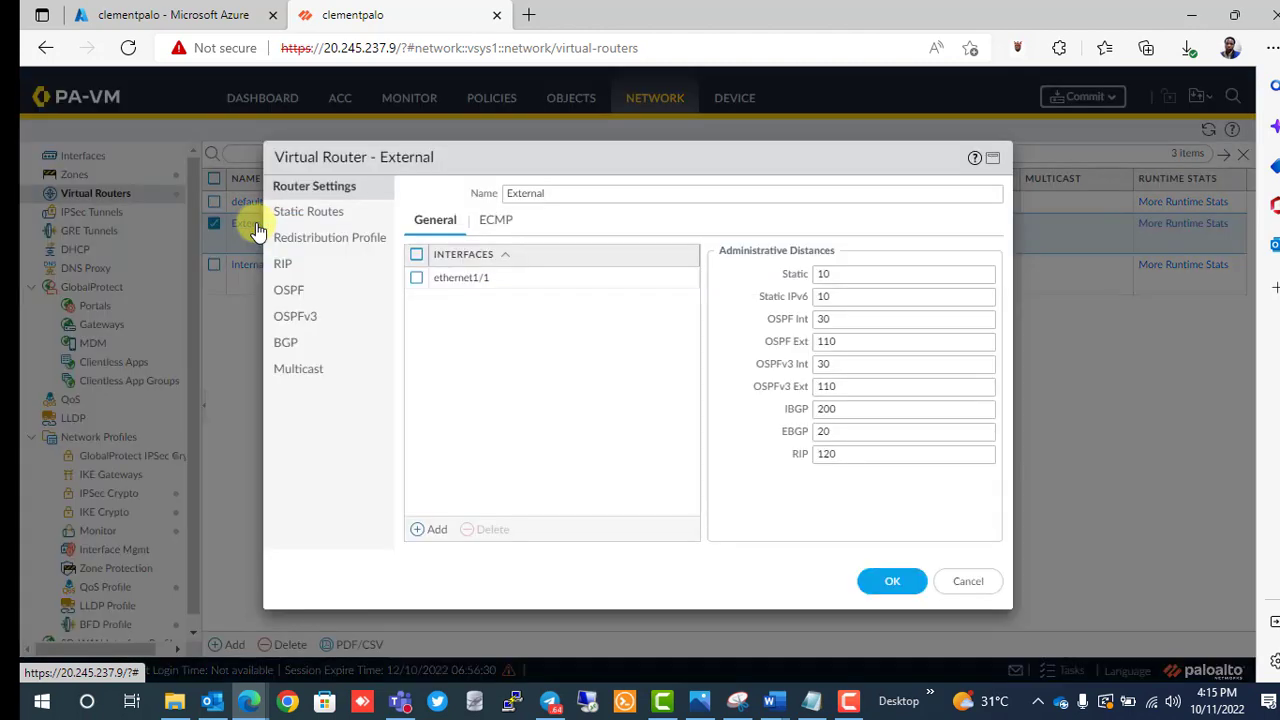
pyautogui.click(330, 218)
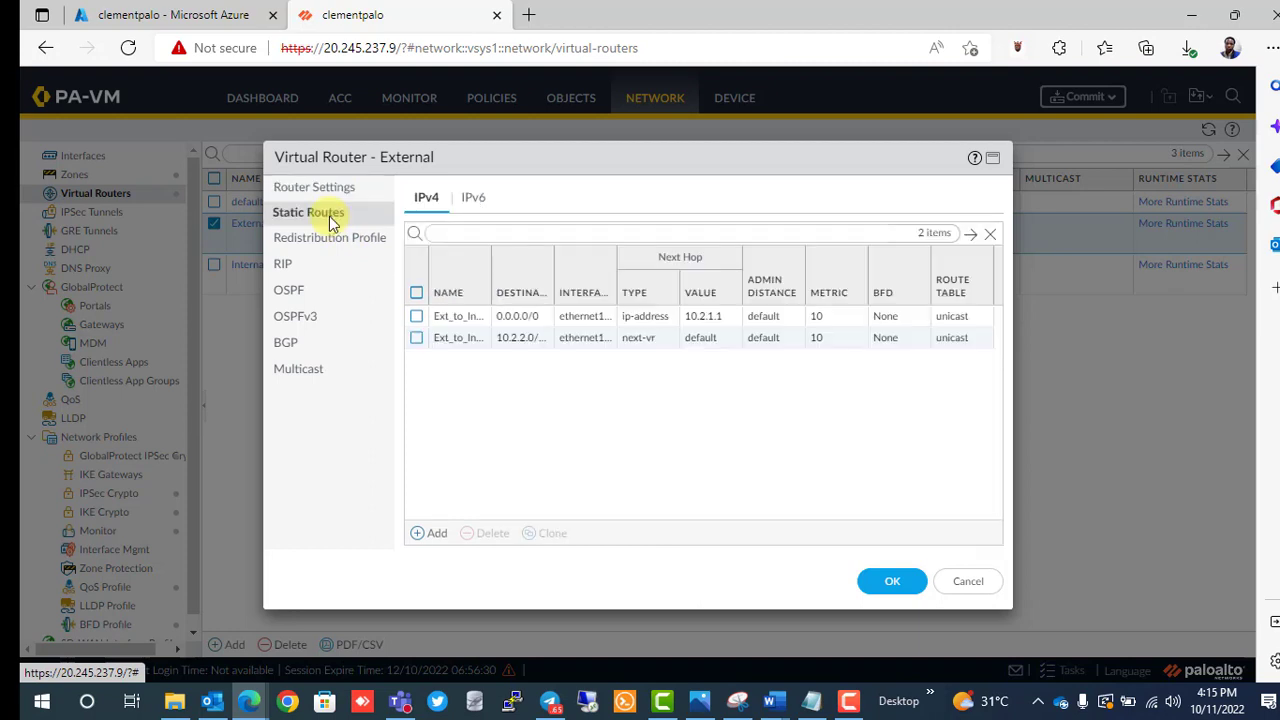
pyautogui.click(463, 343)
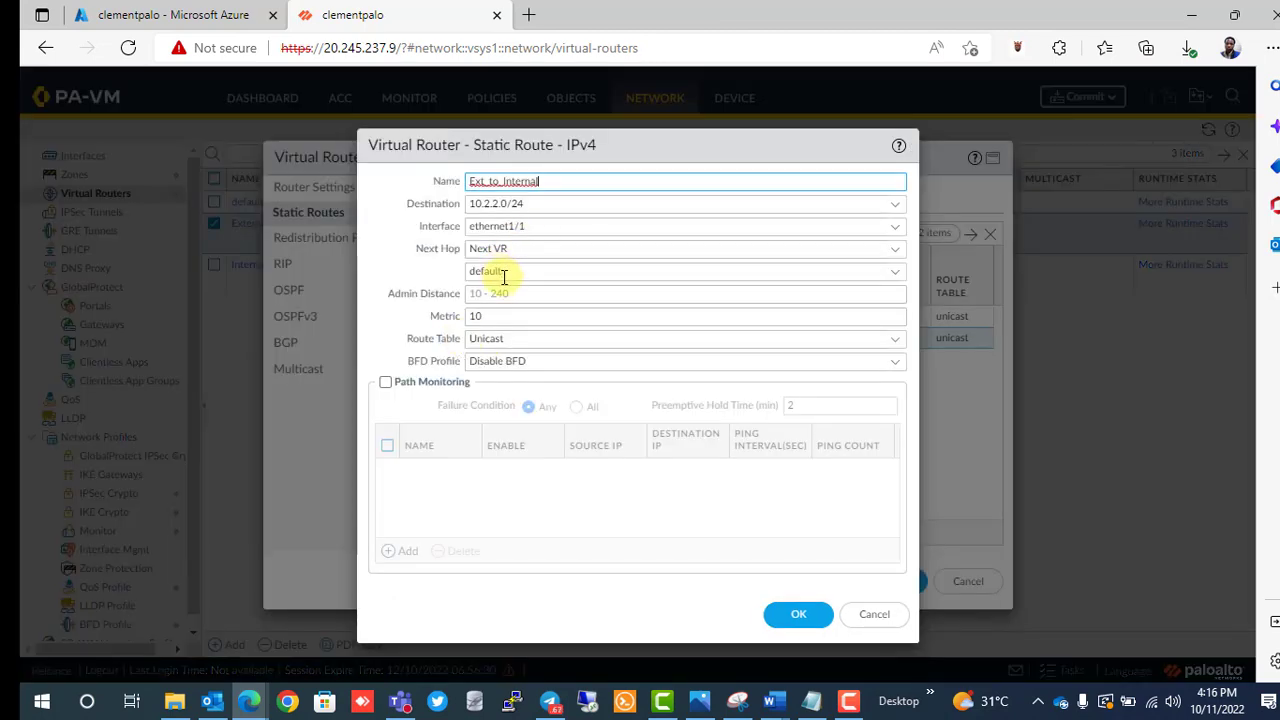
pyautogui.click(897, 273)
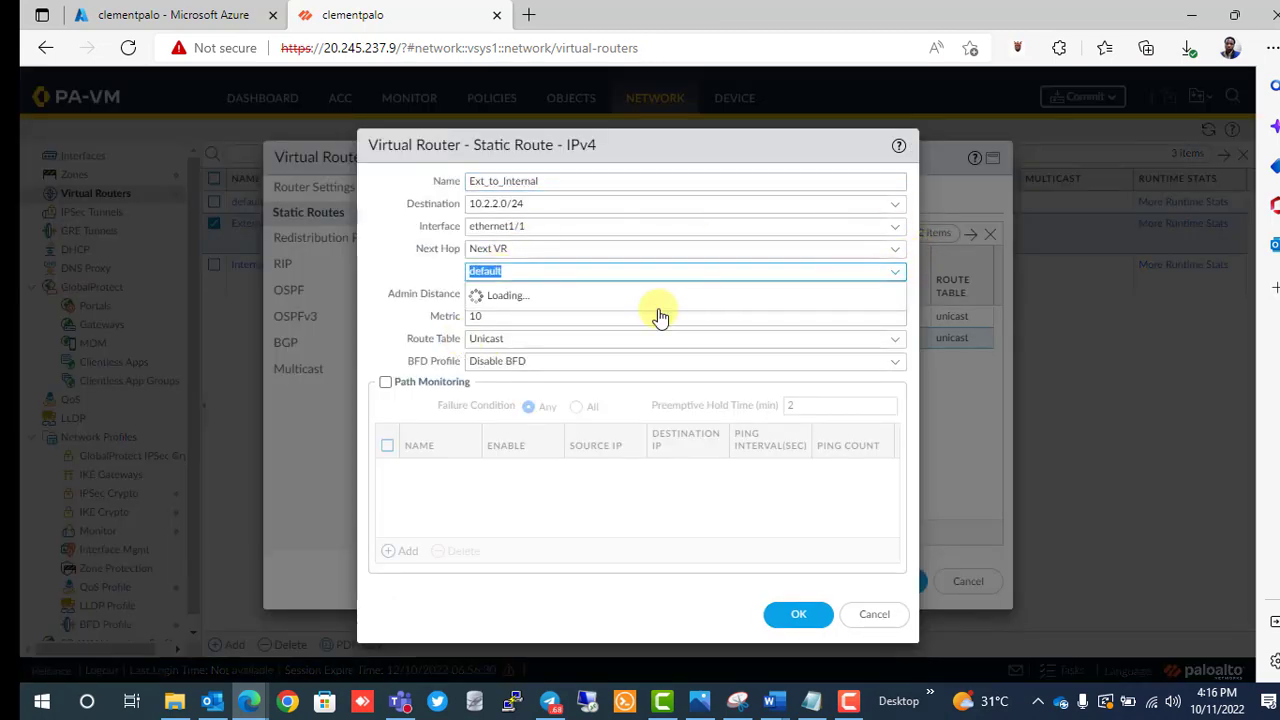
pyautogui.click(570, 318)
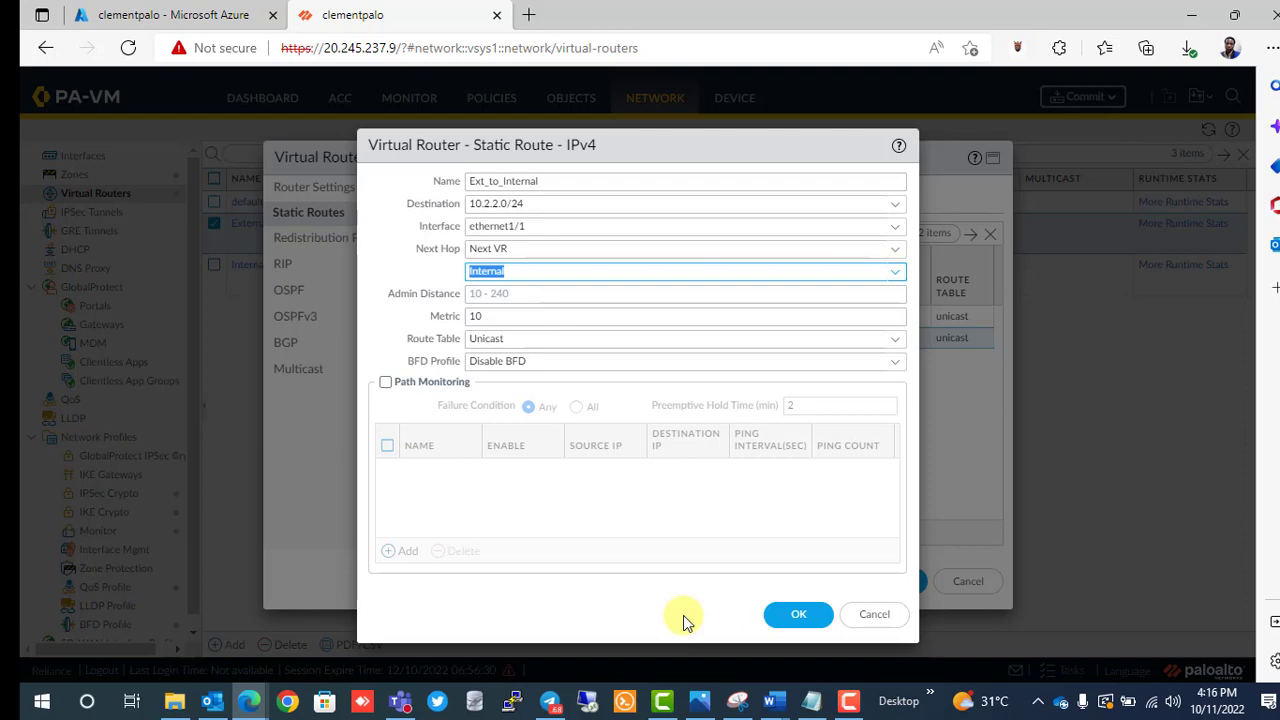
pyautogui.click(797, 617)
pyautogui.click(868, 588)
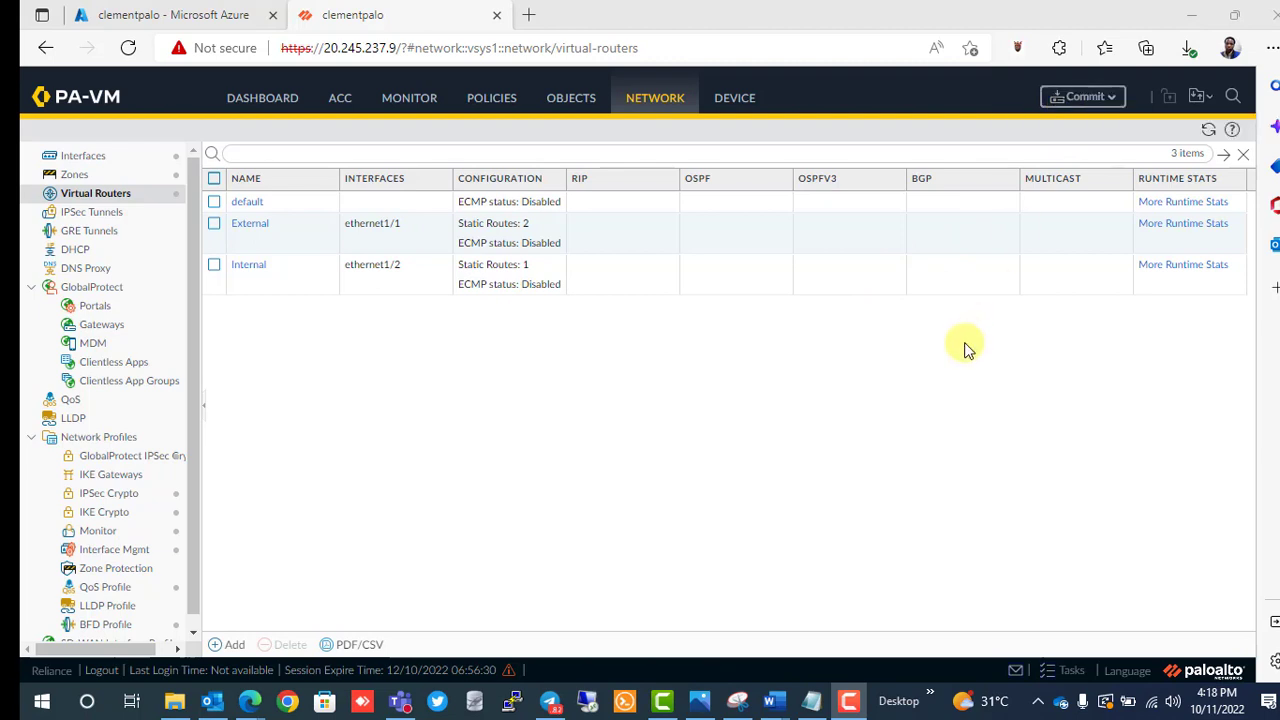
# Commit all pending configuration changes to the firewall.
pyautogui.click(1070, 104)
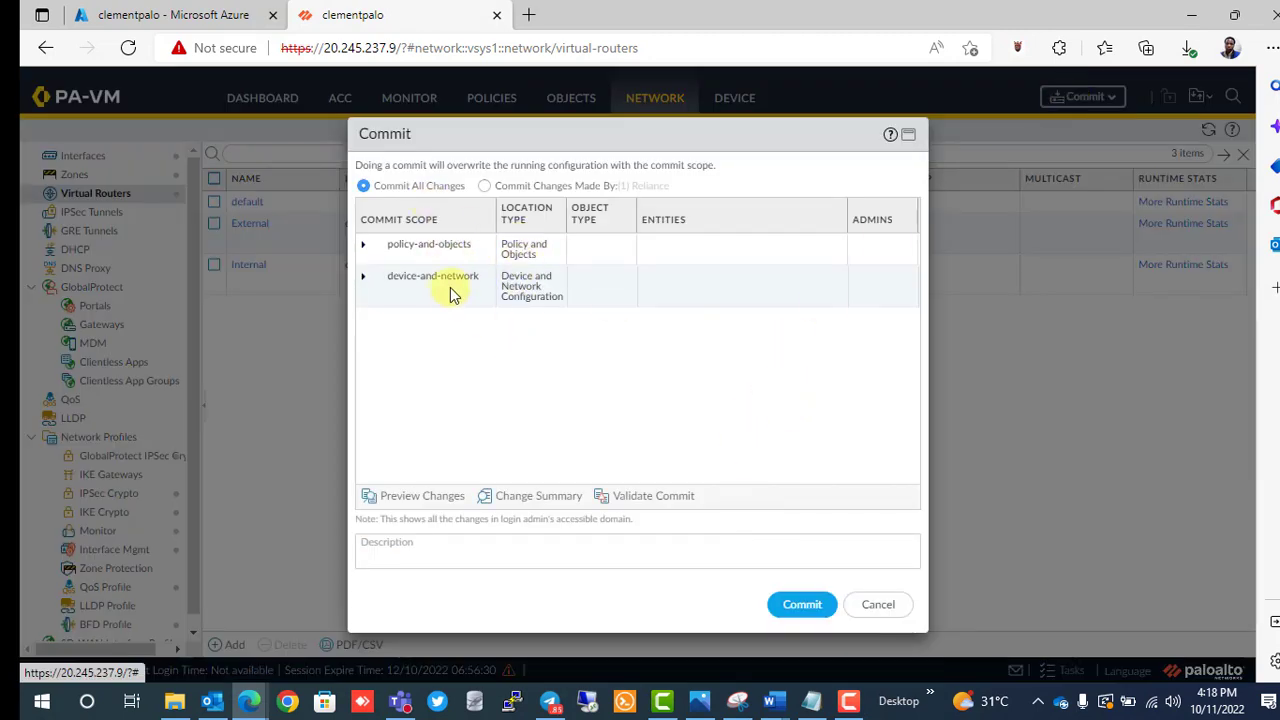
pyautogui.click(801, 605)
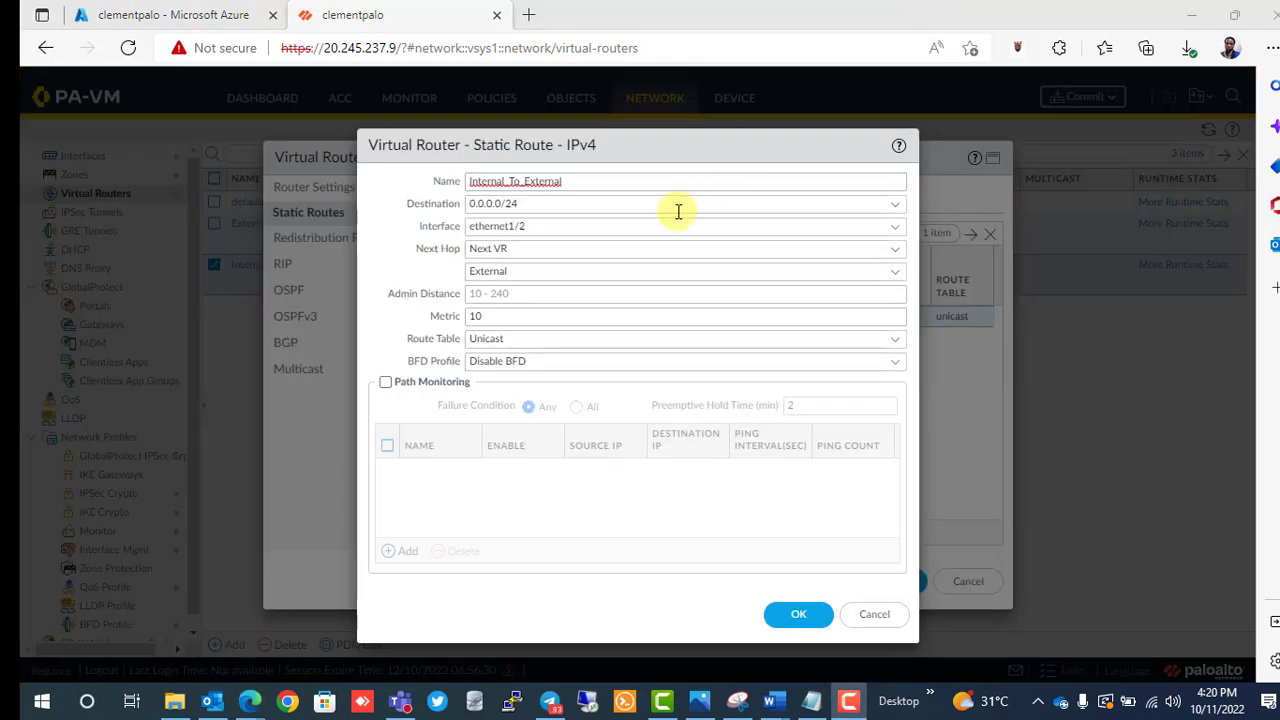
# Change the Internal_To_External destination to 0.0.0.0/0 and save the route and Internal router.
pyautogui.click(528, 203)
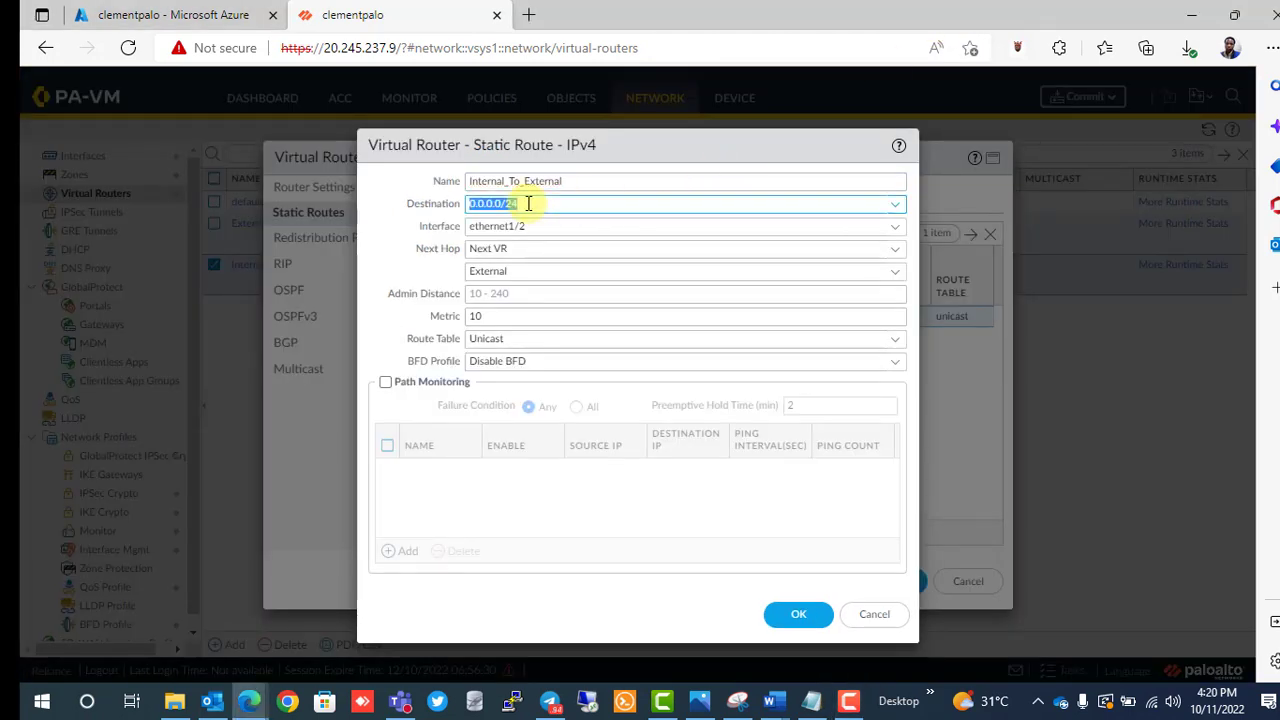
pyautogui.click(528, 203)
pyautogui.press('BackSpace')
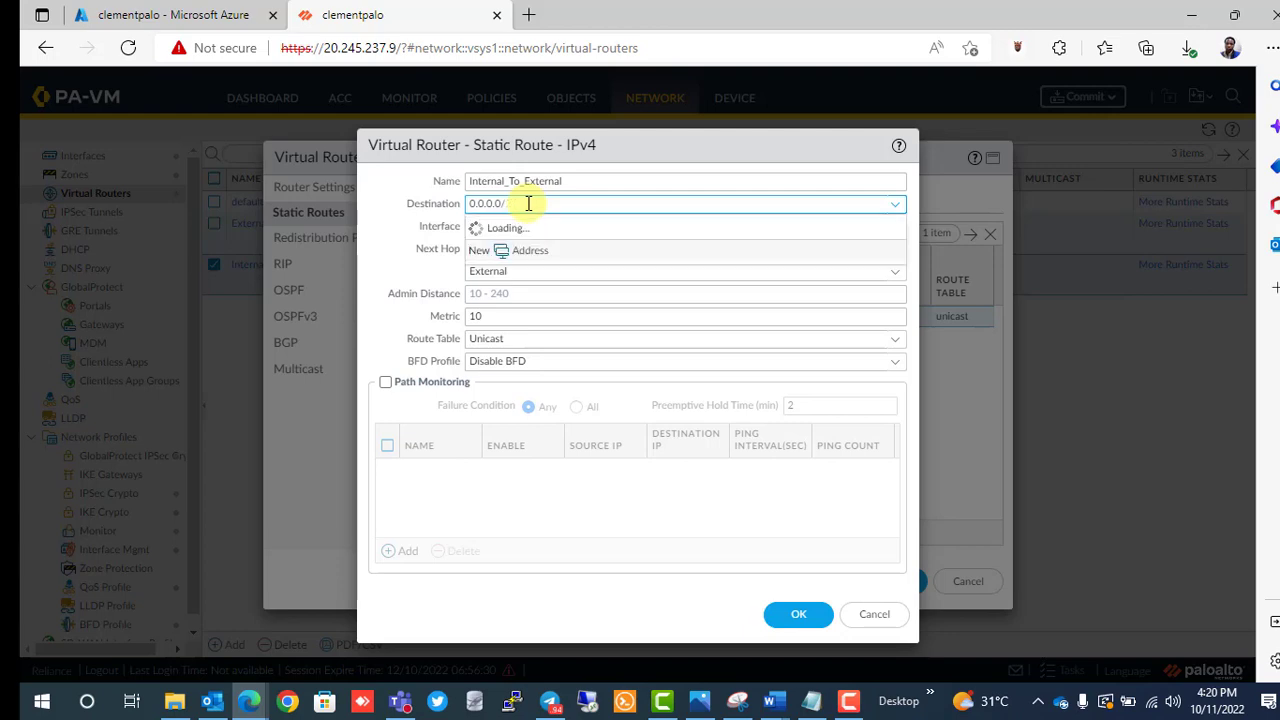
pyautogui.write('0')
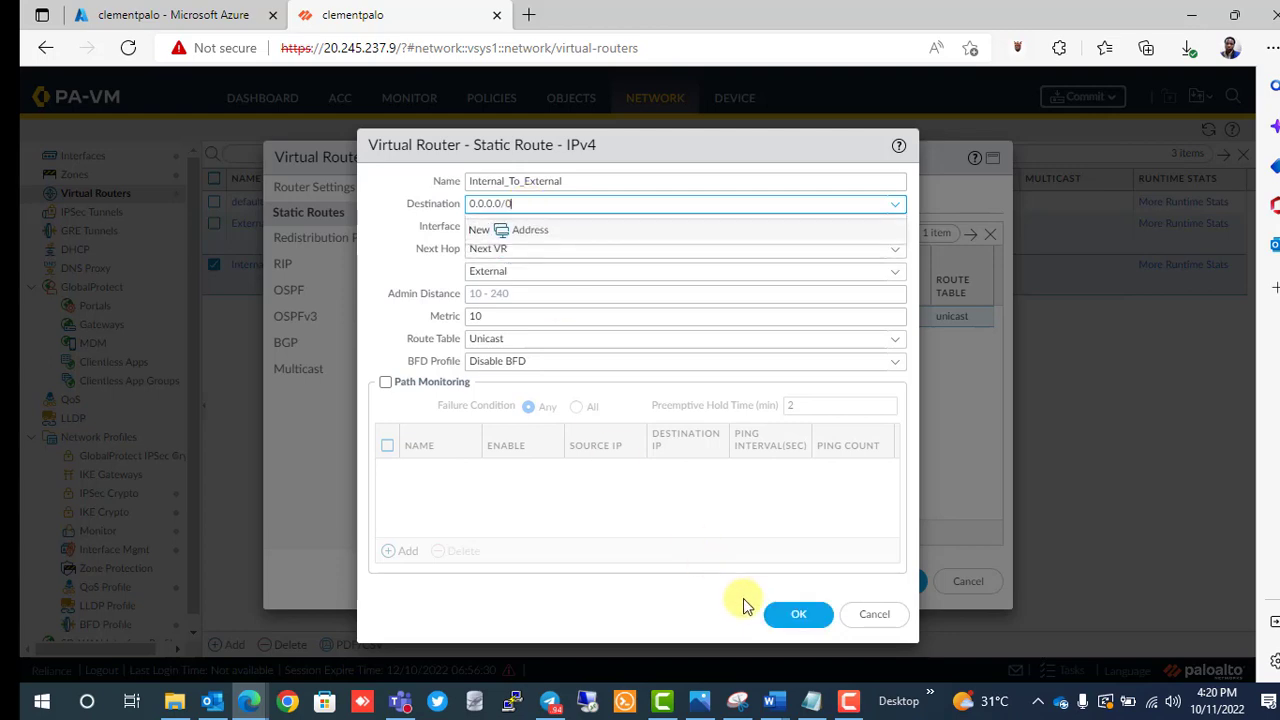
pyautogui.click(784, 617)
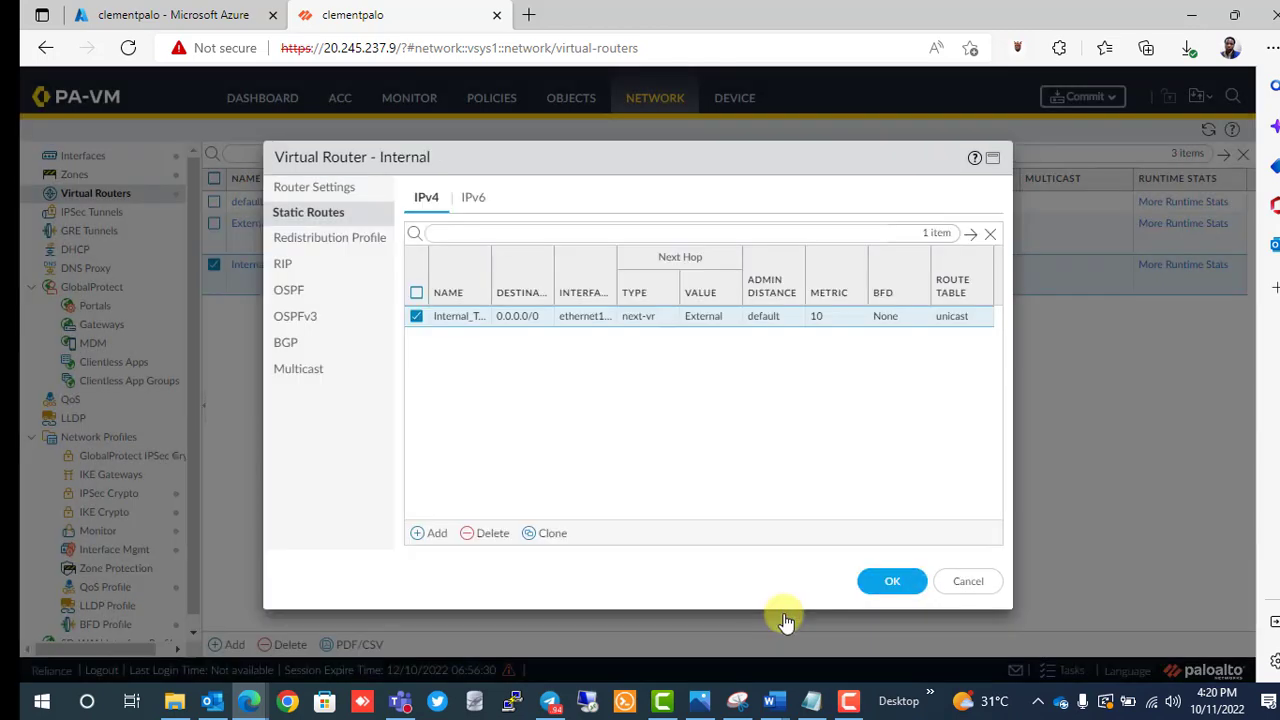
pyautogui.click(874, 583)
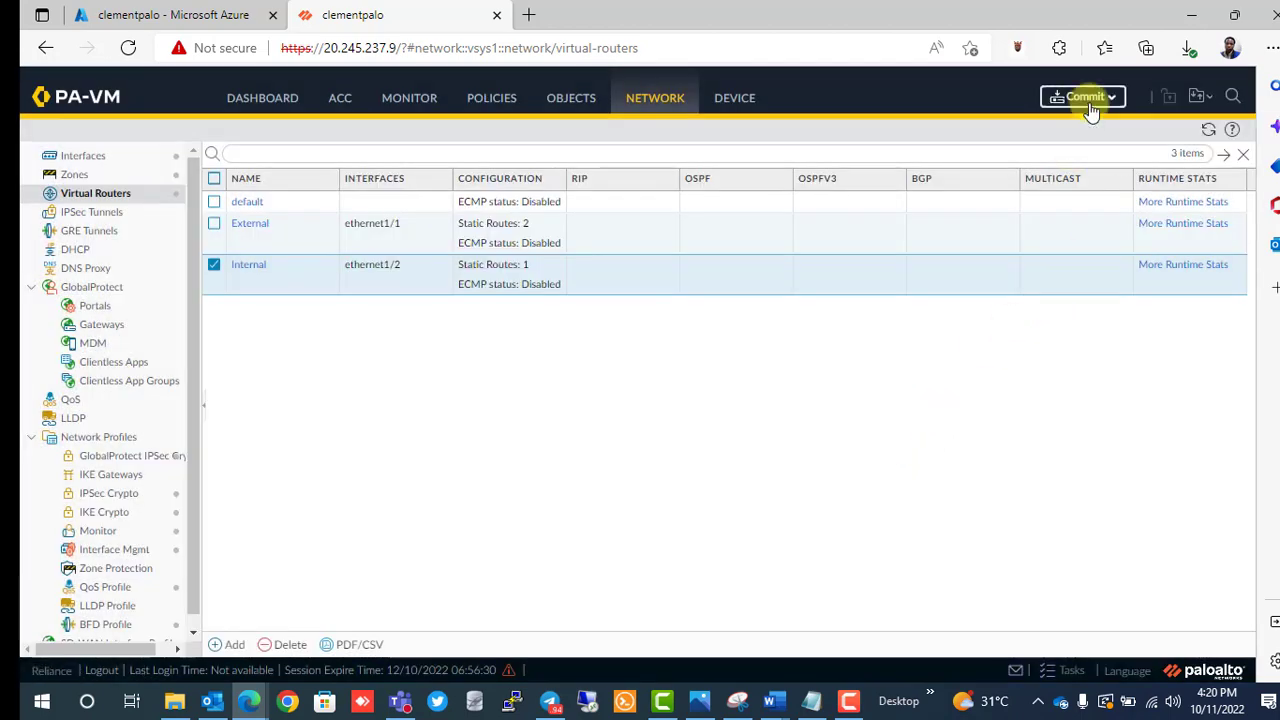
# Commit the route change and let the commit finish successfully.
pyautogui.click(1088, 100)
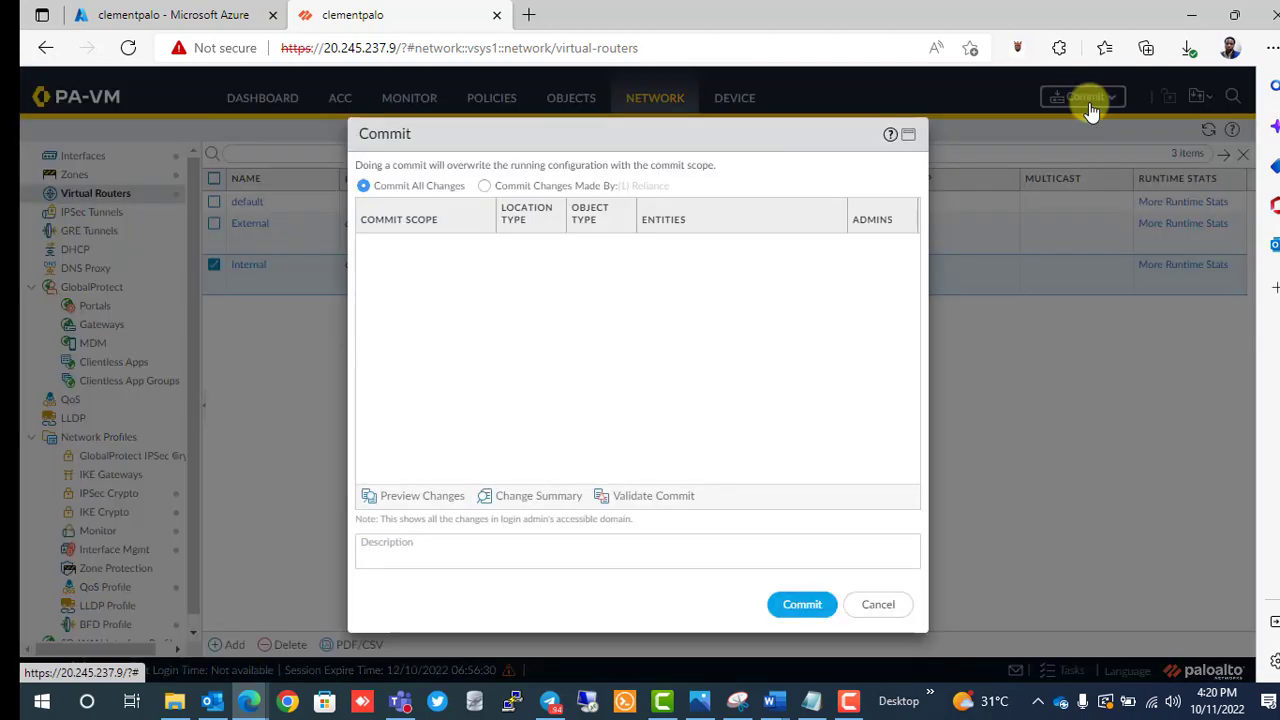
pyautogui.click(790, 605)
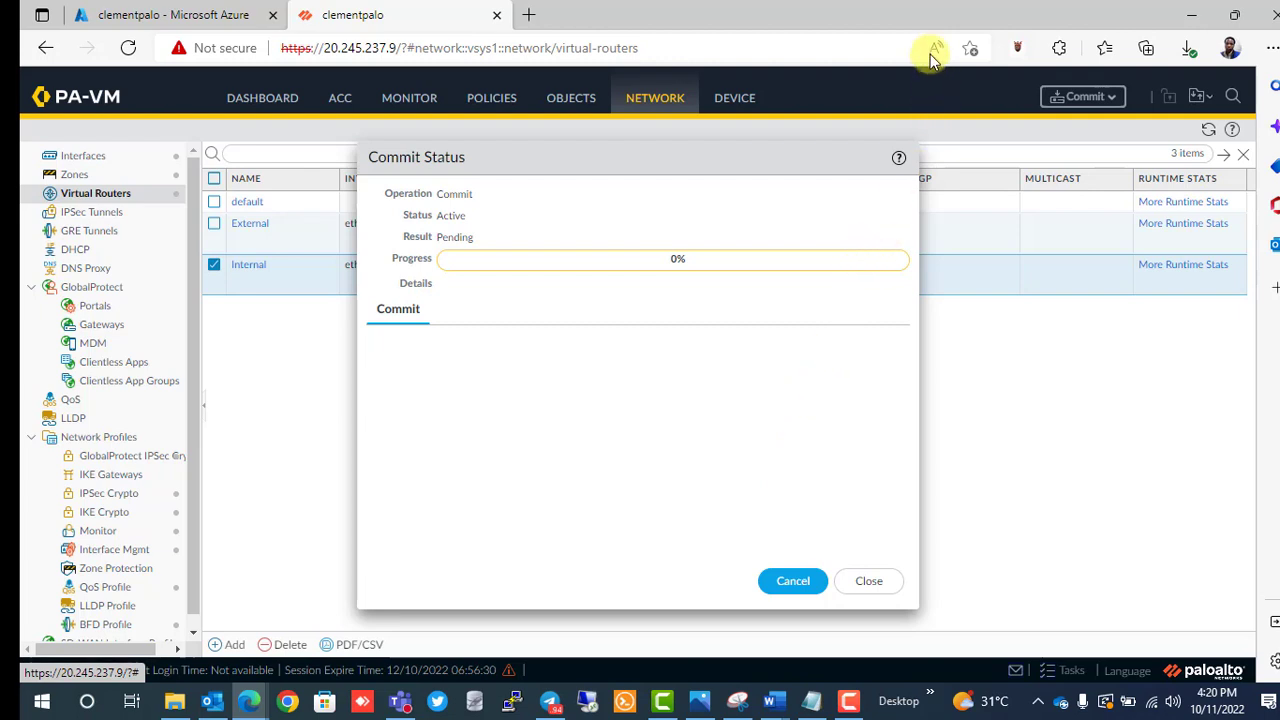
pyautogui.scroll(3, 565, 257)
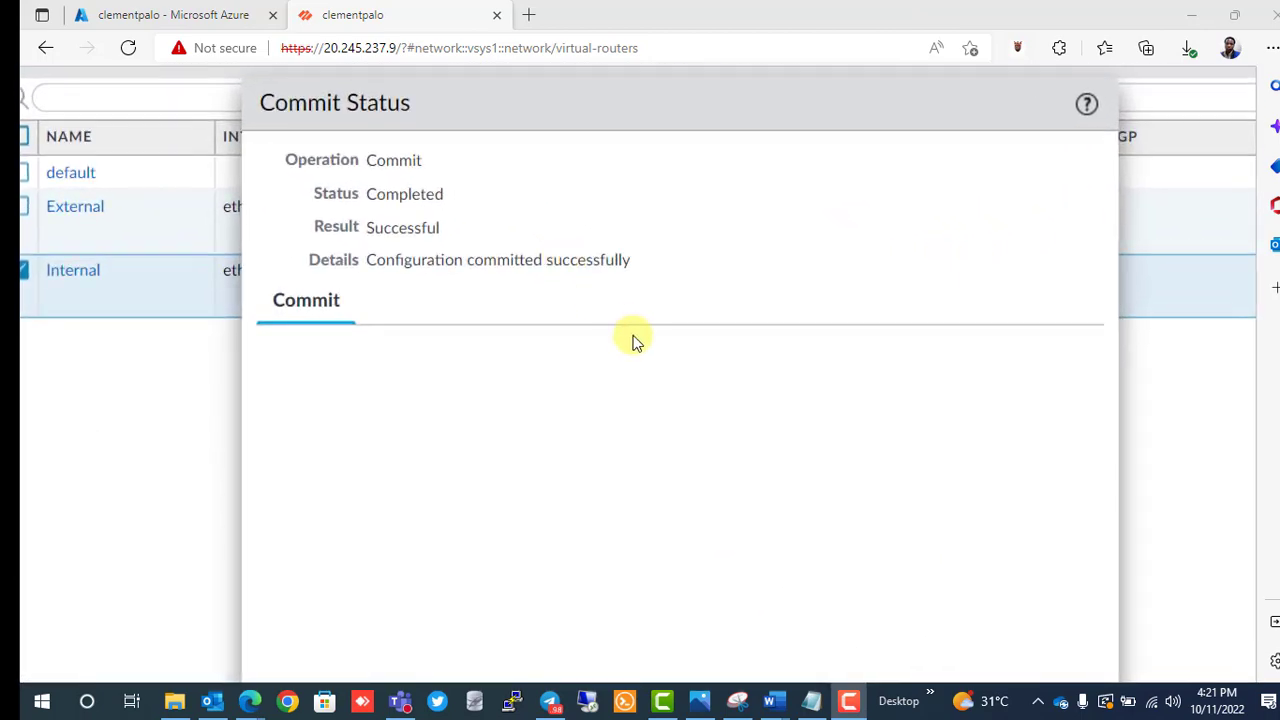
pyautogui.scroll(-3, 632, 341)
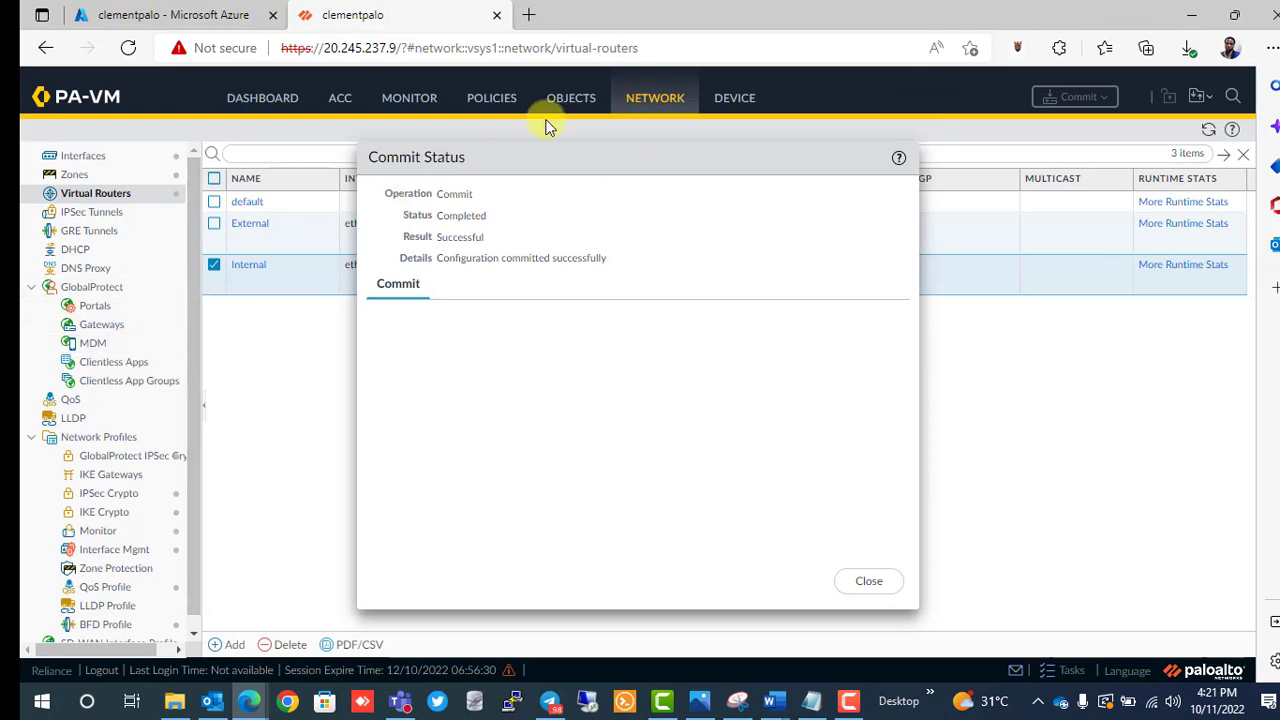
# Close the commit status report and go to the Security policy rulebase.
pyautogui.click(491, 103)
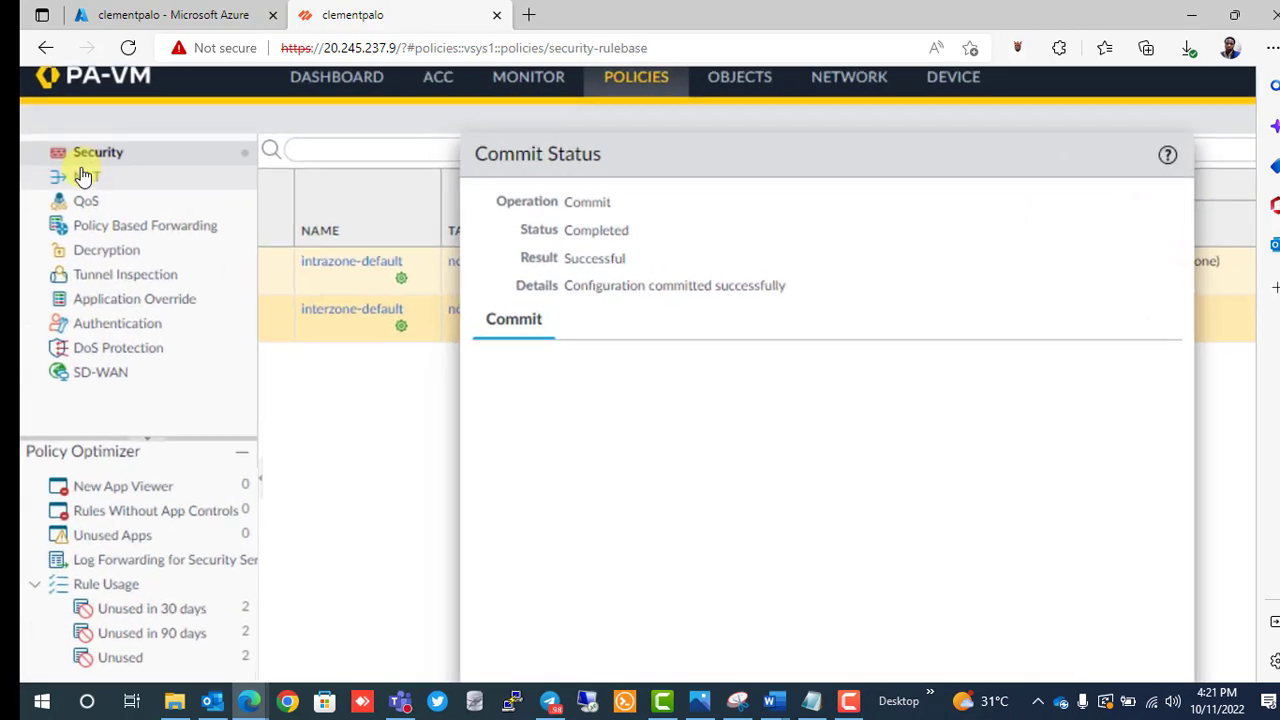
pyautogui.scroll(3, 83, 176)
pyautogui.click(122, 156)
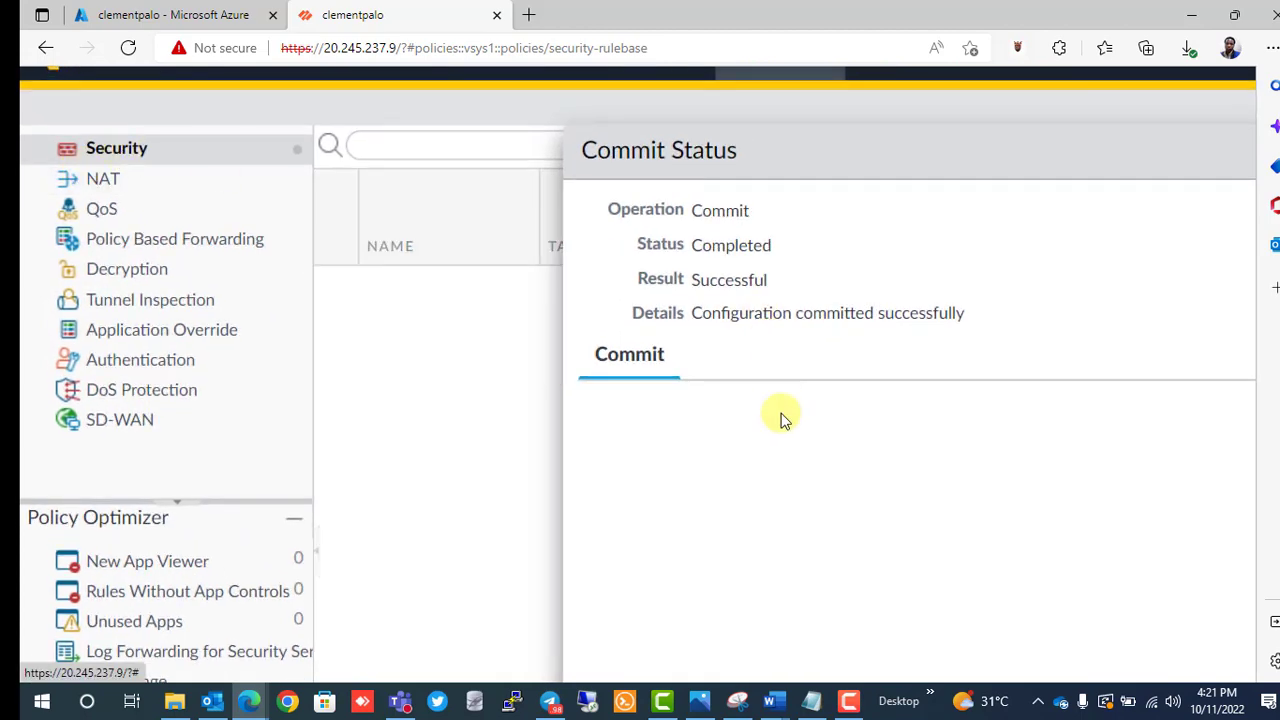
pyautogui.scroll(-3, 783, 420)
pyautogui.hscroll(3, 983, 491)
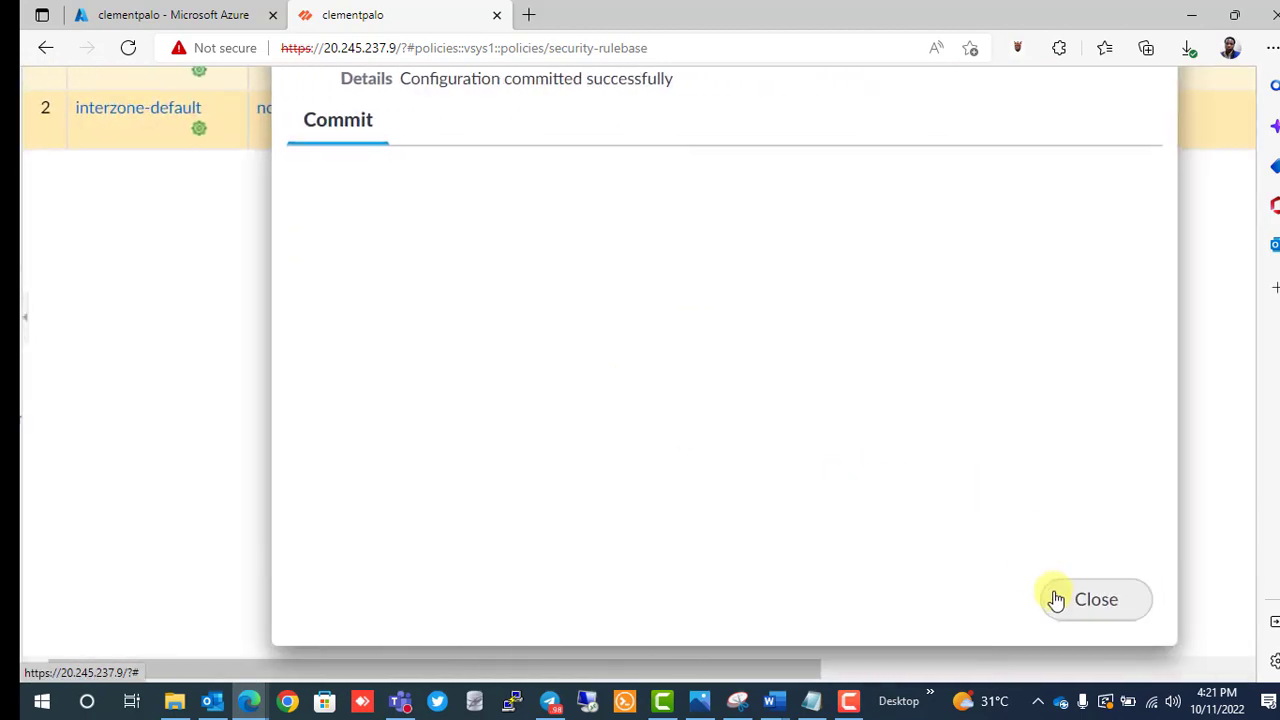
pyautogui.click(1096, 599)
pyautogui.scroll(3, 429, 431)
pyautogui.hscroll(-3, 429, 431)
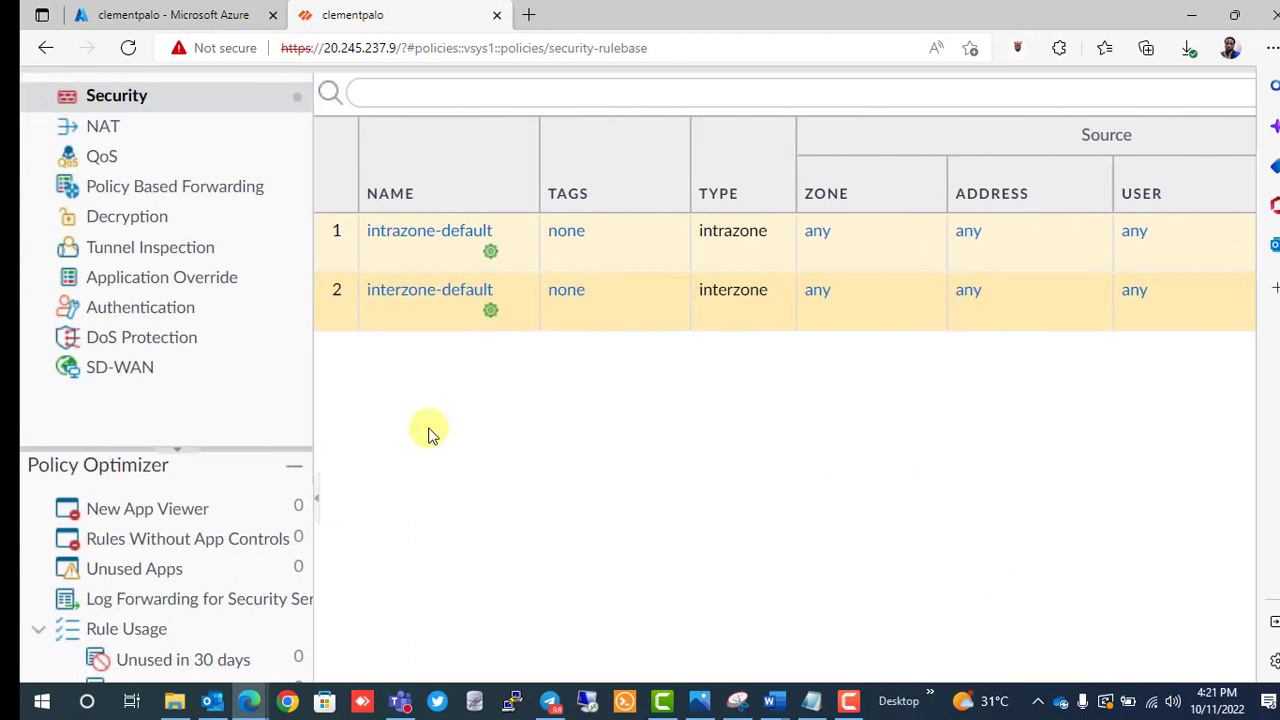
pyautogui.scroll(-3, 429, 431)
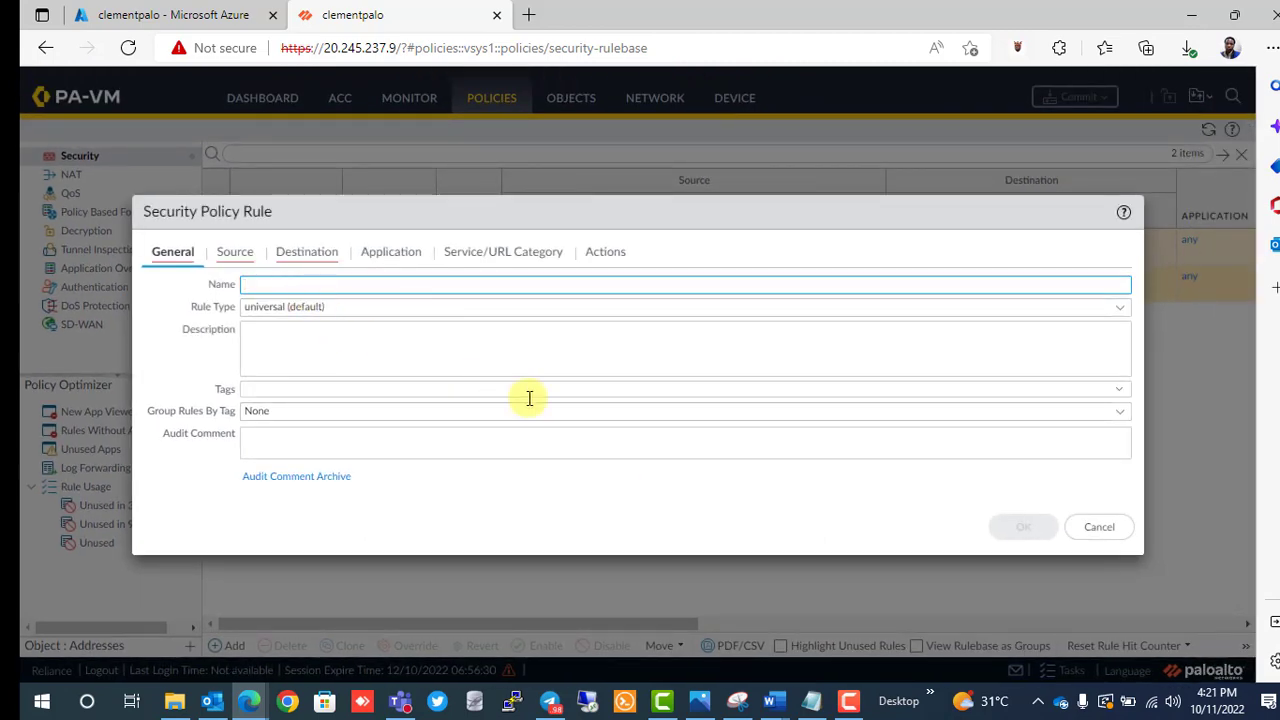
# Create Internet Rule with source zone Internal_trust and destination zone External_unthrust.
pyautogui.write('Internet Rulk')
pyautogui.click(233, 254)
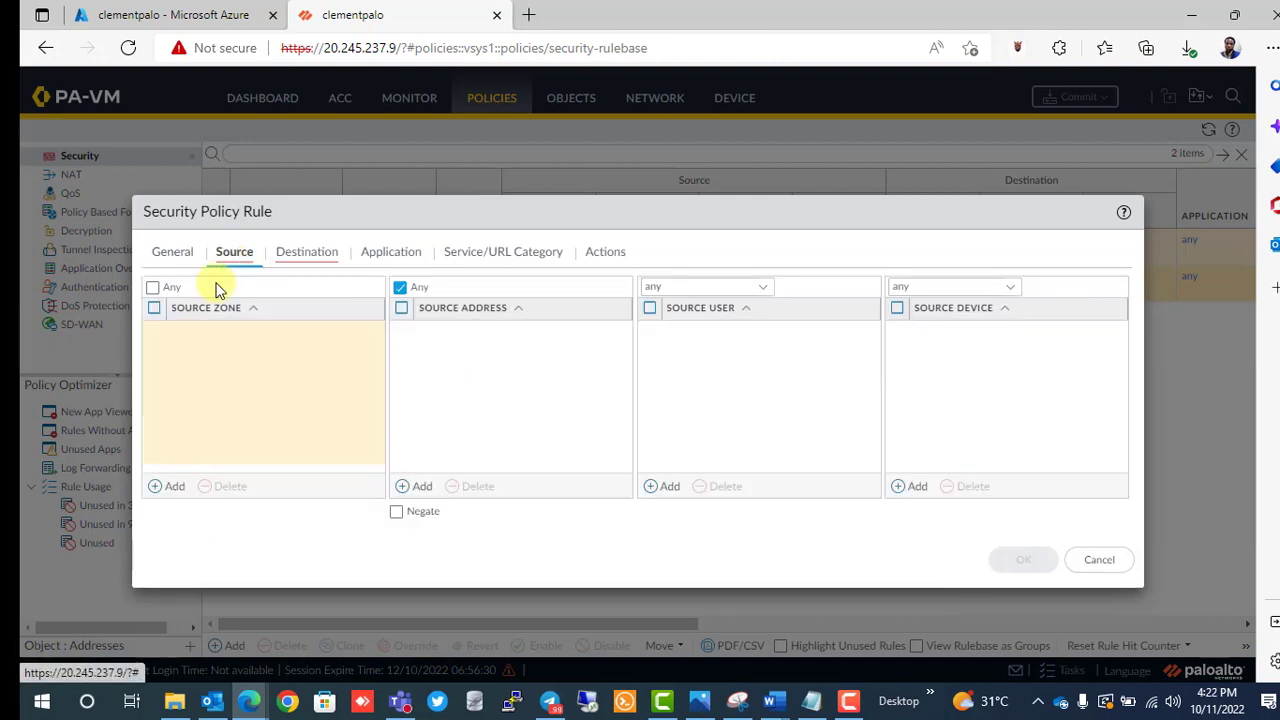
pyautogui.click(160, 487)
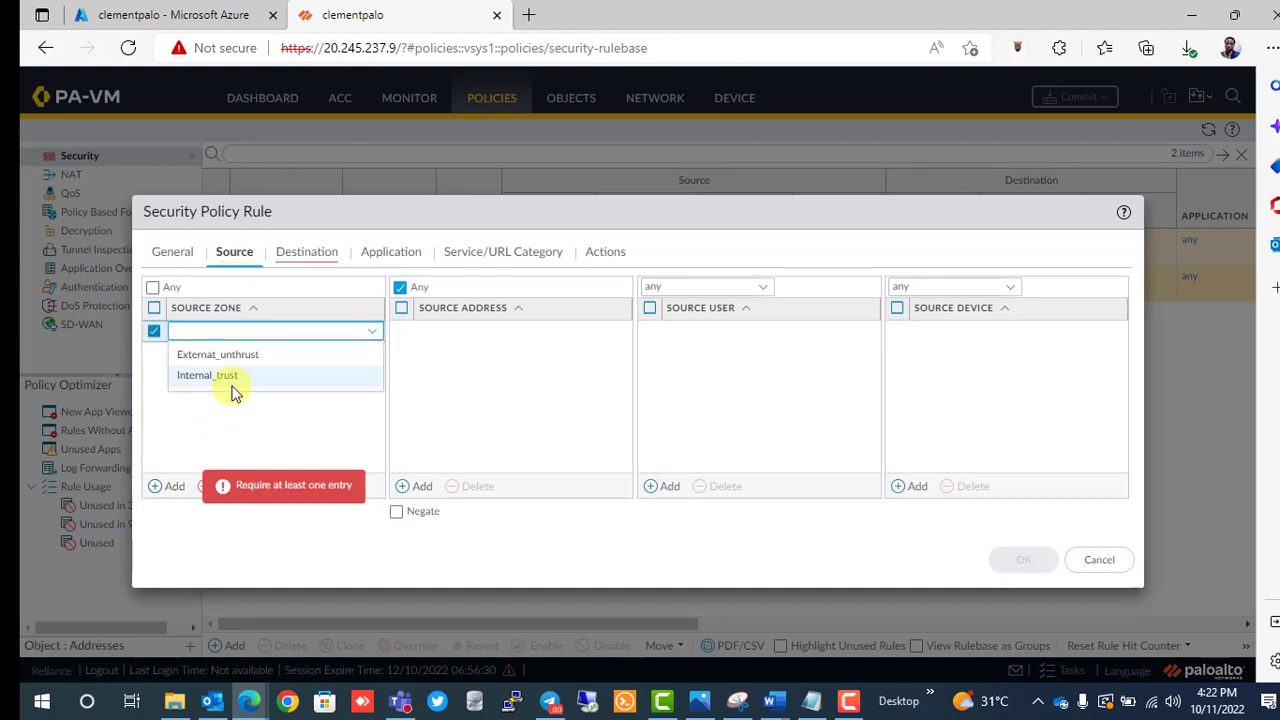
pyautogui.click(230, 380)
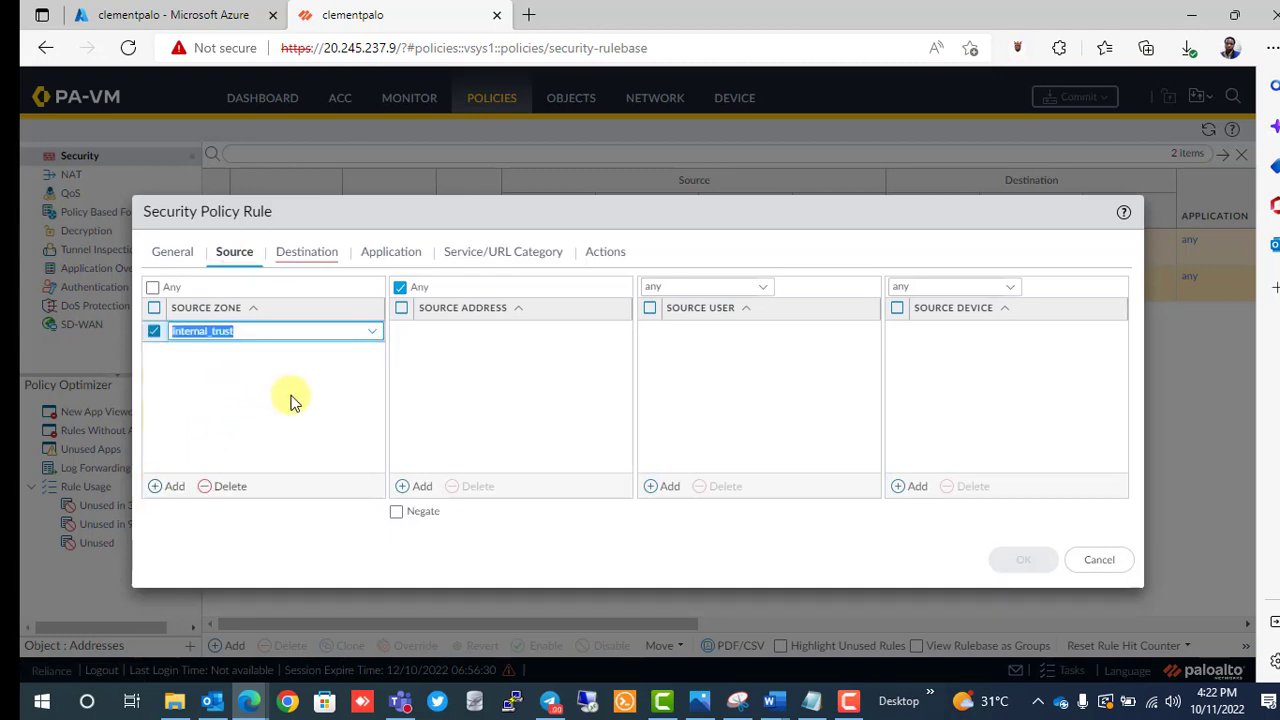
pyautogui.click(290, 258)
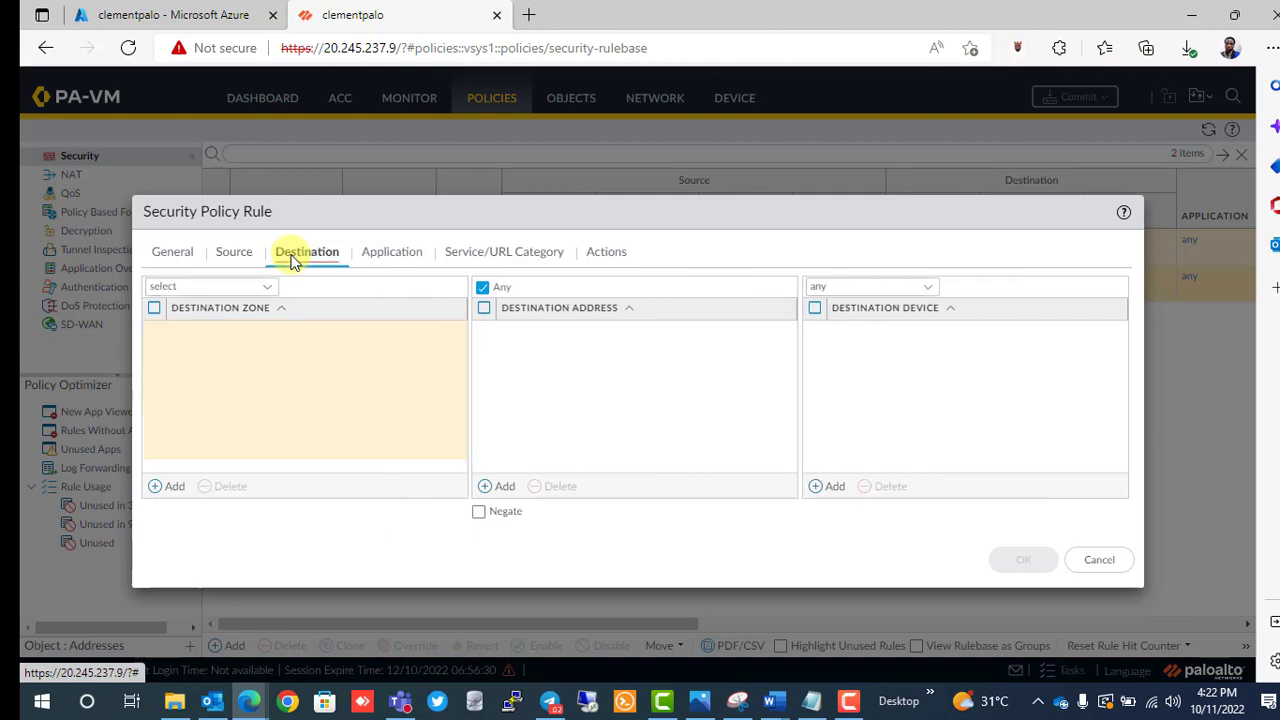
pyautogui.click(162, 490)
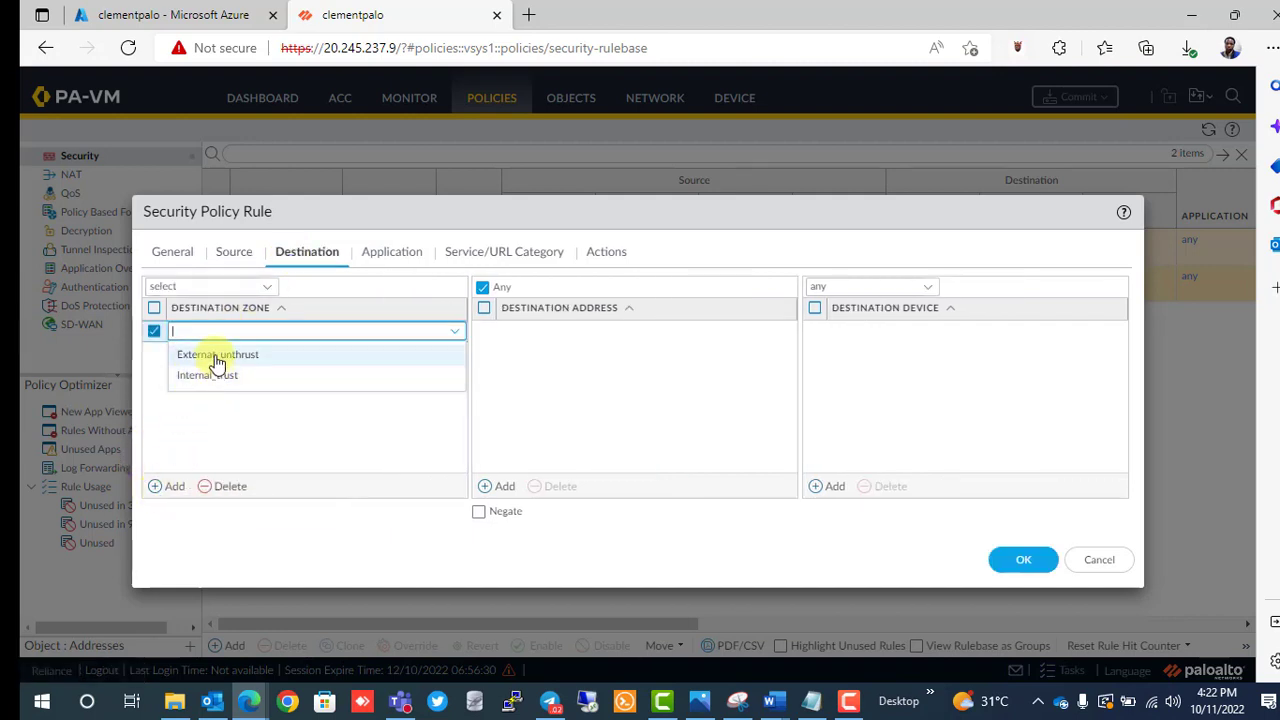
pyautogui.click(217, 358)
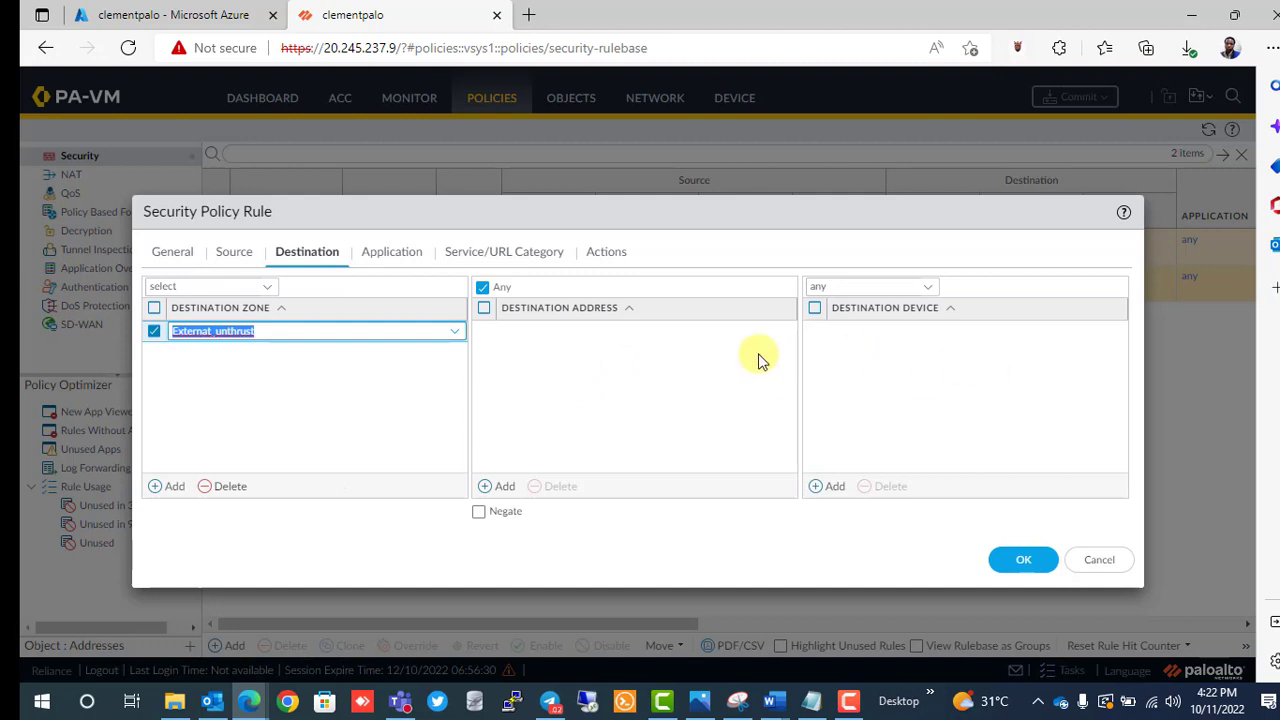
# Enable logging at session start on Internet Rule and save it.
pyautogui.click(392, 259)
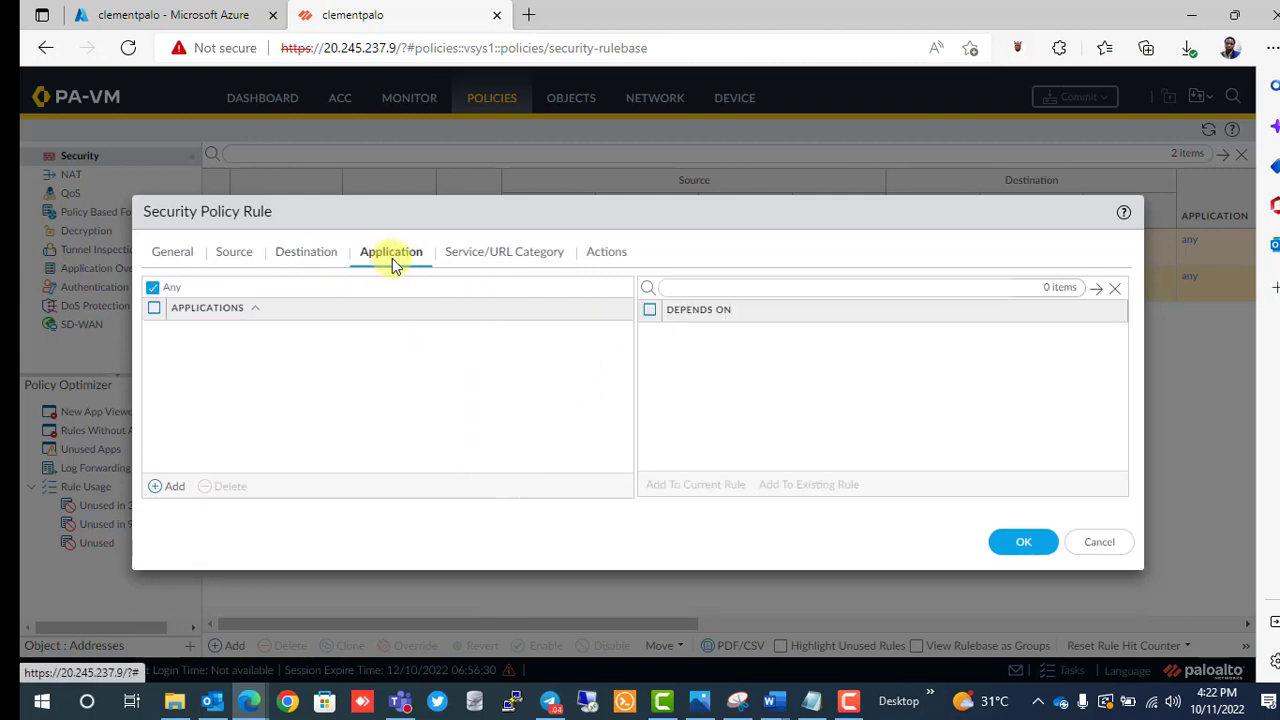
pyautogui.click(477, 258)
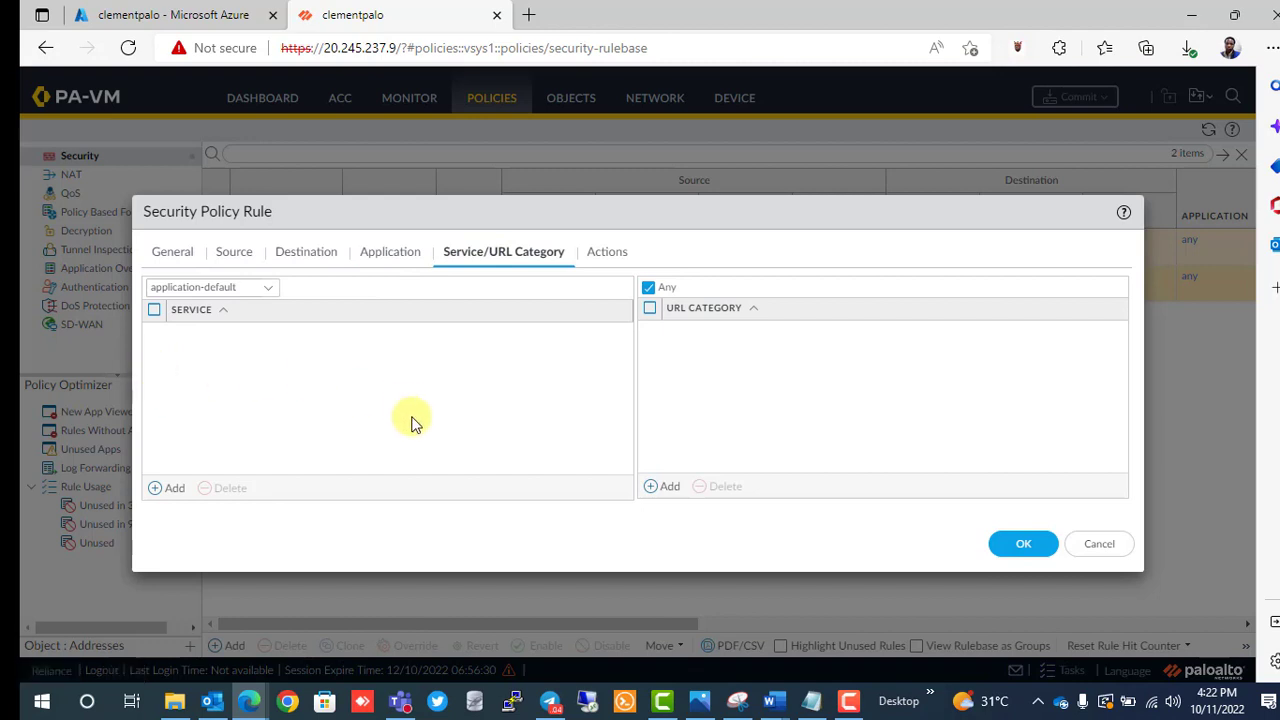
pyautogui.click(592, 256)
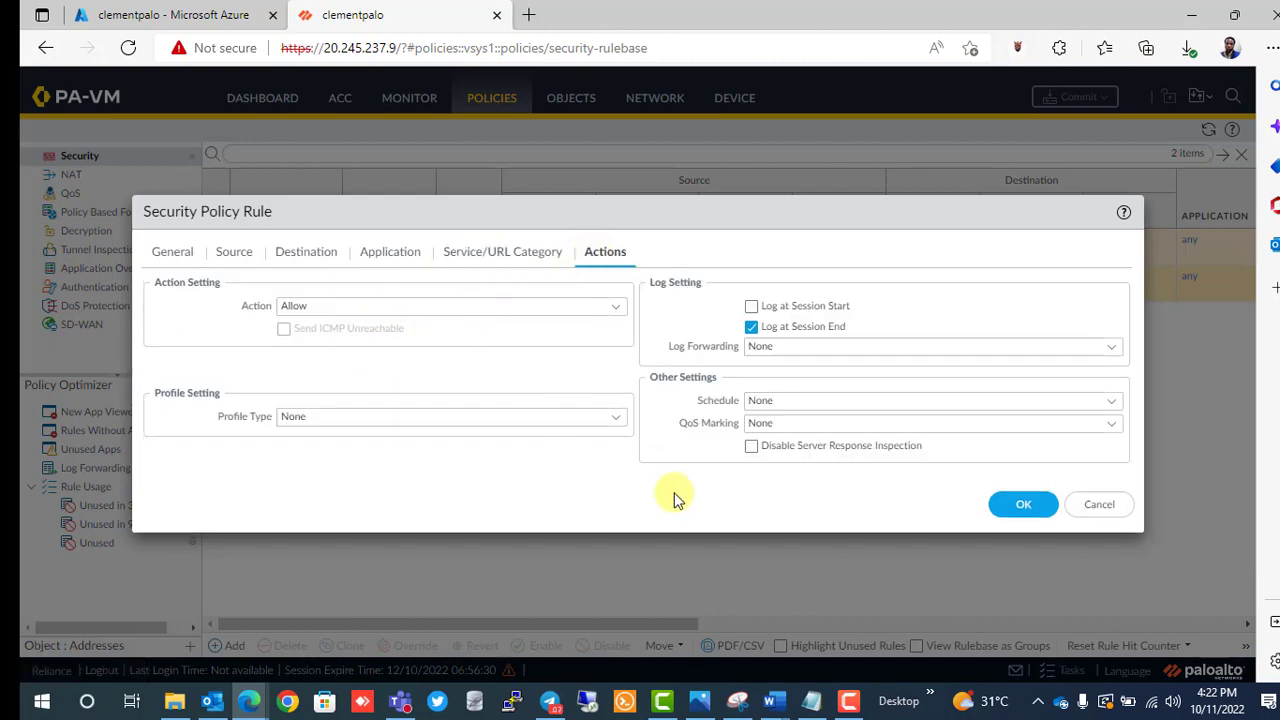
pyautogui.click(751, 307)
pyautogui.click(1018, 505)
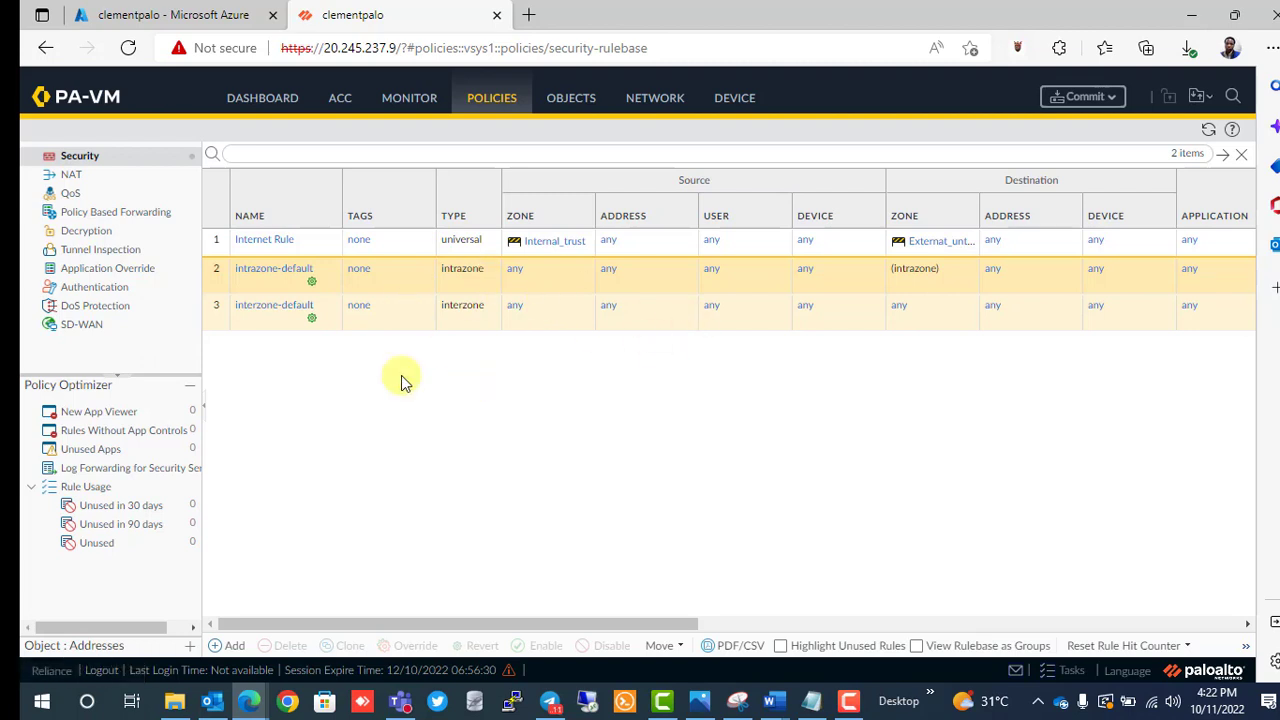
pyautogui.click(72, 178)
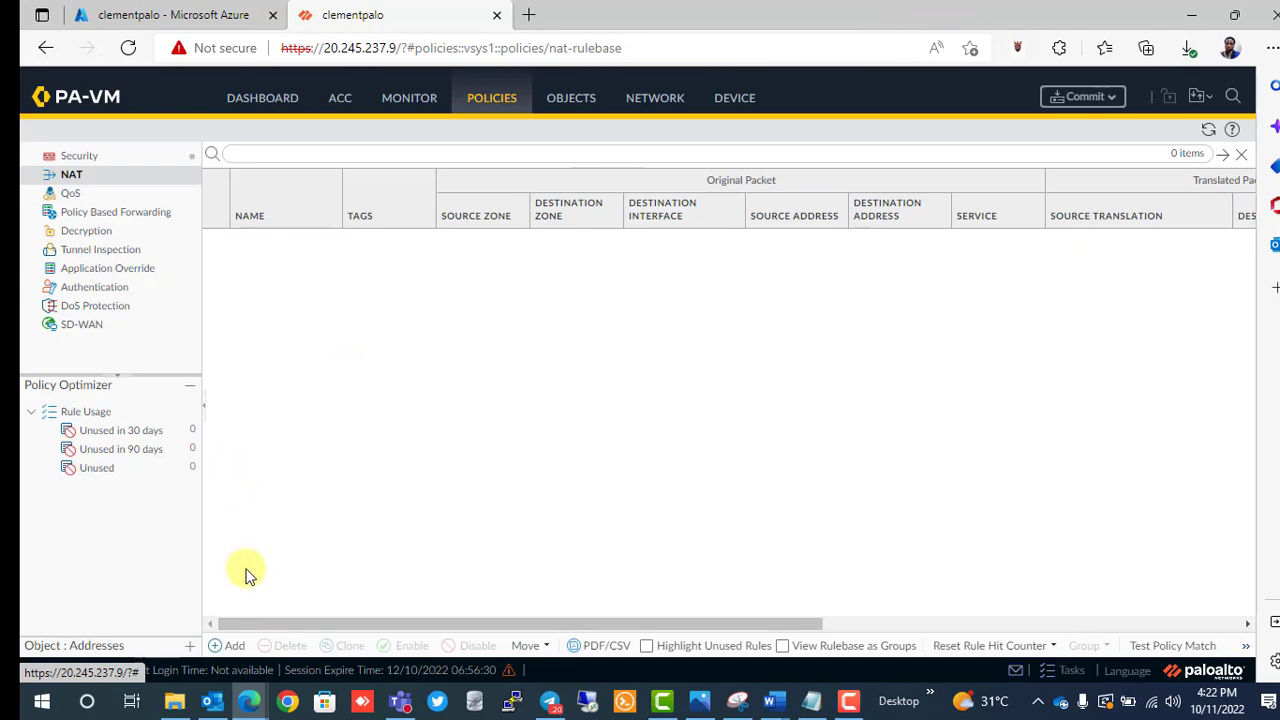
# Add a new NAT policy rule named Internal_NAT.
pyautogui.scroll(3, 249, 576)
pyautogui.scroll(-1, 249, 576)
pyautogui.click(224, 645)
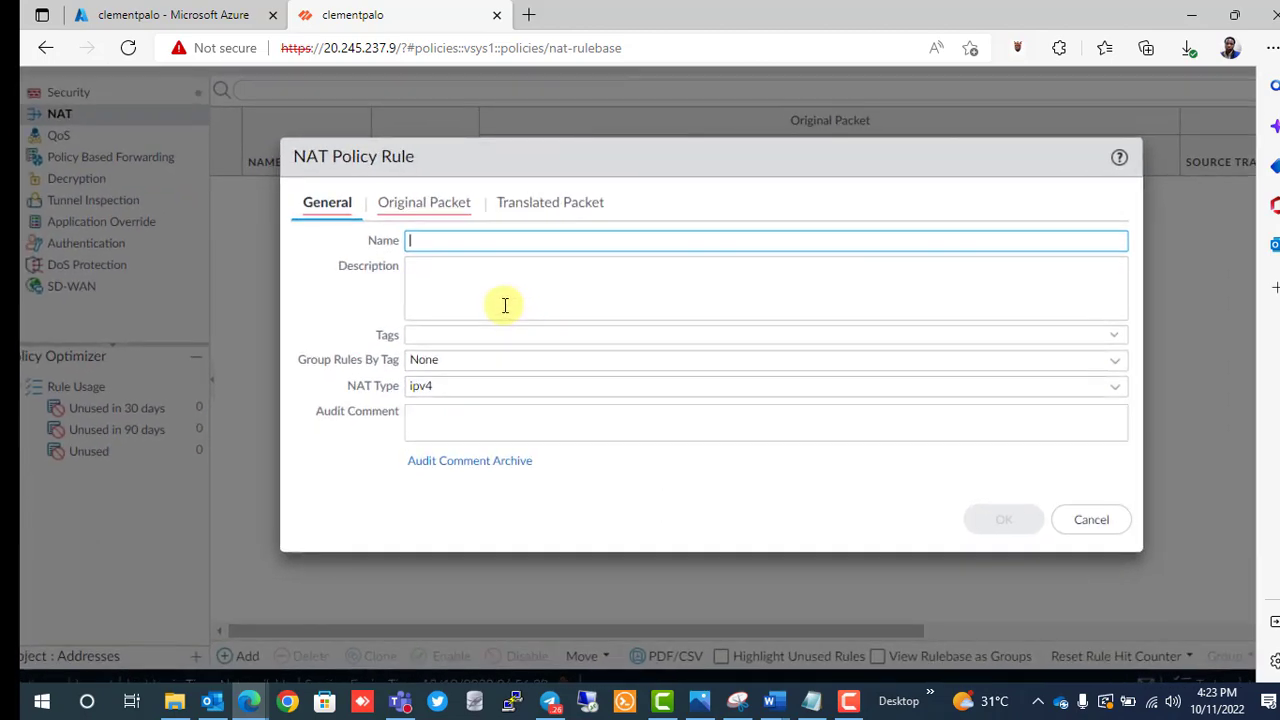
pyautogui.write('Internal_NAT')
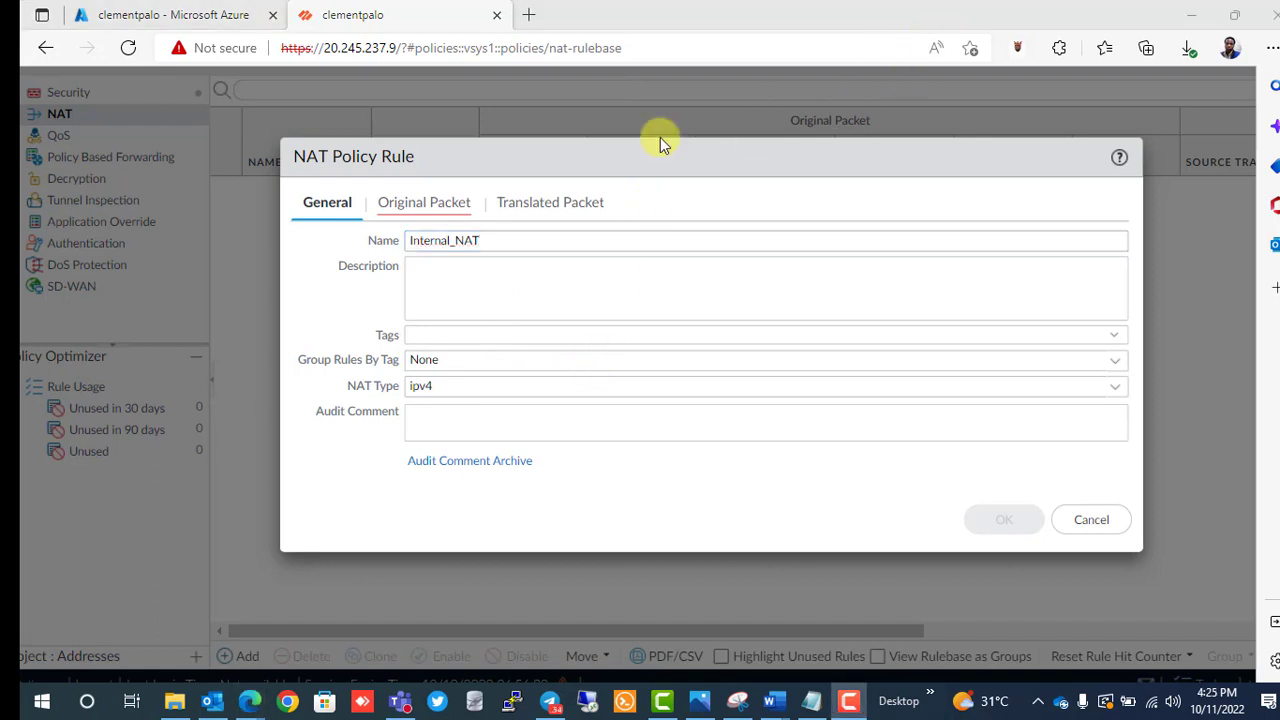
# Give Internal_NAT source zone Internal_trust and destination zone External_unthrust, then save it.
pyautogui.click(455, 206)
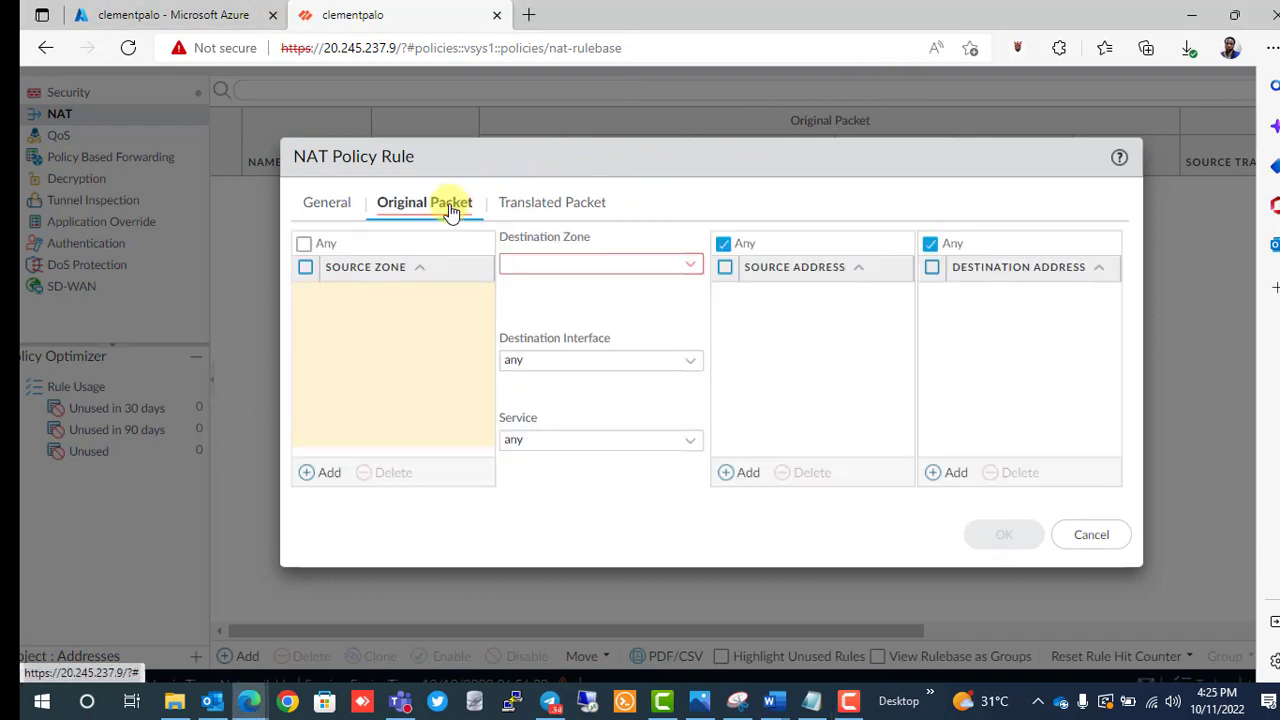
pyautogui.click(320, 476)
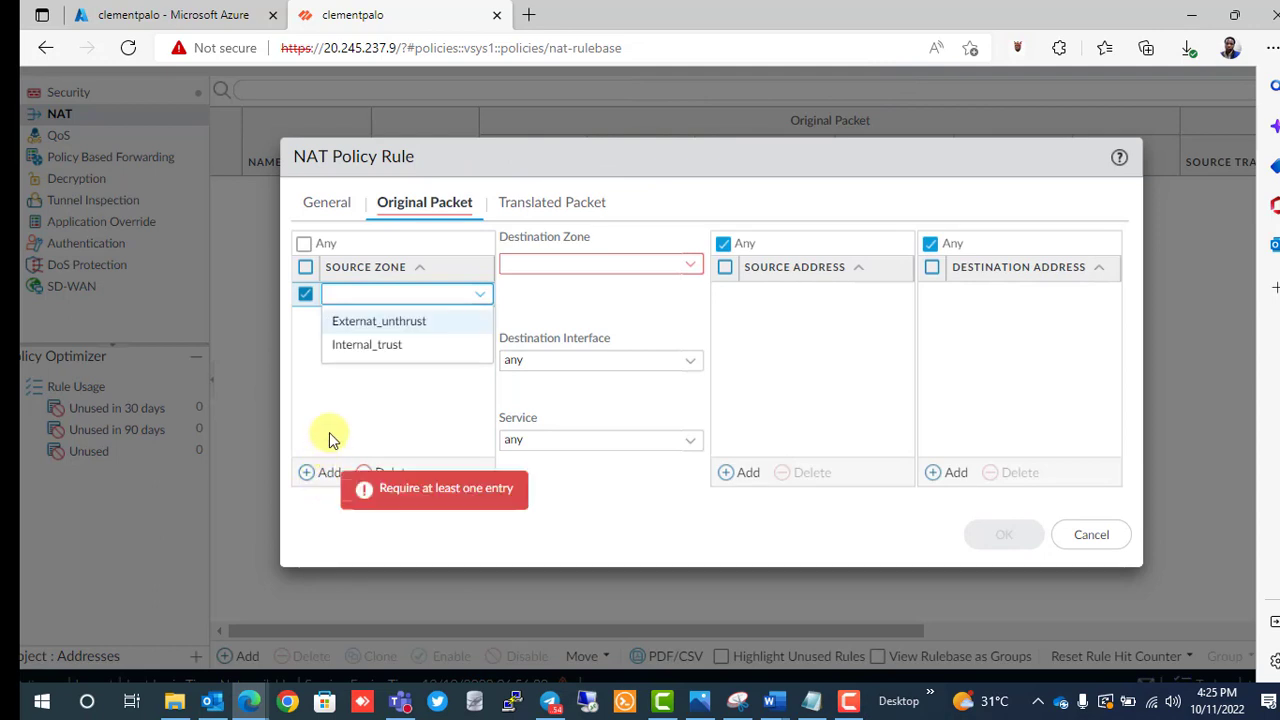
pyautogui.click(388, 346)
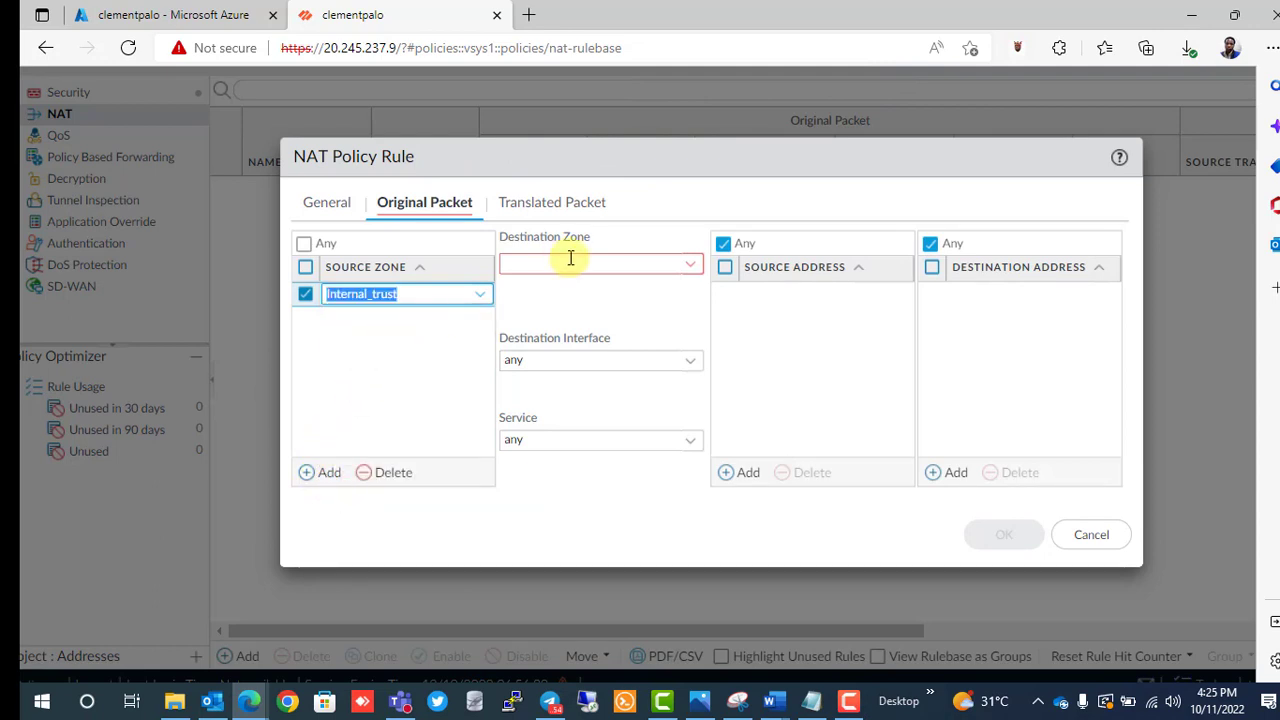
pyautogui.click(692, 268)
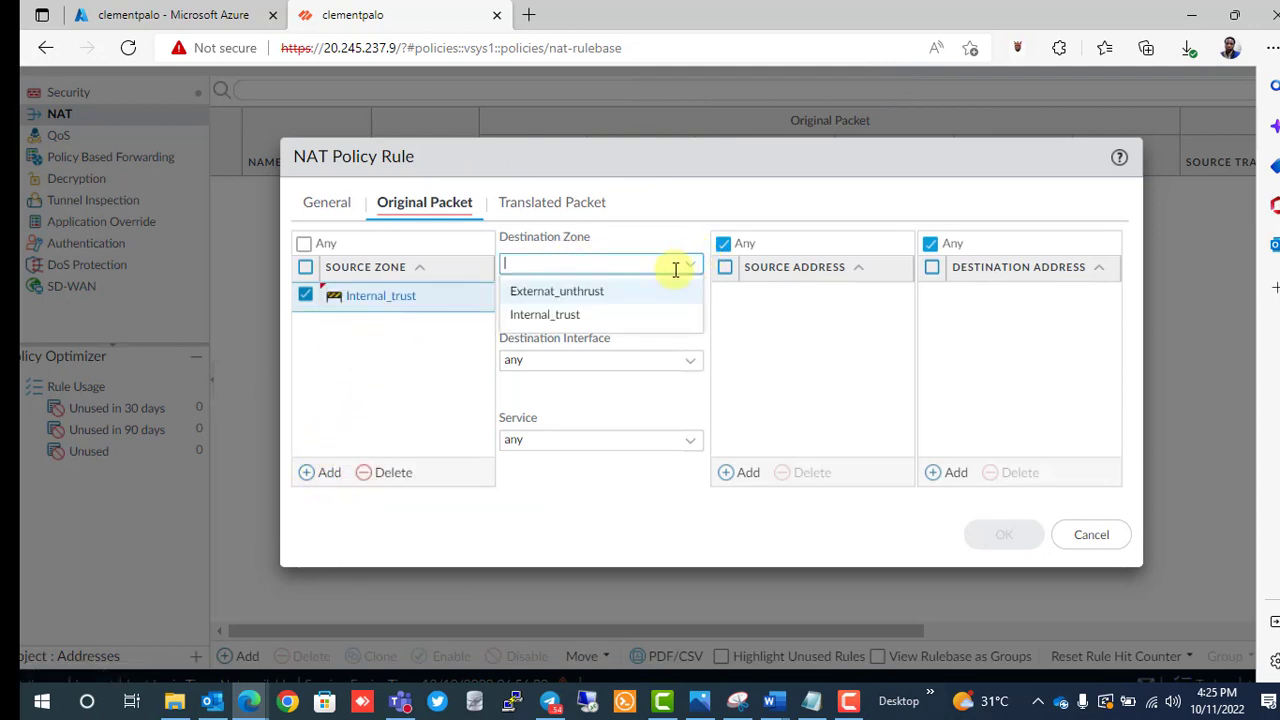
pyautogui.click(573, 291)
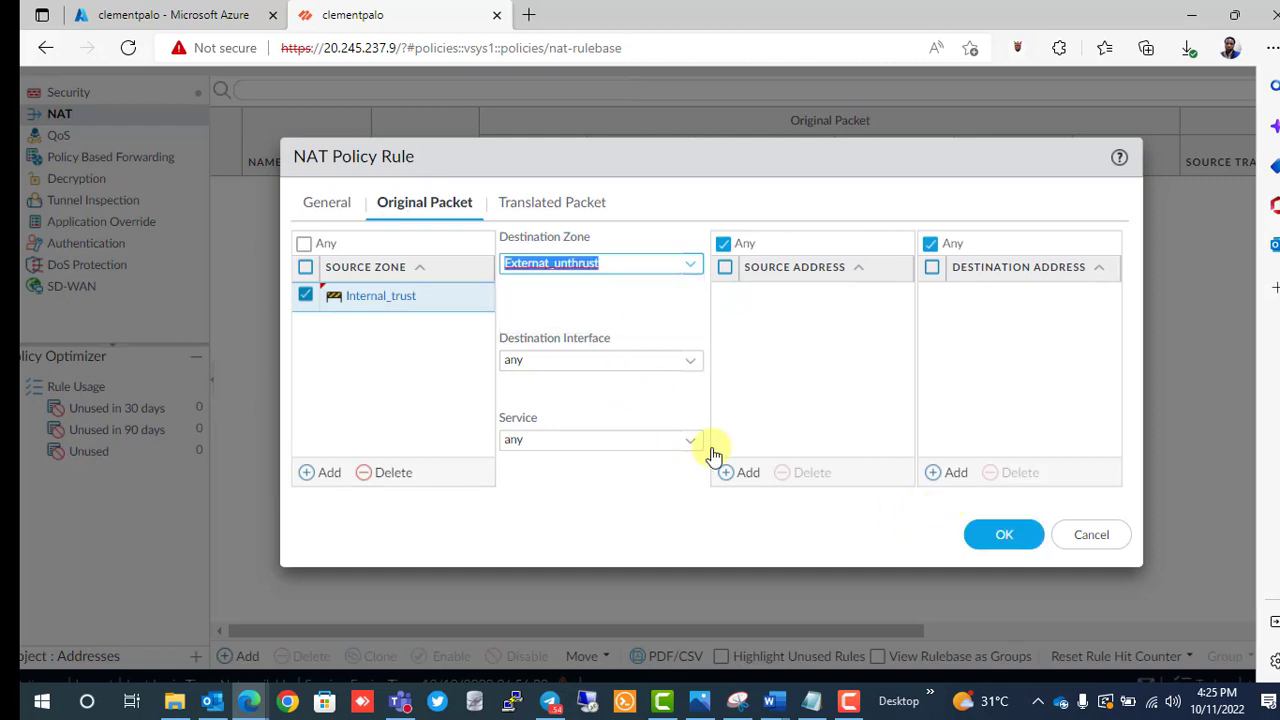
pyautogui.click(1006, 548)
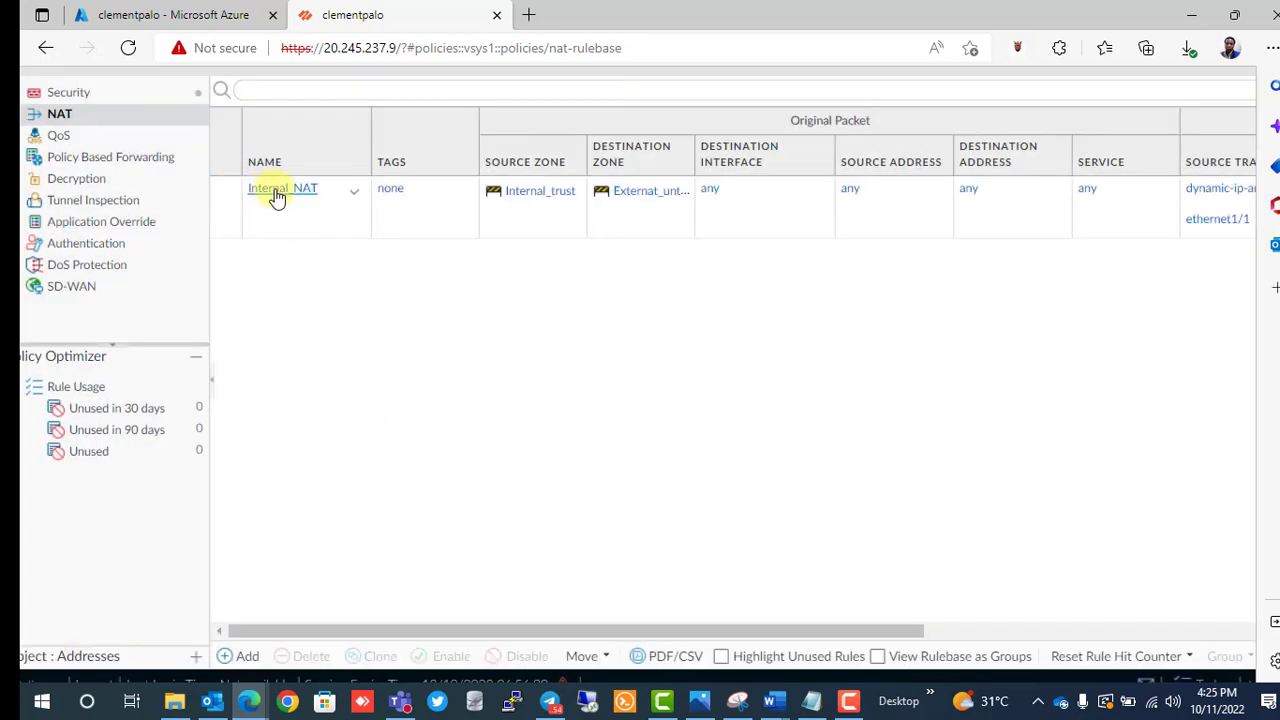
pyautogui.click(278, 197)
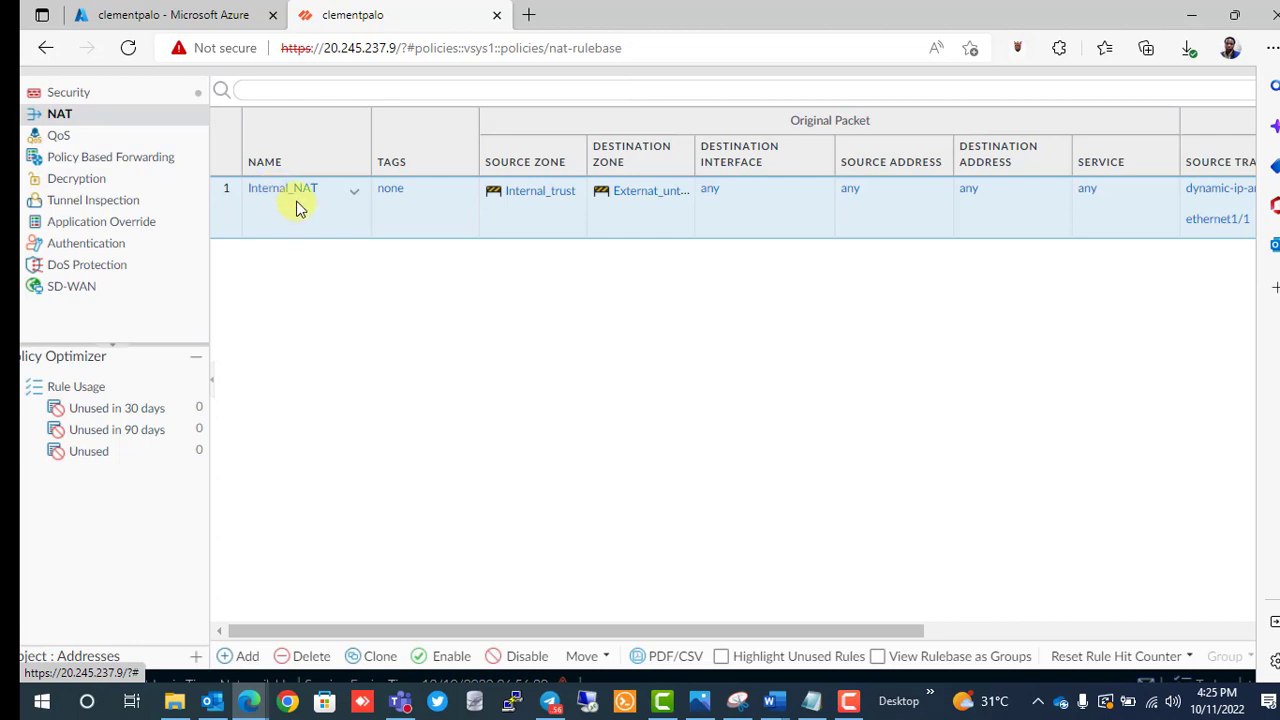
pyautogui.click(296, 192)
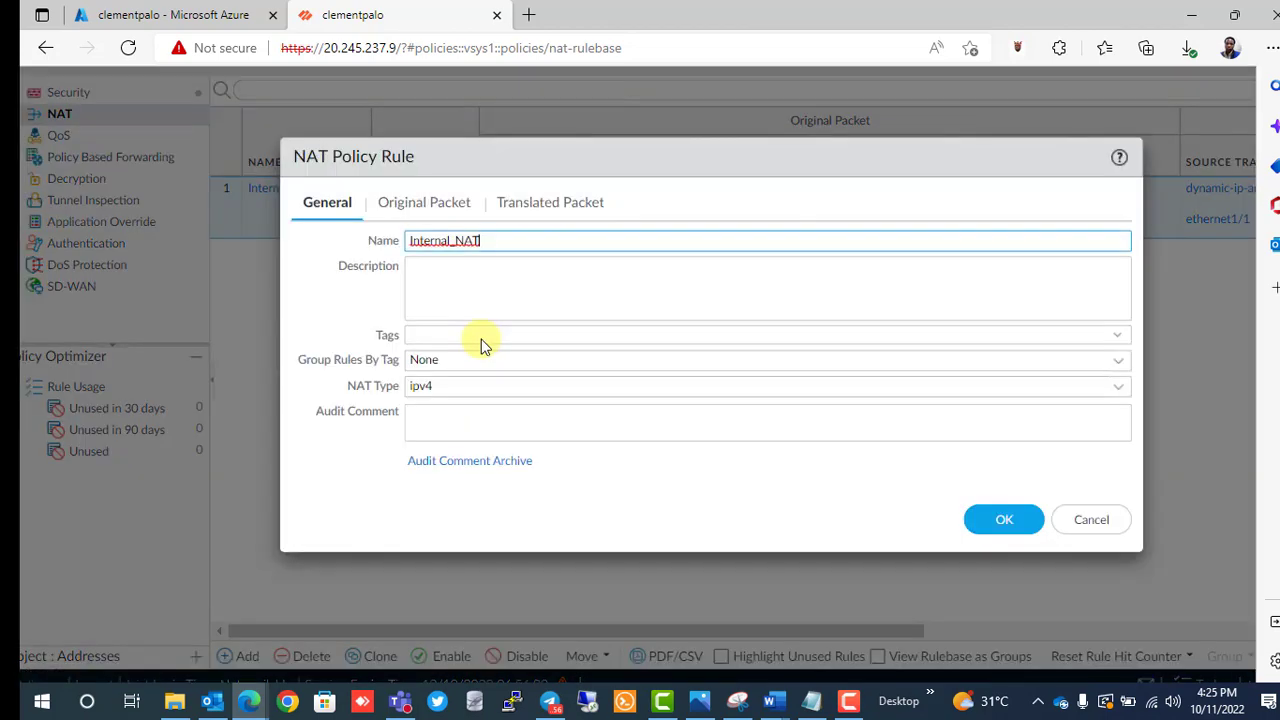
pyautogui.click(546, 205)
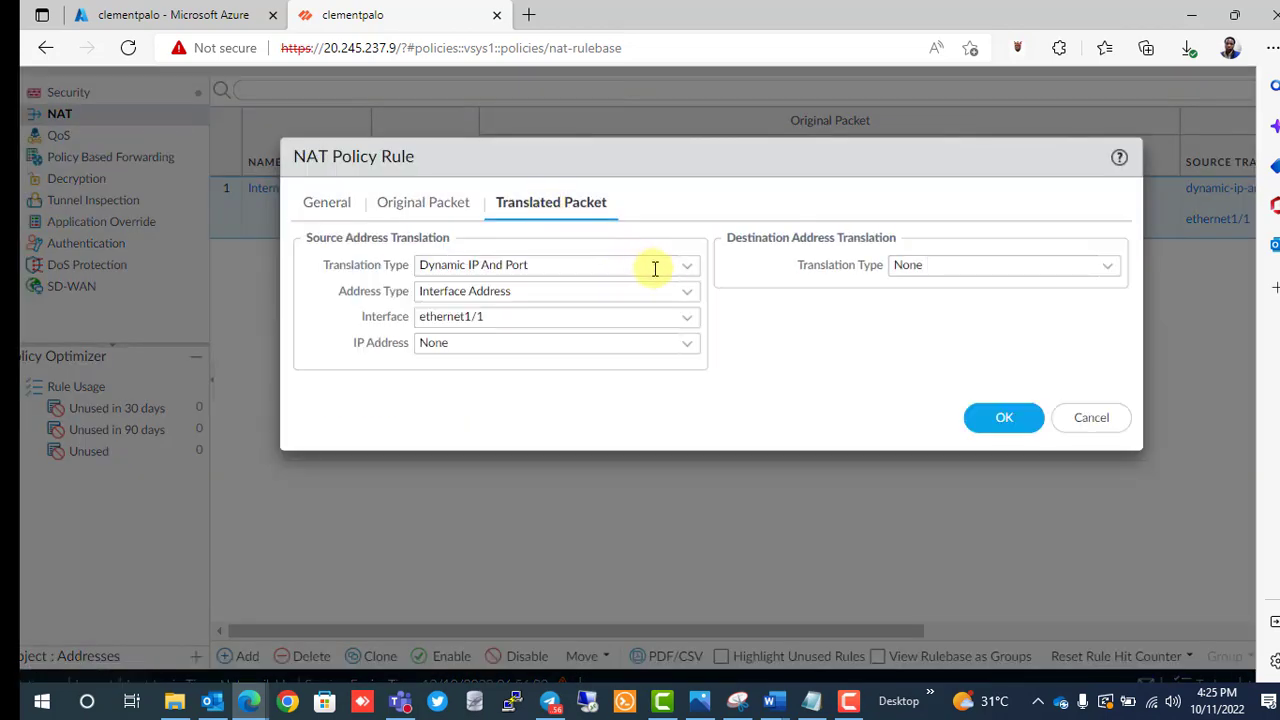
pyautogui.click(689, 272)
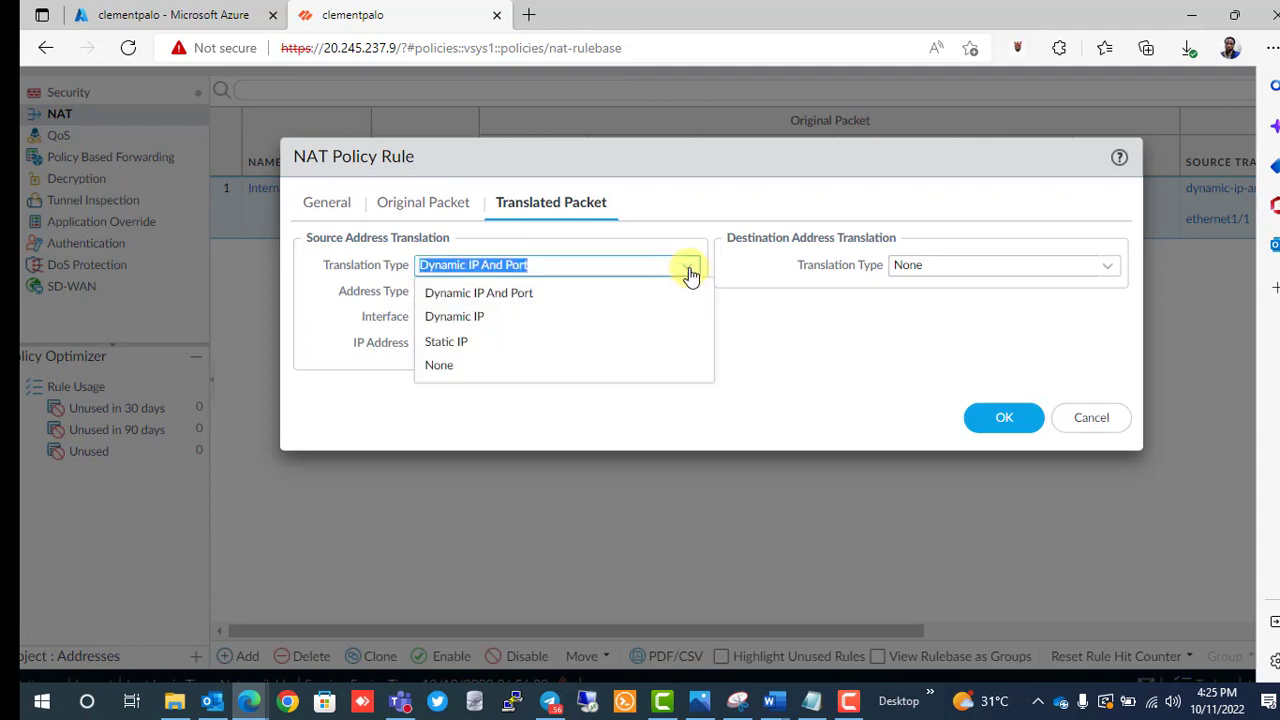
pyautogui.click(515, 291)
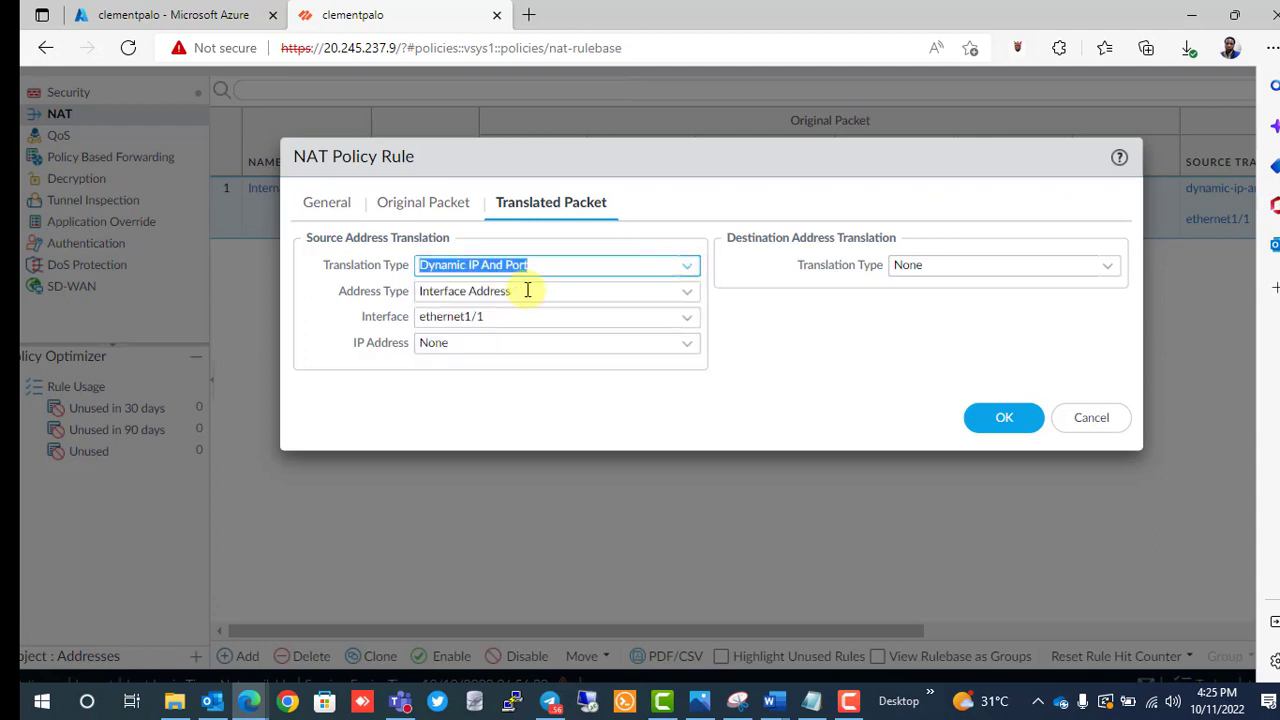
pyautogui.click(694, 299)
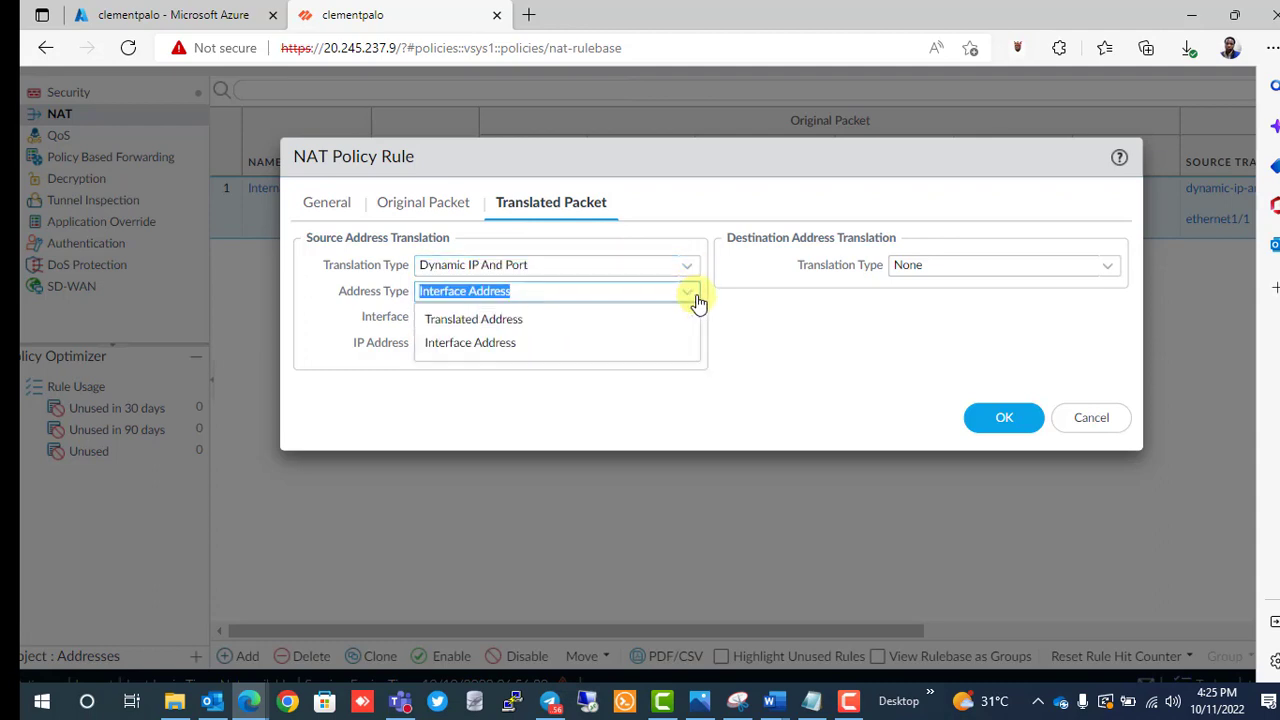
pyautogui.click(543, 345)
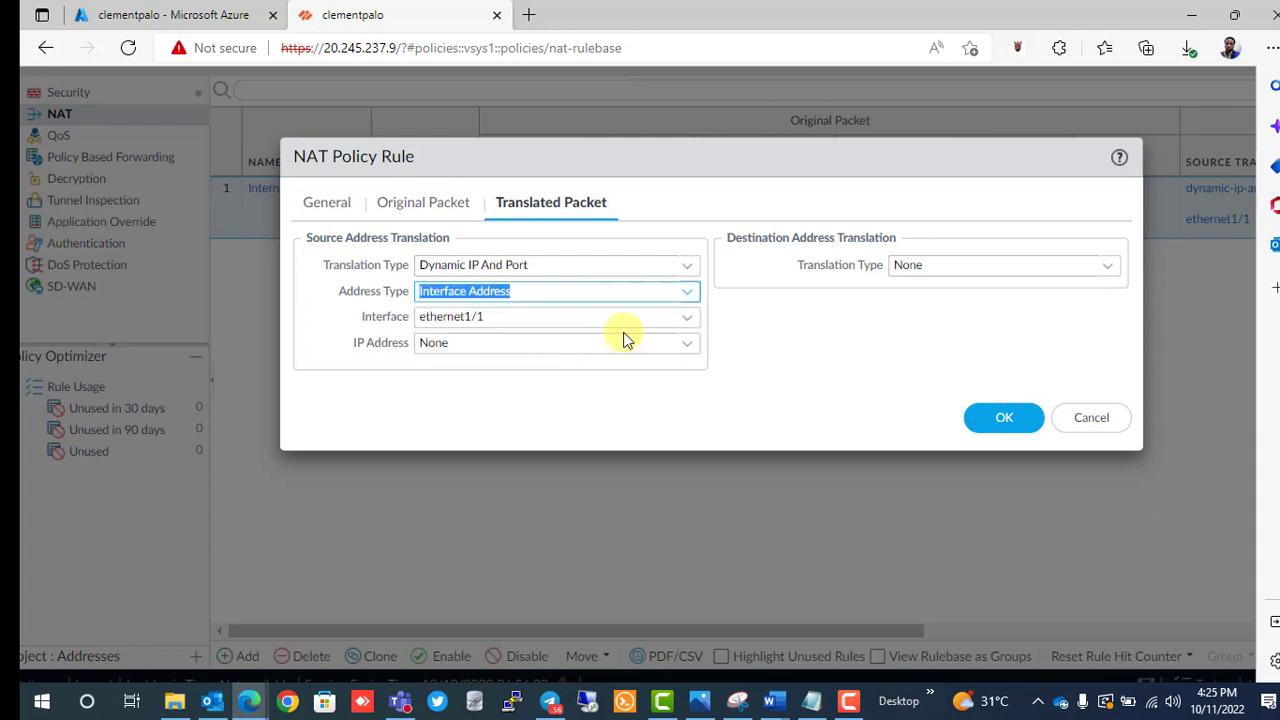
pyautogui.click(687, 318)
pyautogui.click(521, 347)
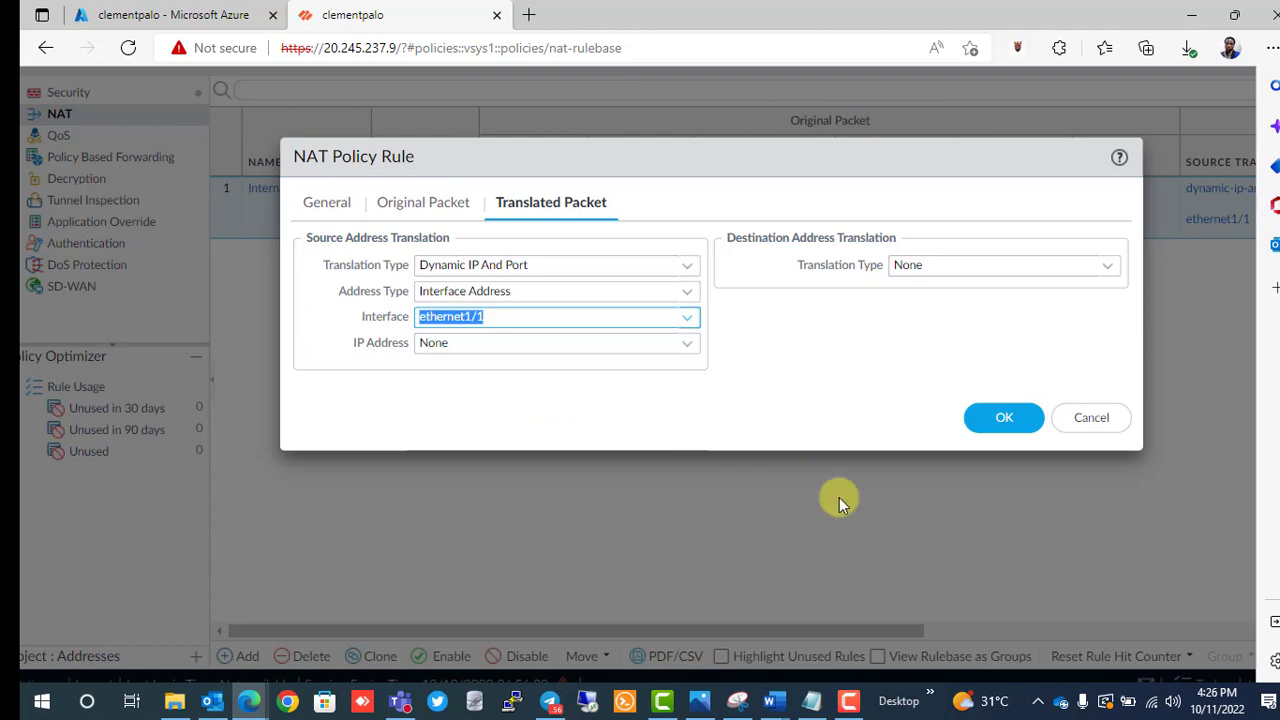
pyautogui.click(998, 432)
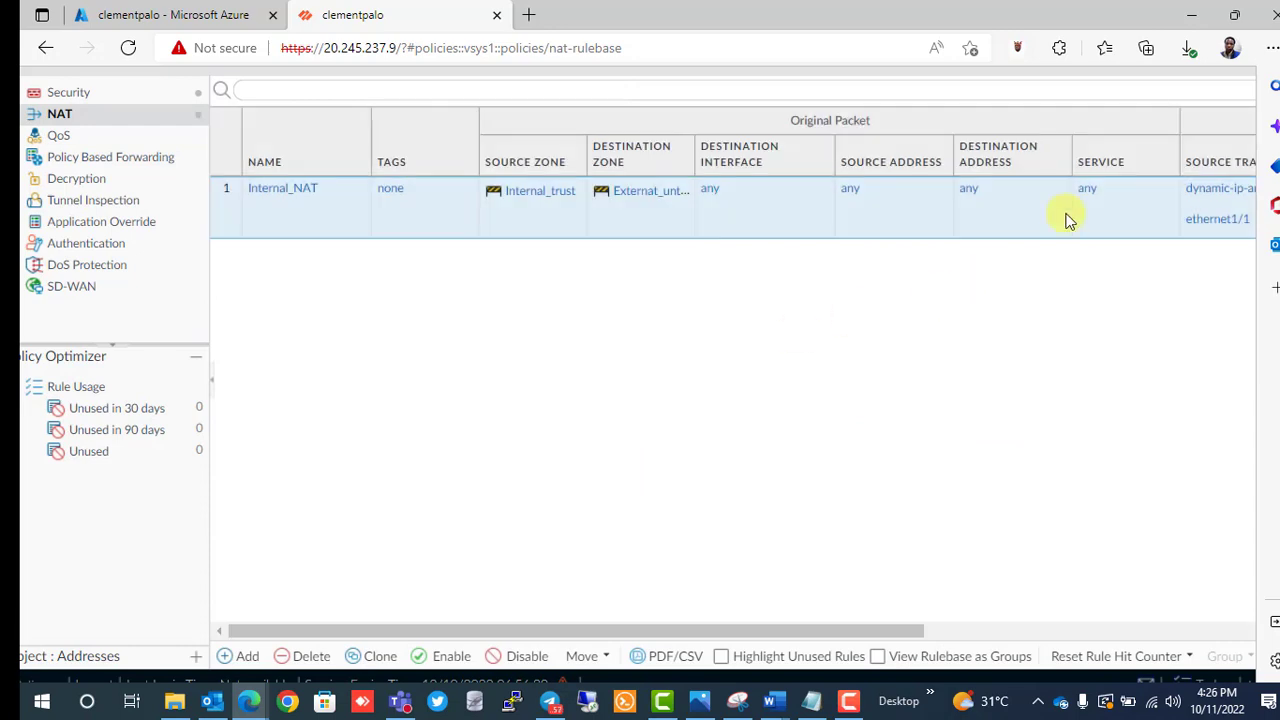
pyautogui.scroll(2, 1066, 215)
pyautogui.scroll(-1, 1066, 215)
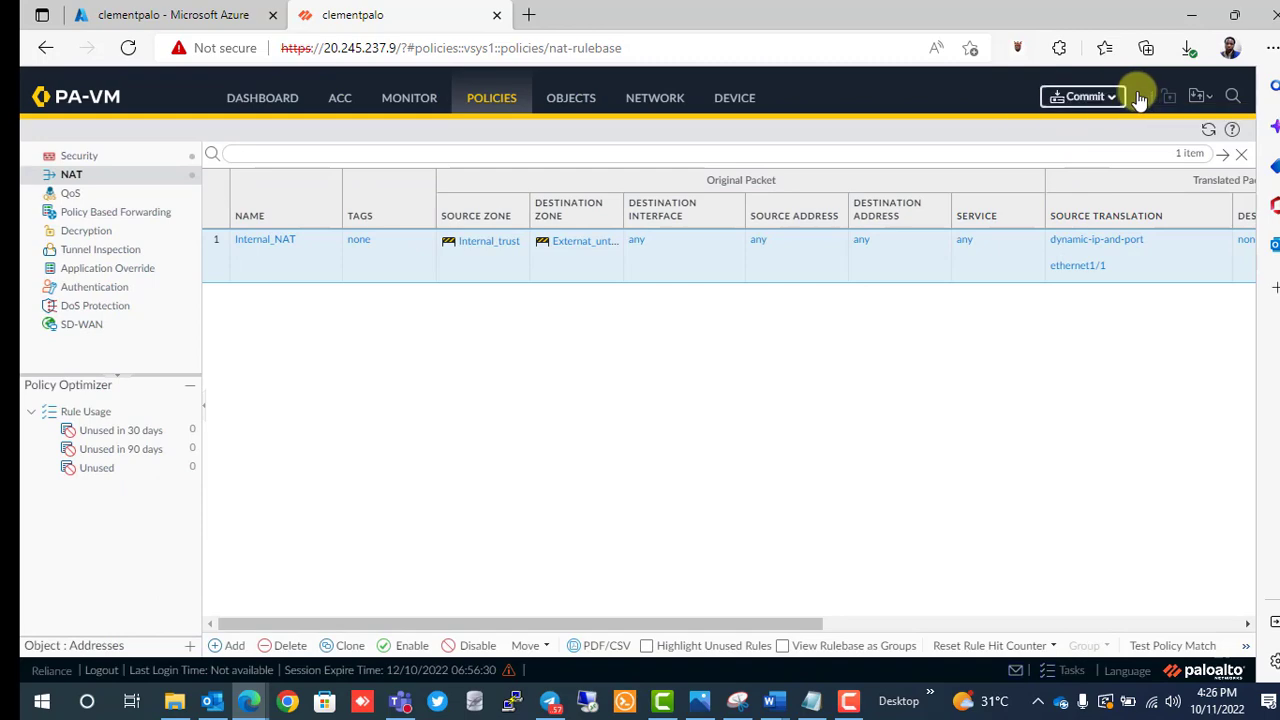
# Commit all changes including the NAT and Security rules, then launch PuTTY.
pyautogui.scroll(3, 1140, 100)
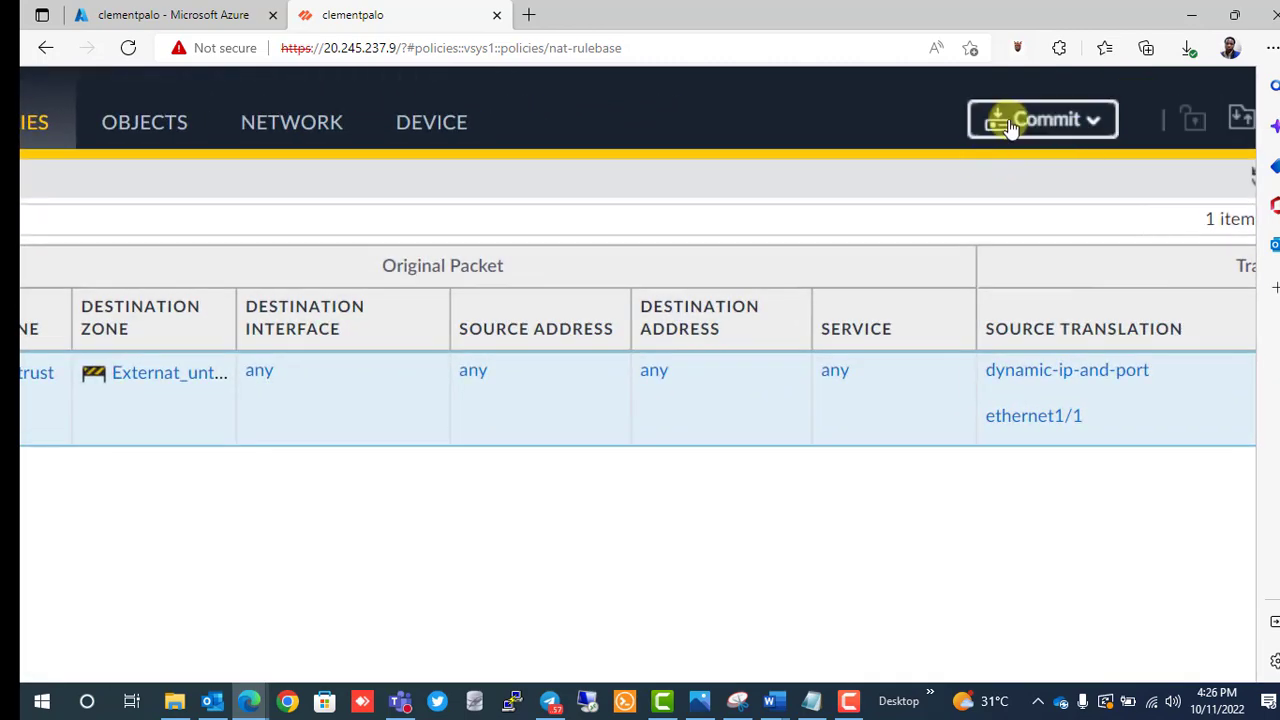
pyautogui.click(1010, 125)
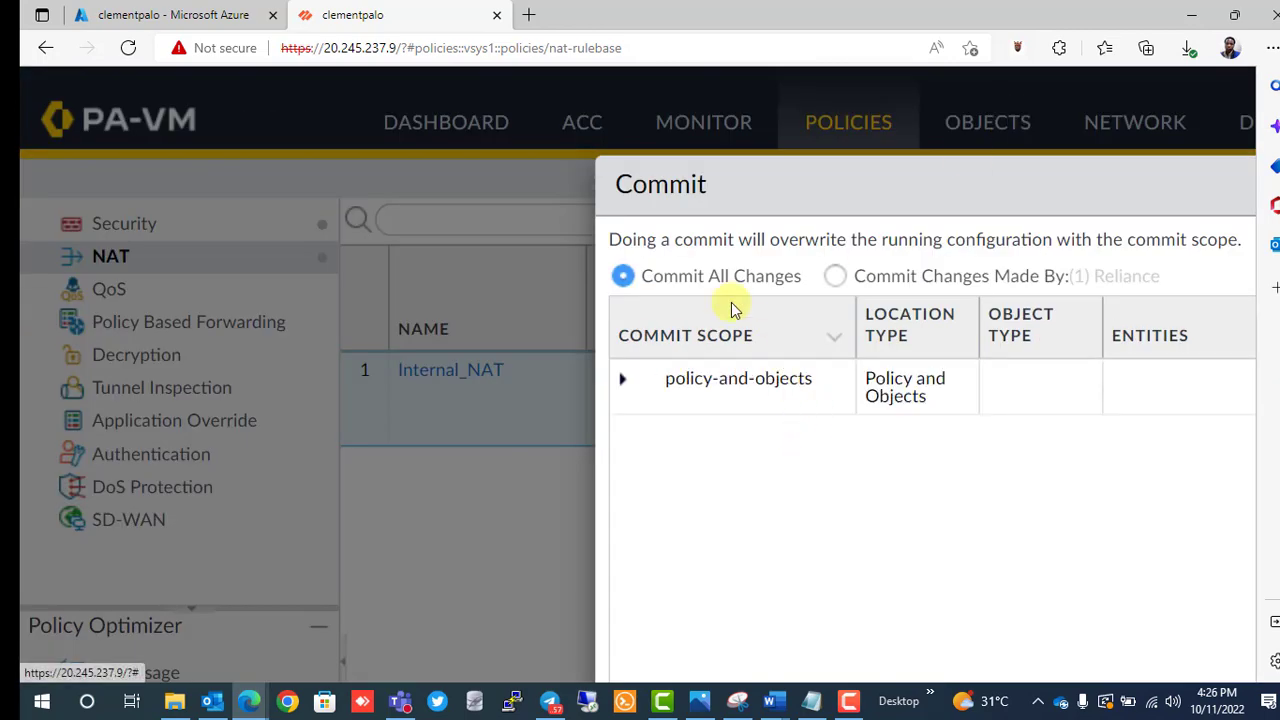
pyautogui.click(700, 287)
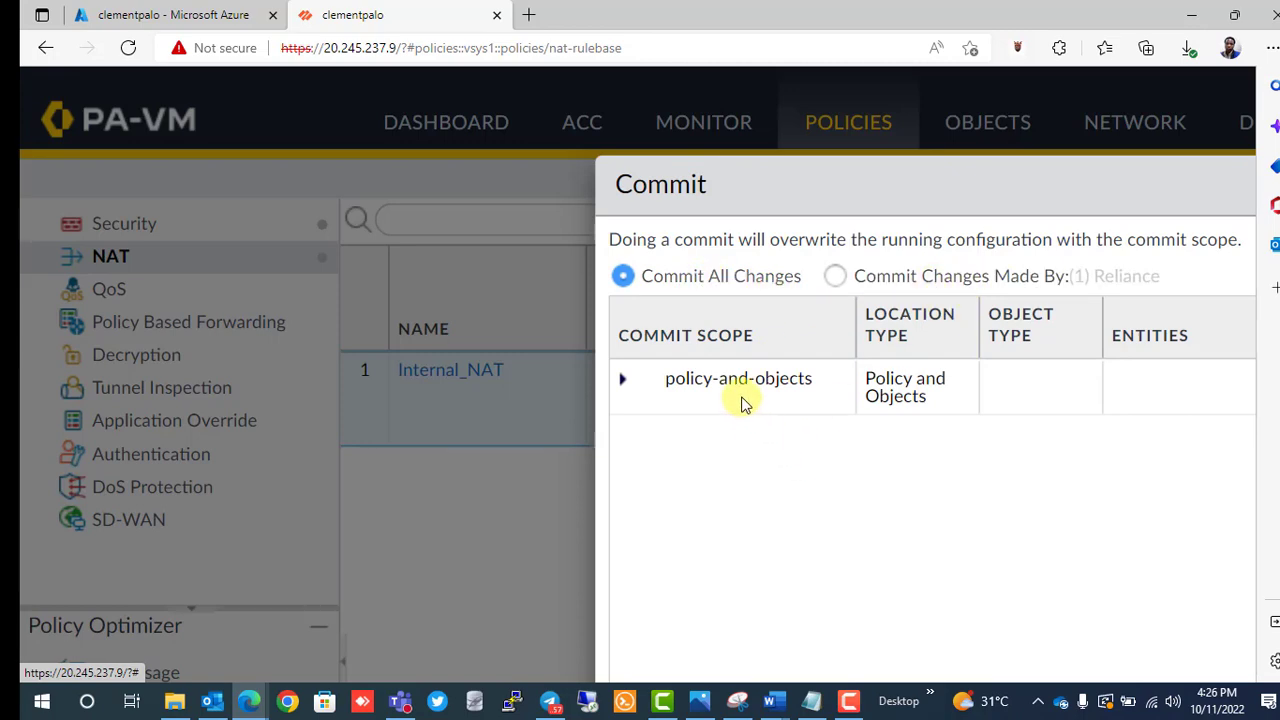
pyautogui.scroll(-3, 900, 476)
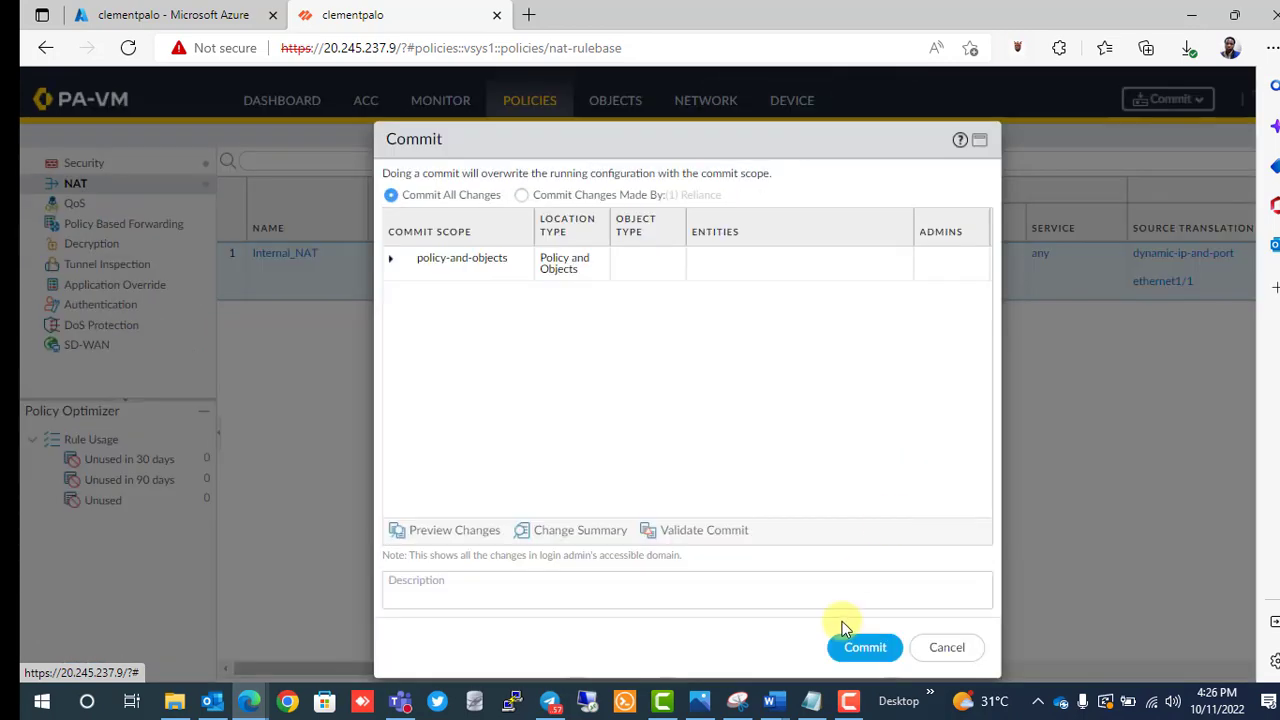
pyautogui.click(849, 650)
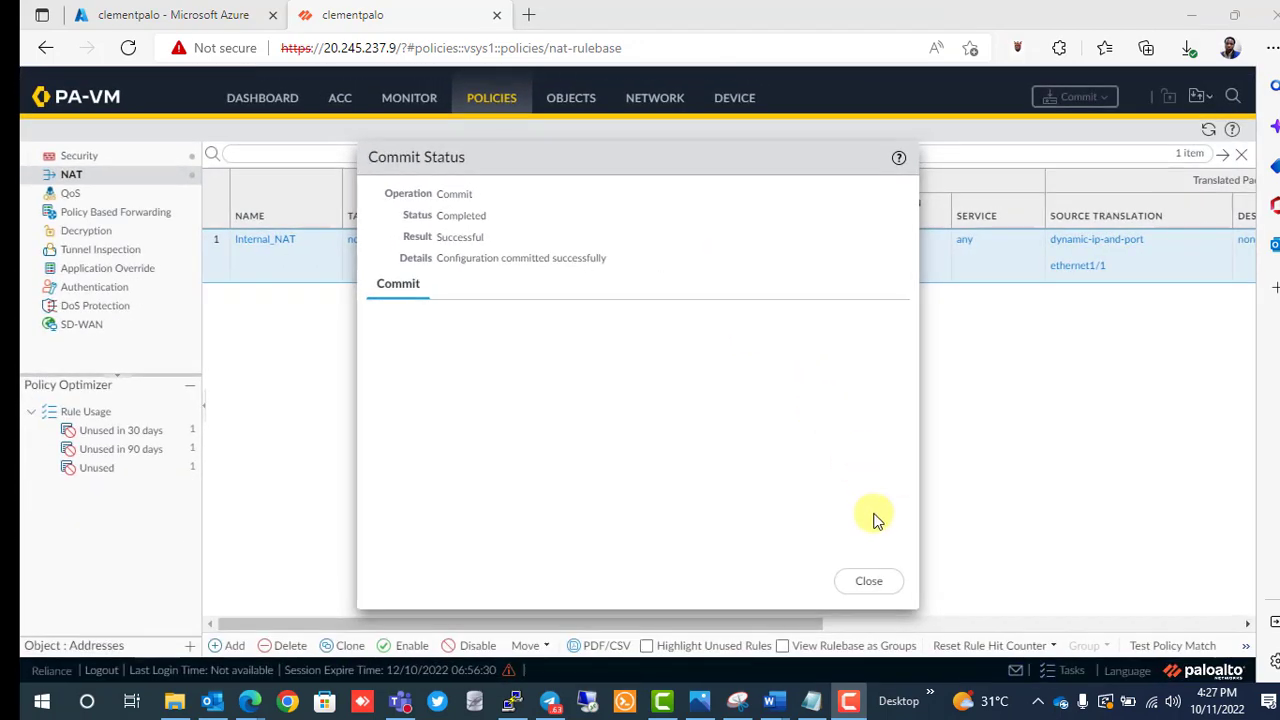
pyautogui.click(866, 582)
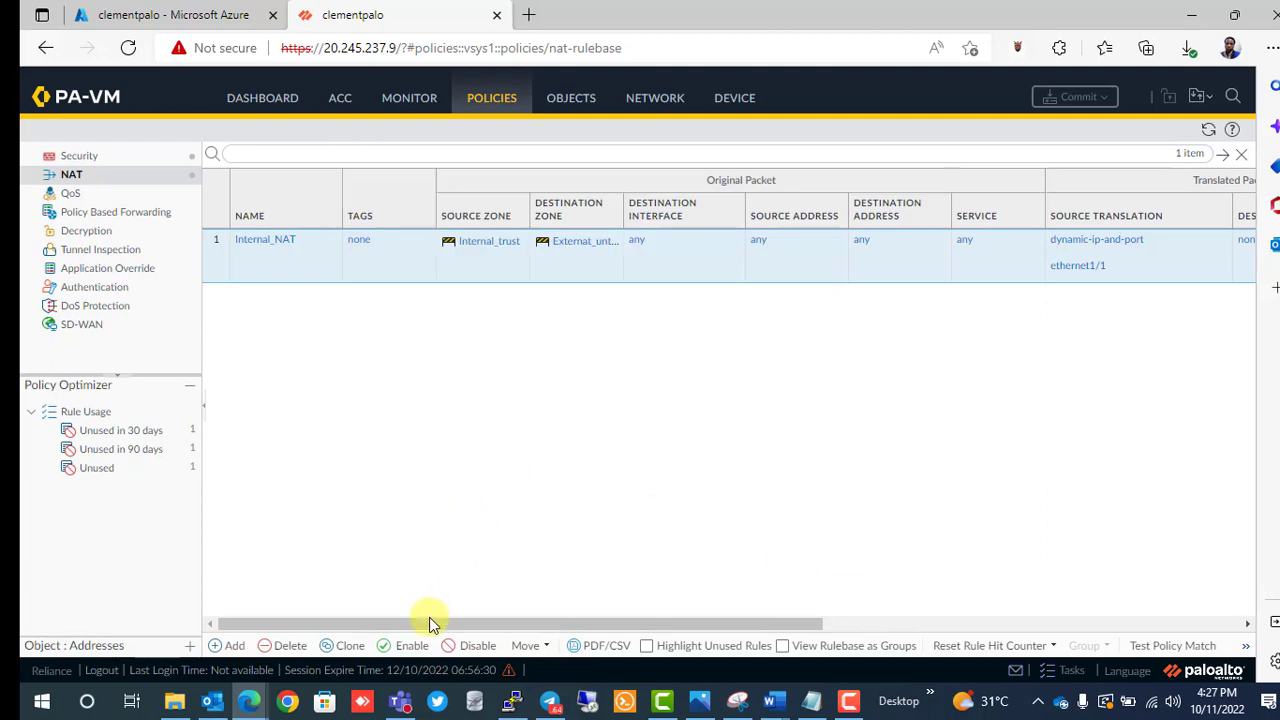
pyautogui.click(513, 702)
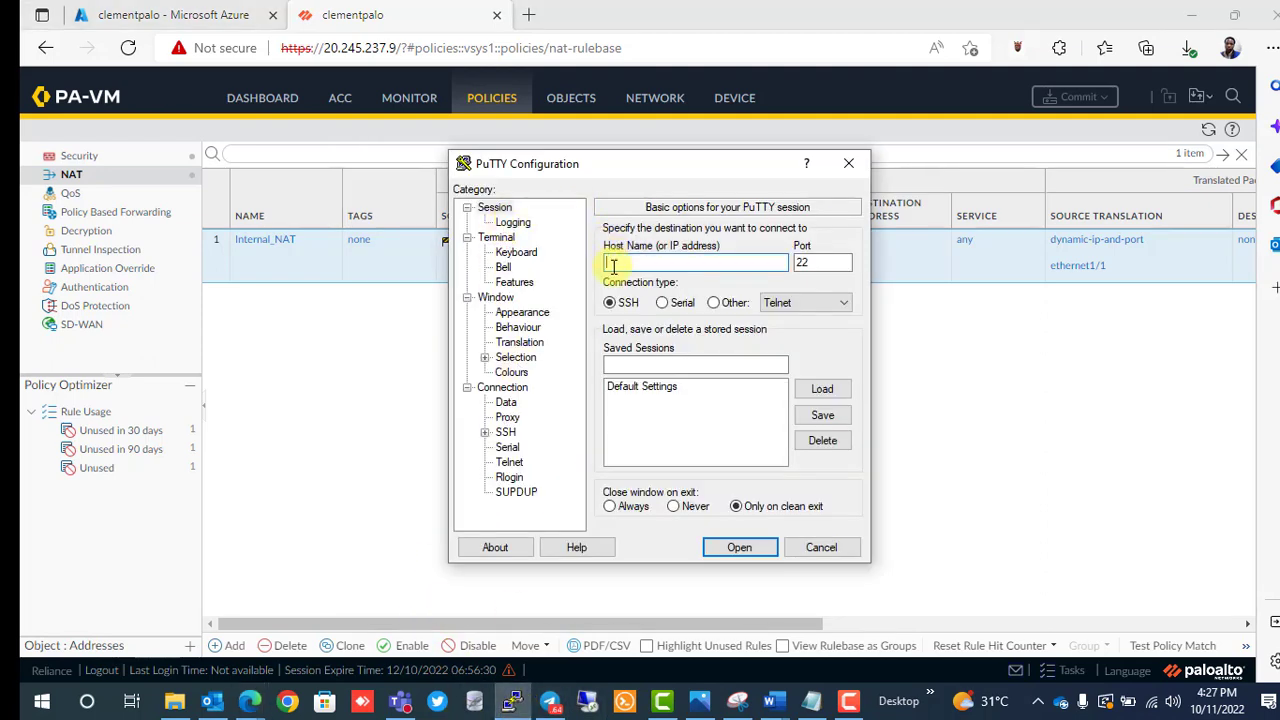
# SSH to 20.245.237.9, accept the host key, and log in with the firewall username and password.
pyautogui.write('20.245.237.9')
pyautogui.press('Return')
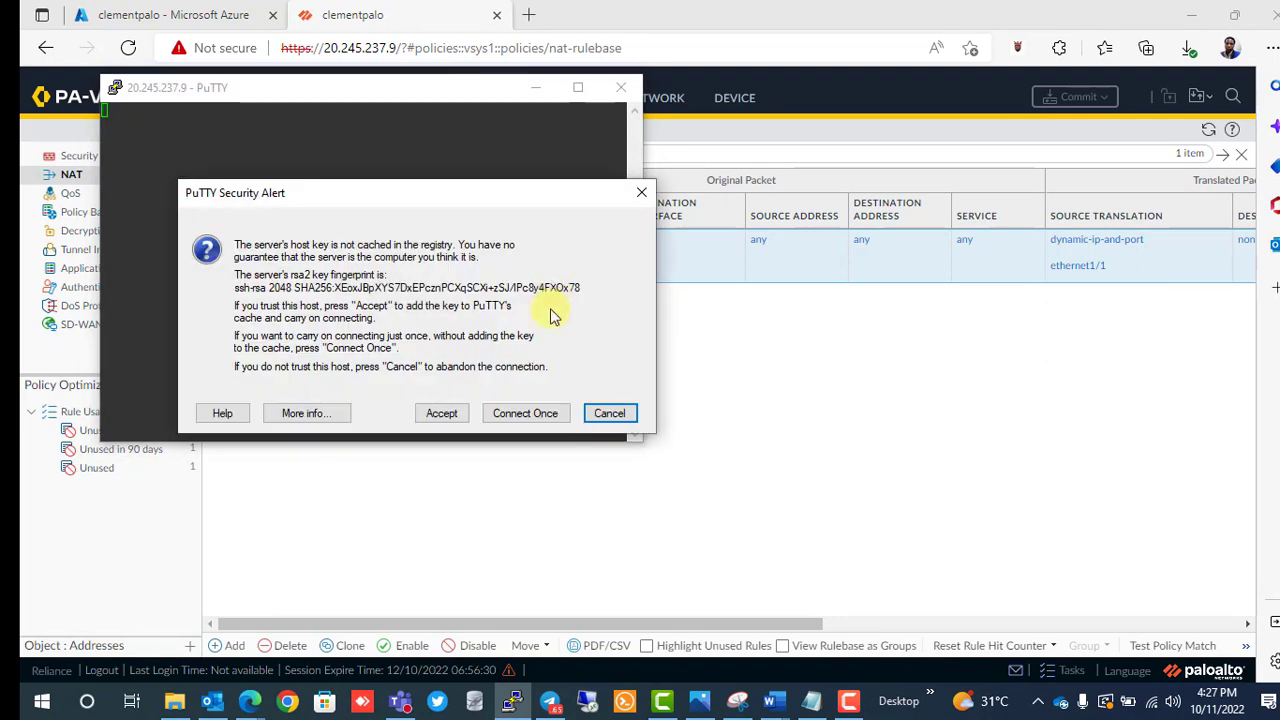
pyautogui.click(458, 415)
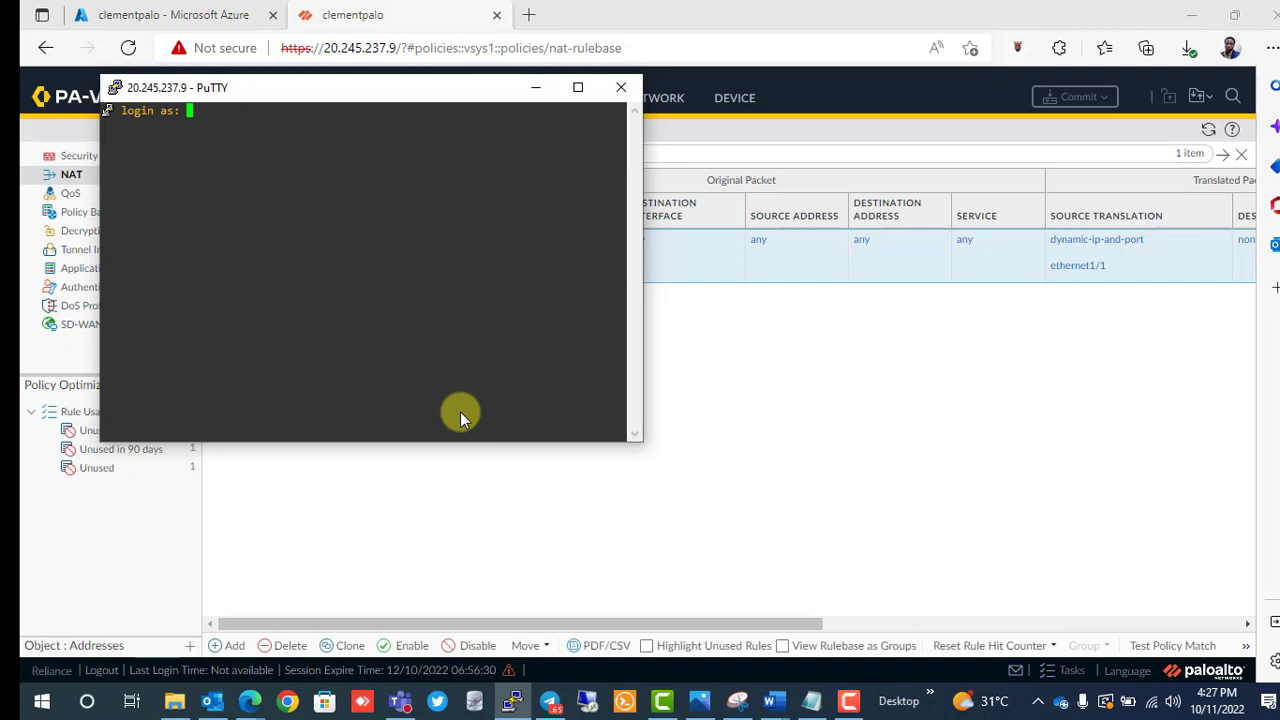
pyautogui.press('Return')
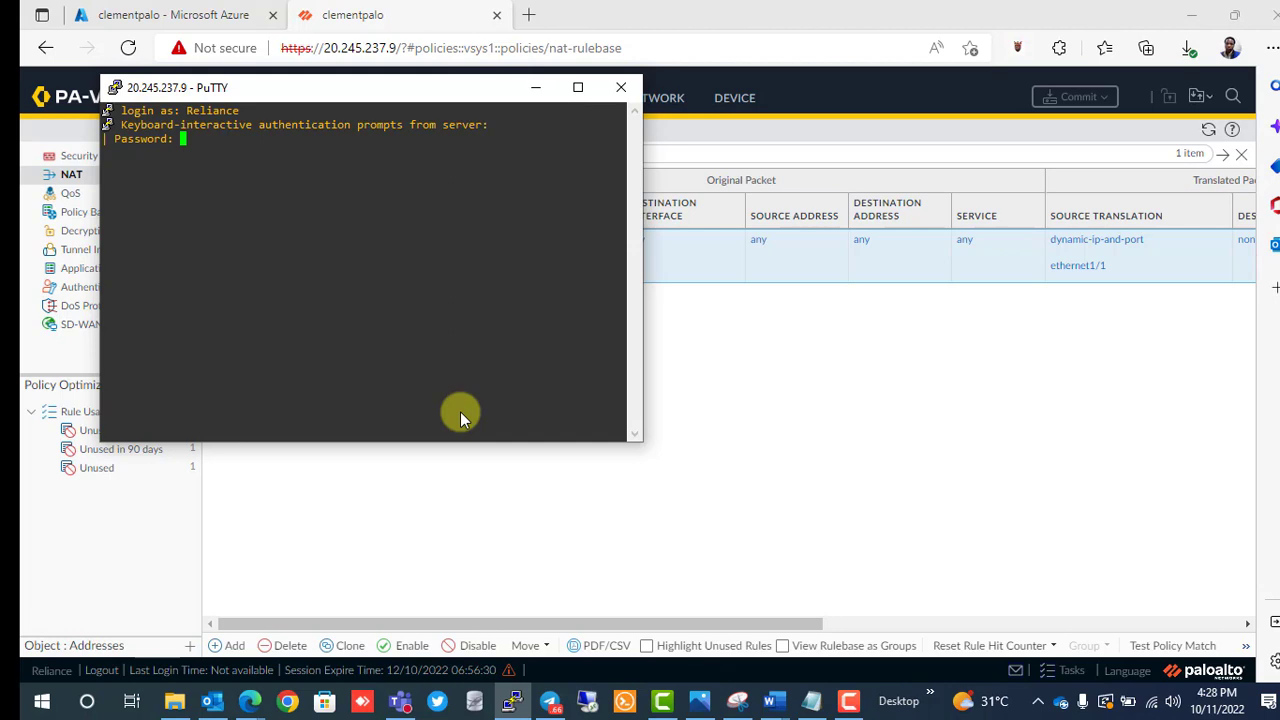
pyautogui.press('Return')
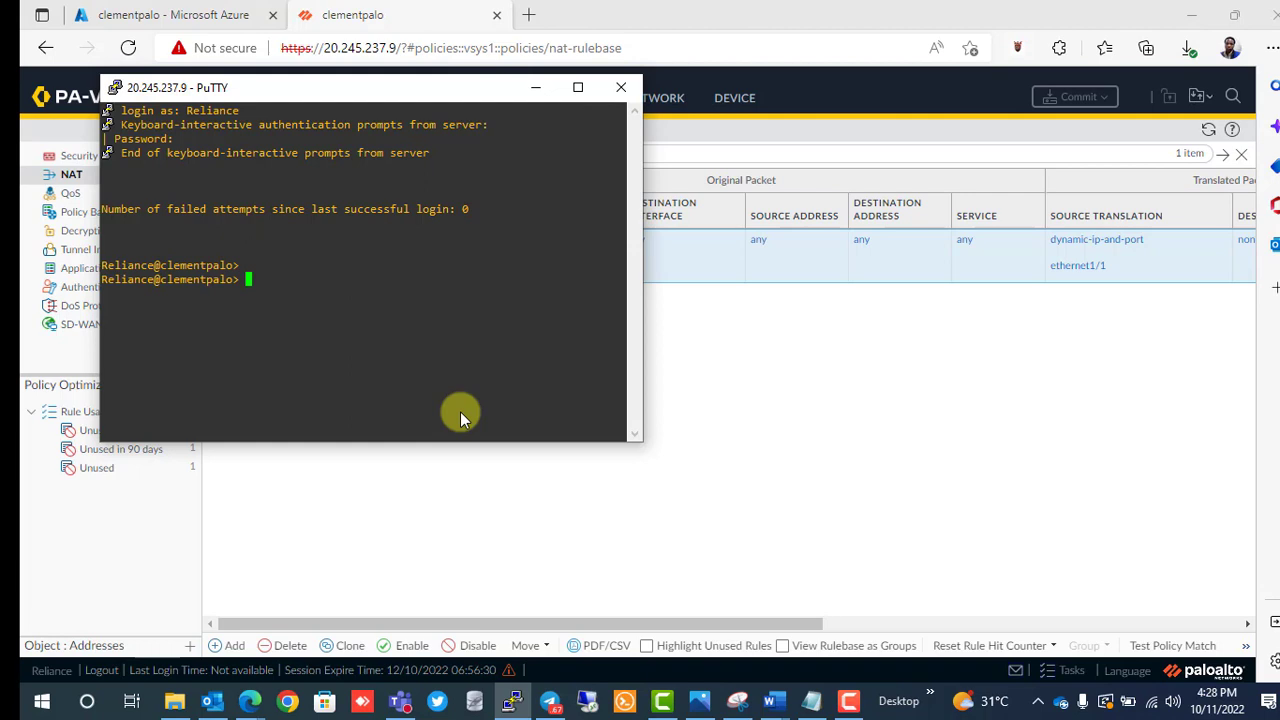
# Run ping host 8.8.8.8 and stop it after replies arrive.
pyautogui.write('ping hot')
pyautogui.press('BackSpace')
pyautogui.write('st 8.8.8.8')
pyautogui.press('Return')
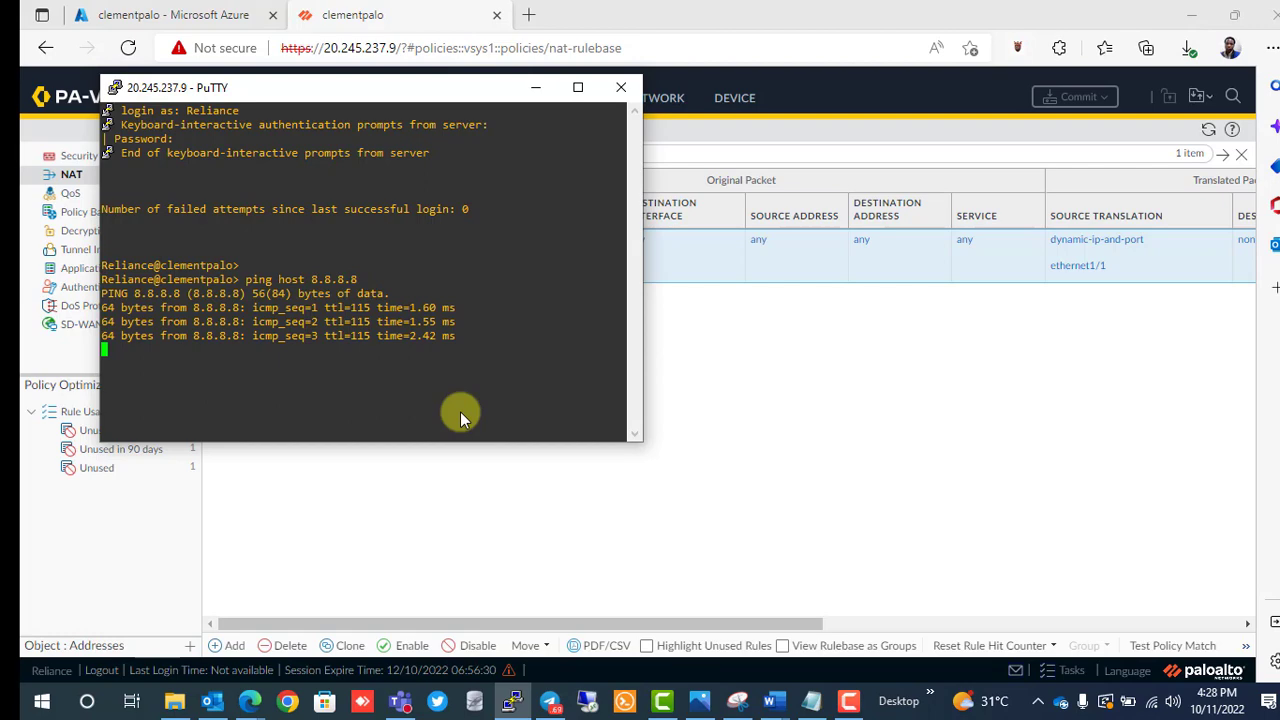
pyautogui.hotkey('ctrl', 'c')
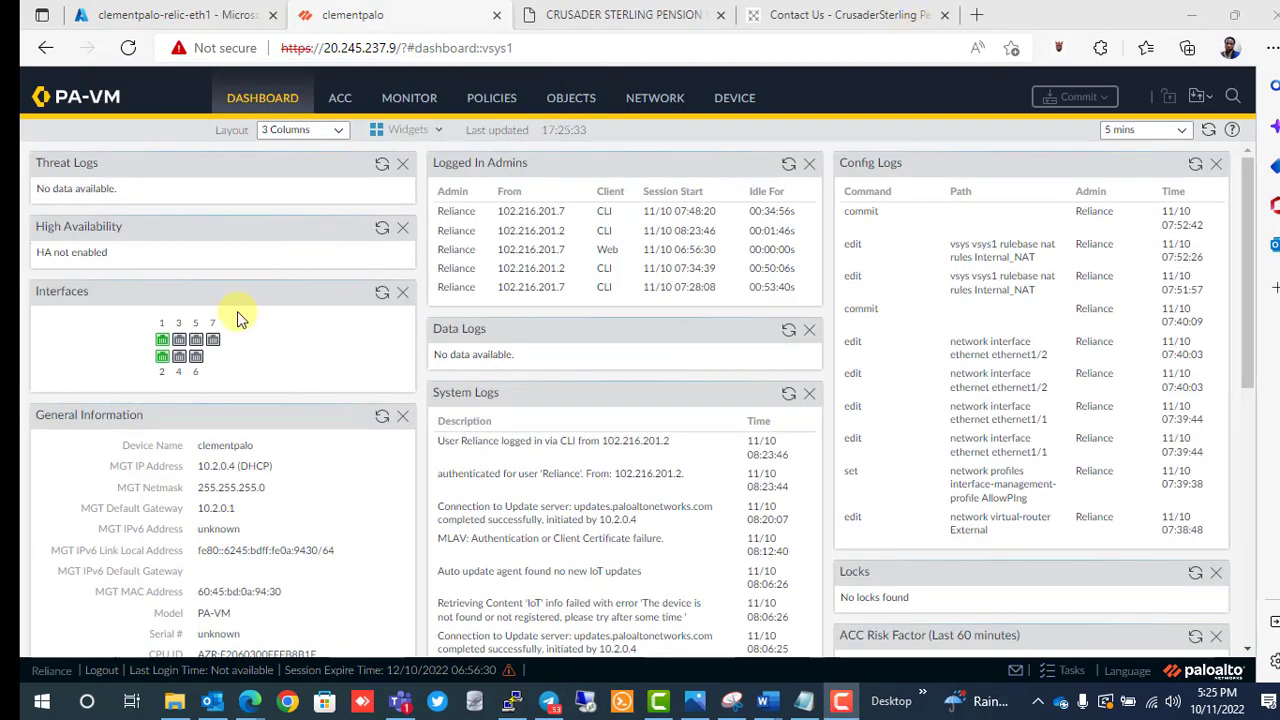